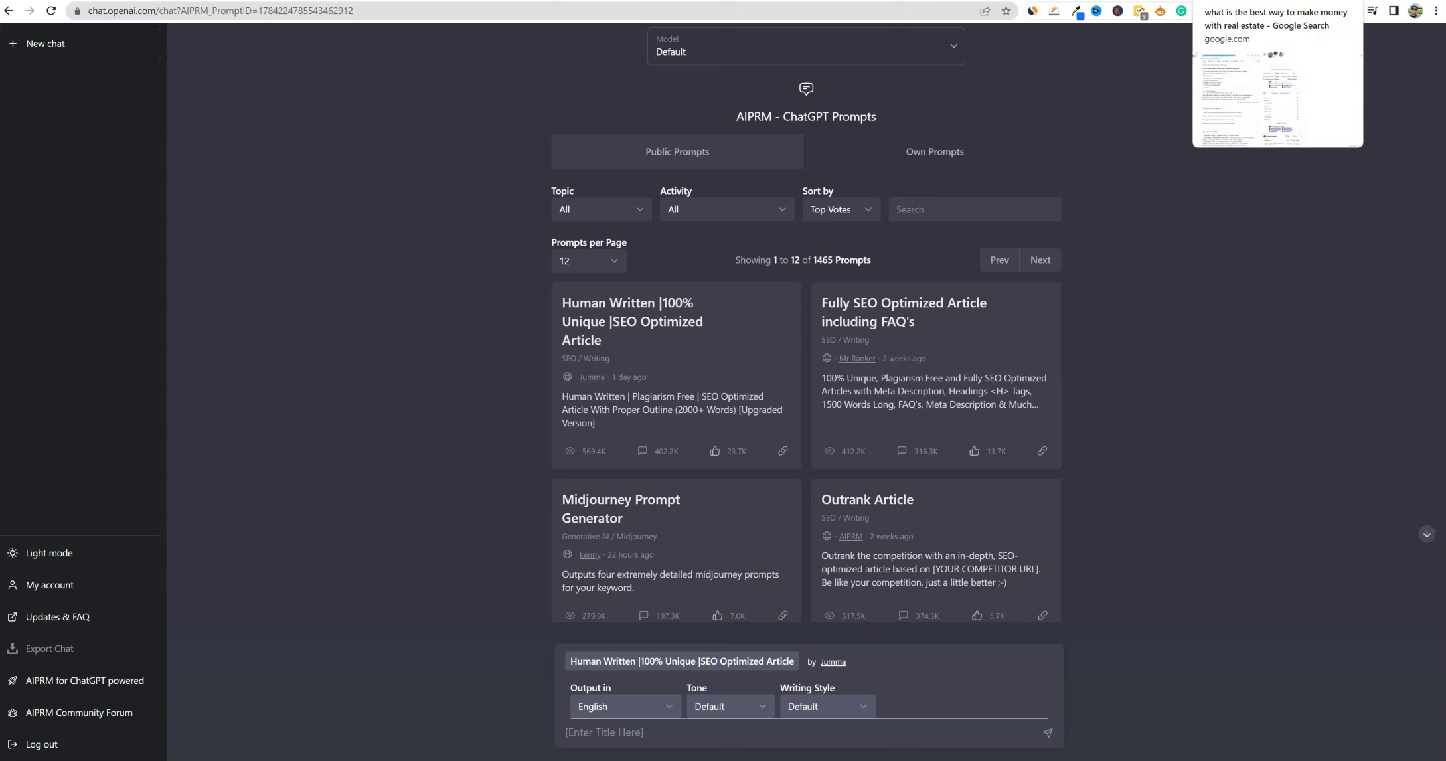
- Copy the Google query 'what is the best way to make money with real estate'
{"action": "key", "text": "ctrl+Tab"}
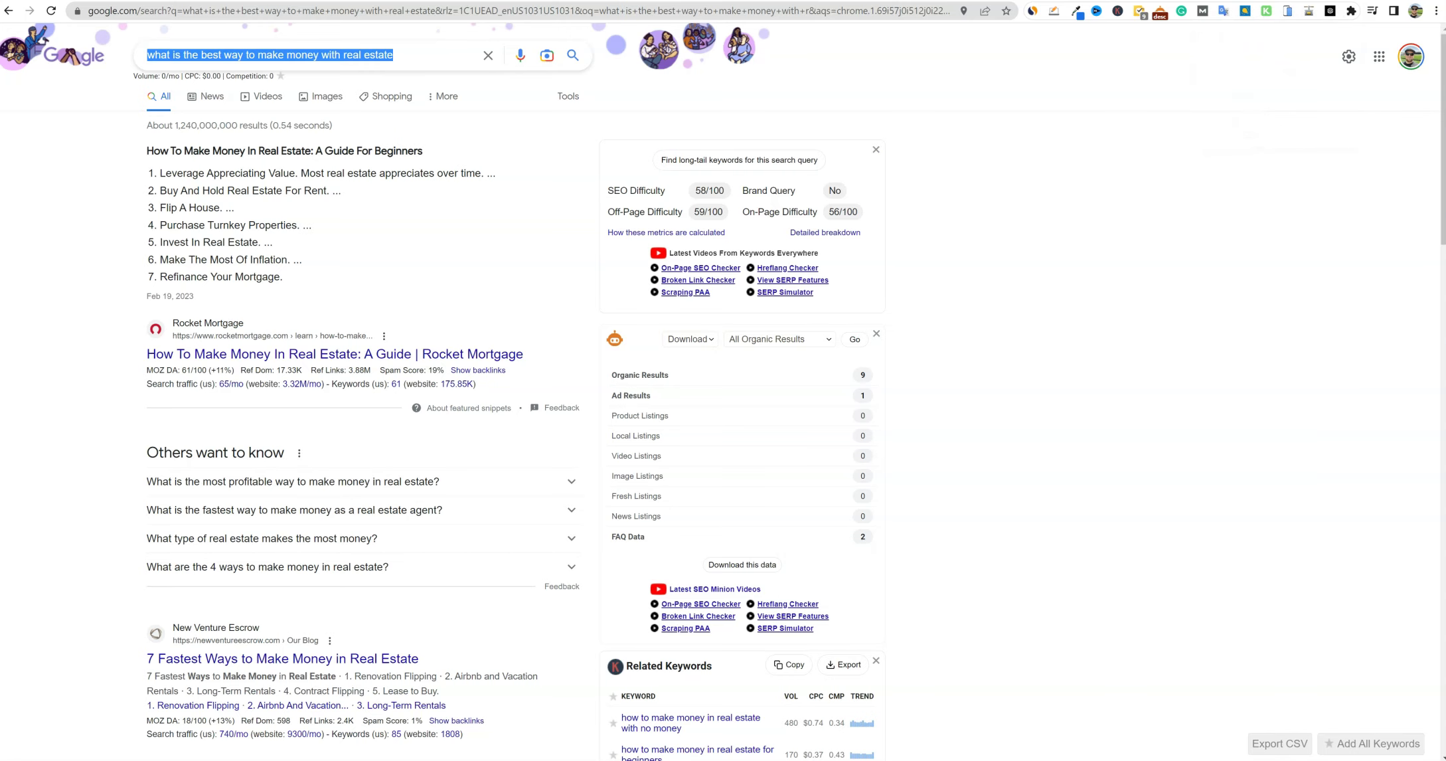
{"action": "left_click", "coordinate": [431, 56]}
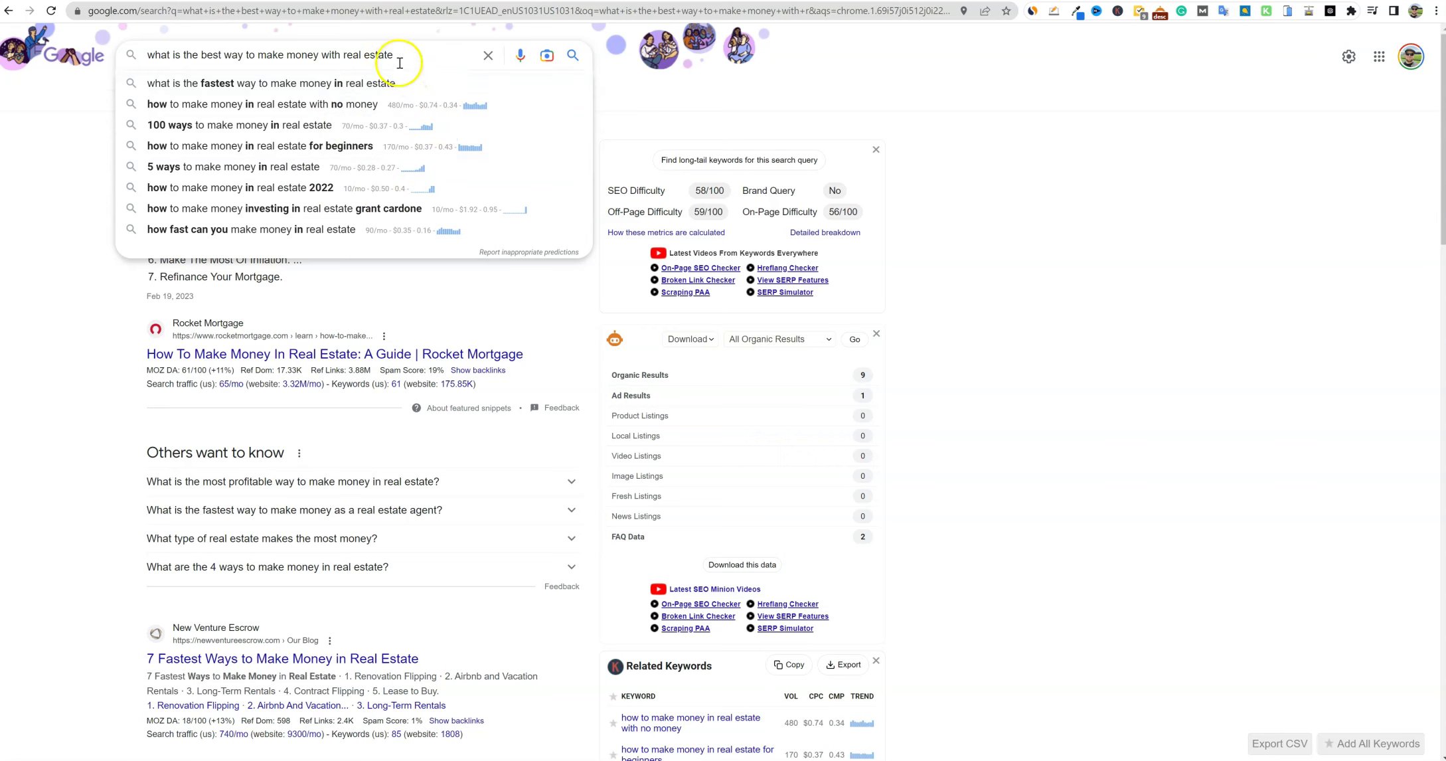
{"action": "left_click_drag", "start_coordinate": [413, 57], "coordinate": [157, 44]}
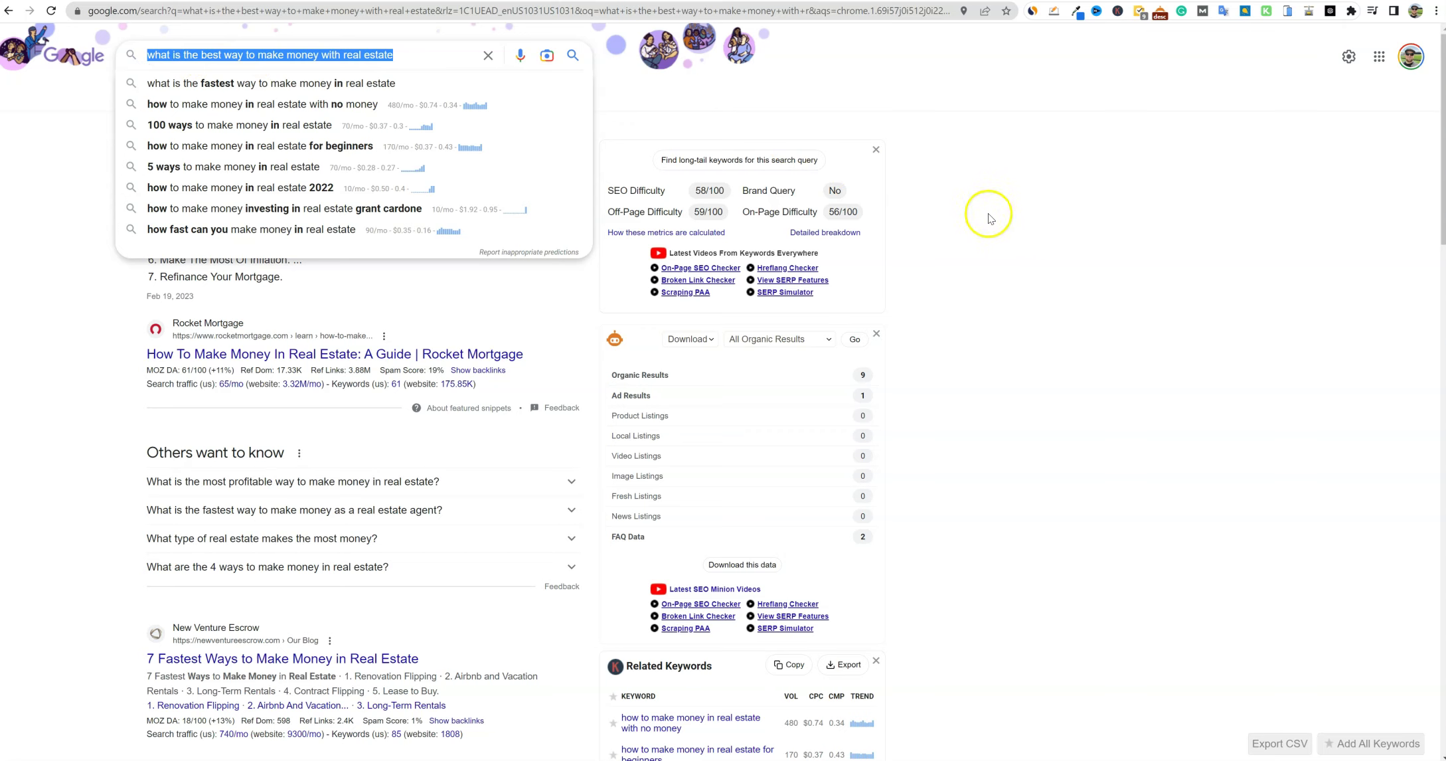
{"action": "left_click", "coordinate": [1047, 282]}
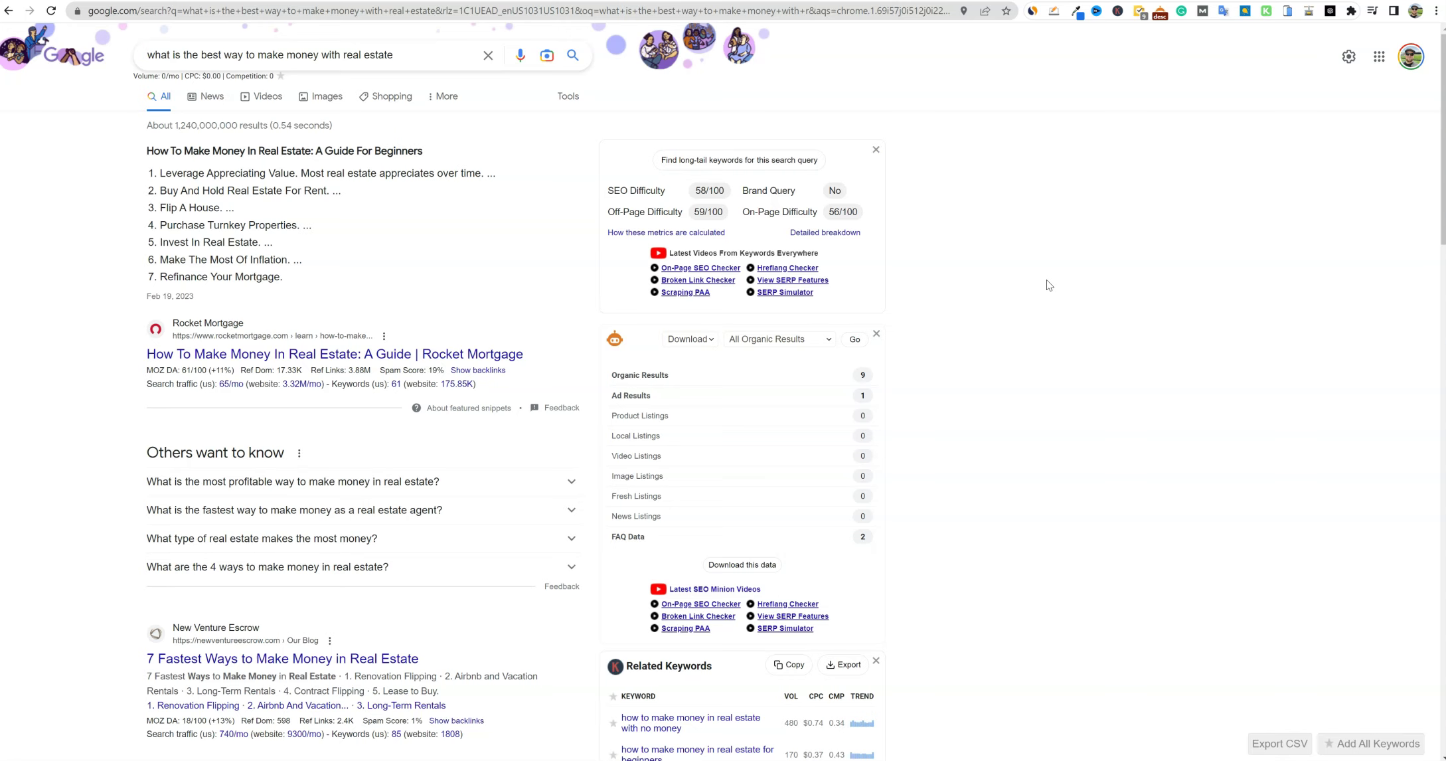
- Paste the real-estate question into the AIPRM [Enter Title Here] field and submit the prompt
{"action": "key", "text": "ctrl+Tab"}
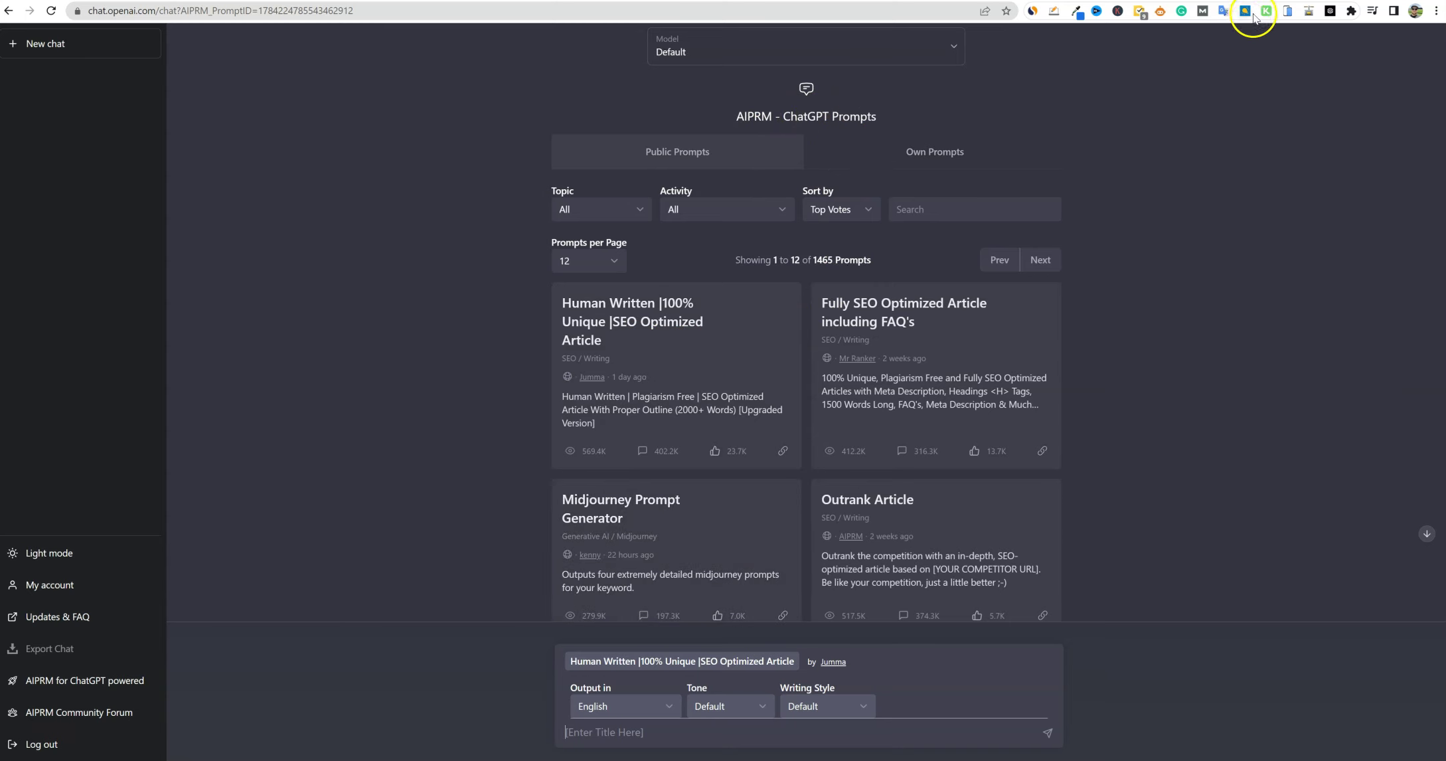
{"action": "scroll", "coordinate": [752, 442], "scroll_direction": "down", "scroll_amount": 10}
{"action": "scroll", "coordinate": [749, 461], "scroll_direction": "up", "scroll_amount": 11}
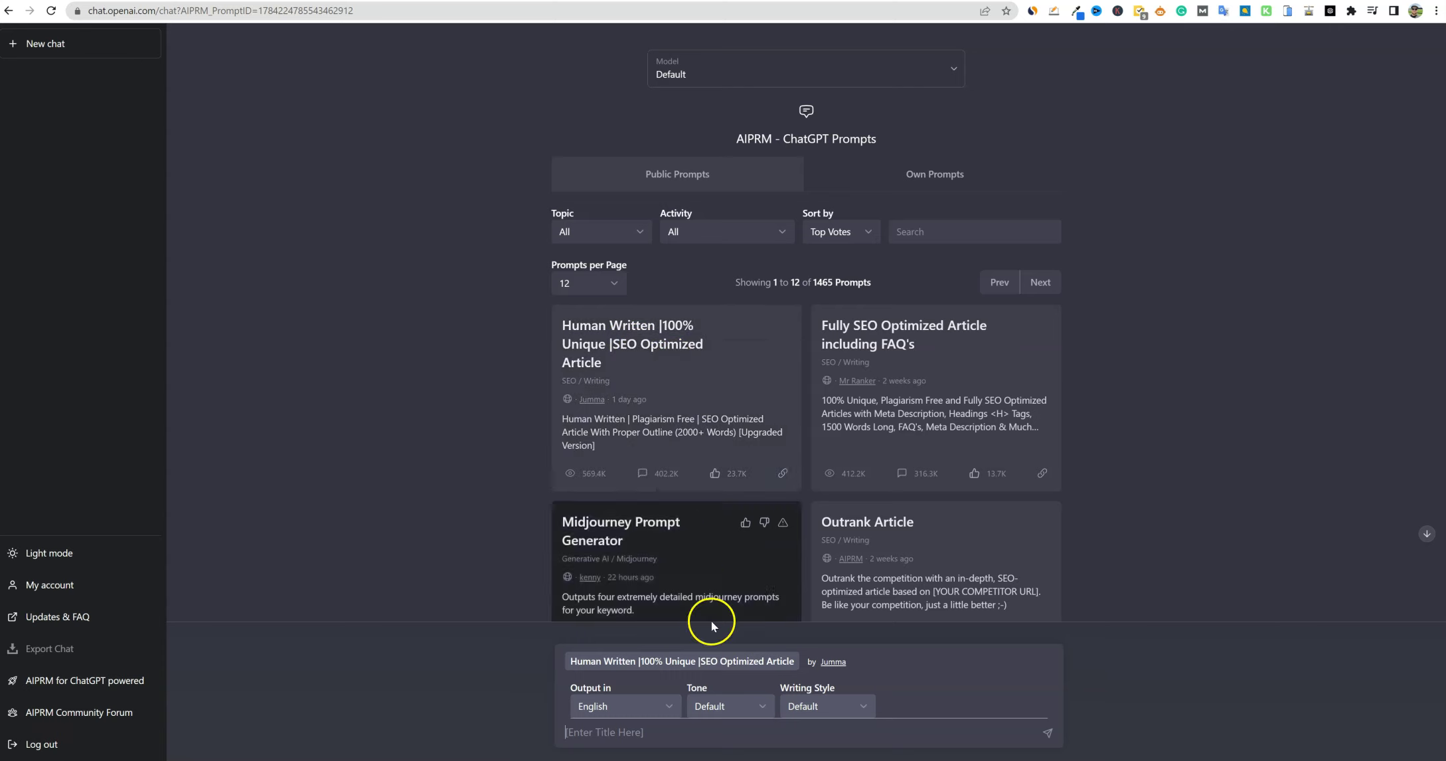
{"action": "left_click", "coordinate": [646, 739]}
{"action": "type", "text": "what is the best way to make money with real estate"}
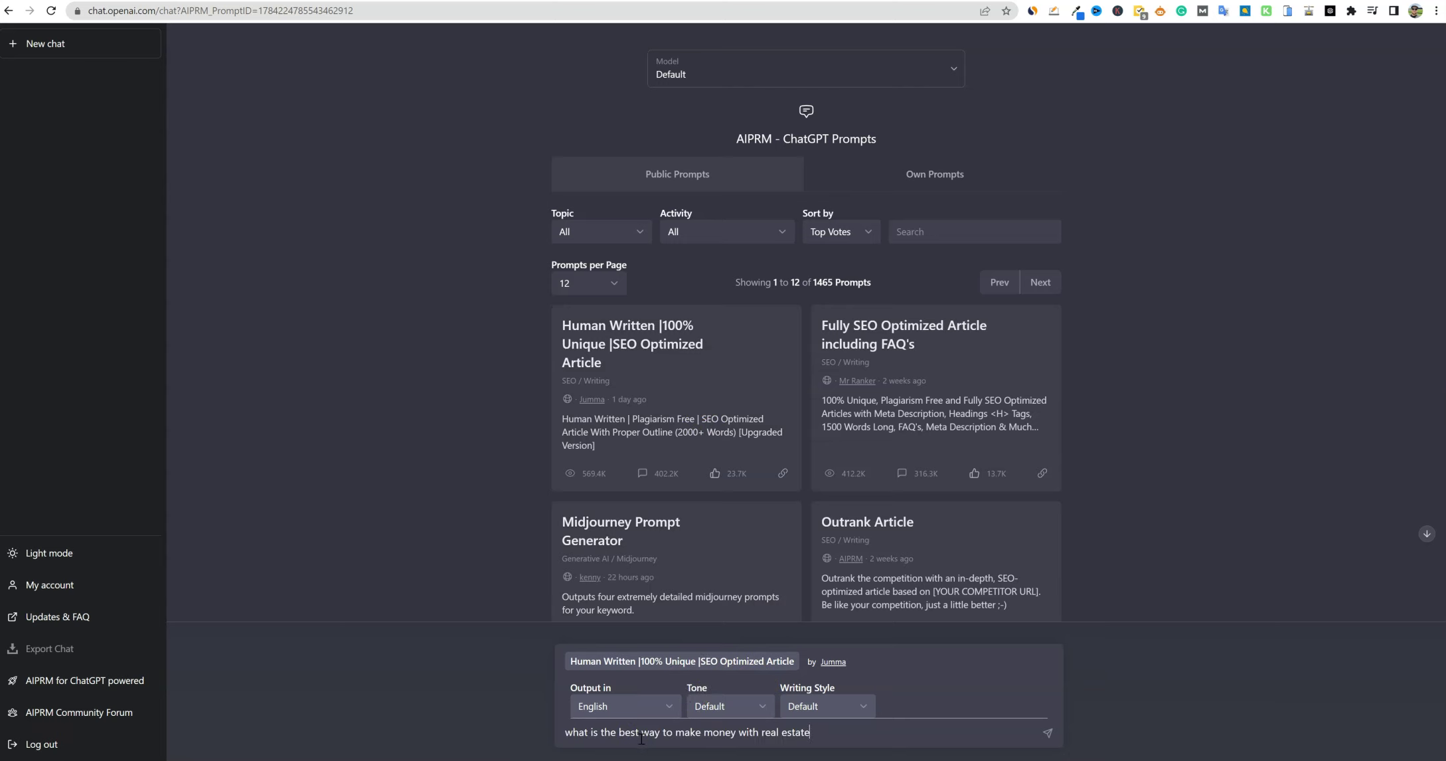
{"action": "left_click", "coordinate": [1046, 732]}
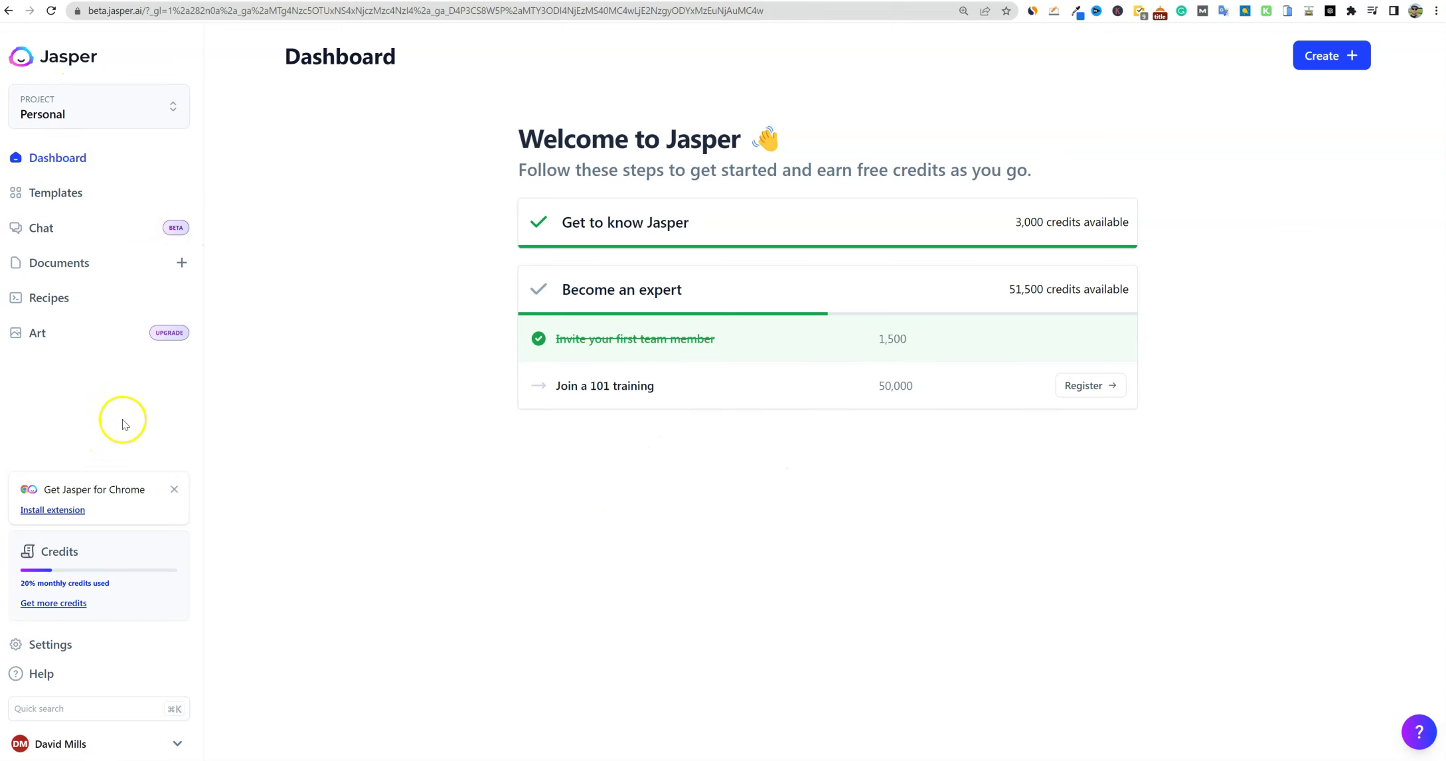
- Start a new Jasper document from the Blog Post workflow
{"action": "left_click", "coordinate": [55, 194]}
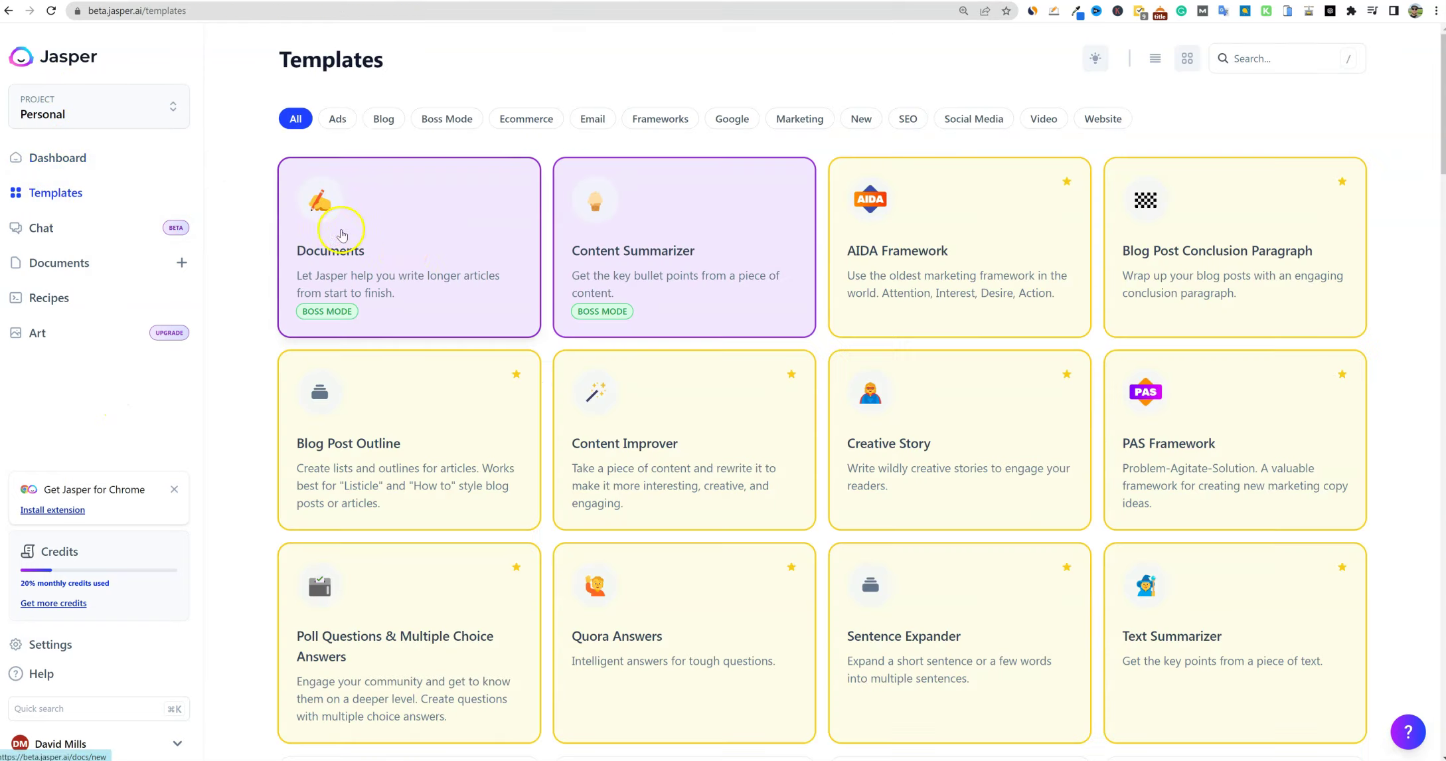
{"action": "left_click", "coordinate": [414, 253]}
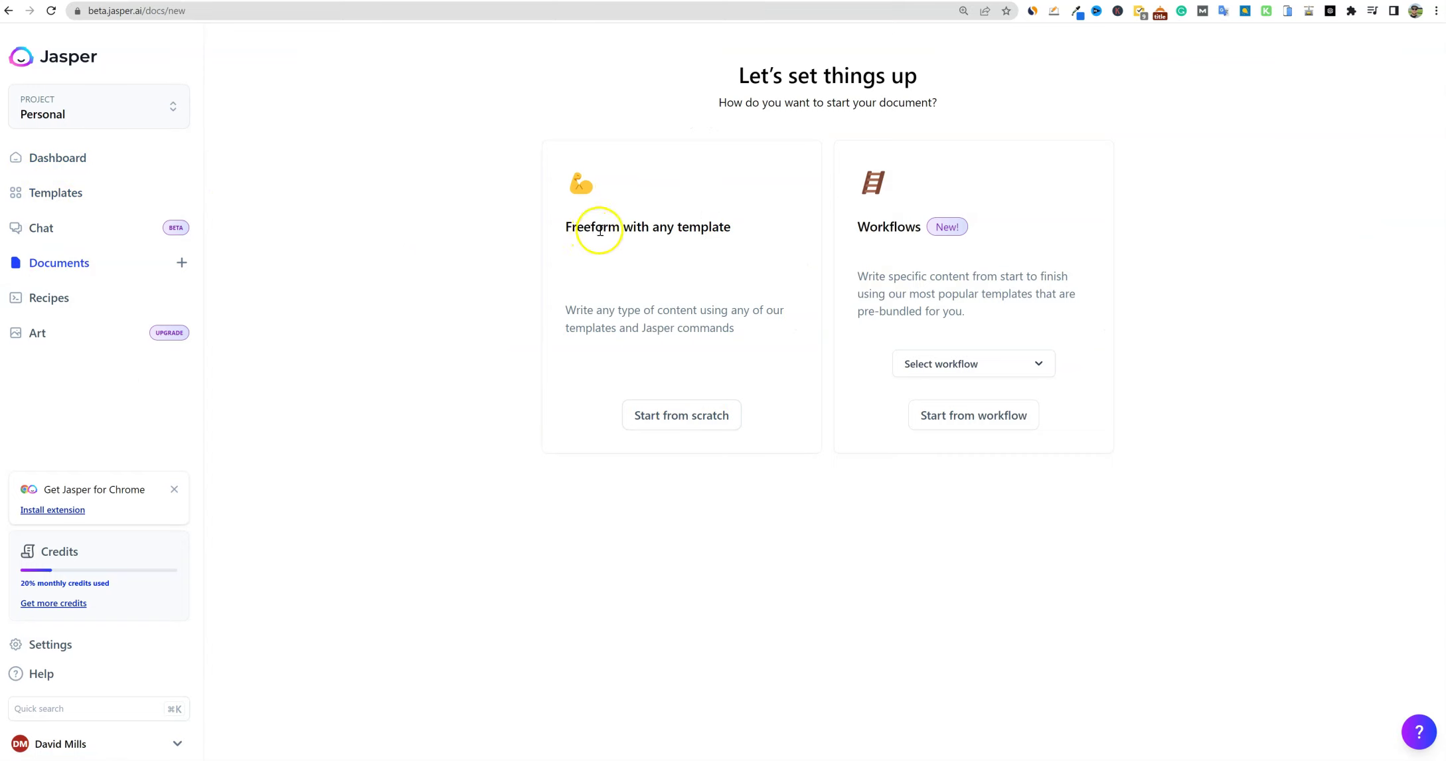
{"action": "left_click", "coordinate": [1037, 370]}
{"action": "left_click", "coordinate": [957, 420]}
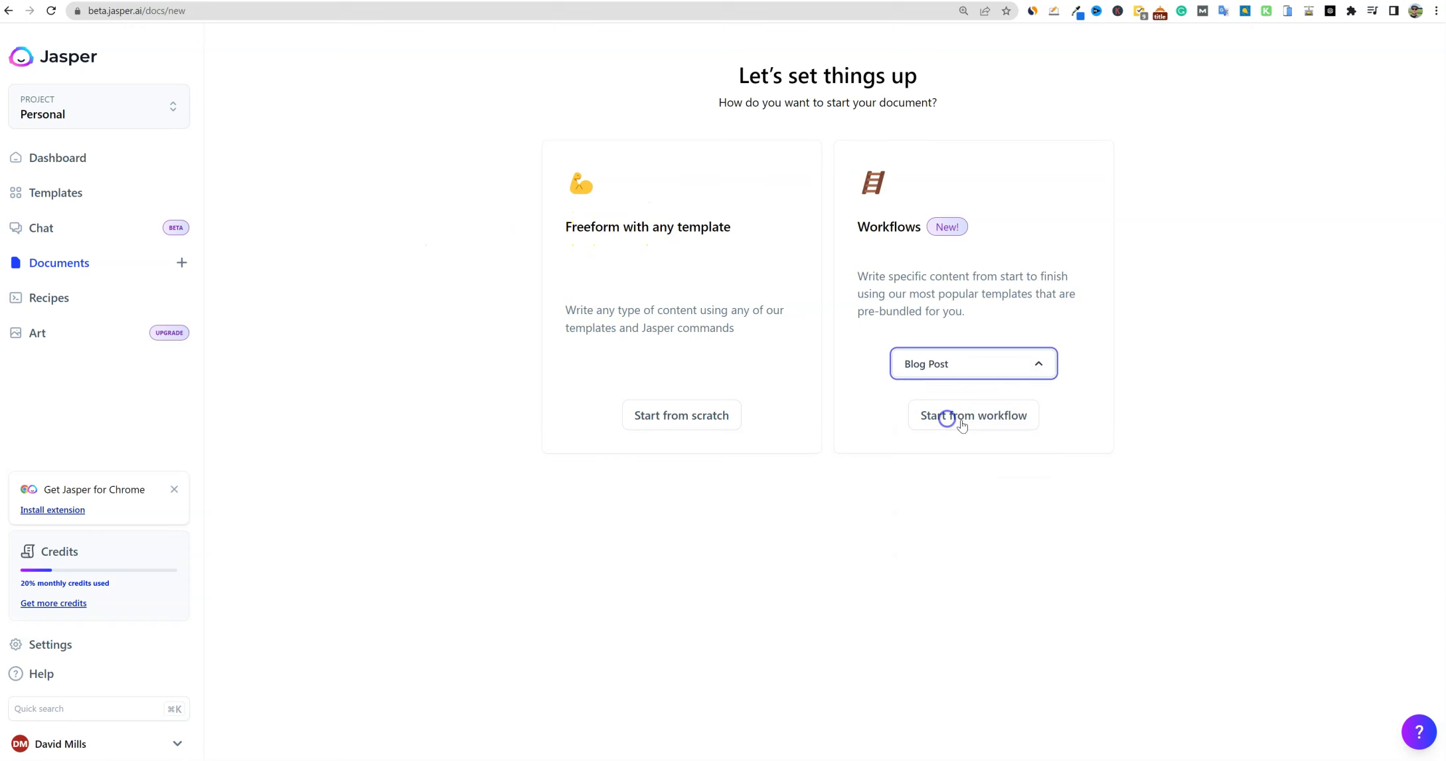
{"action": "left_click", "coordinate": [985, 419]}
- Fill in the real-estate question as context and the tone of voice, then generate the intro
{"action": "left_click", "coordinate": [398, 107]}
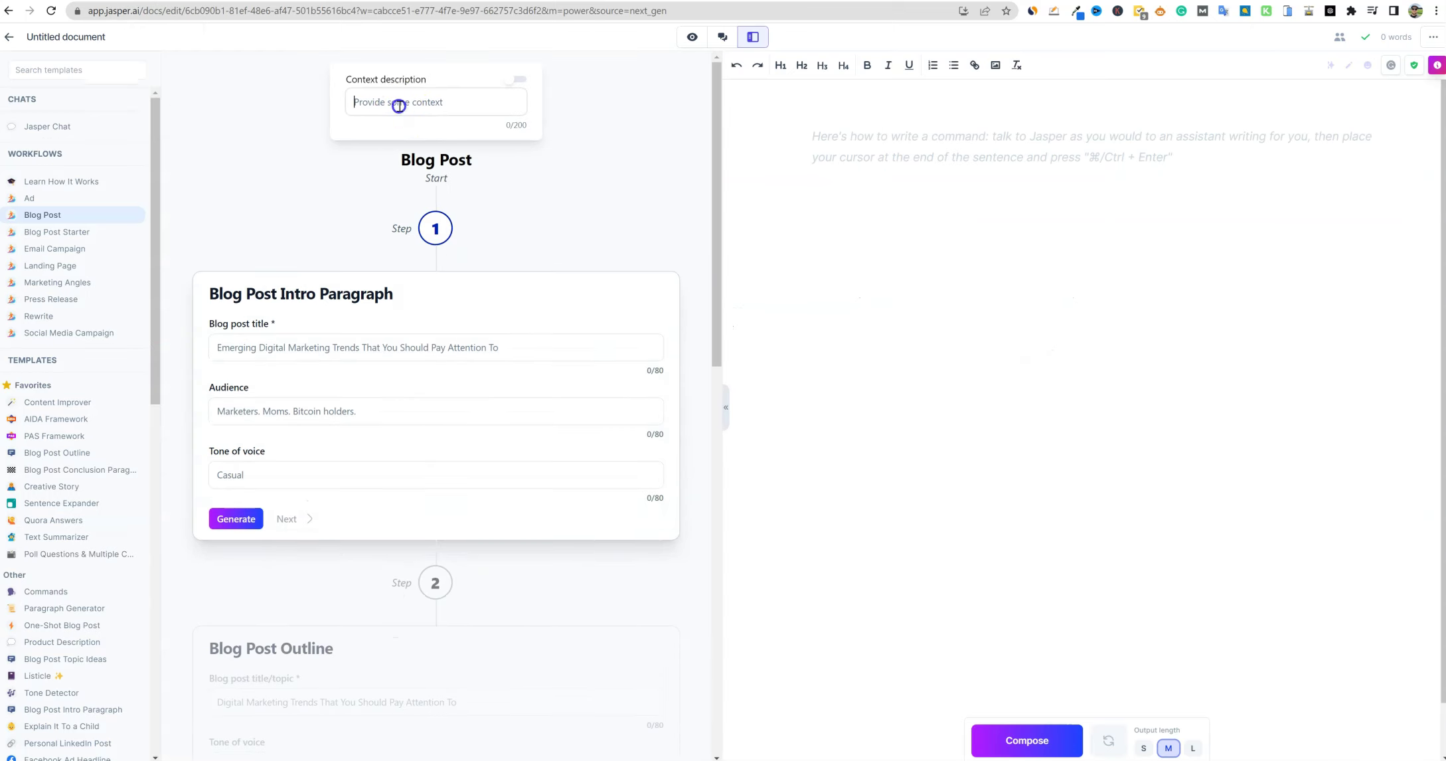
{"action": "type", "text": "what is the best way to make money with real estate"}
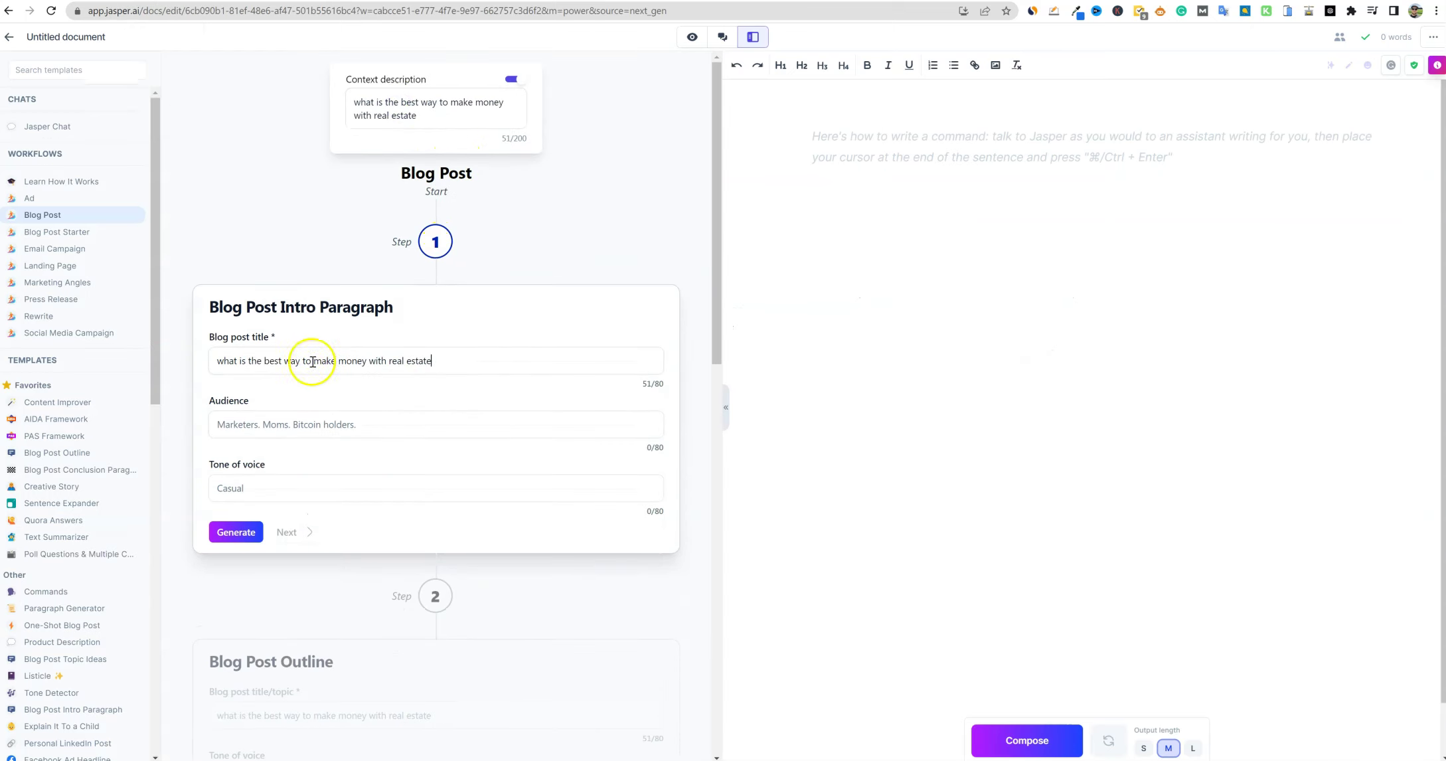
{"action": "type", "text": "casual, helpful, informative, friendly, happy"}
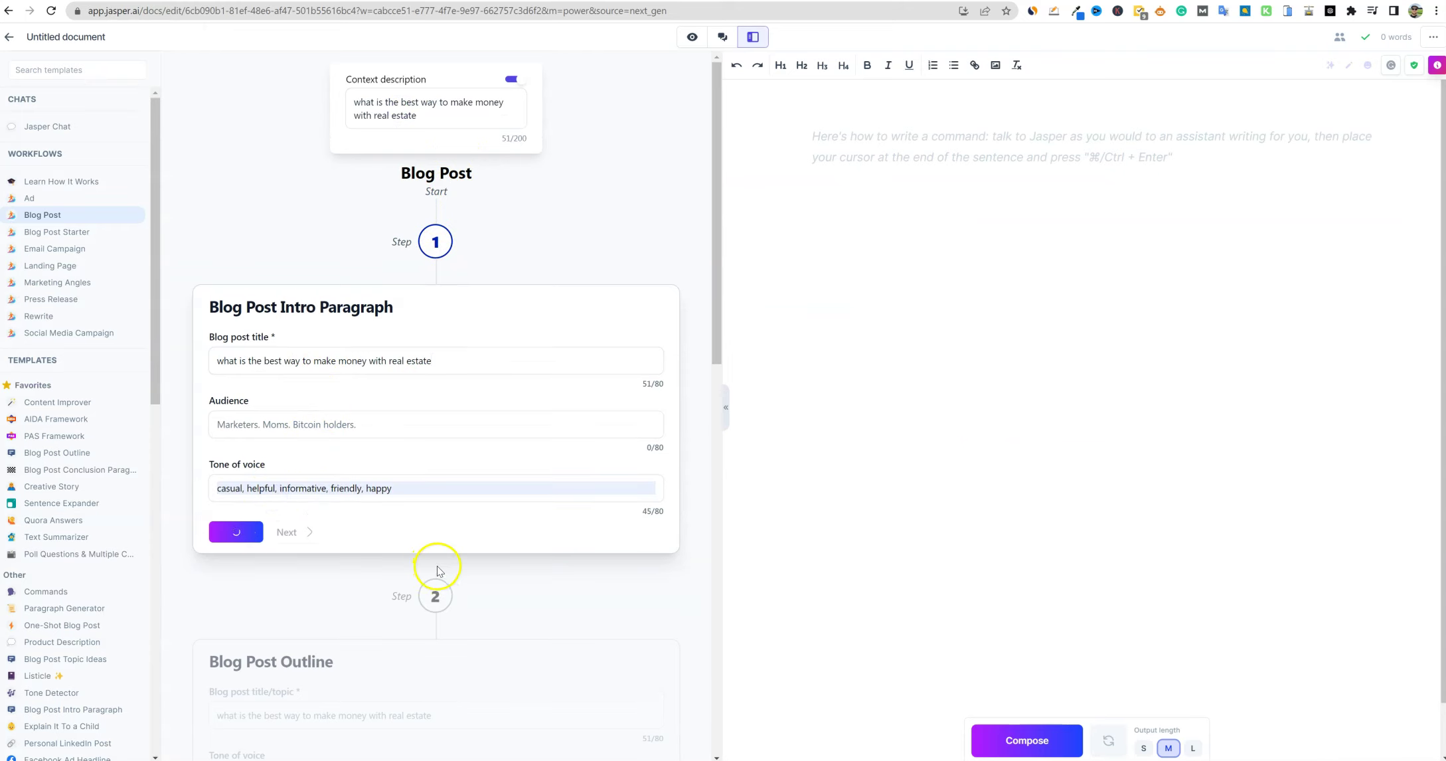
{"action": "key", "text": "ctrl+Return"}
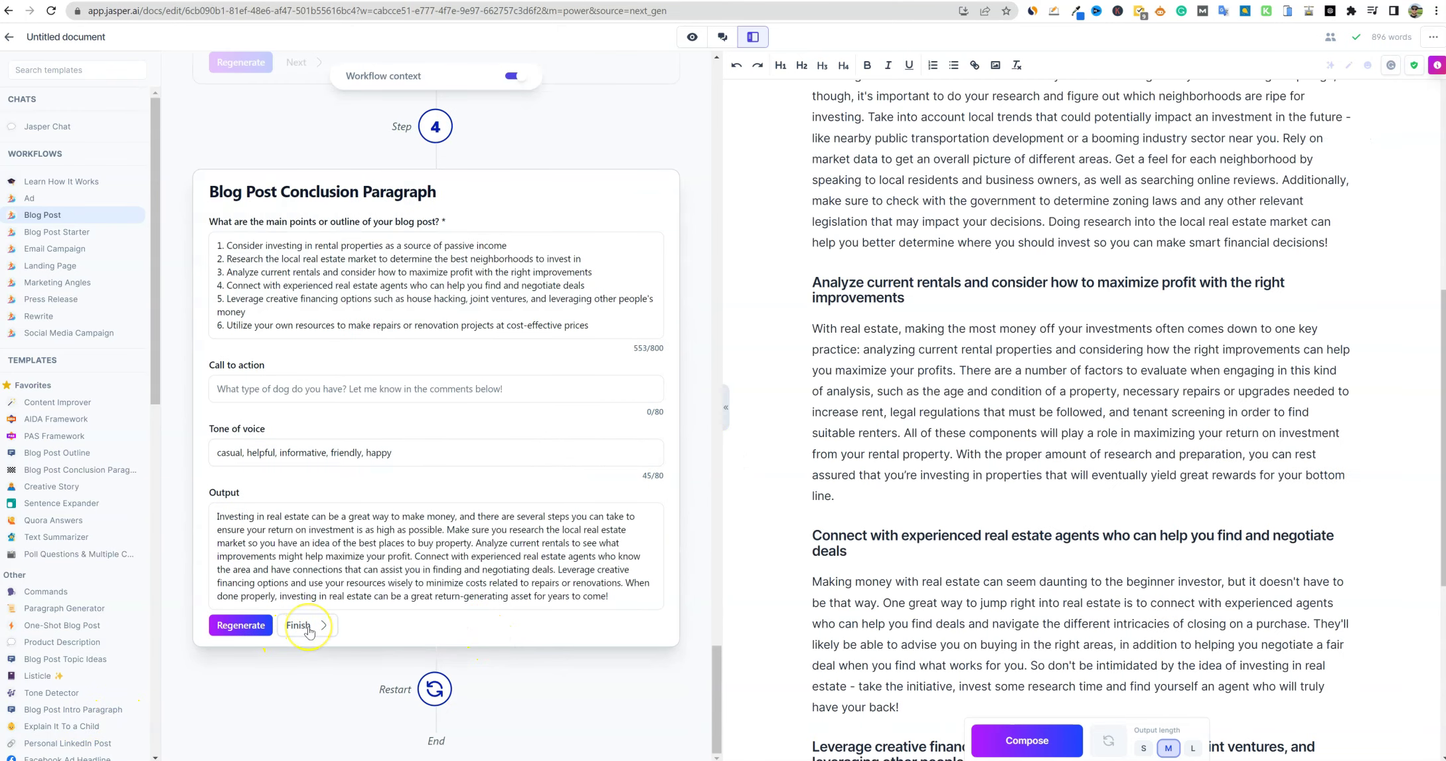
- Finish the workflow and make 'Conclusion' an H2 subheading above the conclusion paragraph
{"action": "left_click", "coordinate": [308, 628]}
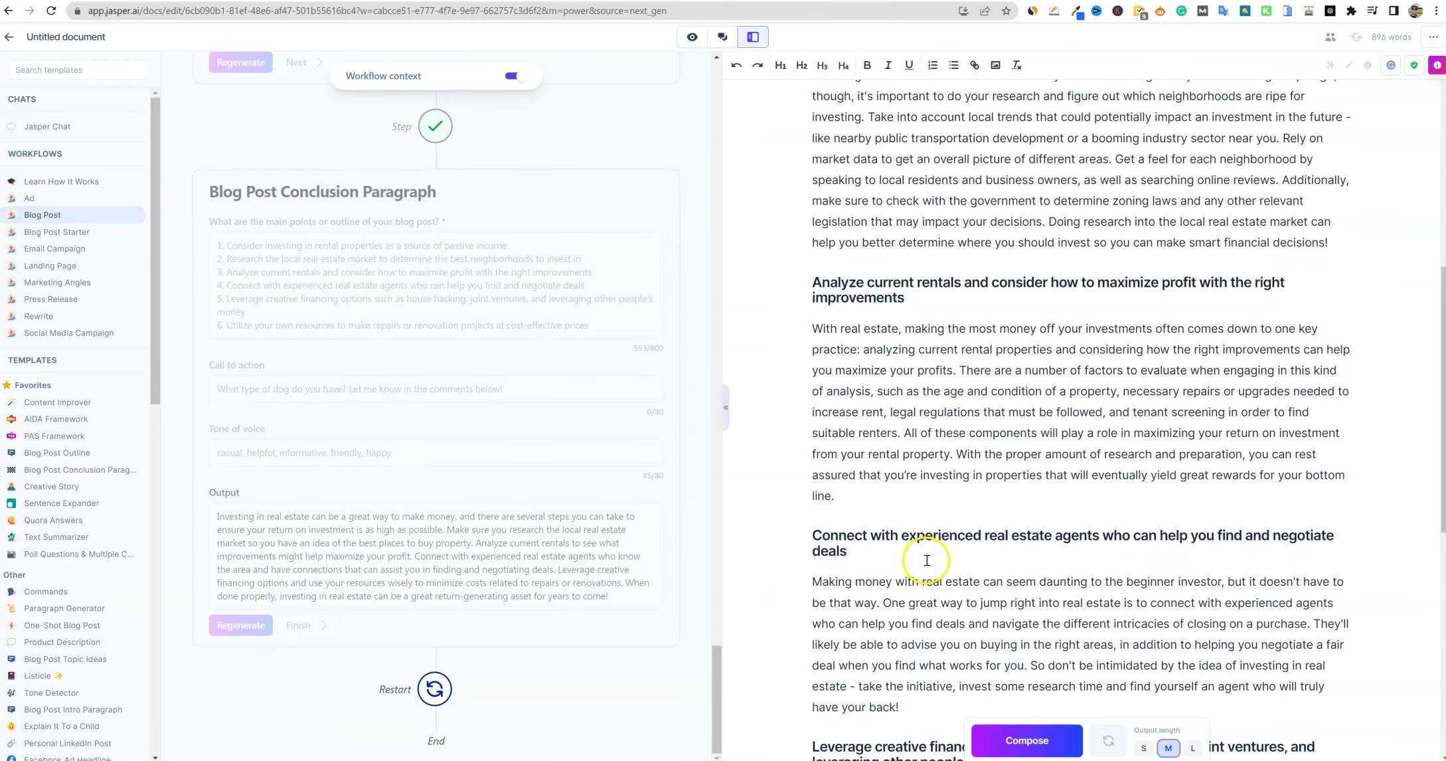
{"action": "key", "text": "Return"}
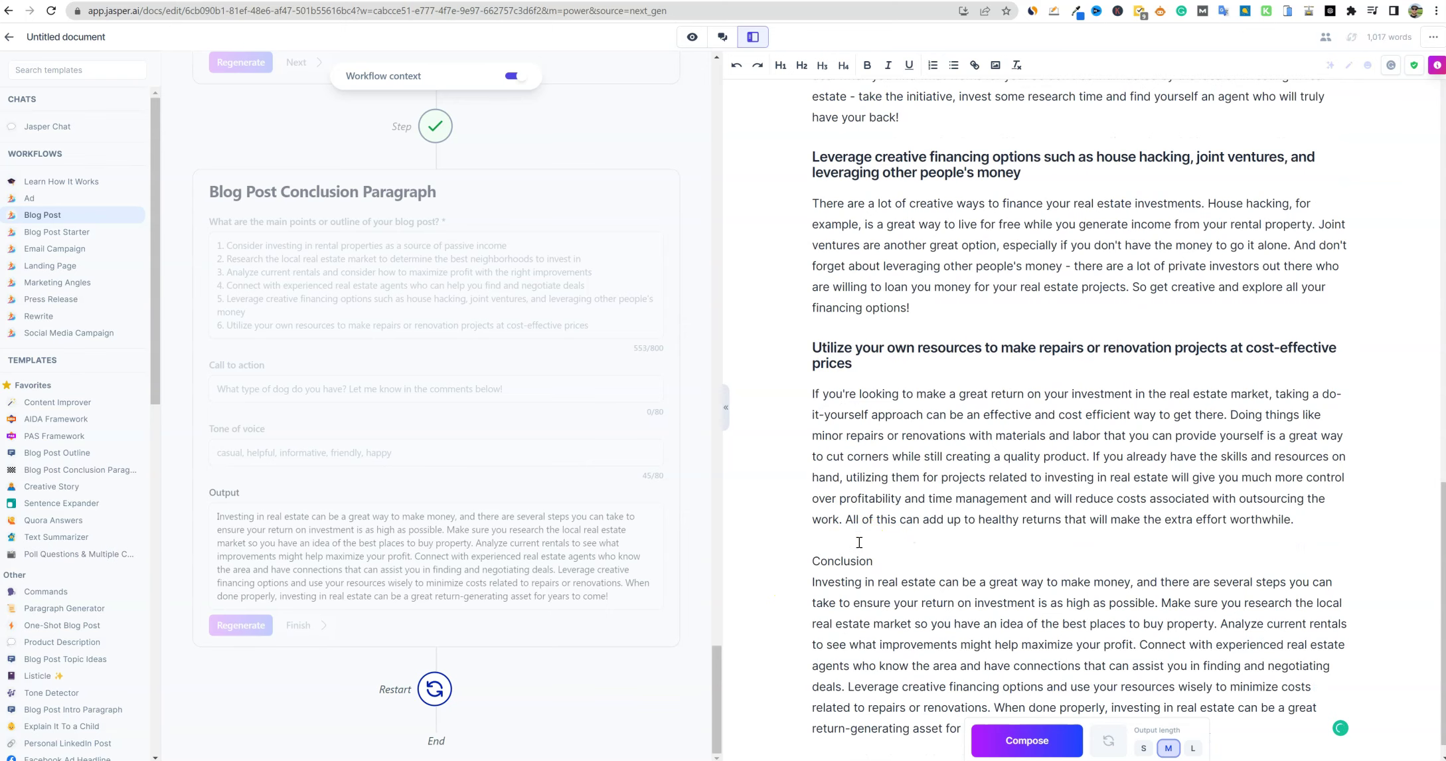
{"action": "left_click", "coordinate": [802, 66]}
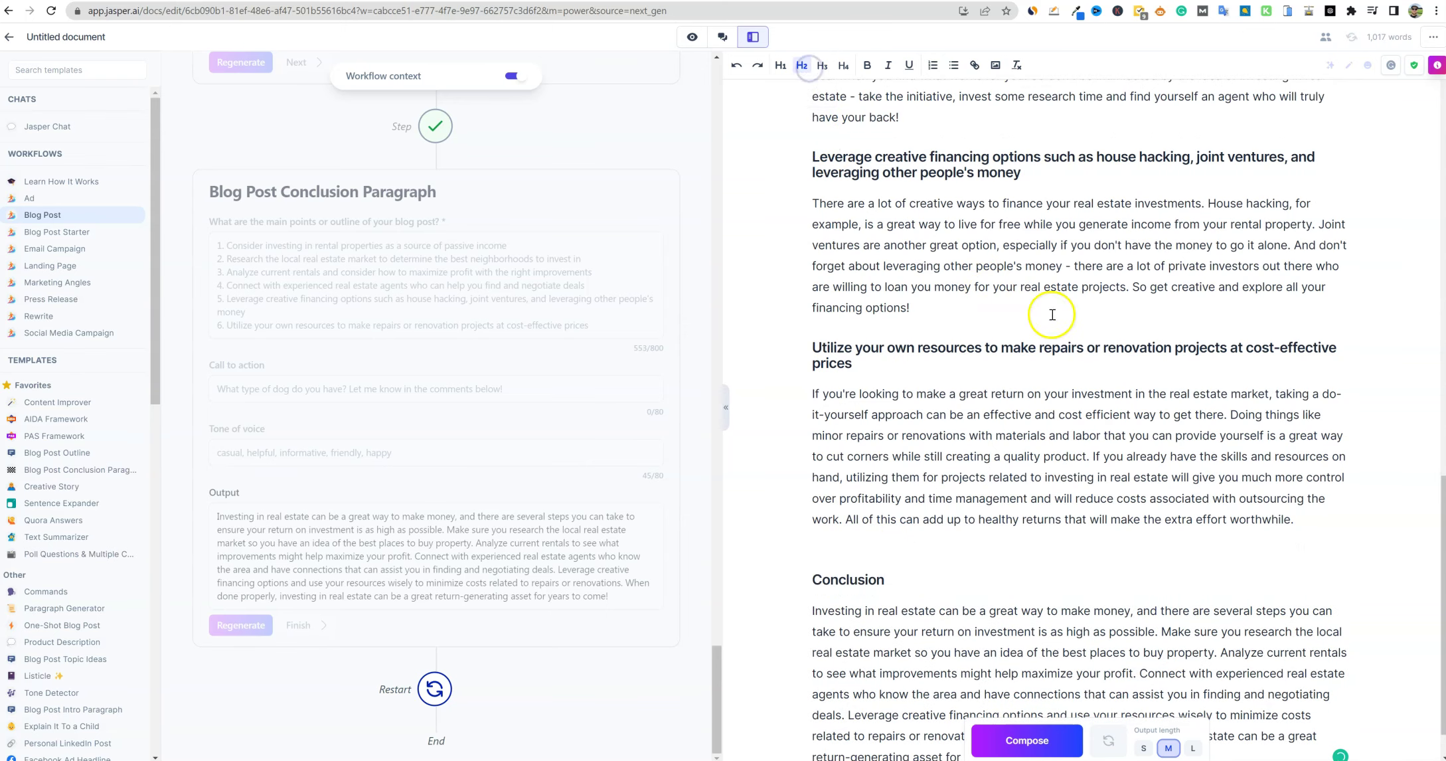
{"action": "scroll", "coordinate": [1089, 465], "scroll_direction": "down", "scroll_amount": 1}
{"action": "scroll", "coordinate": [1120, 568], "scroll_direction": "up", "scroll_amount": 6}
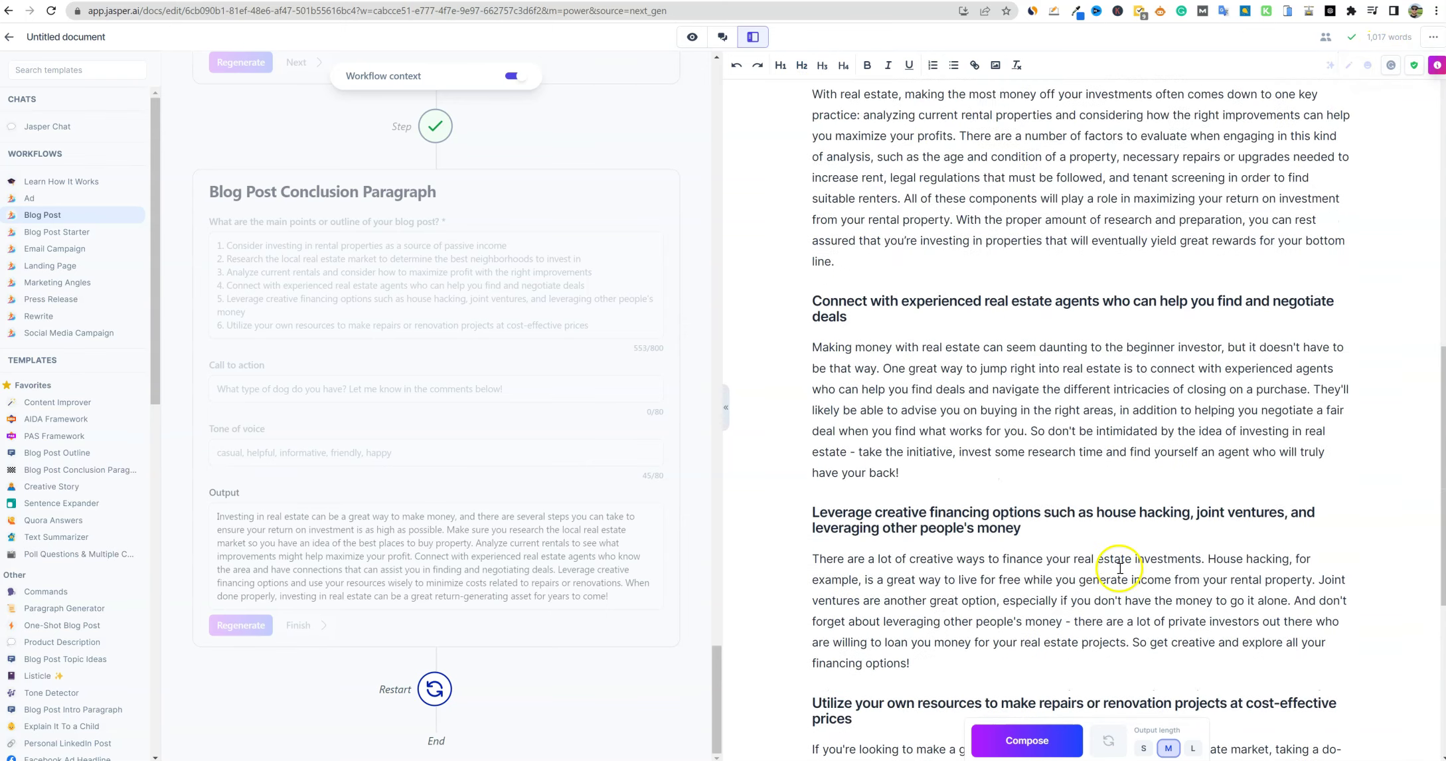
{"action": "scroll", "coordinate": [1120, 568], "scroll_direction": "up", "scroll_amount": 10}
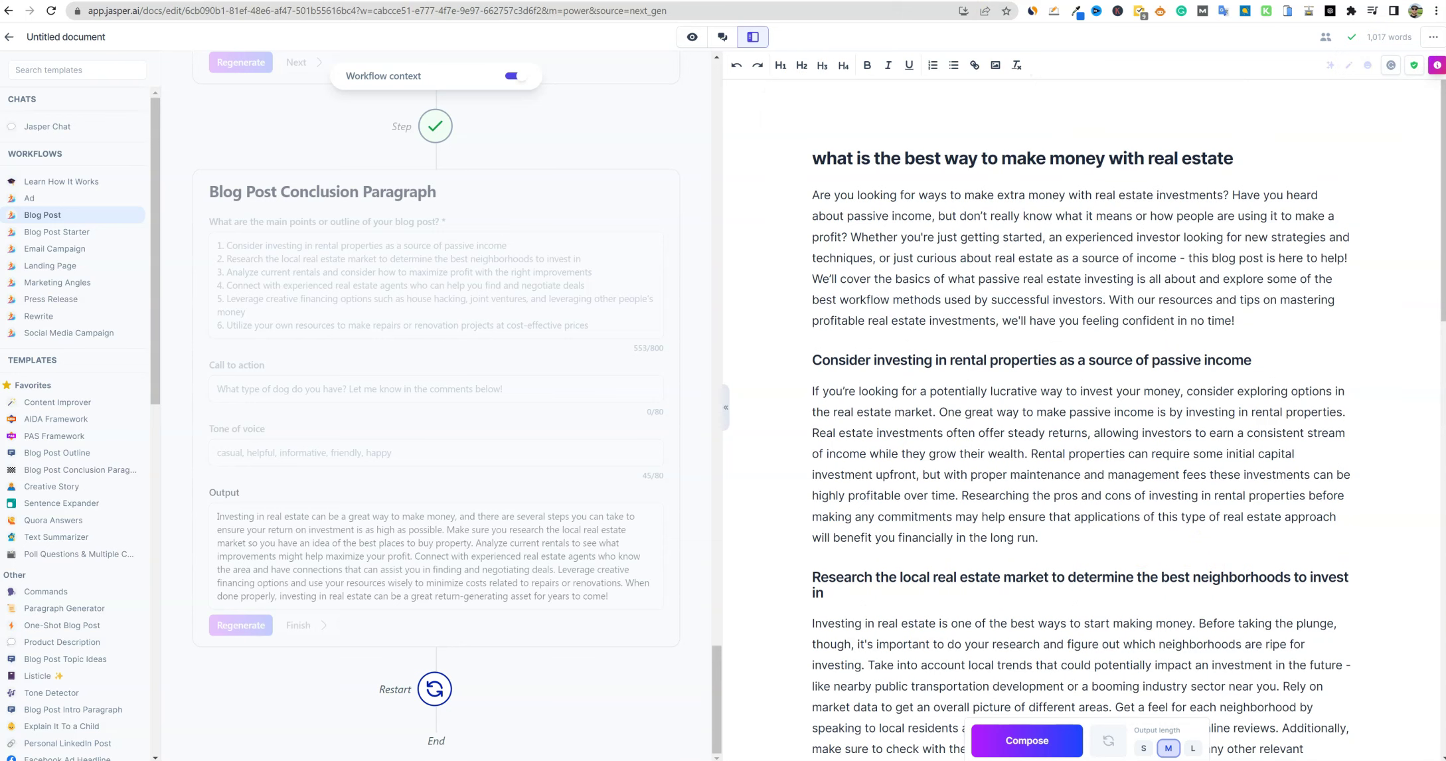
{"action": "scroll", "coordinate": [488, 269], "scroll_direction": "up", "scroll_amount": 5}
{"action": "scroll", "coordinate": [488, 269], "scroll_direction": "down", "scroll_amount": 3}
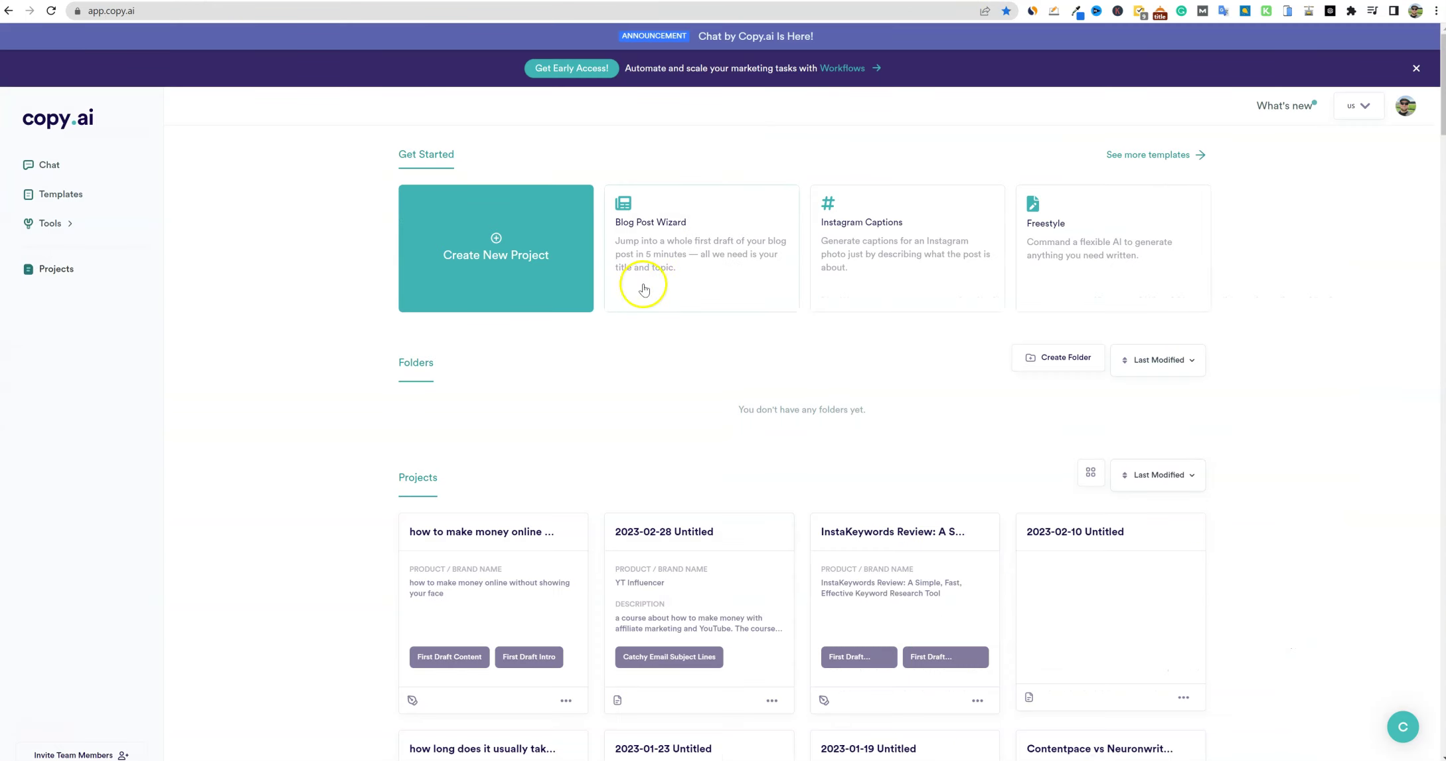
- Use the real-estate question as Blog Title and Keywords, then generate the outline and talking points
{"action": "left_click", "coordinate": [678, 247]}
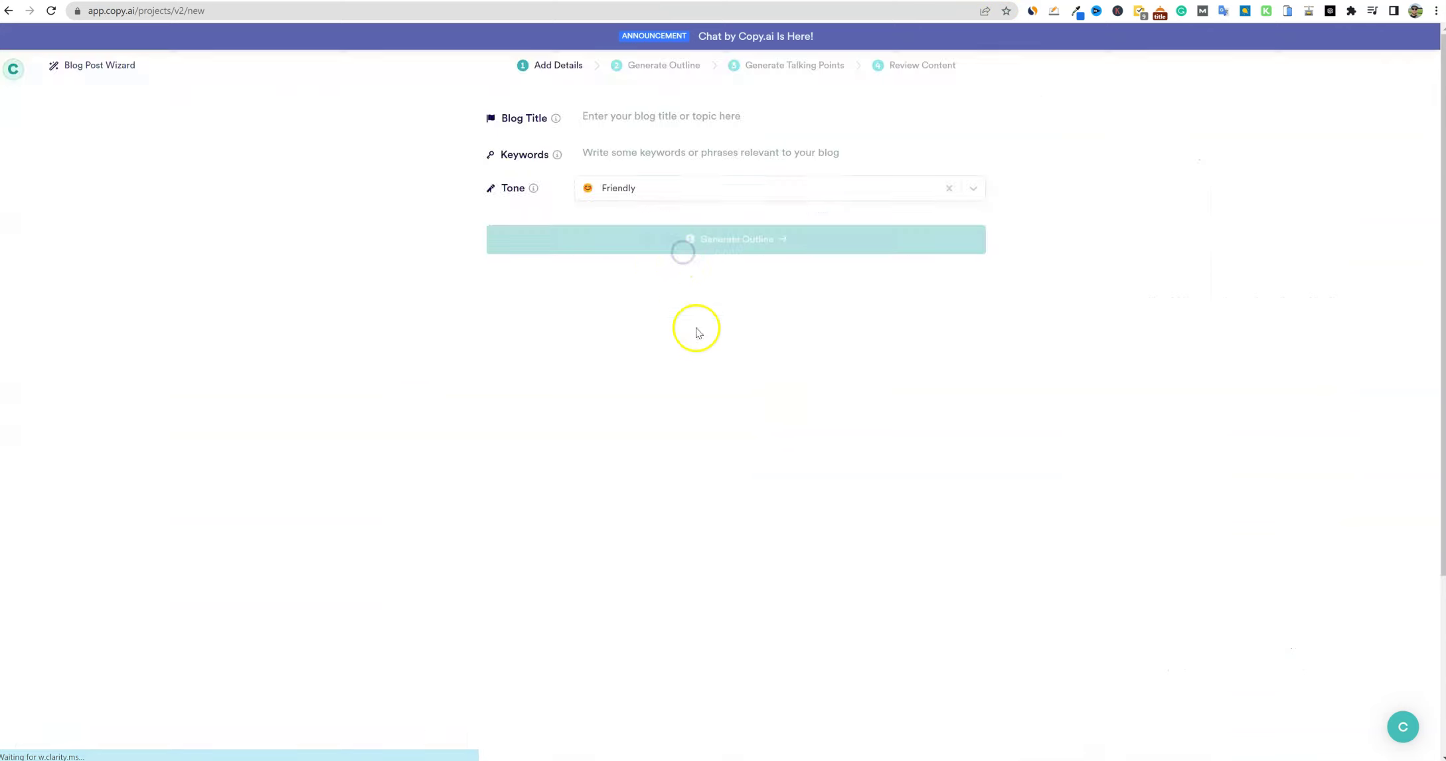
{"action": "left_click", "coordinate": [641, 119]}
{"action": "type", "text": "what is the best way to make money with real estate"}
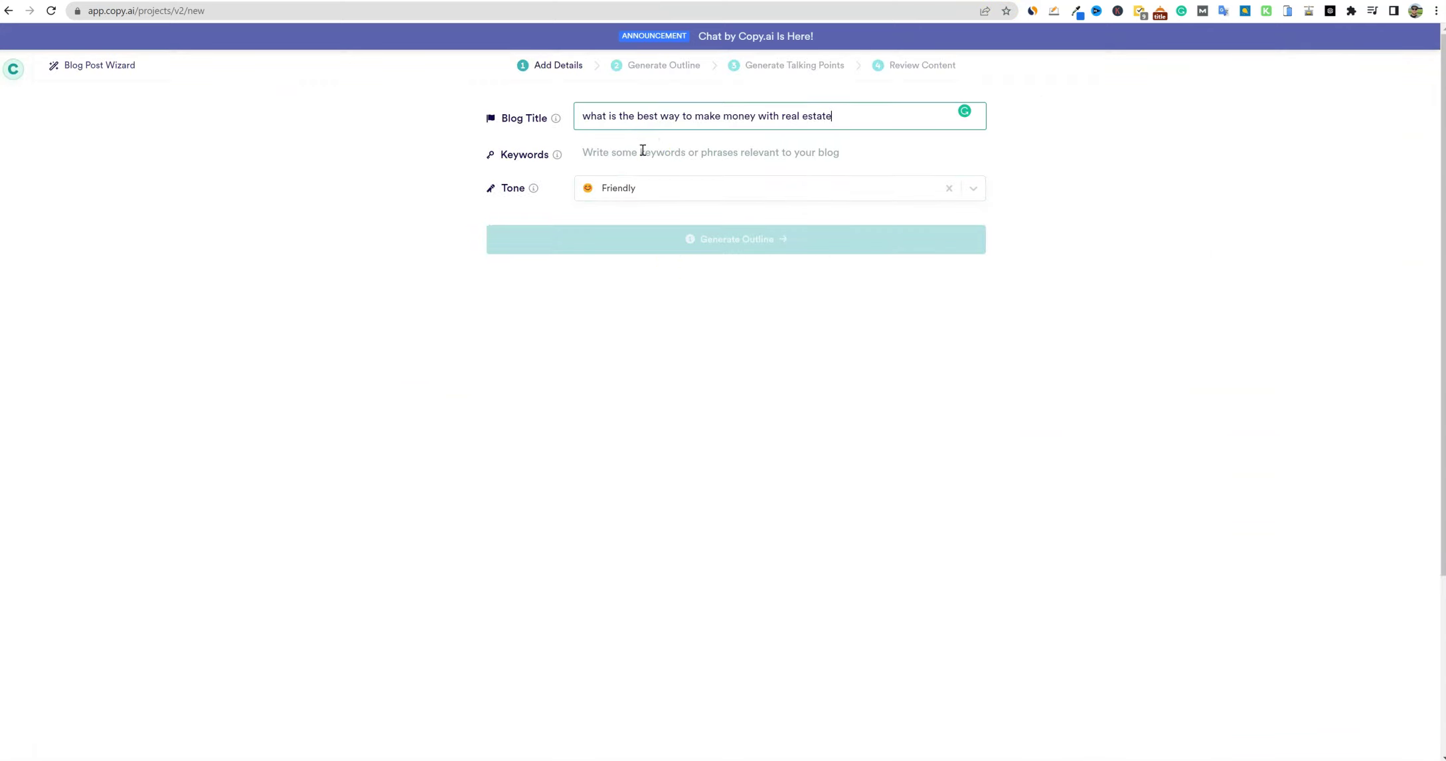
{"action": "left_click", "coordinate": [642, 152]}
{"action": "type", "text": "what is the best way to make money with real estate"}
{"action": "left_click", "coordinate": [723, 238]}
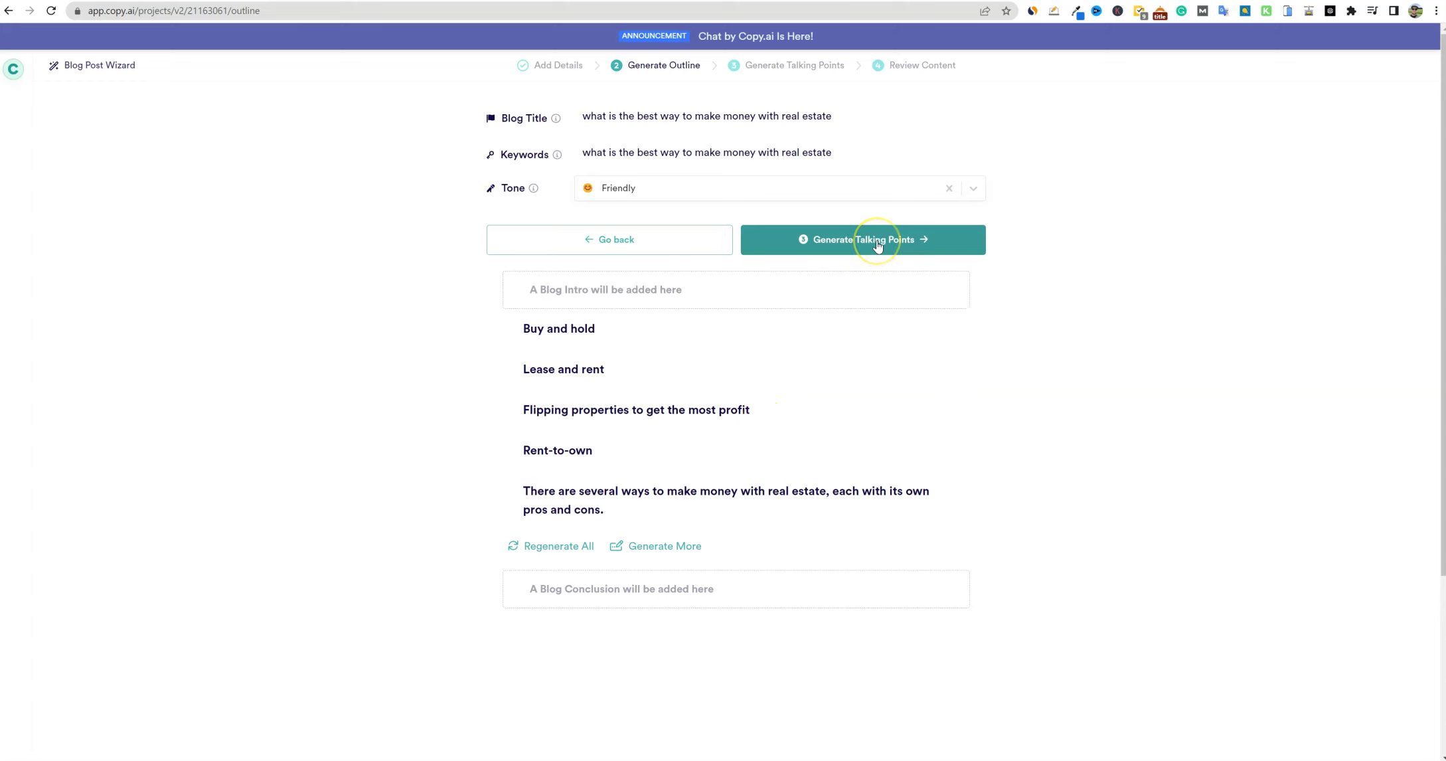
{"action": "left_click", "coordinate": [877, 246]}
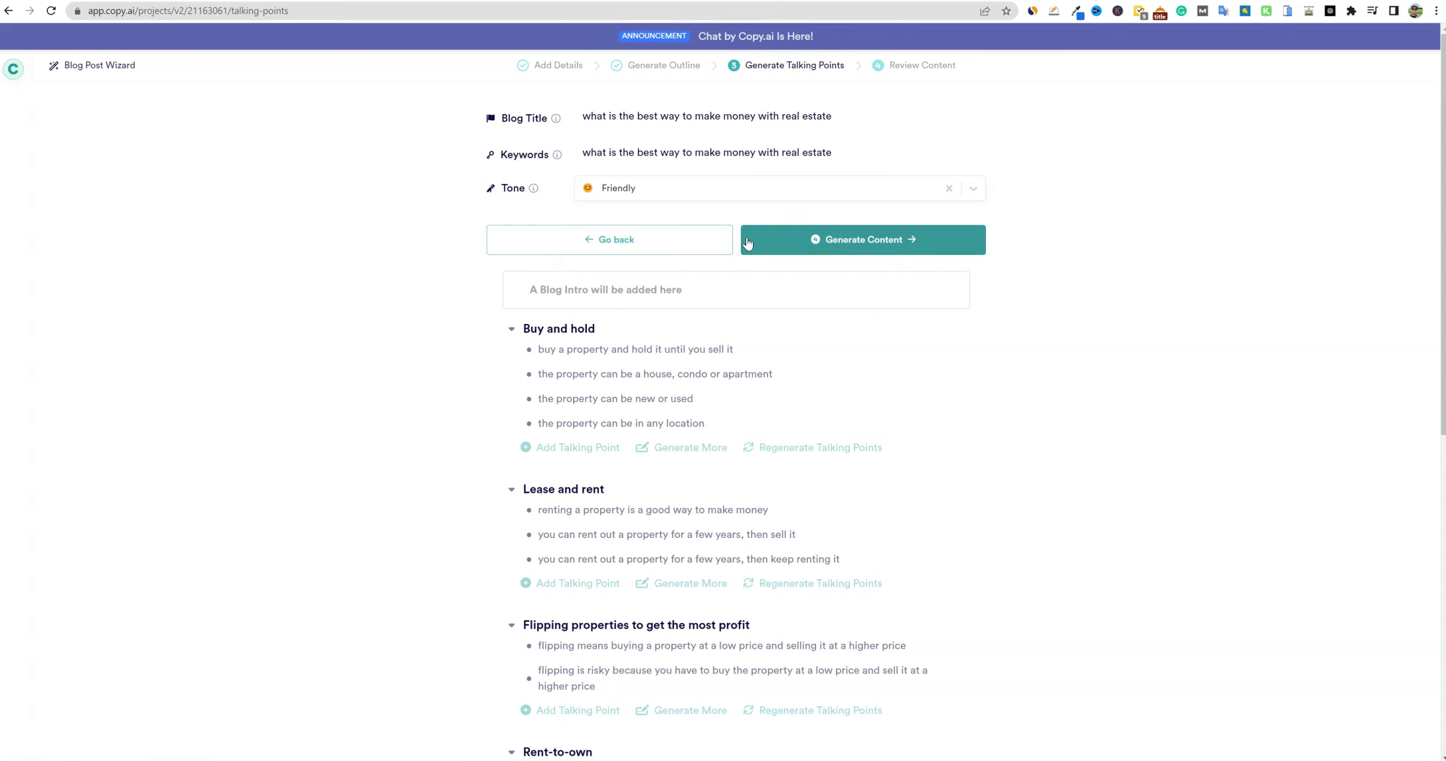
- View the Copy.ai Chat announcement in a new tab, then return to the Blog Post Wizard
{"action": "right_click", "coordinate": [794, 38]}
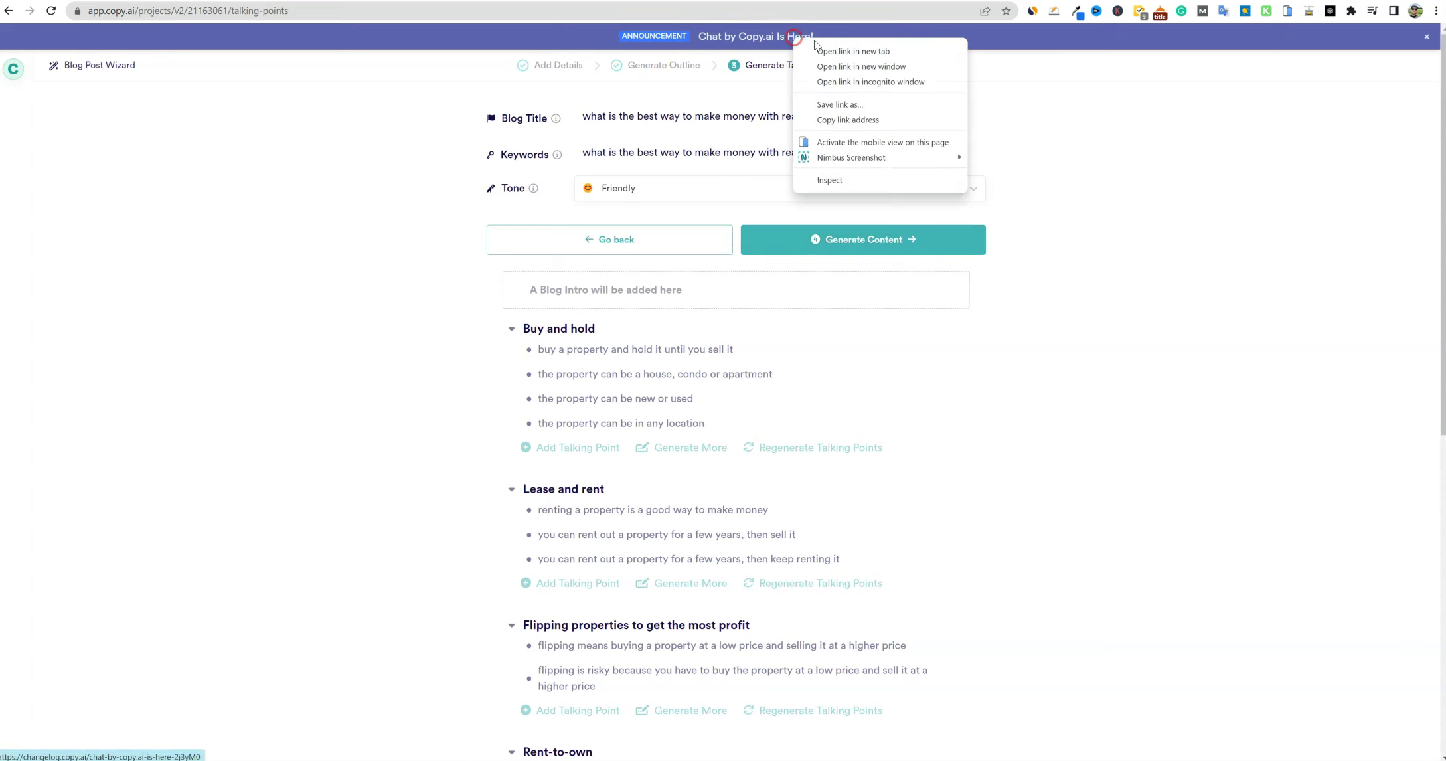
{"action": "left_click", "coordinate": [852, 51]}
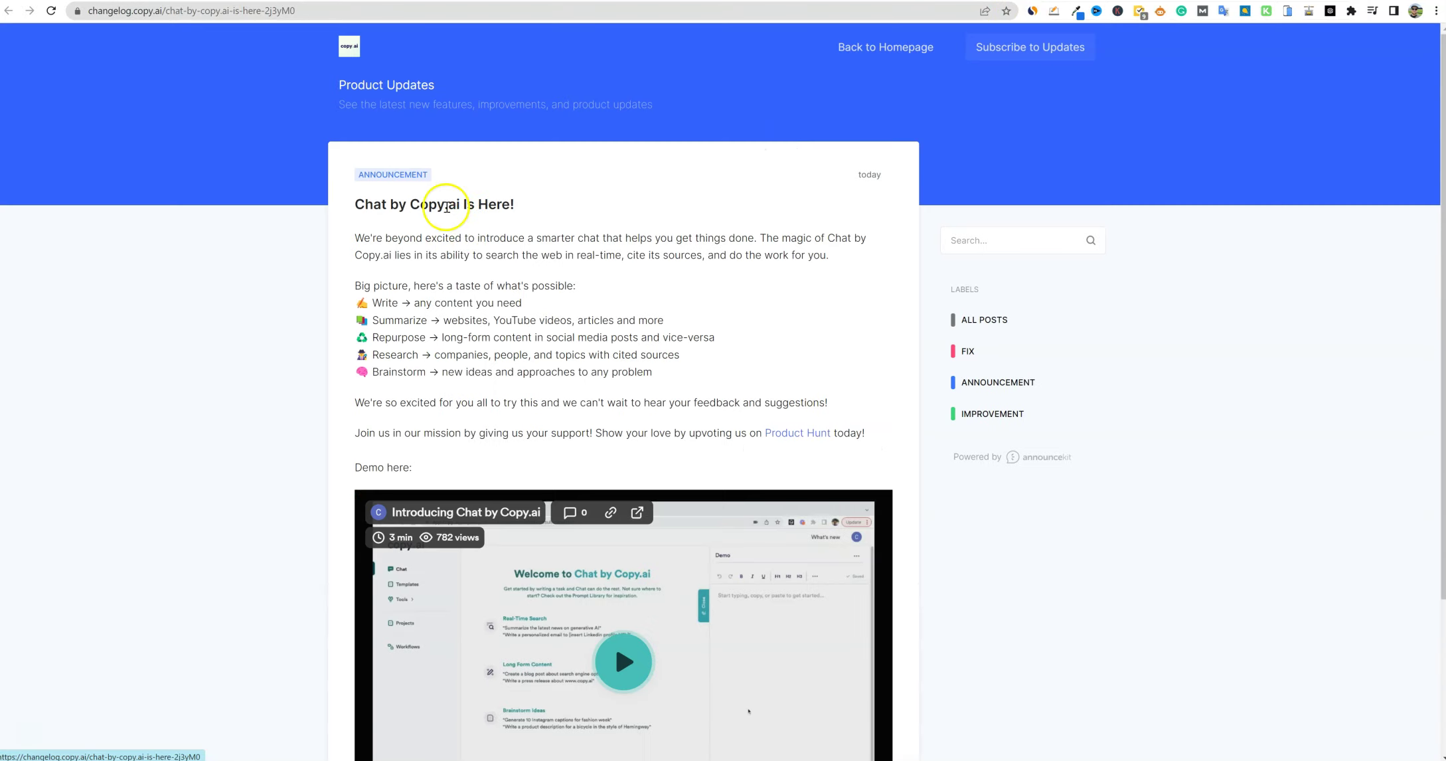
{"action": "scroll", "coordinate": [664, 311], "scroll_direction": "down", "scroll_amount": 3}
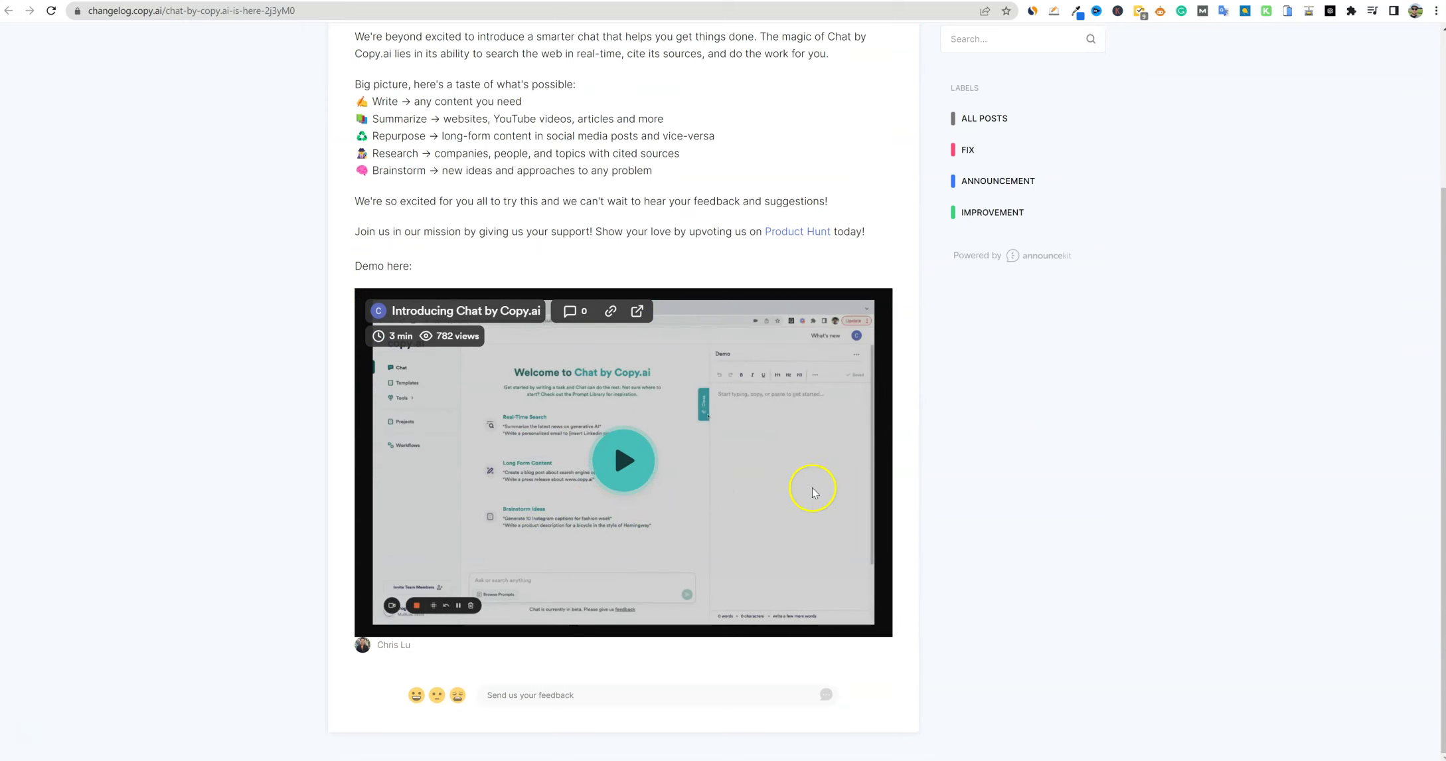
{"action": "scroll", "coordinate": [623, 392], "scroll_direction": "up", "scroll_amount": 2}
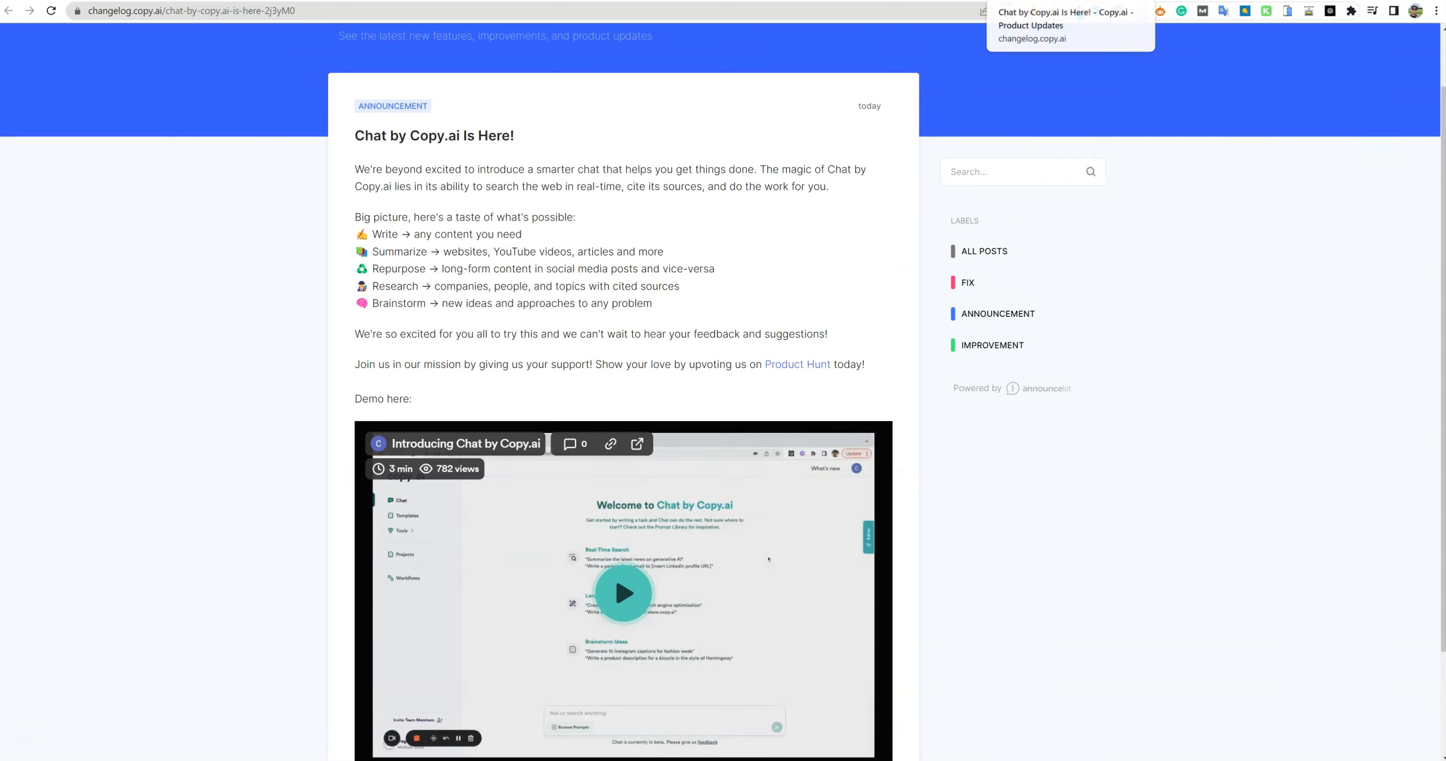
{"action": "key", "text": "ctrl+Tab"}
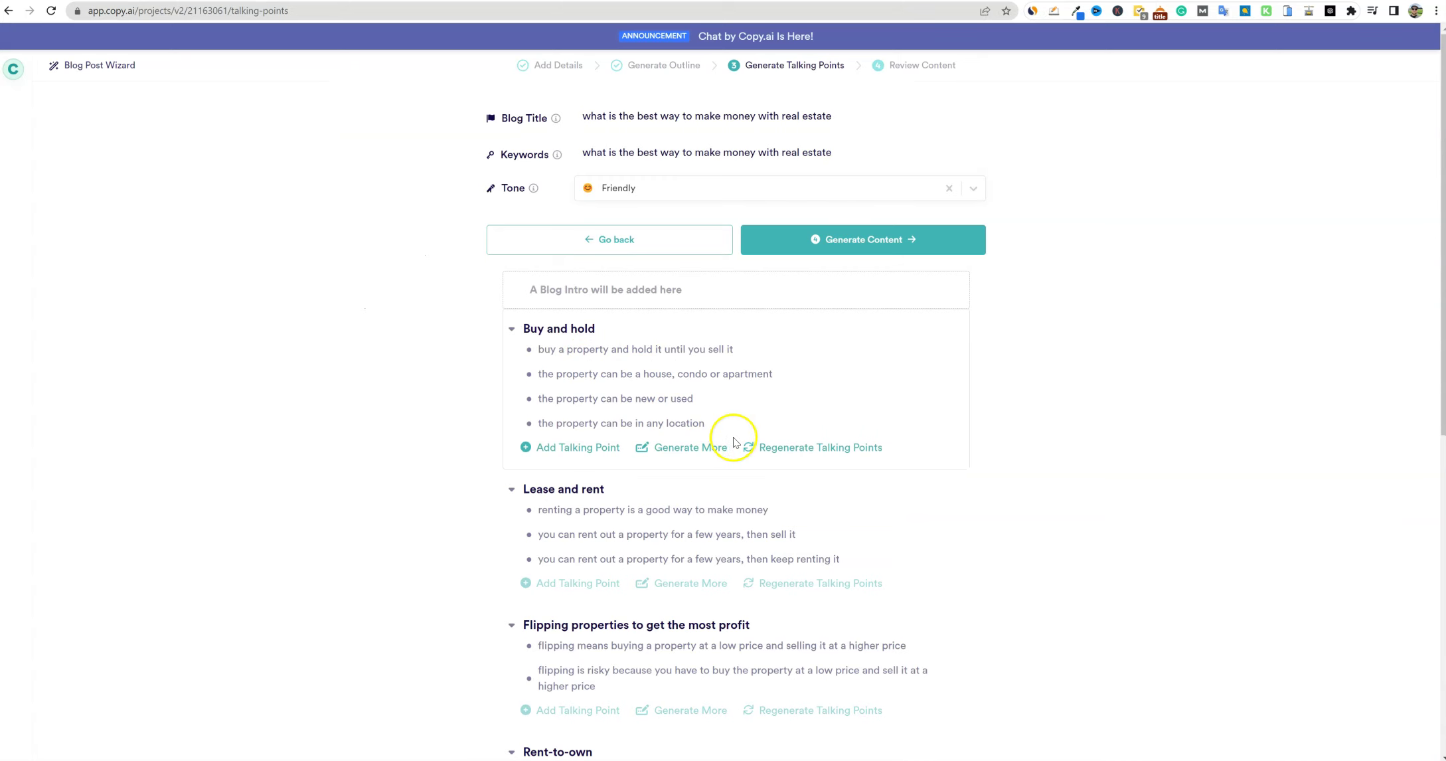
- Create the blog post from the generated sections and review it in the editor
{"action": "scroll", "coordinate": [735, 442], "scroll_direction": "down", "scroll_amount": 5}
{"action": "scroll", "coordinate": [784, 484], "scroll_direction": "up", "scroll_amount": 5}
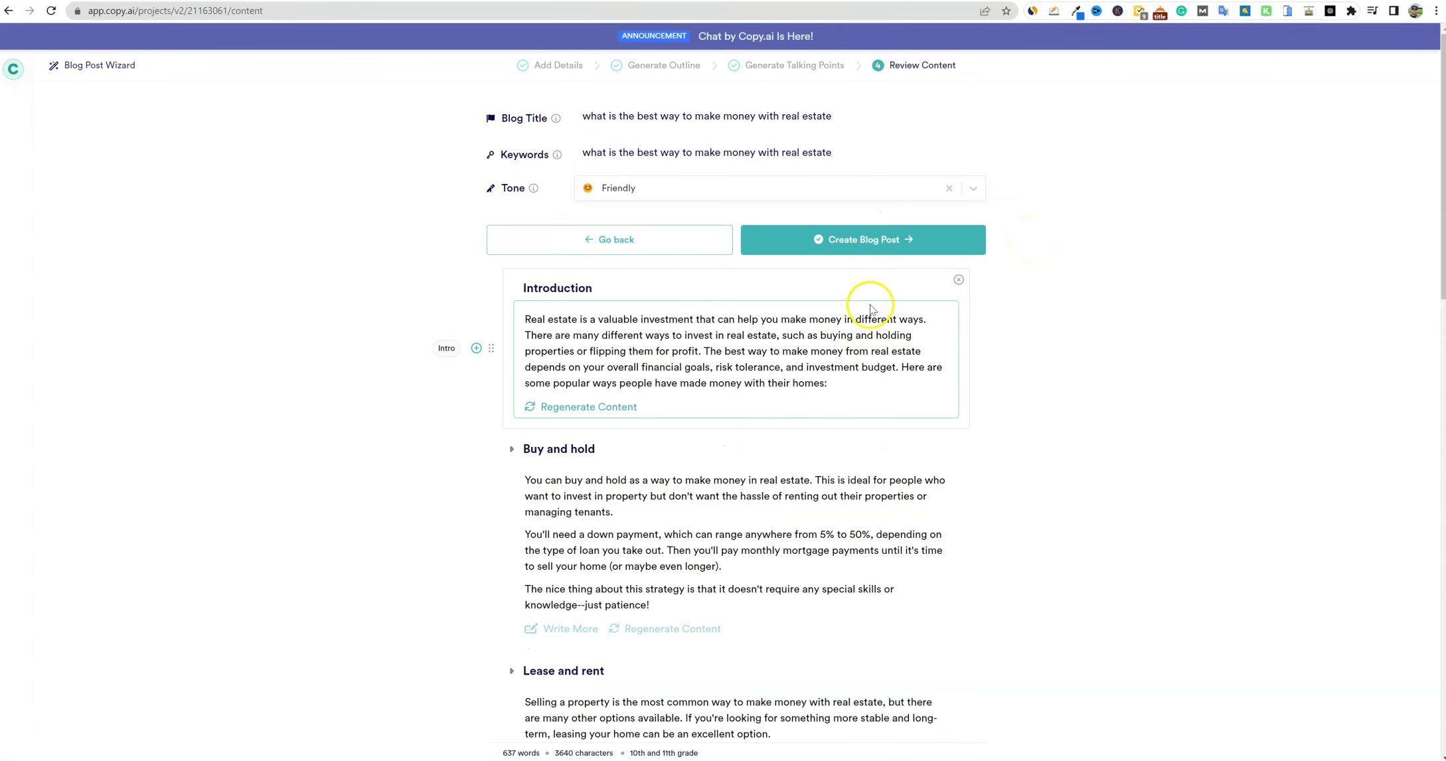
{"action": "left_click", "coordinate": [888, 240]}
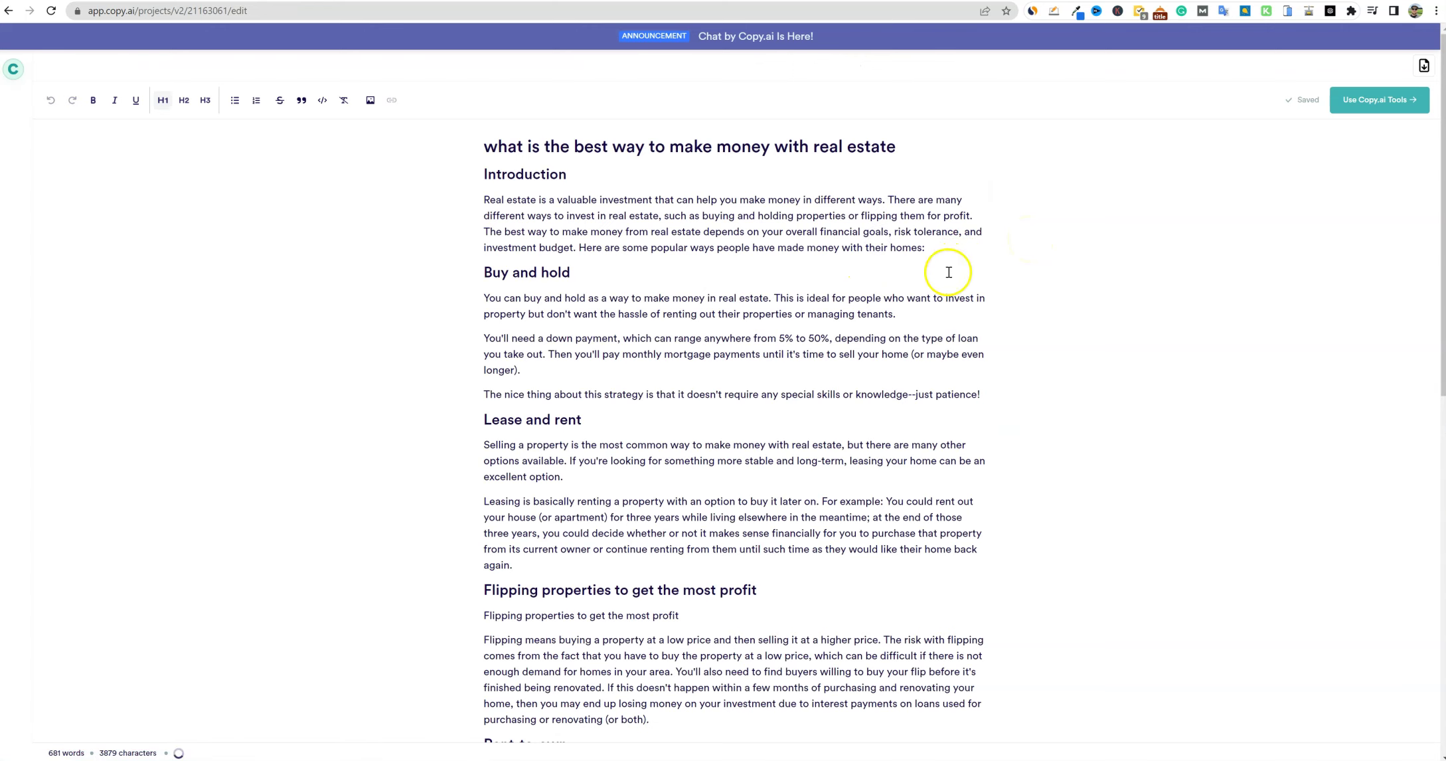
{"action": "scroll", "coordinate": [664, 598], "scroll_direction": "down", "scroll_amount": 12}
{"action": "scroll", "coordinate": [707, 579], "scroll_direction": "up", "scroll_amount": 12}
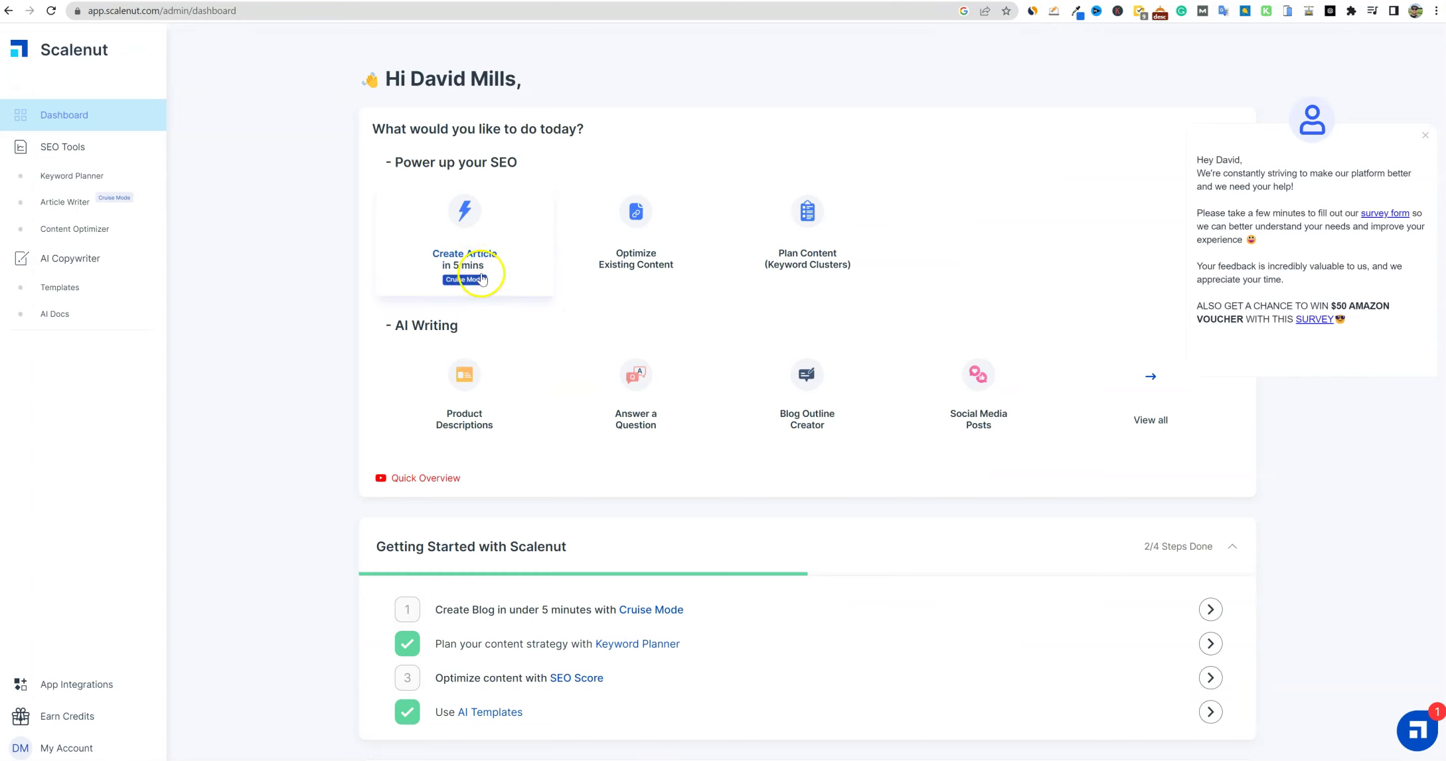
- Start a Cruise Mode article with the pasted real-estate question as its target keyword
{"action": "left_click", "coordinate": [476, 254]}
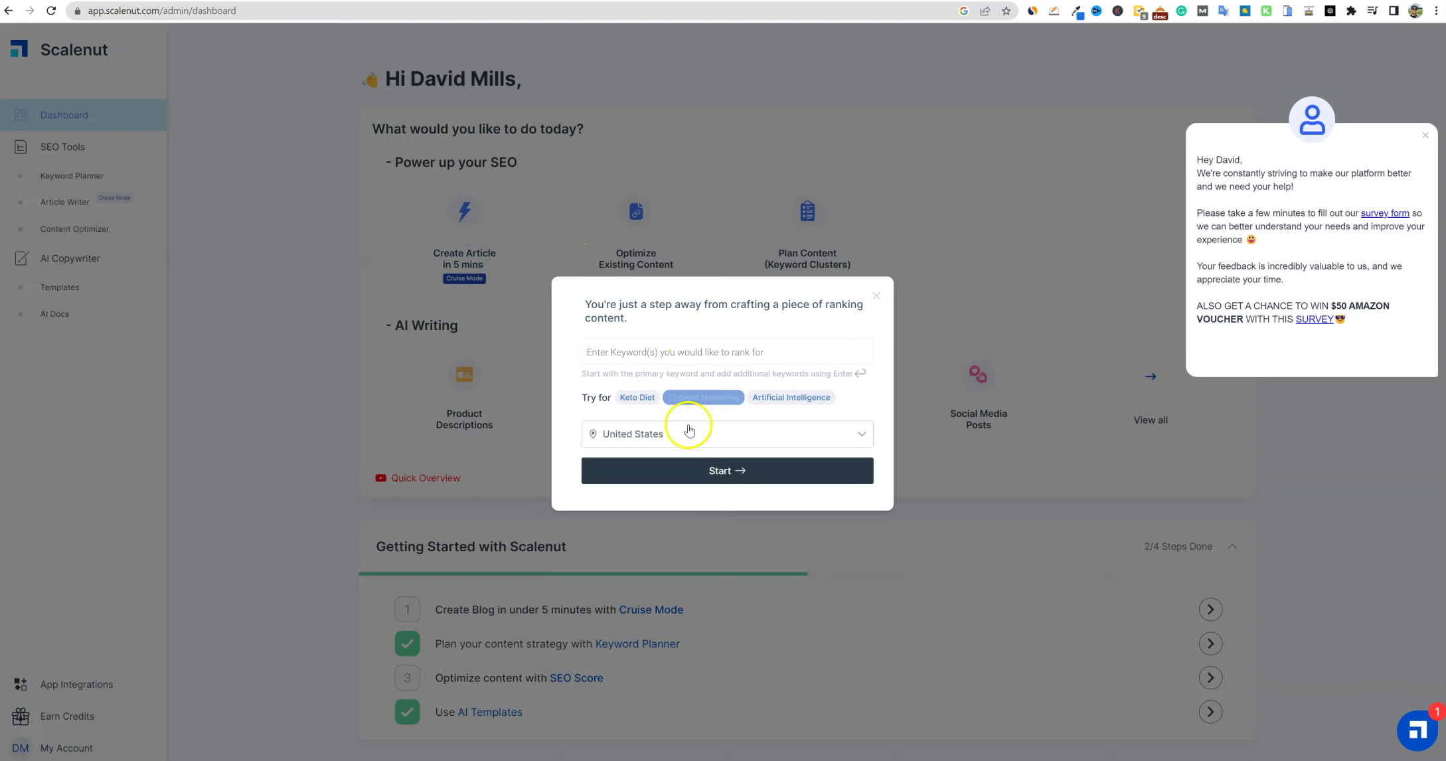
{"action": "type", "text": "what is the best way to make money with real estate"}
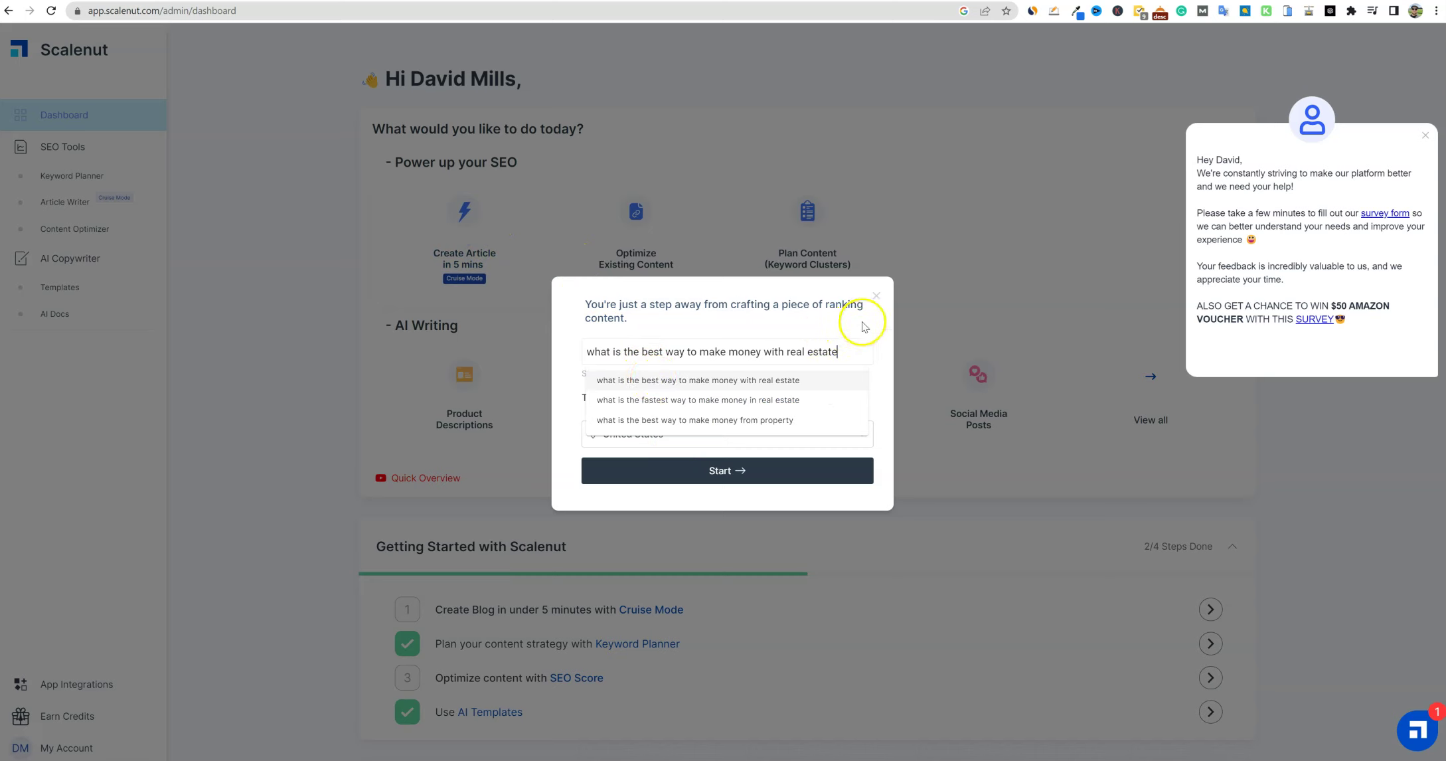
{"action": "key", "text": "Return"}
{"action": "left_click", "coordinate": [735, 479]}
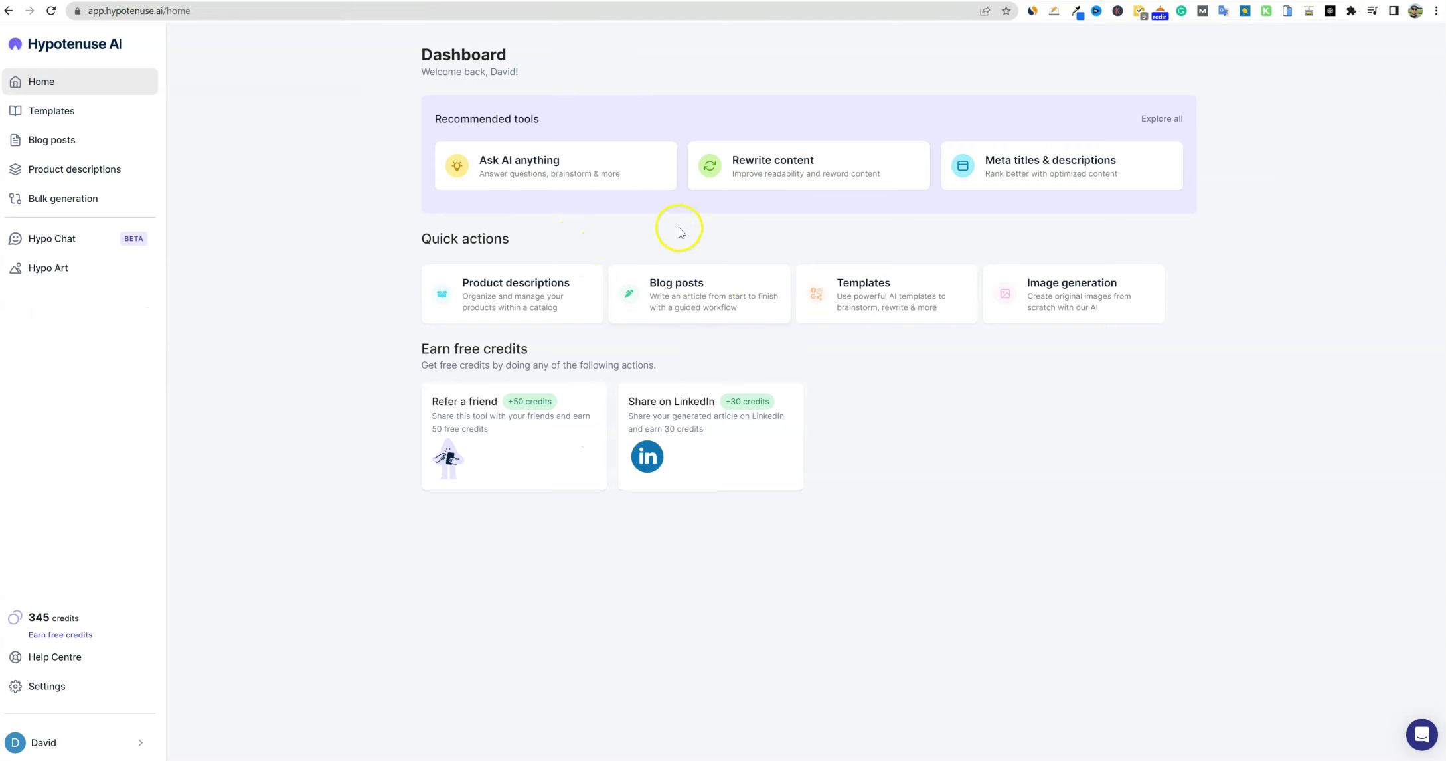
- Enter the real-estate question as topic and primary keyword, then generate title ideas
{"action": "left_click", "coordinate": [688, 294]}
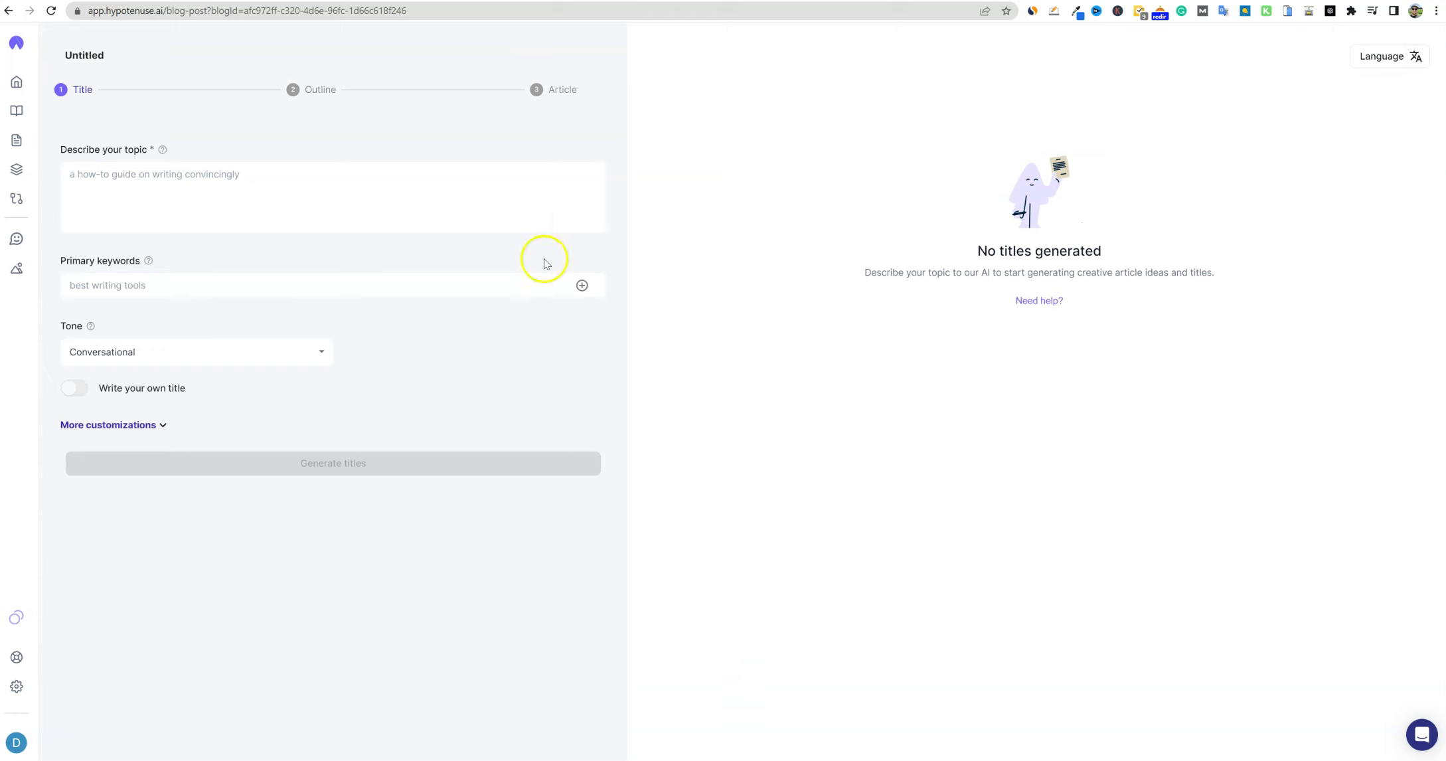
{"action": "left_click", "coordinate": [162, 177]}
{"action": "type", "text": "what is the best way to make money with real estate"}
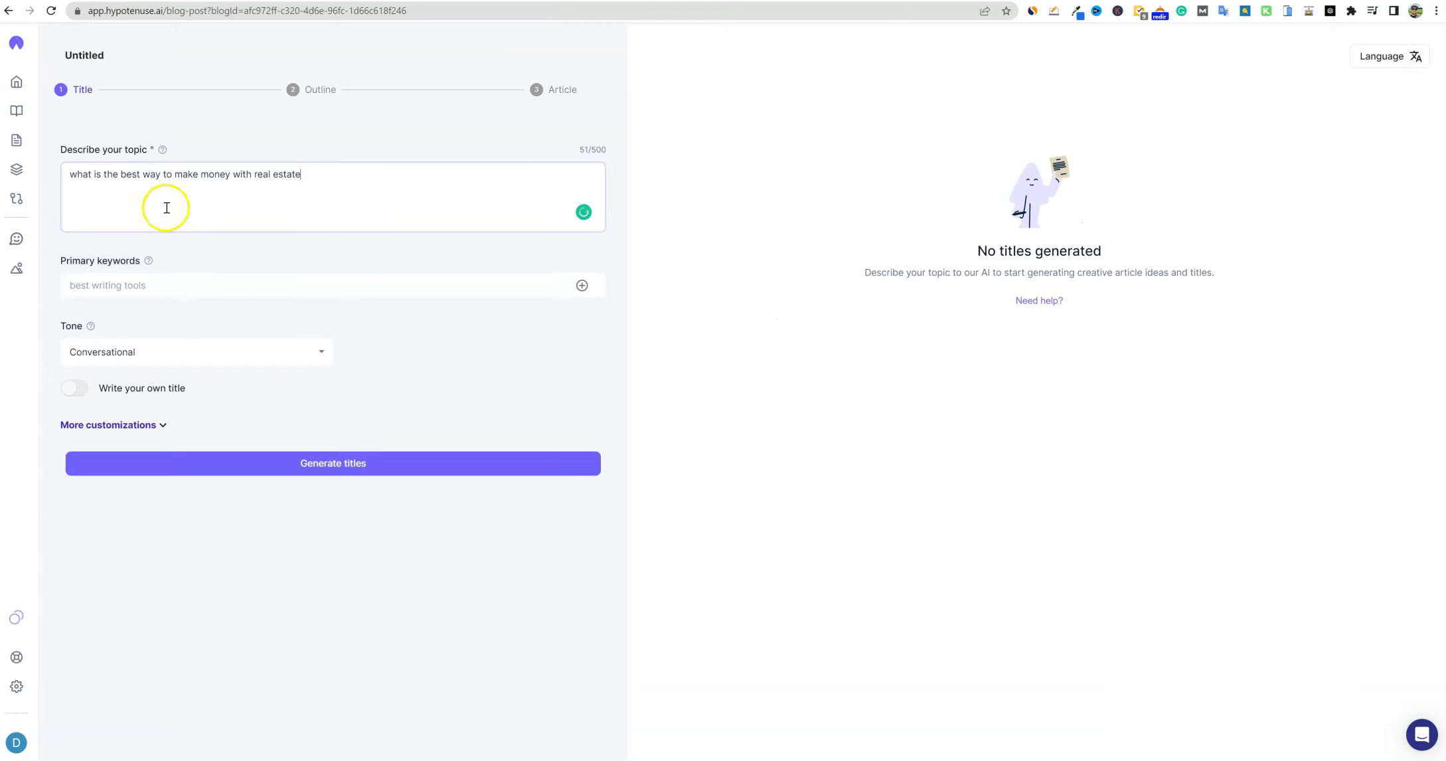
{"action": "left_click", "coordinate": [153, 286]}
{"action": "type", "text": "what is the best way to make money with real estate"}
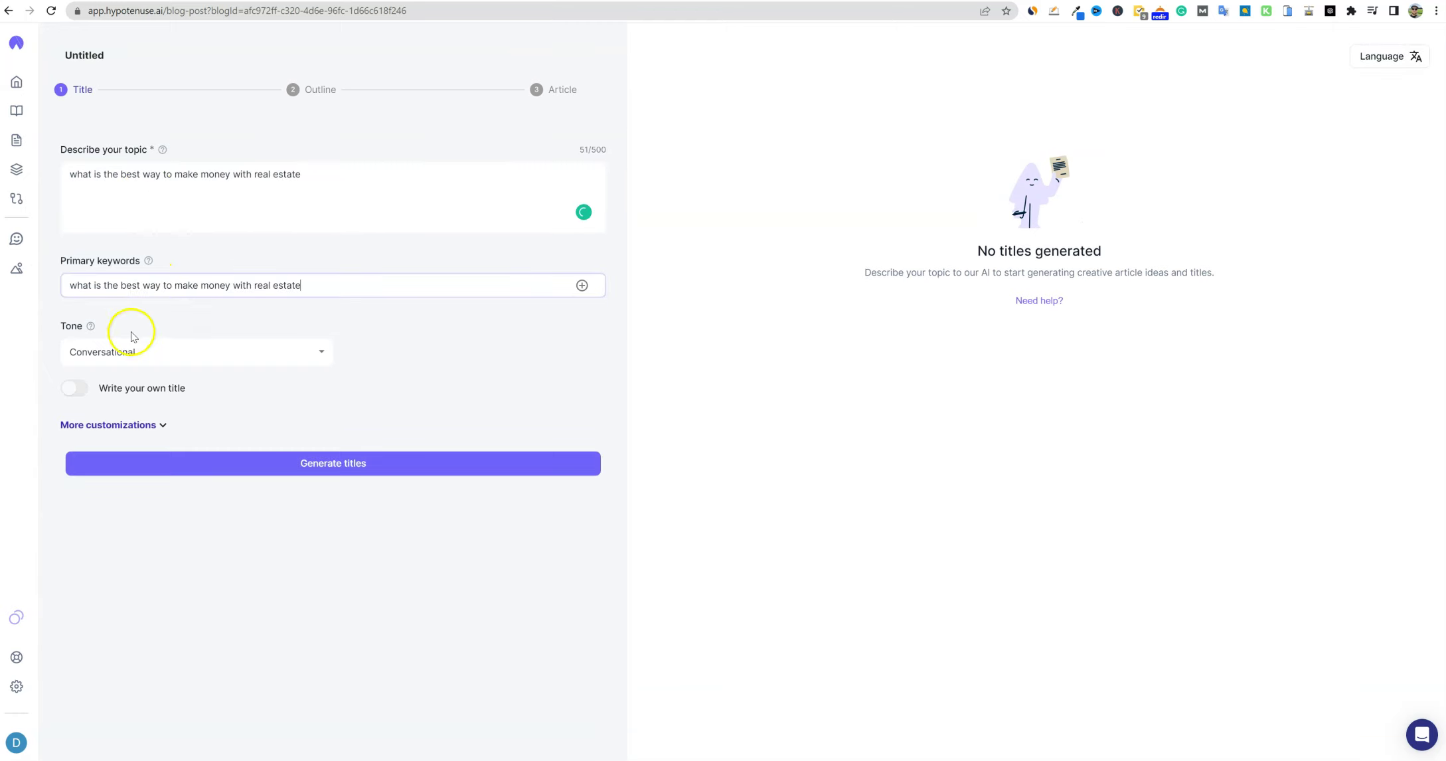
{"action": "left_click", "coordinate": [338, 471]}
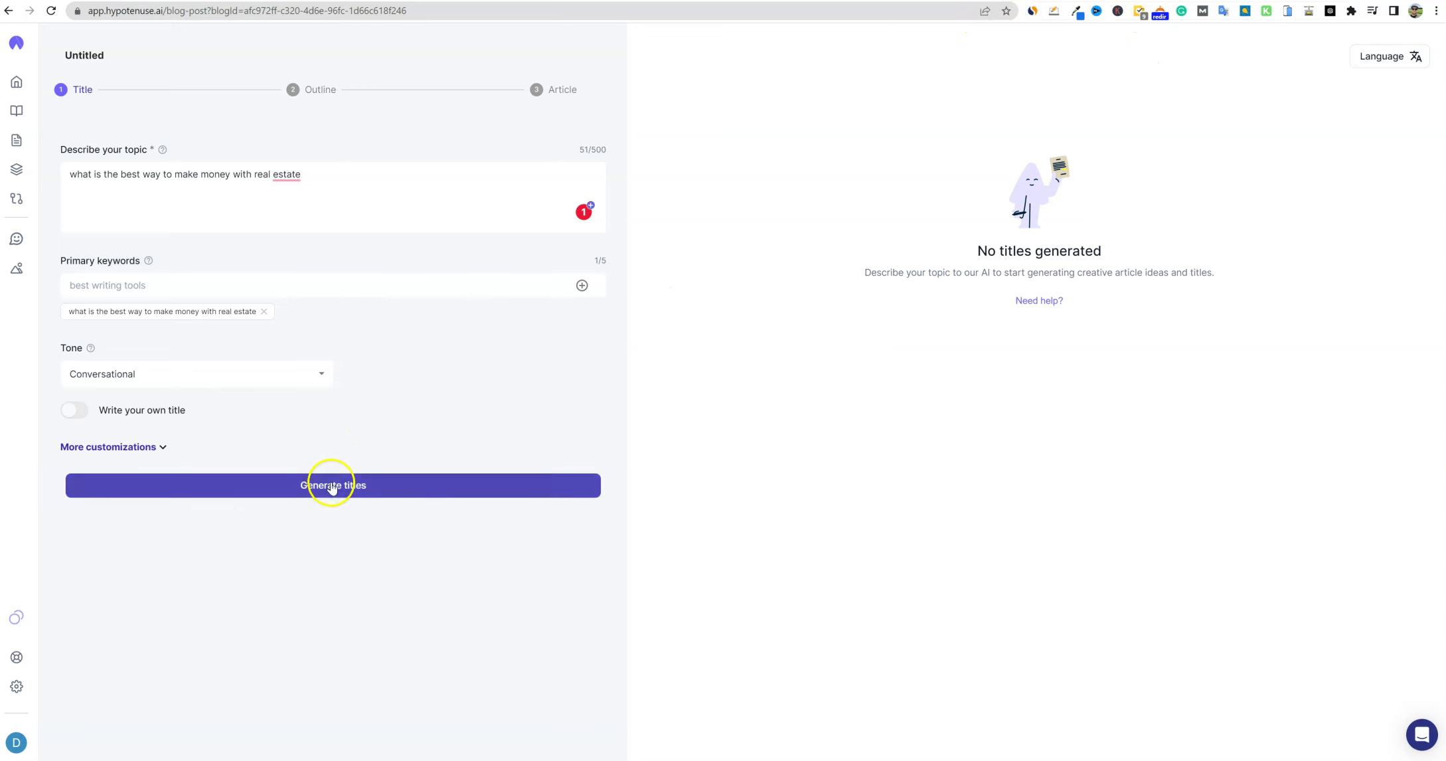
{"action": "left_click", "coordinate": [332, 487]}
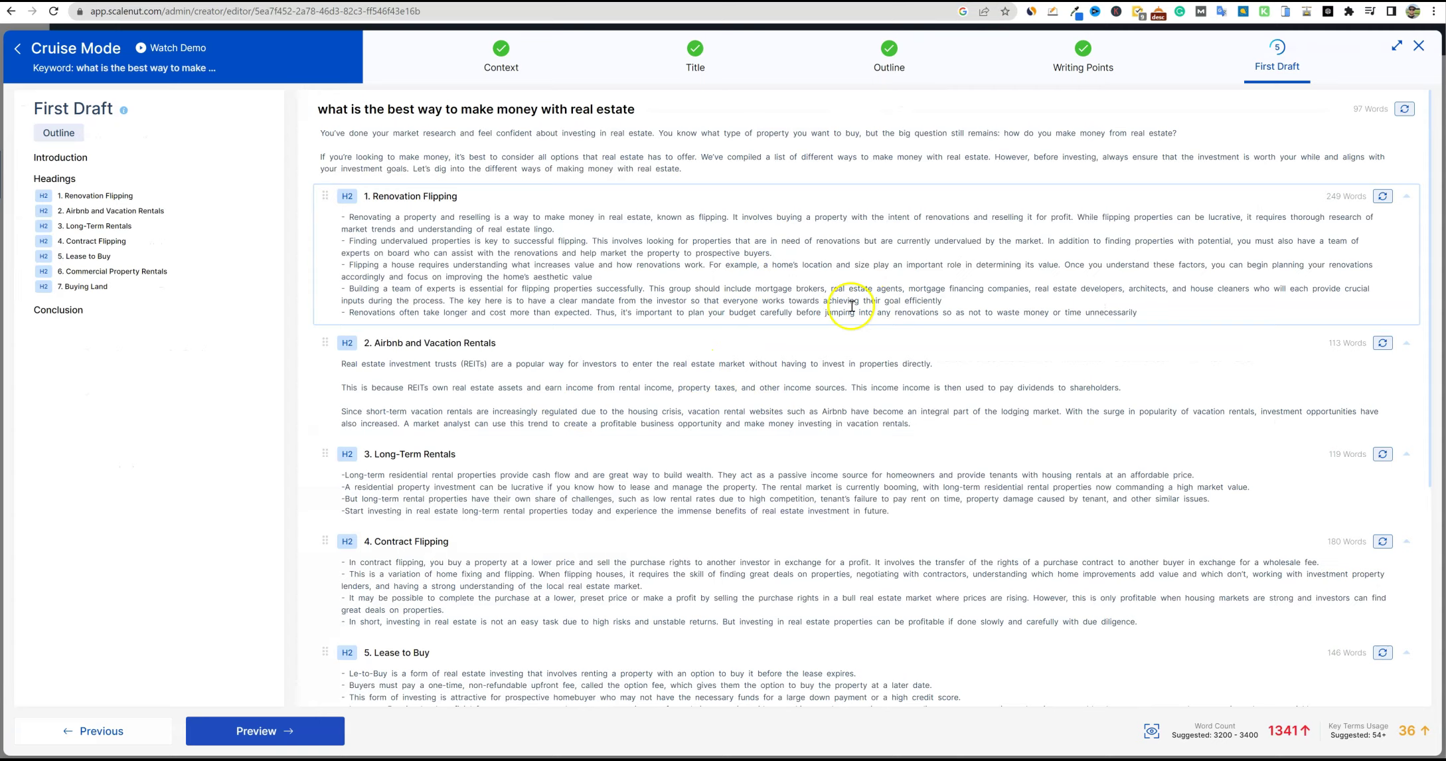
- Preview the 1341-word Scalenut draft, then move to the ChatGPT conversation
{"action": "left_click", "coordinate": [299, 725]}
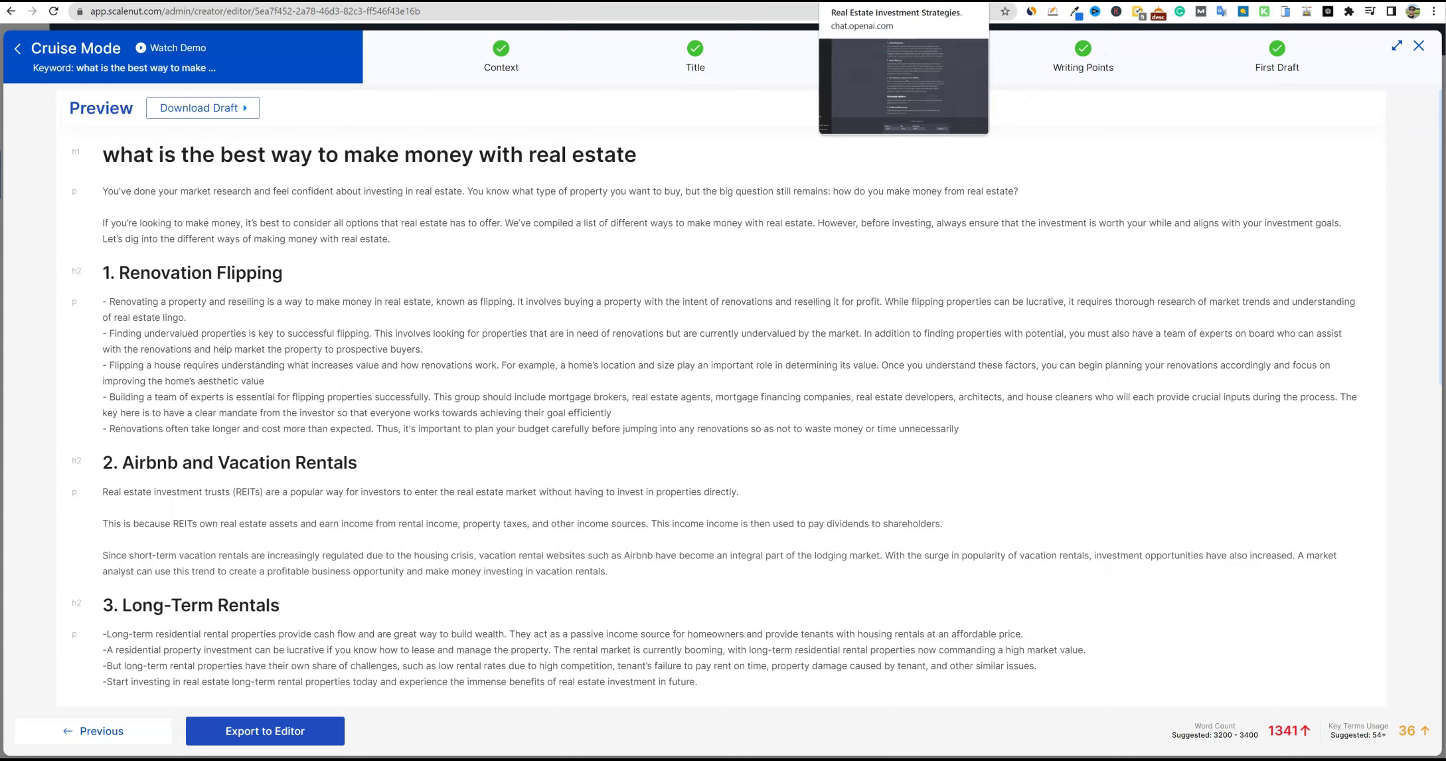
{"action": "key", "text": "ctrl+Tab"}
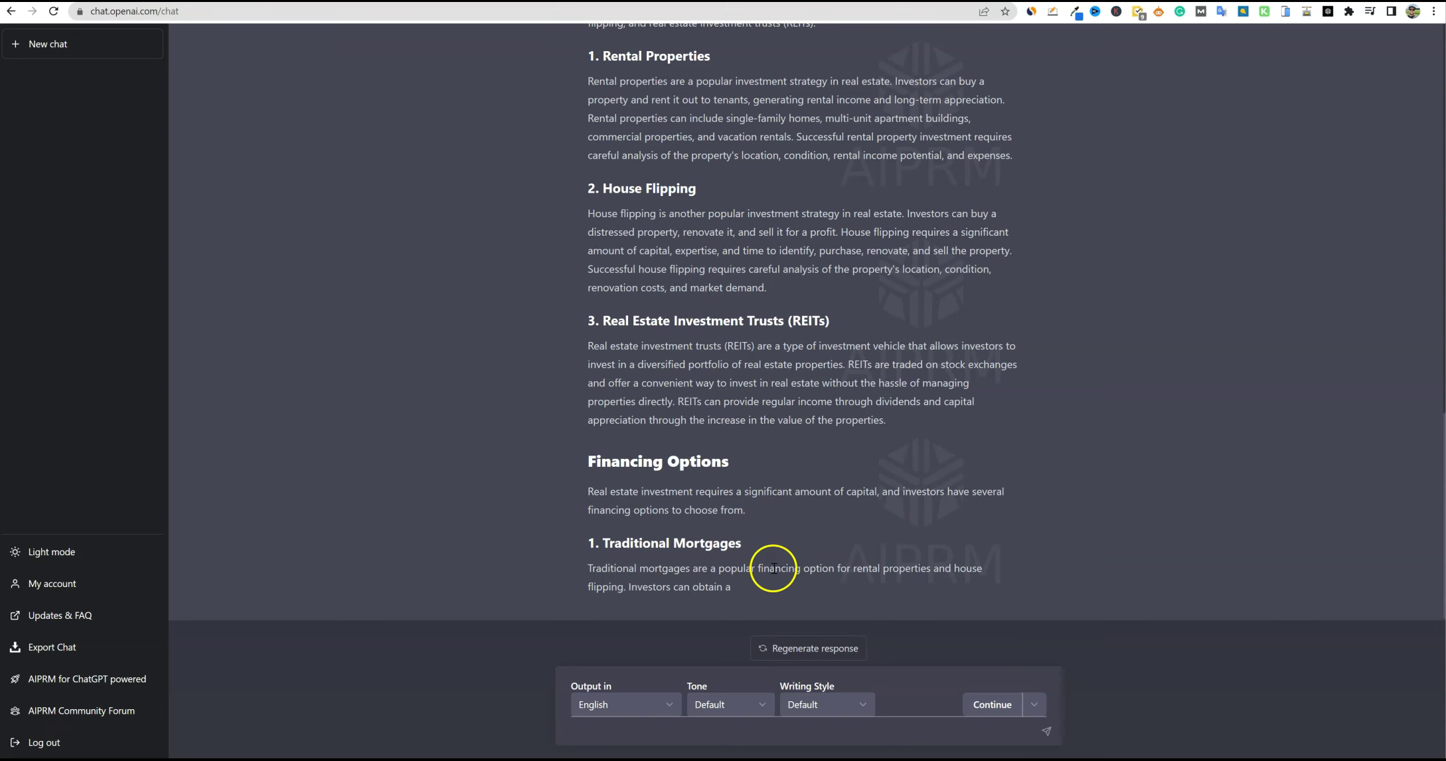
- Have ChatGPT continue the real-estate article twice, then stop the generation
{"action": "left_click", "coordinate": [996, 708]}
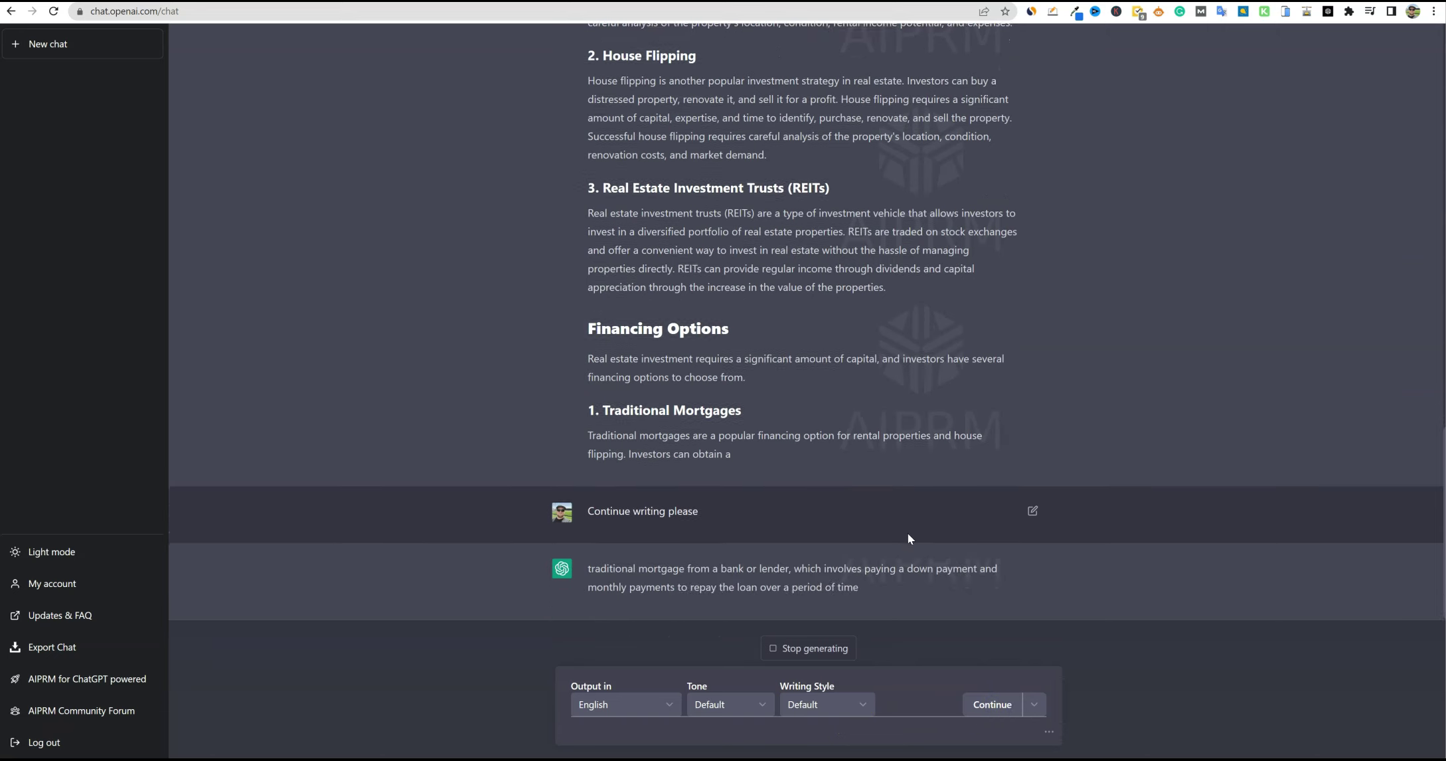
{"action": "scroll", "coordinate": [908, 533], "scroll_direction": "up", "scroll_amount": 20}
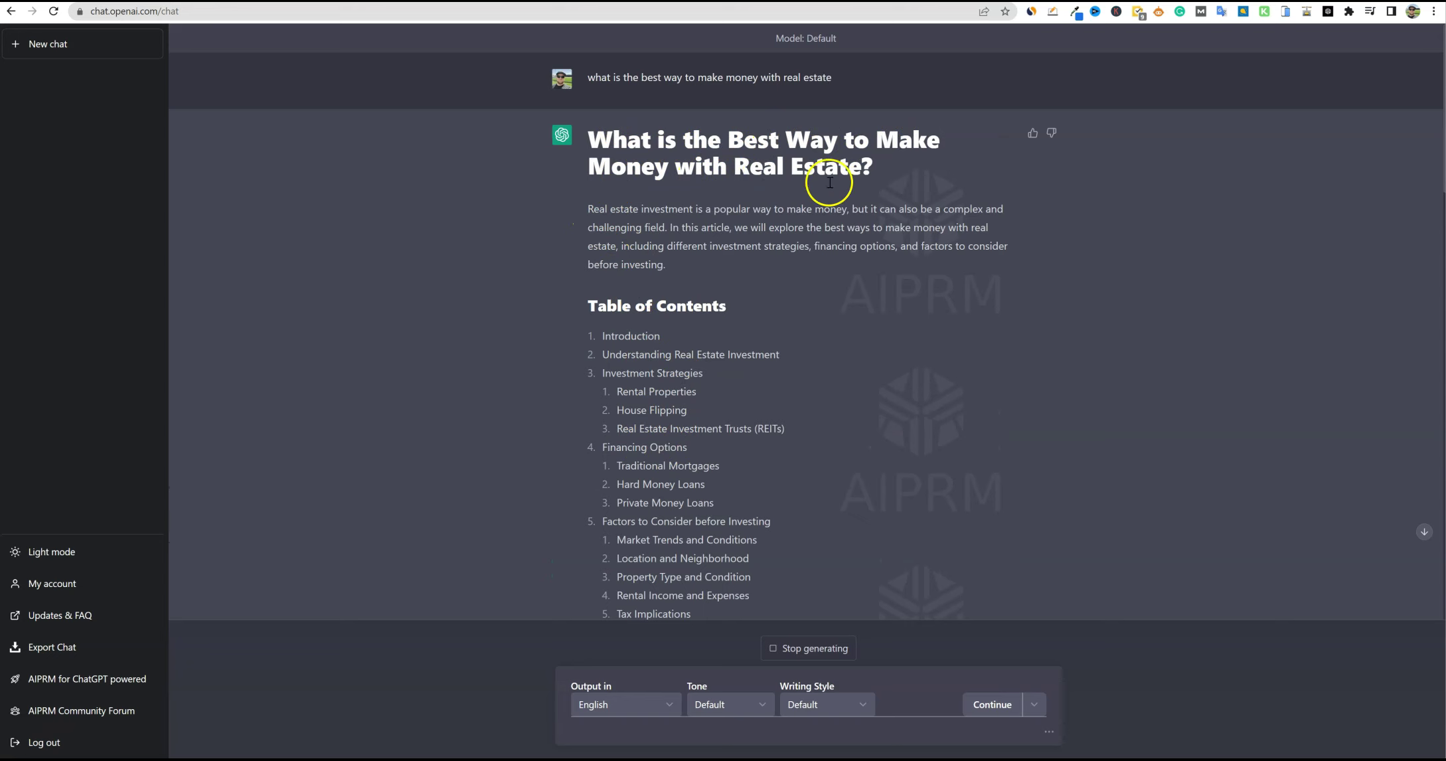
{"action": "scroll", "coordinate": [676, 352], "scroll_direction": "down", "scroll_amount": 5}
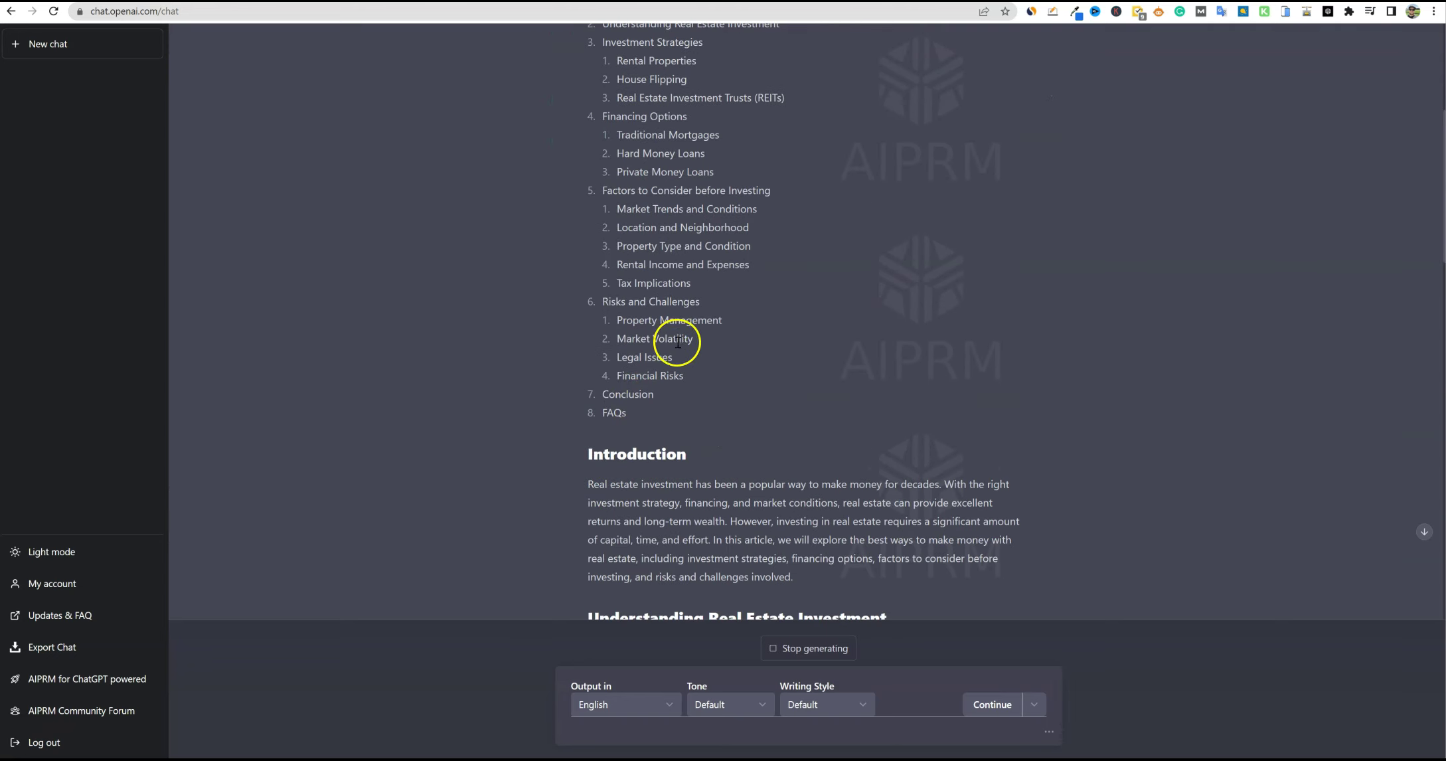
{"action": "left_click_drag", "start_coordinate": [676, 340], "coordinate": [595, 174]}
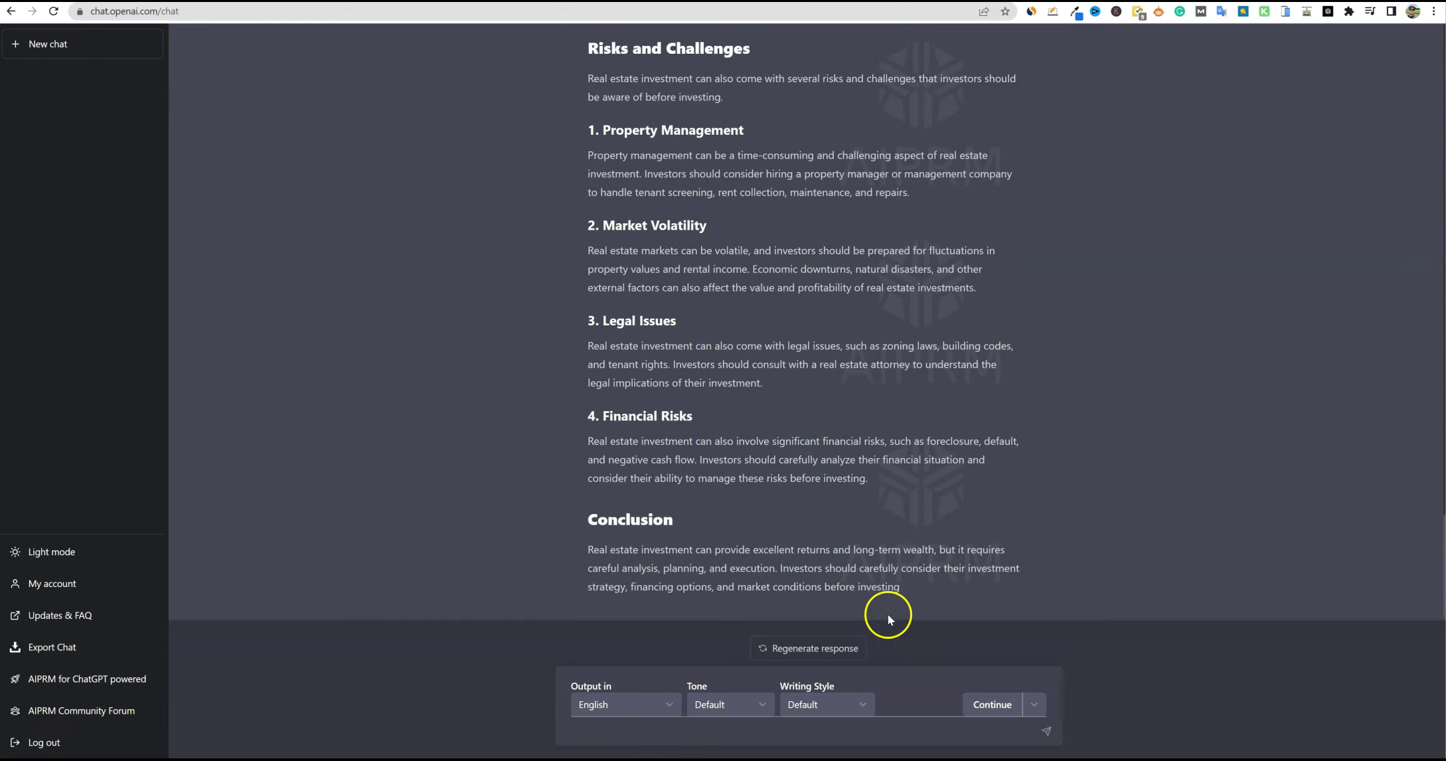
{"action": "left_click", "coordinate": [992, 705]}
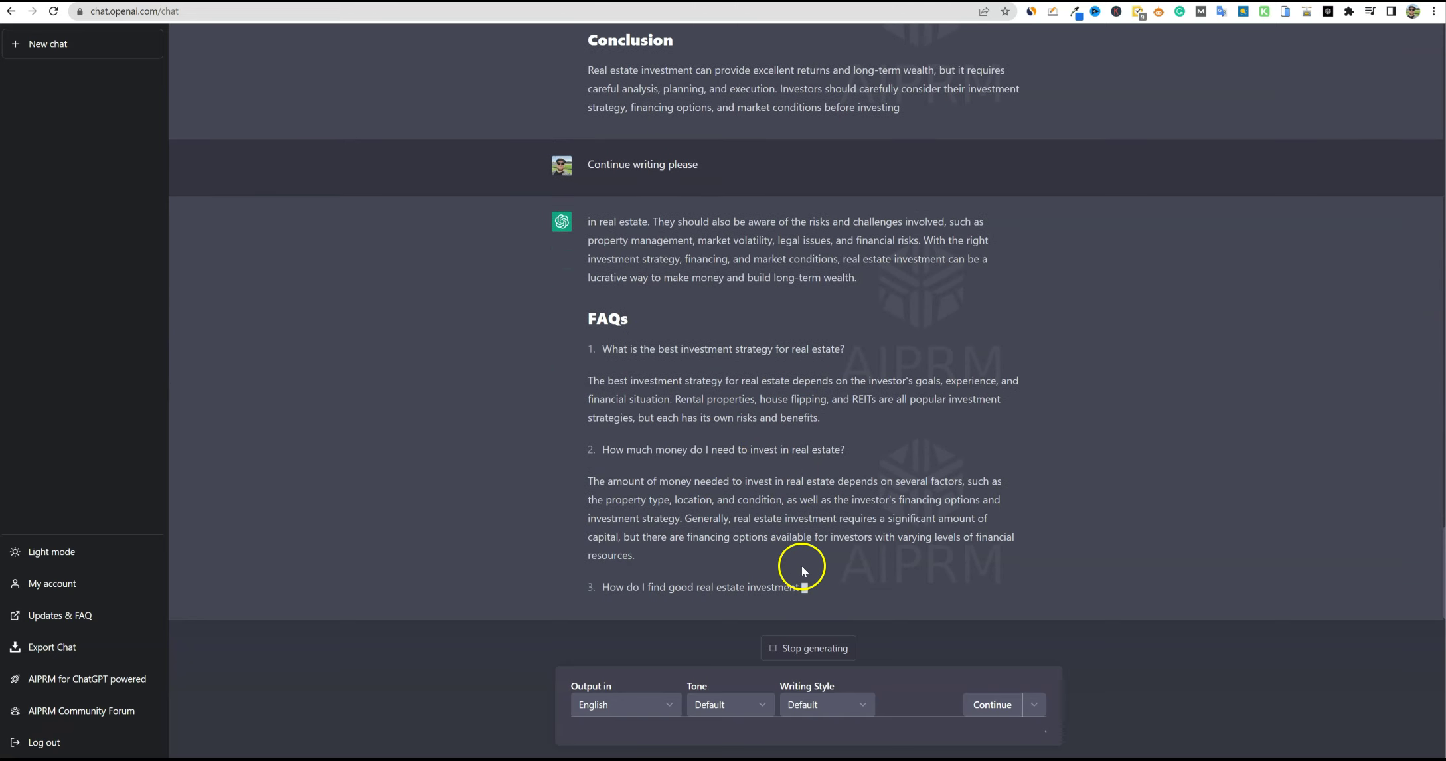
{"action": "left_click", "coordinate": [822, 645]}
- Drag-select the generated article text for copying
{"action": "scroll", "coordinate": [747, 431], "scroll_direction": "up", "scroll_amount": 5}
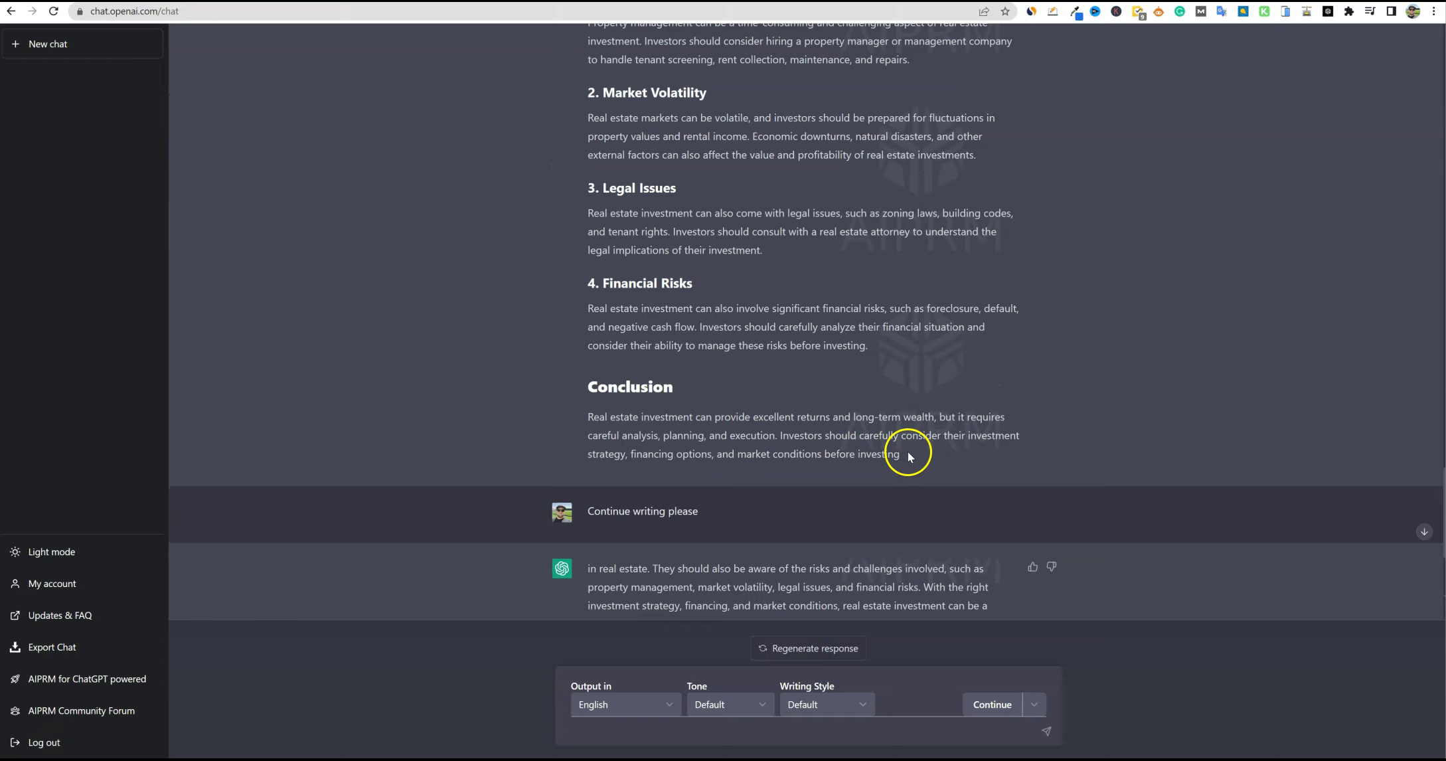
{"action": "left_click_drag", "start_coordinate": [909, 458], "coordinate": [648, 359]}
{"action": "scroll", "coordinate": [702, 608], "scroll_direction": "down", "scroll_amount": 15}
{"action": "left_click", "coordinate": [702, 607]}
{"action": "left_click_drag", "start_coordinate": [702, 608], "coordinate": [601, 273]}
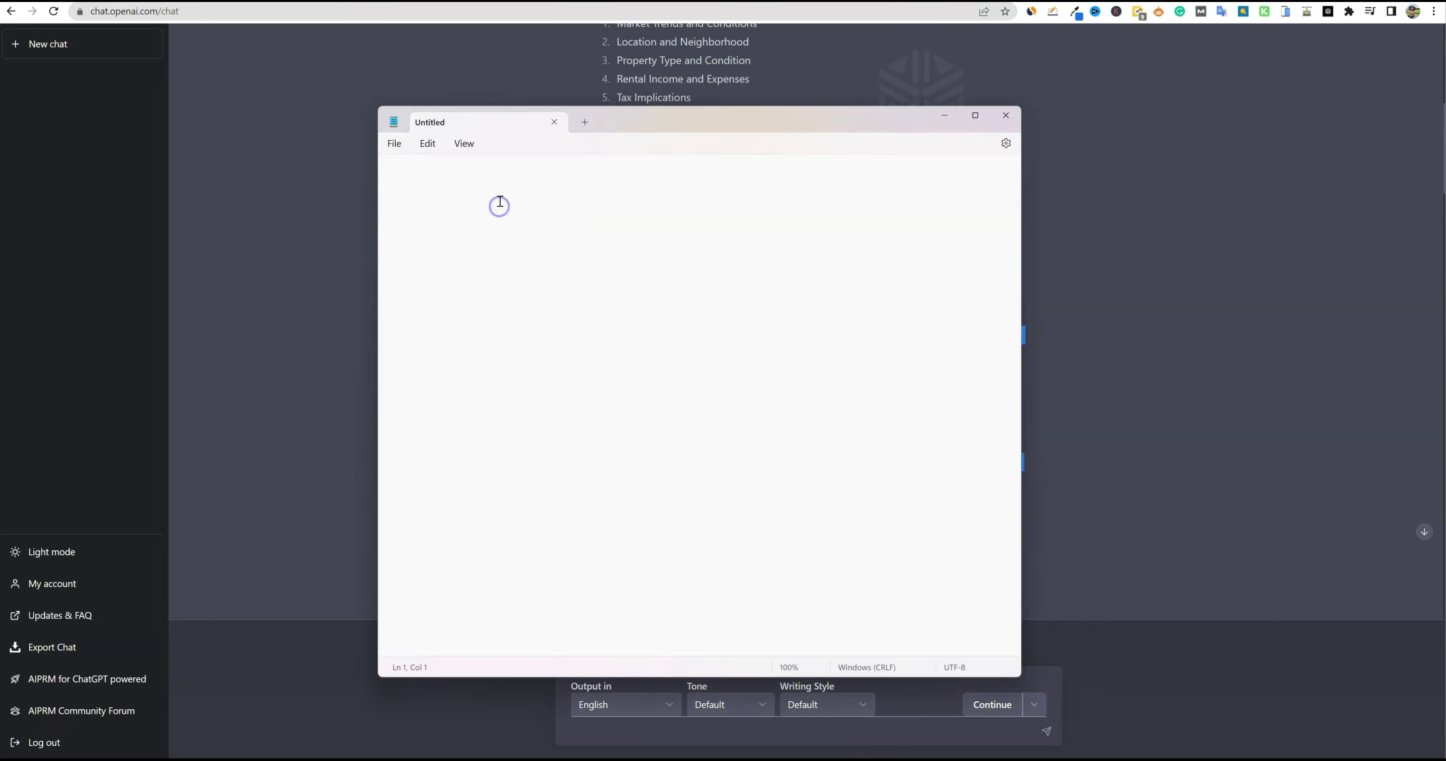
- Paste the article into Notepad and delete the leftover name and prompt lines
{"action": "key", "text": "ctrl+v"}
{"action": "scroll", "coordinate": [544, 399], "scroll_direction": "up", "scroll_amount": 10}
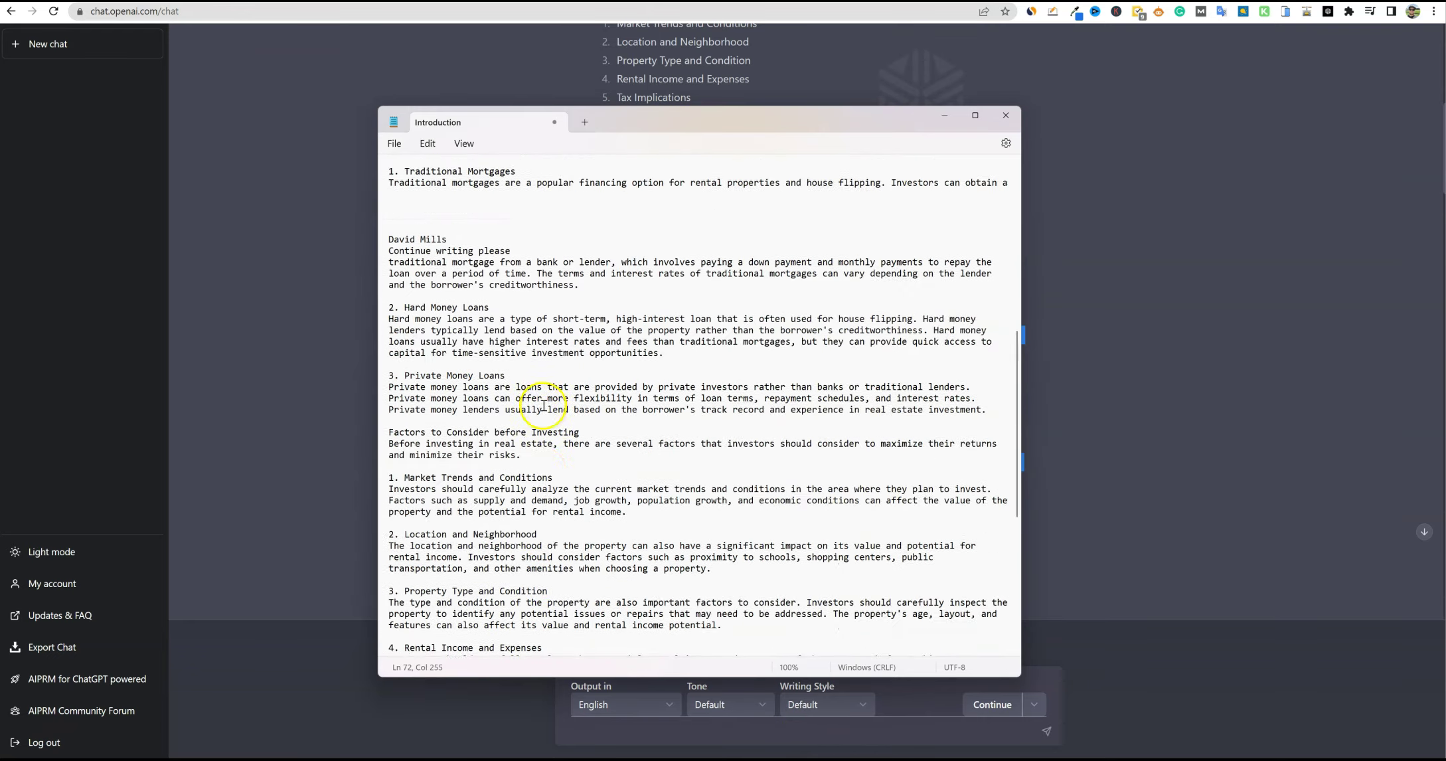
{"action": "scroll", "coordinate": [544, 405], "scroll_direction": "up", "scroll_amount": 15}
{"action": "scroll", "coordinate": [544, 405], "scroll_direction": "down", "scroll_amount": 11}
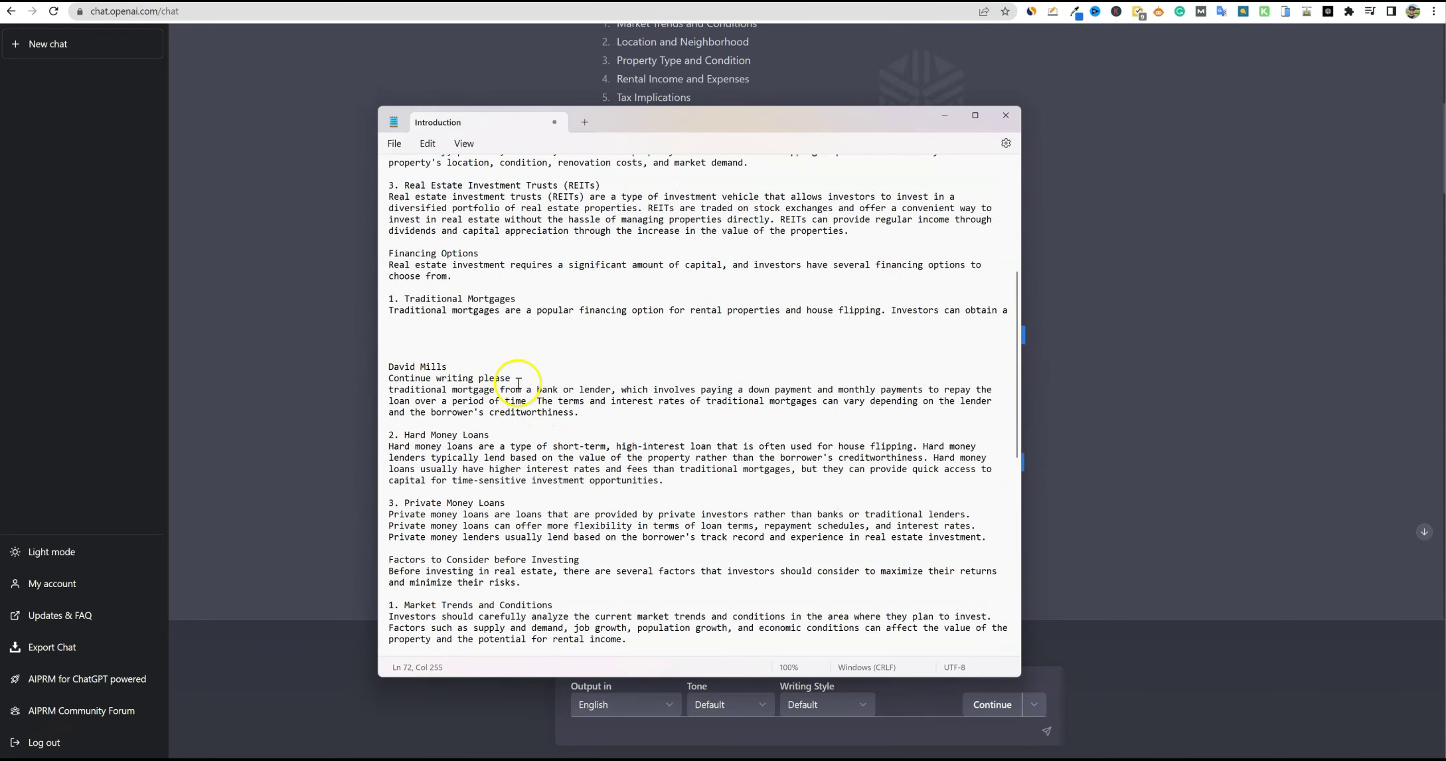
{"action": "left_click", "coordinate": [384, 367]}
{"action": "left_click_drag", "start_coordinate": [475, 373], "coordinate": [511, 380]}
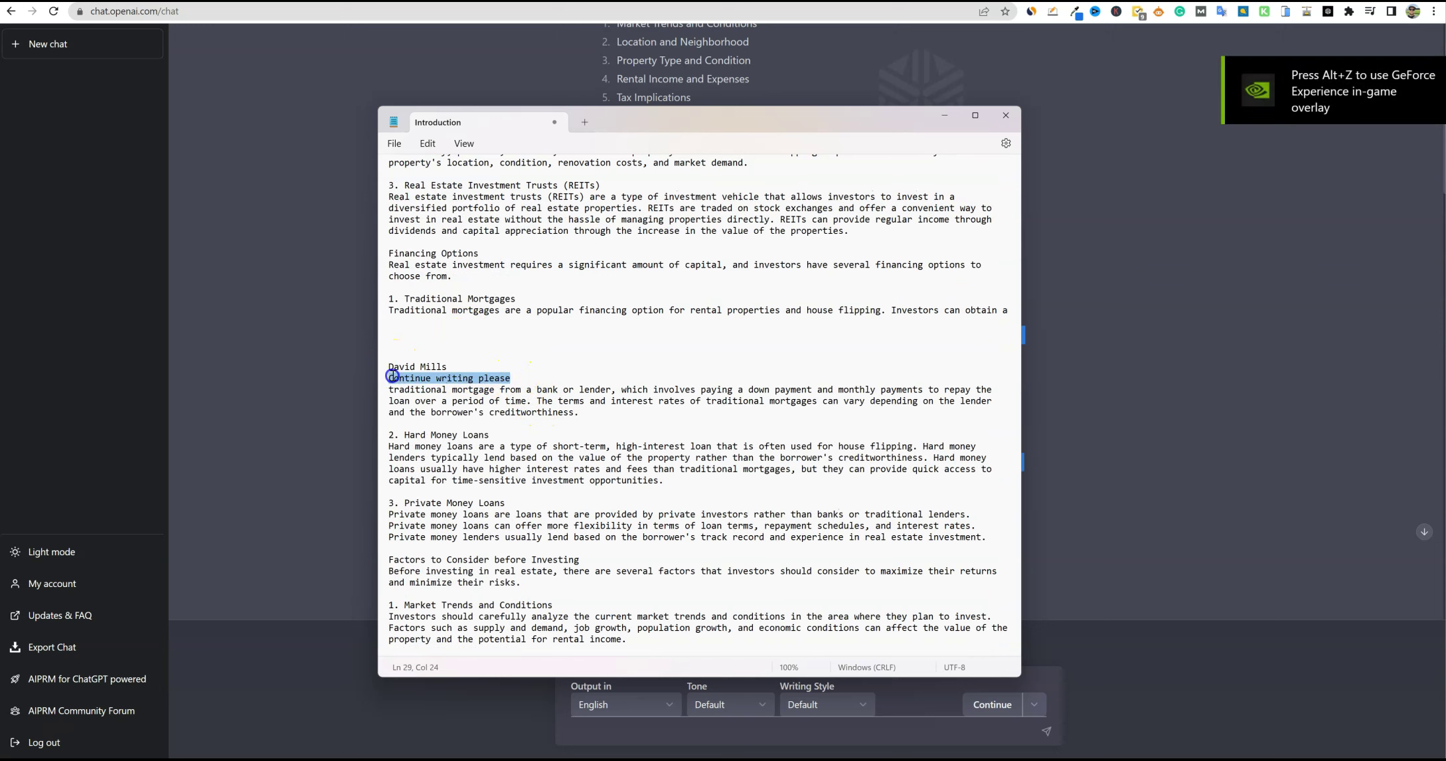
{"action": "key", "text": "BackSpace"}
{"action": "key", "text": "BackSpace"}
{"action": "key", "text": "BackSpace"}
{"action": "key", "text": "BackSpace"}
{"action": "key", "text": "BackSpace"}
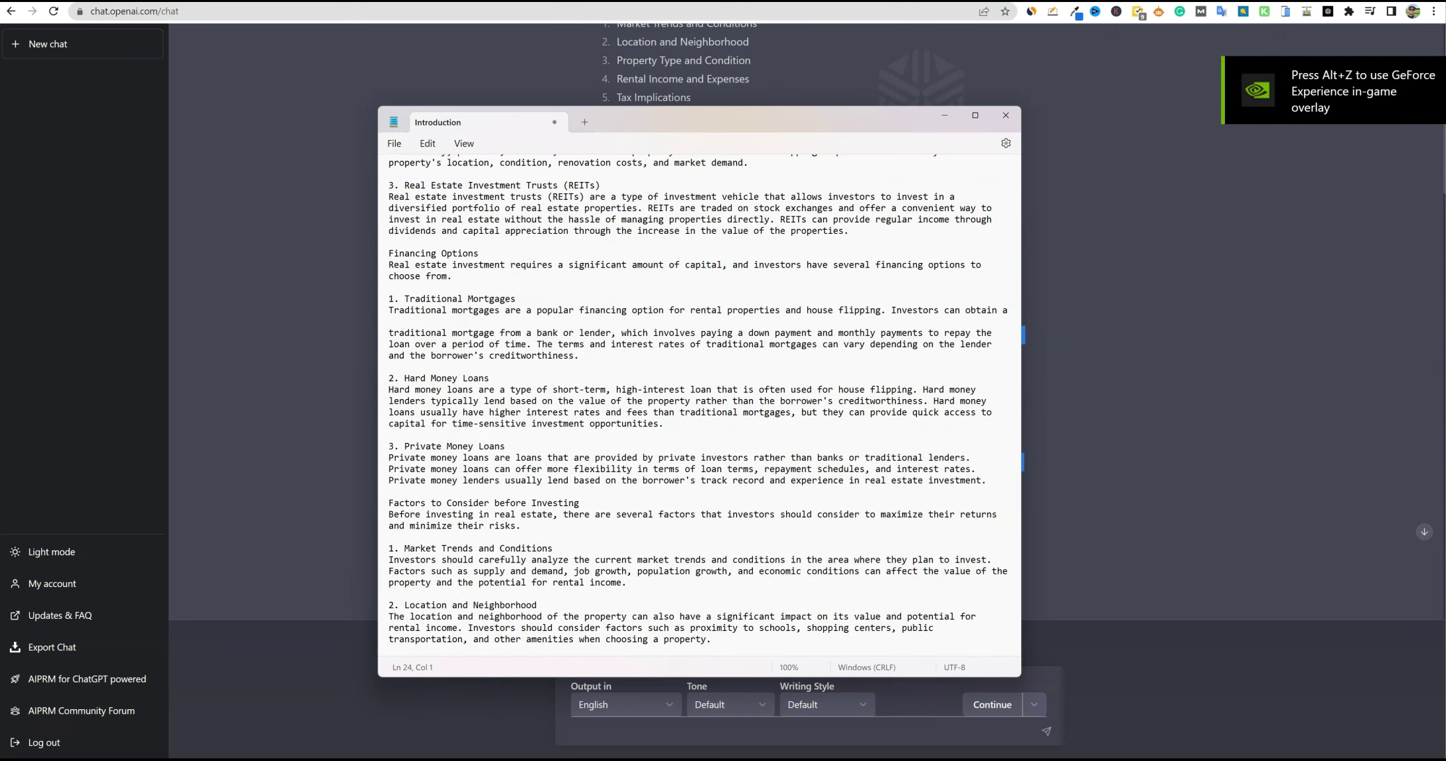
{"action": "key", "text": "BackSpace"}
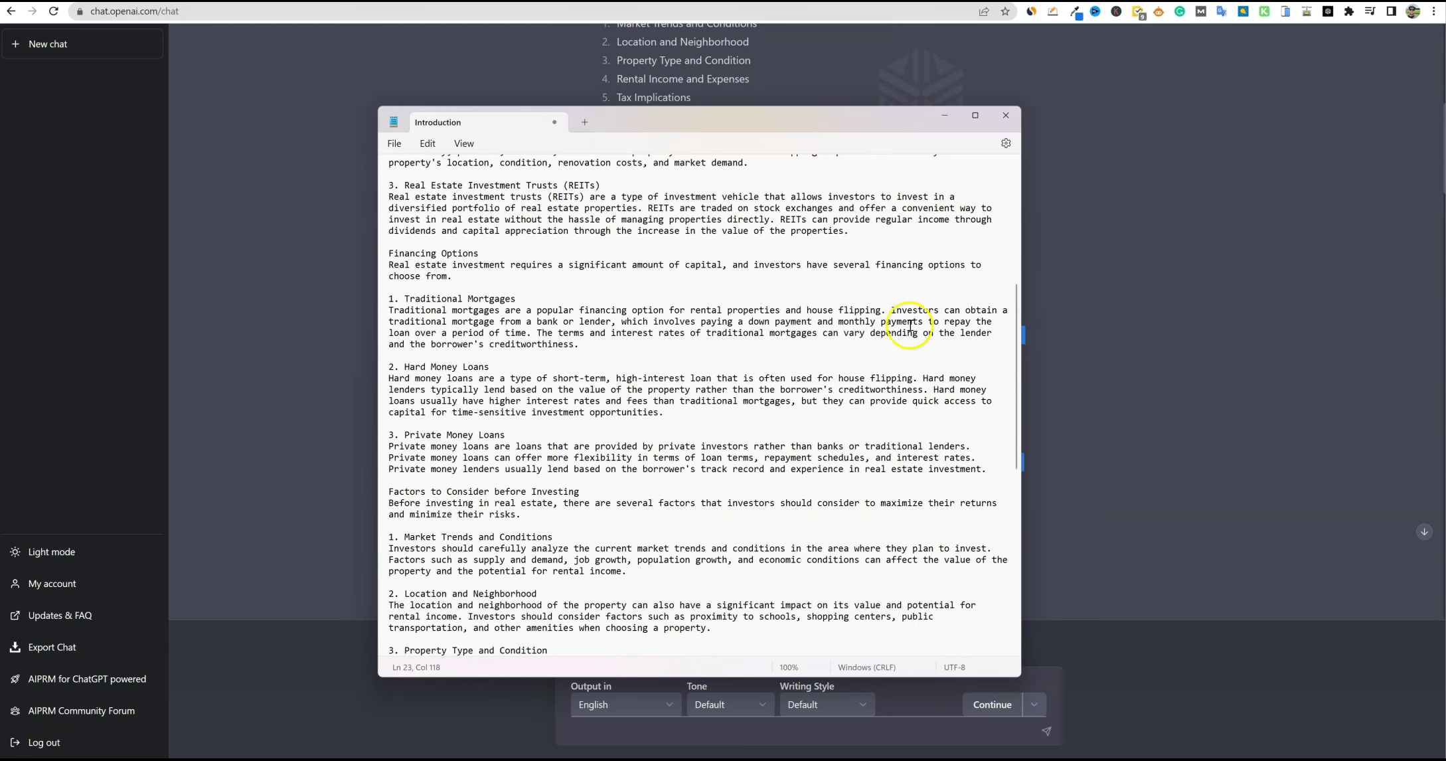
- Select the entire cleaned-up article text in Notepad
{"action": "scroll", "coordinate": [675, 375], "scroll_direction": "down", "scroll_amount": 3}
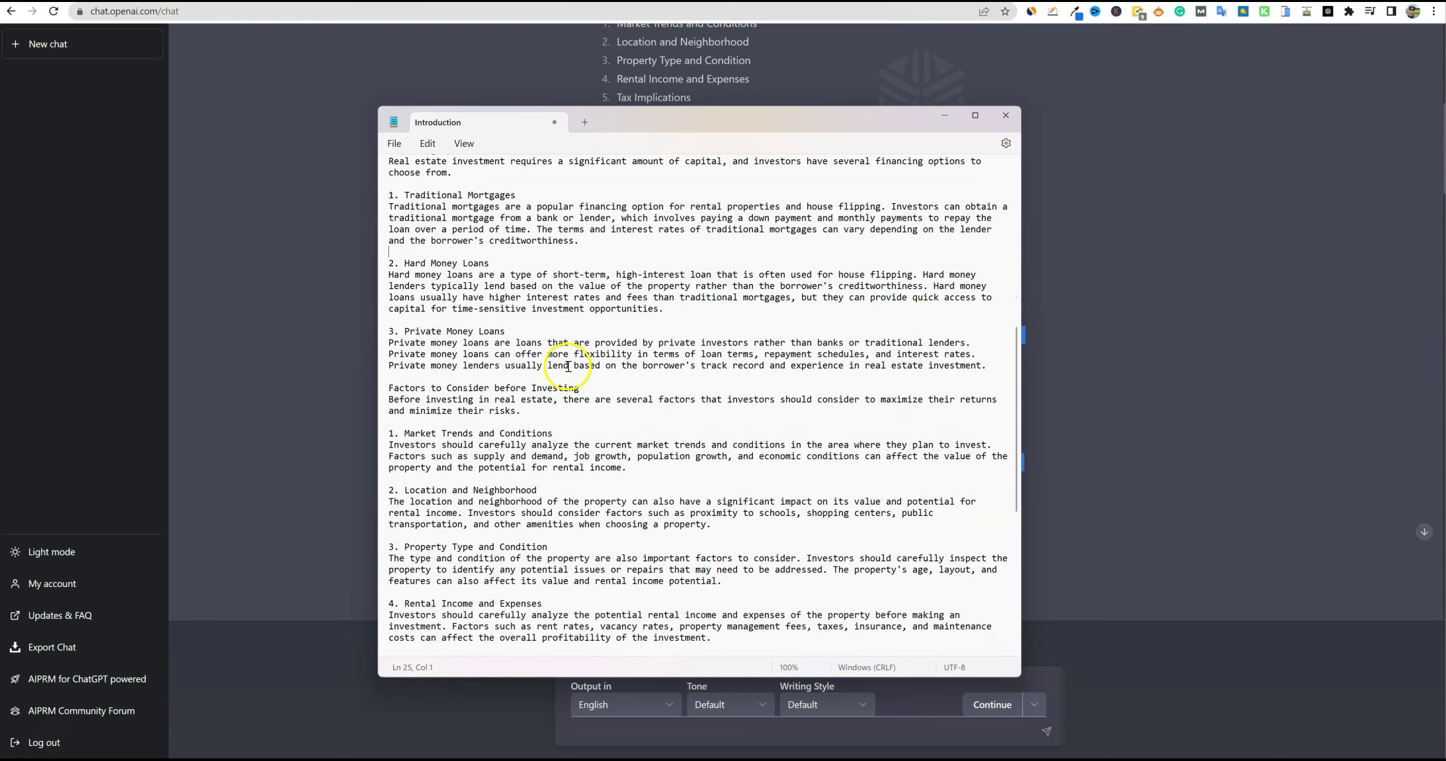
{"action": "scroll", "coordinate": [571, 362], "scroll_direction": "up", "scroll_amount": 10}
{"action": "scroll", "coordinate": [570, 362], "scroll_direction": "up", "scroll_amount": 2}
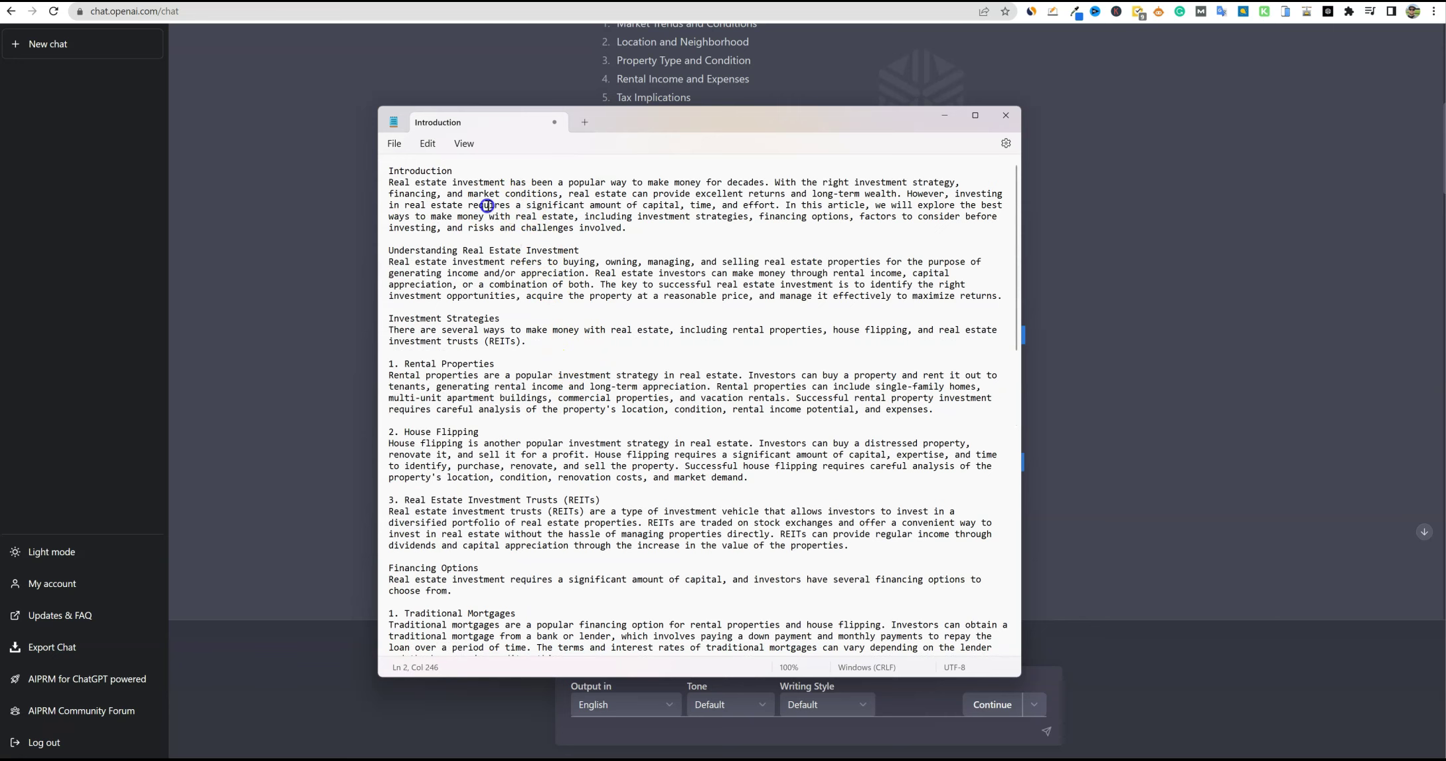
{"action": "key", "text": "ctrl+a"}
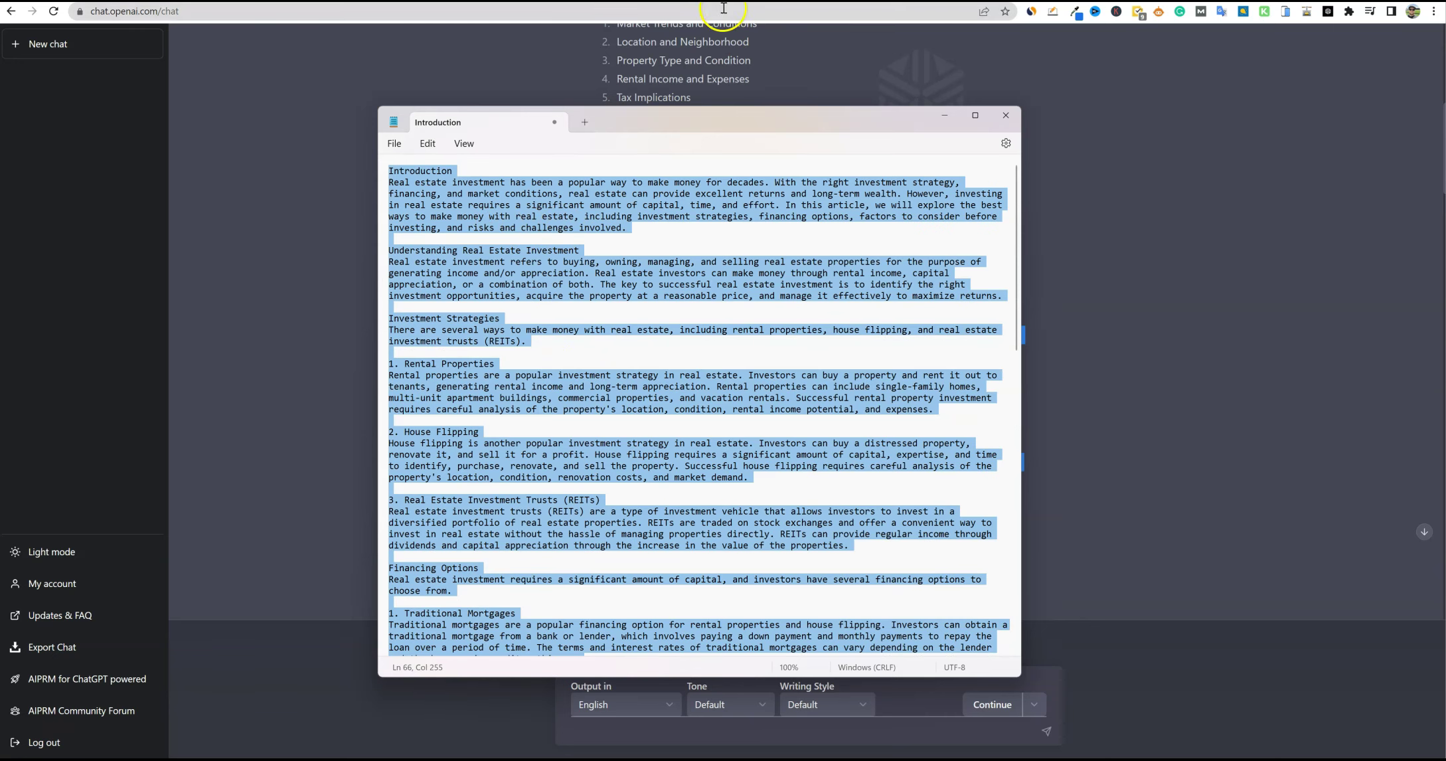
{"action": "left_click", "coordinate": [670, 2]}
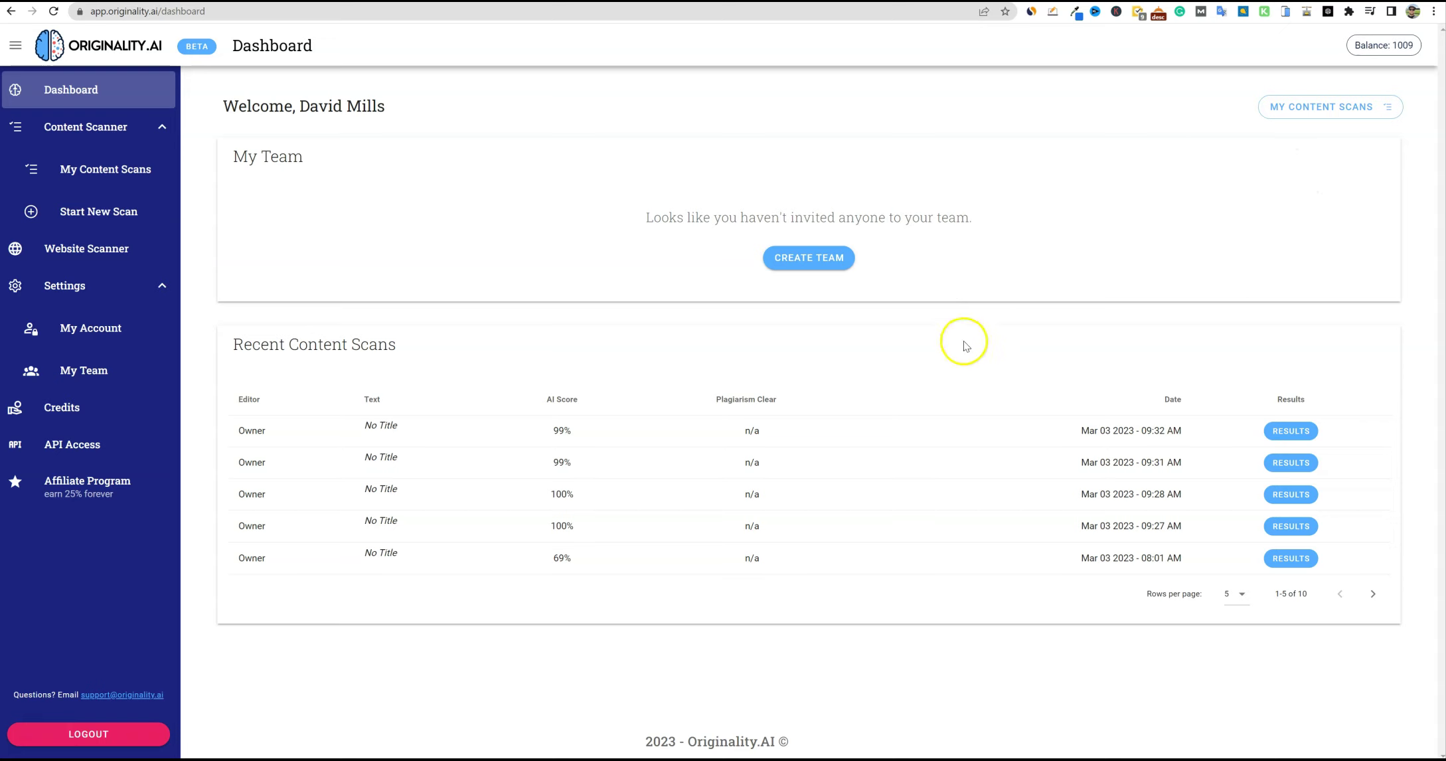
- Start a new Originality.AI scan of the pasted article with Check Plagiarism turned off
{"action": "left_click", "coordinate": [92, 133]}
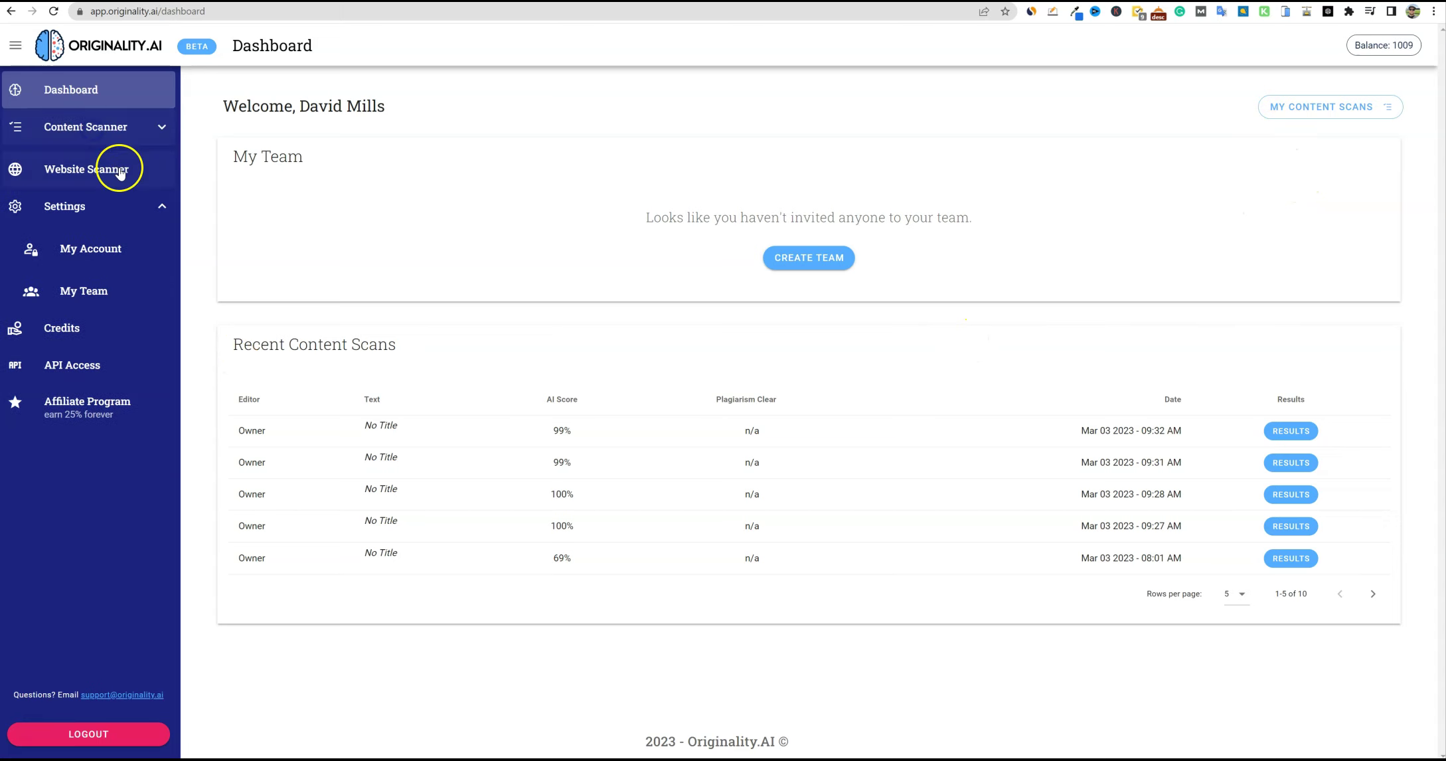
{"action": "left_click", "coordinate": [117, 126]}
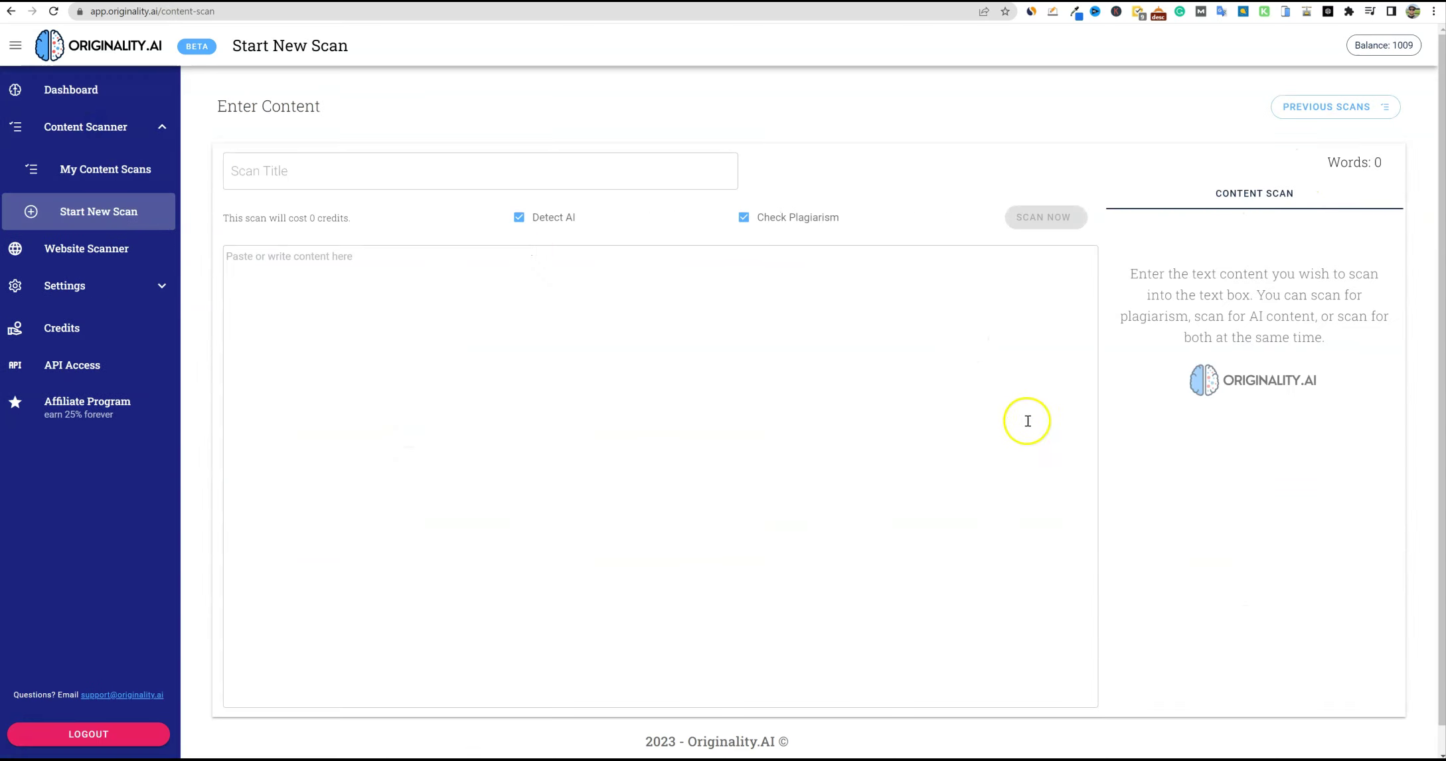
{"action": "left_click", "coordinate": [591, 306]}
{"action": "key", "text": "ctrl+v"}
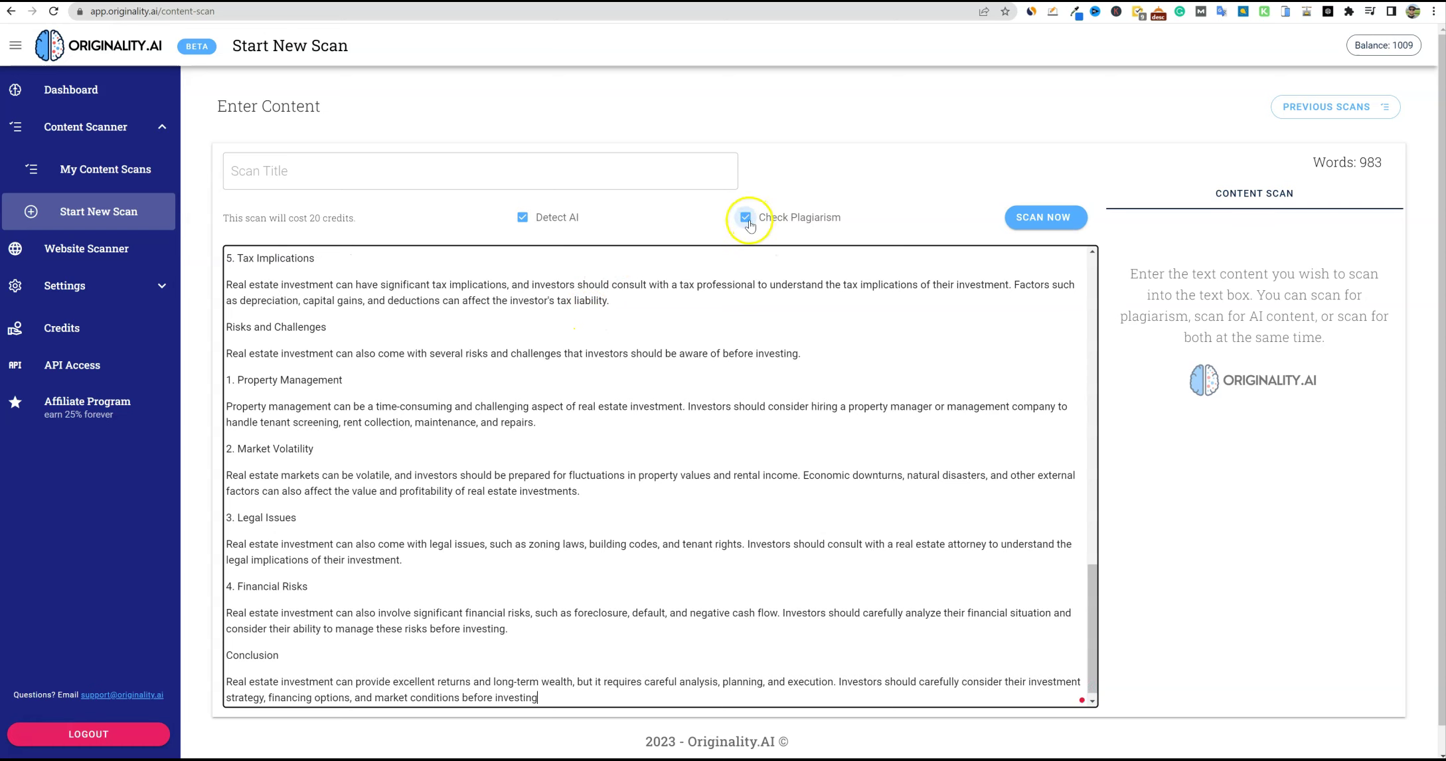
{"action": "left_click", "coordinate": [745, 218]}
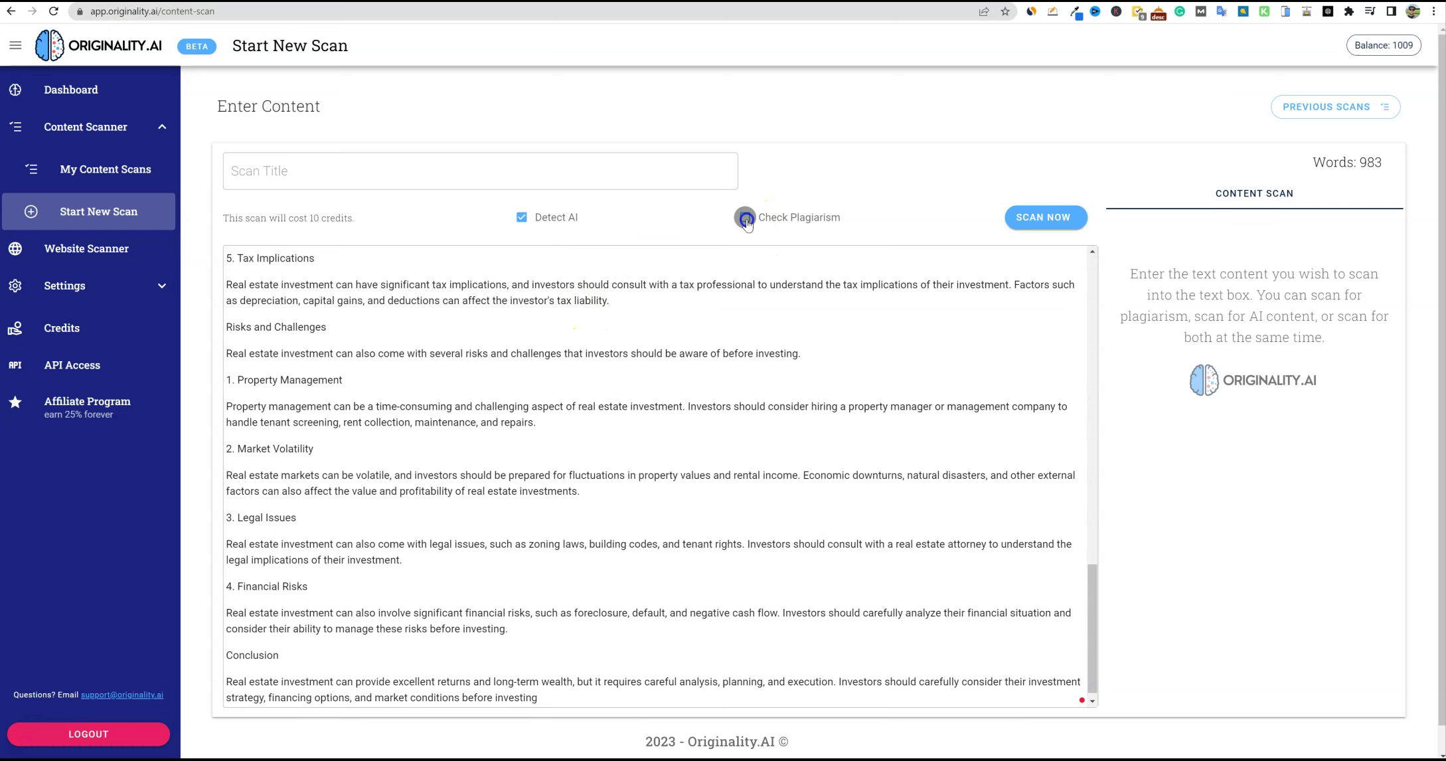
{"action": "left_click", "coordinate": [1060, 222]}
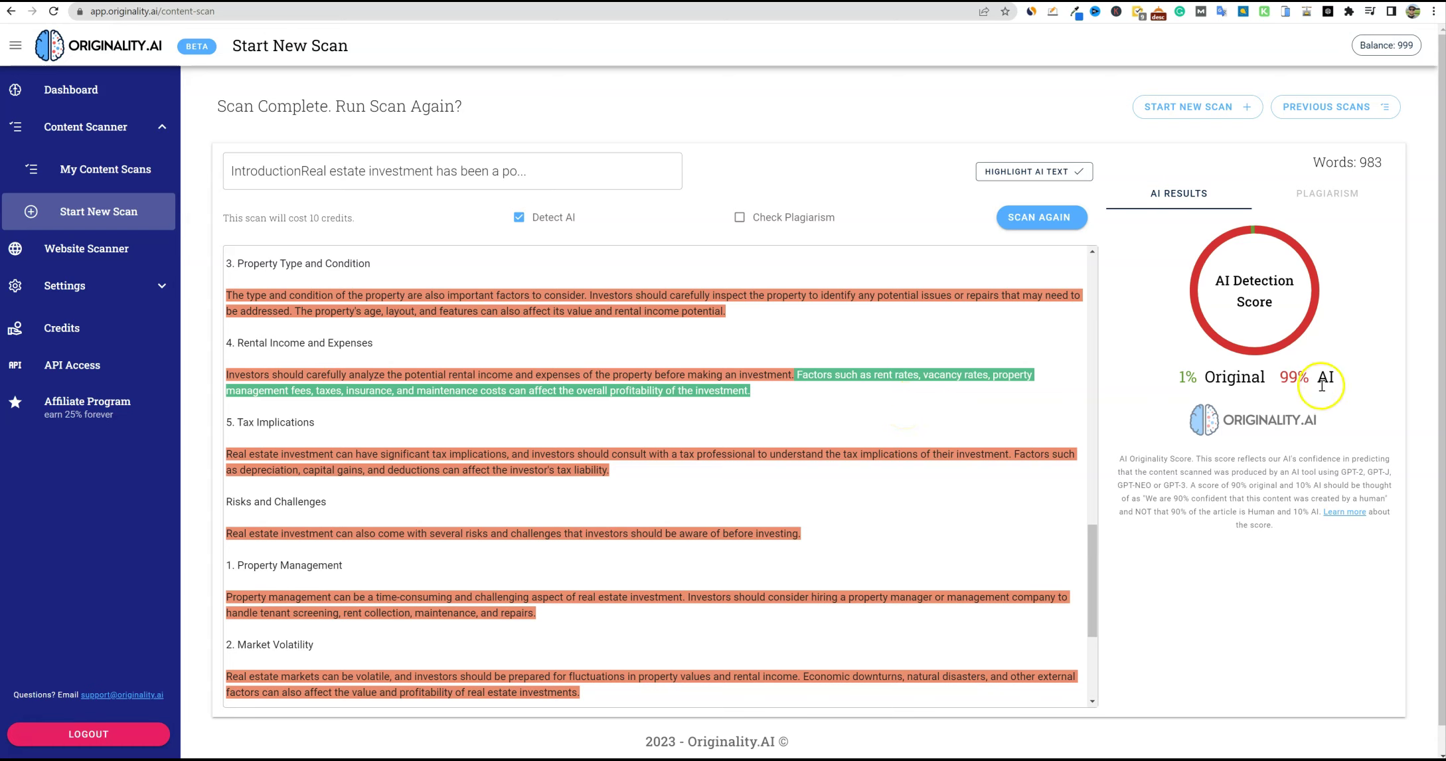
- Inspect the 1% Original / 99% AI score and the highlighted human-rated sentences
{"action": "left_click_drag", "start_coordinate": [1338, 376], "coordinate": [1178, 378]}
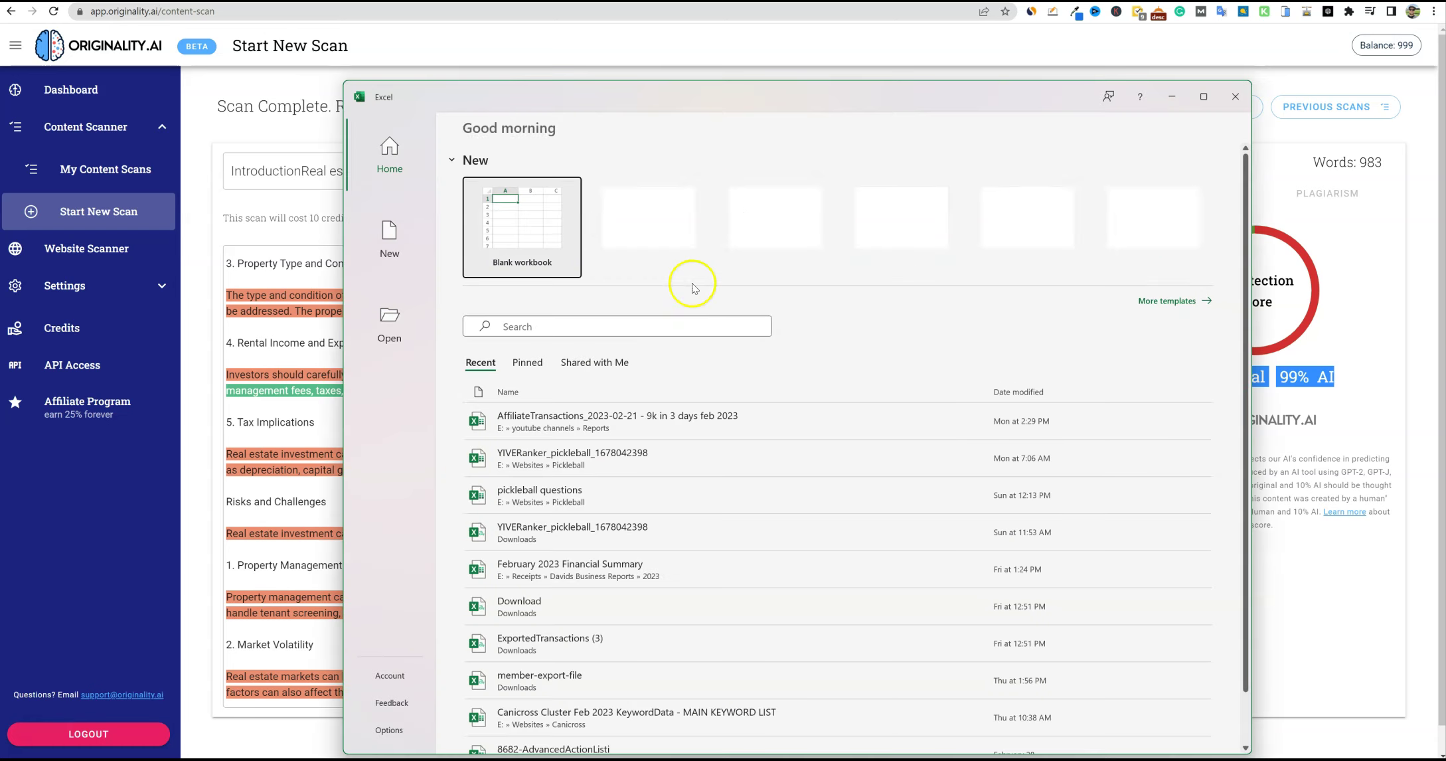
{"action": "left_click_drag", "start_coordinate": [728, 98], "coordinate": [1445, 66]}
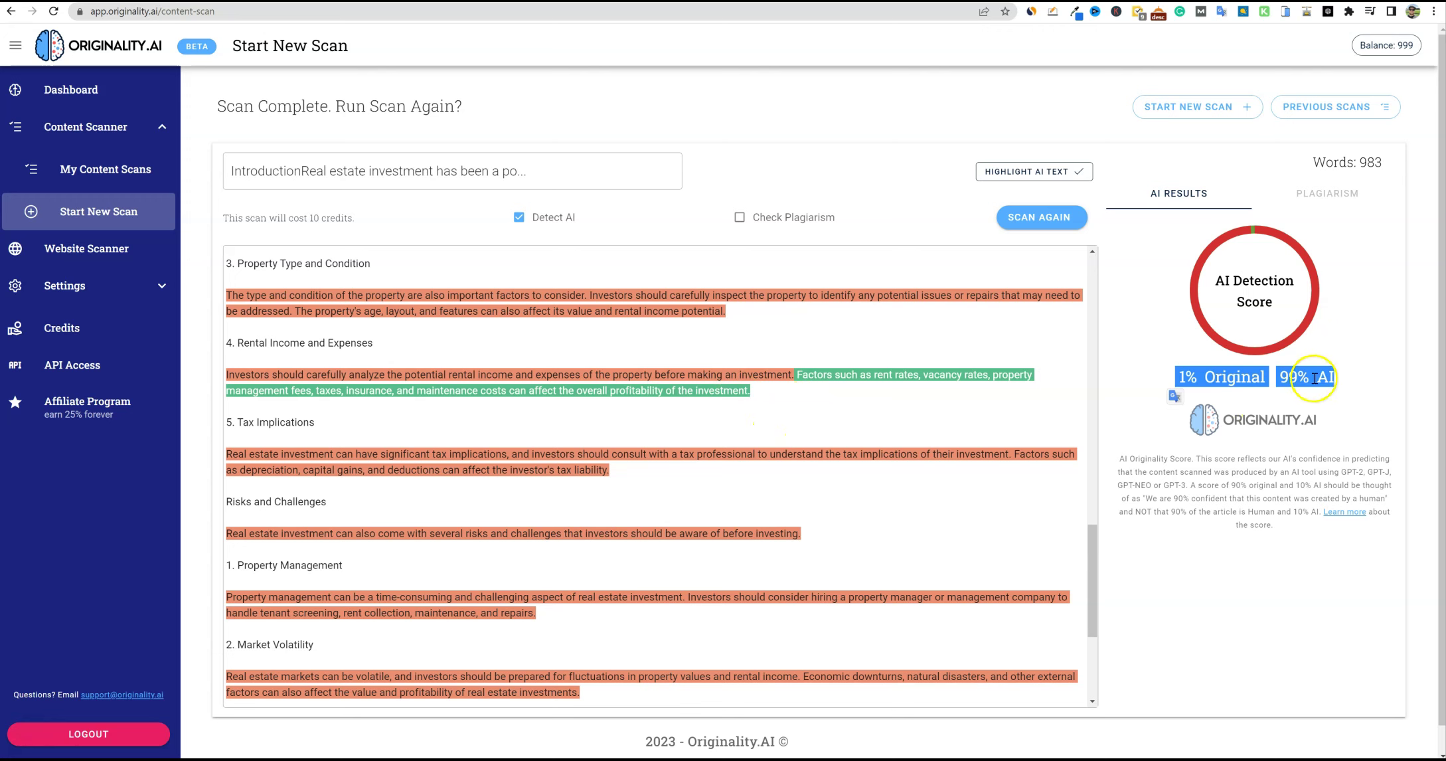
{"action": "left_click_drag", "start_coordinate": [805, 374], "coordinate": [937, 404]}
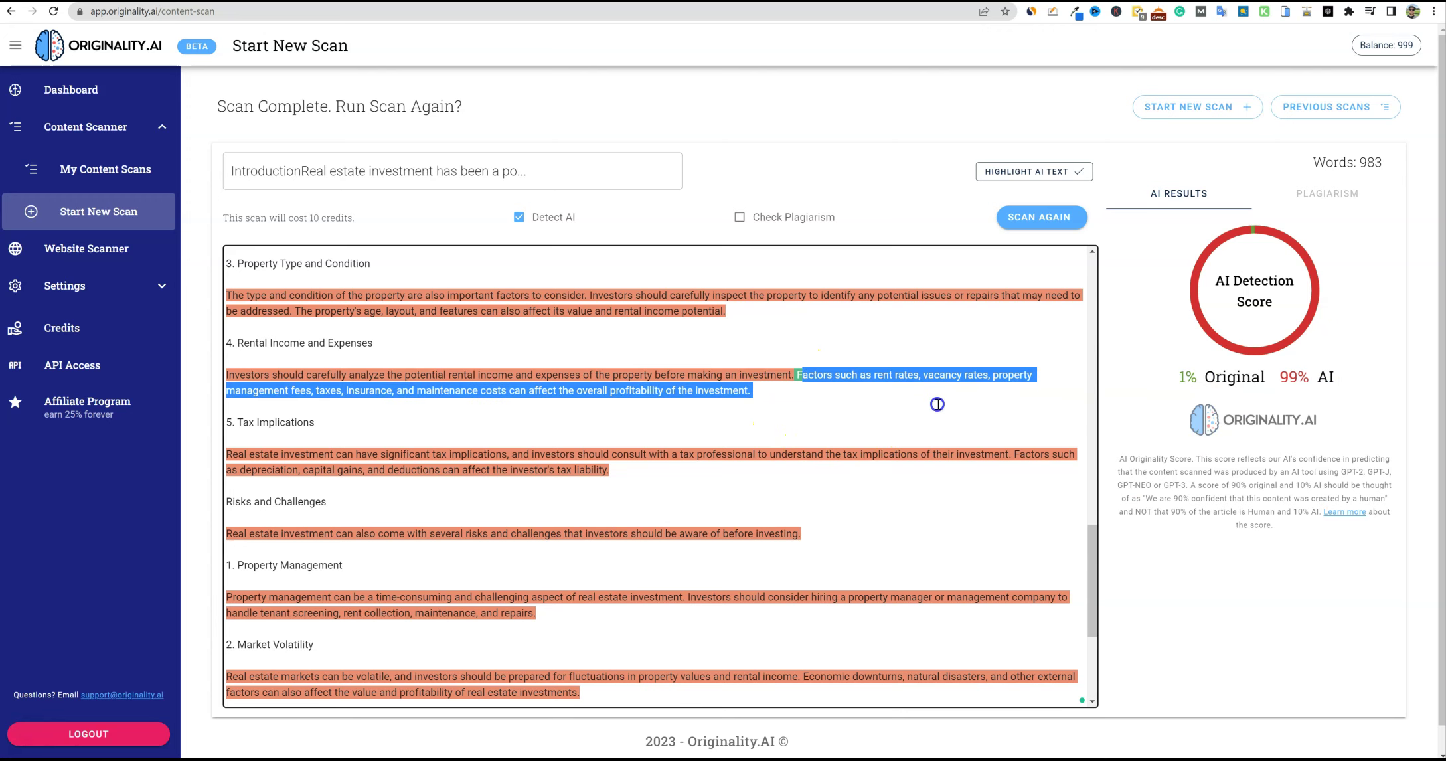
{"action": "left_click", "coordinate": [897, 417]}
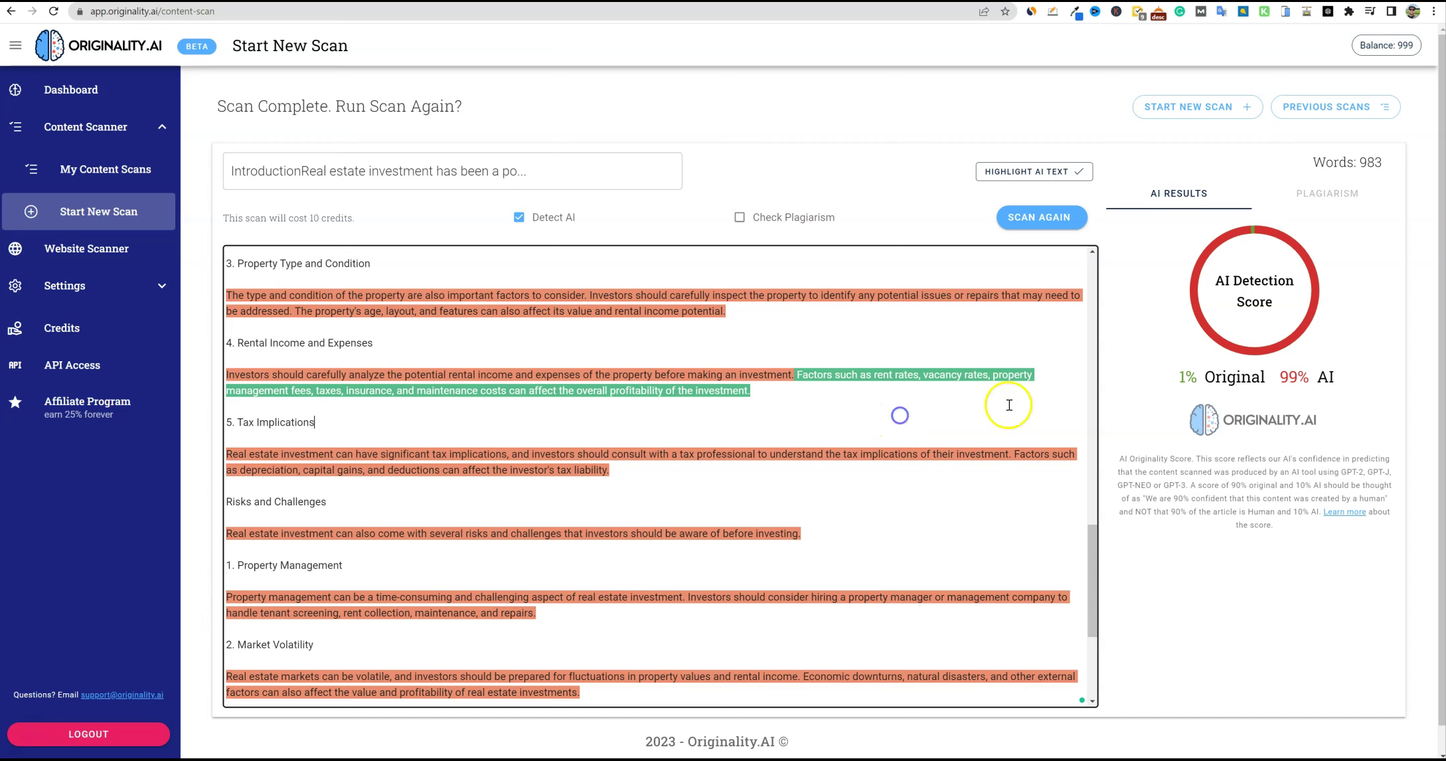
{"action": "scroll", "coordinate": [768, 400], "scroll_direction": "down", "scroll_amount": 5}
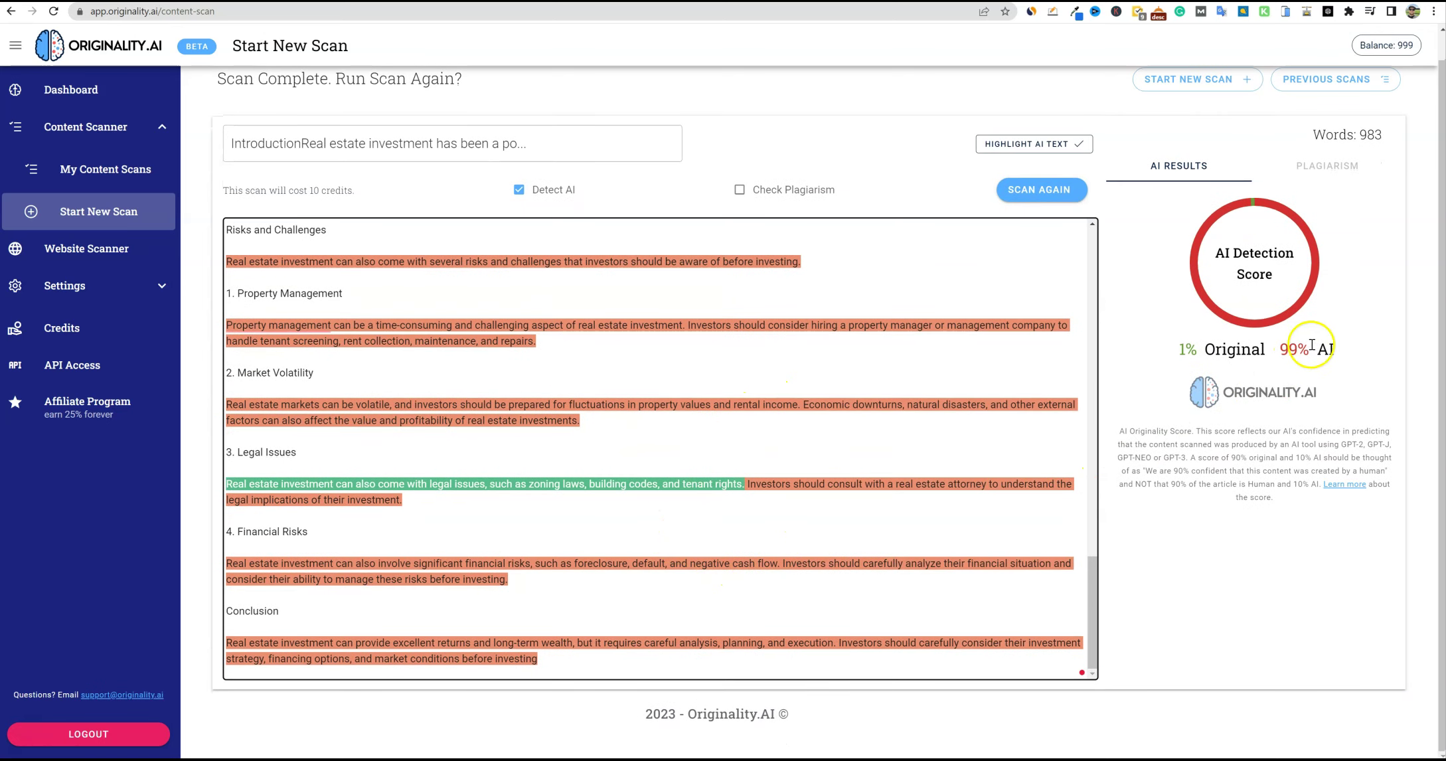
{"action": "scroll", "coordinate": [763, 476], "scroll_direction": "up", "scroll_amount": 10}
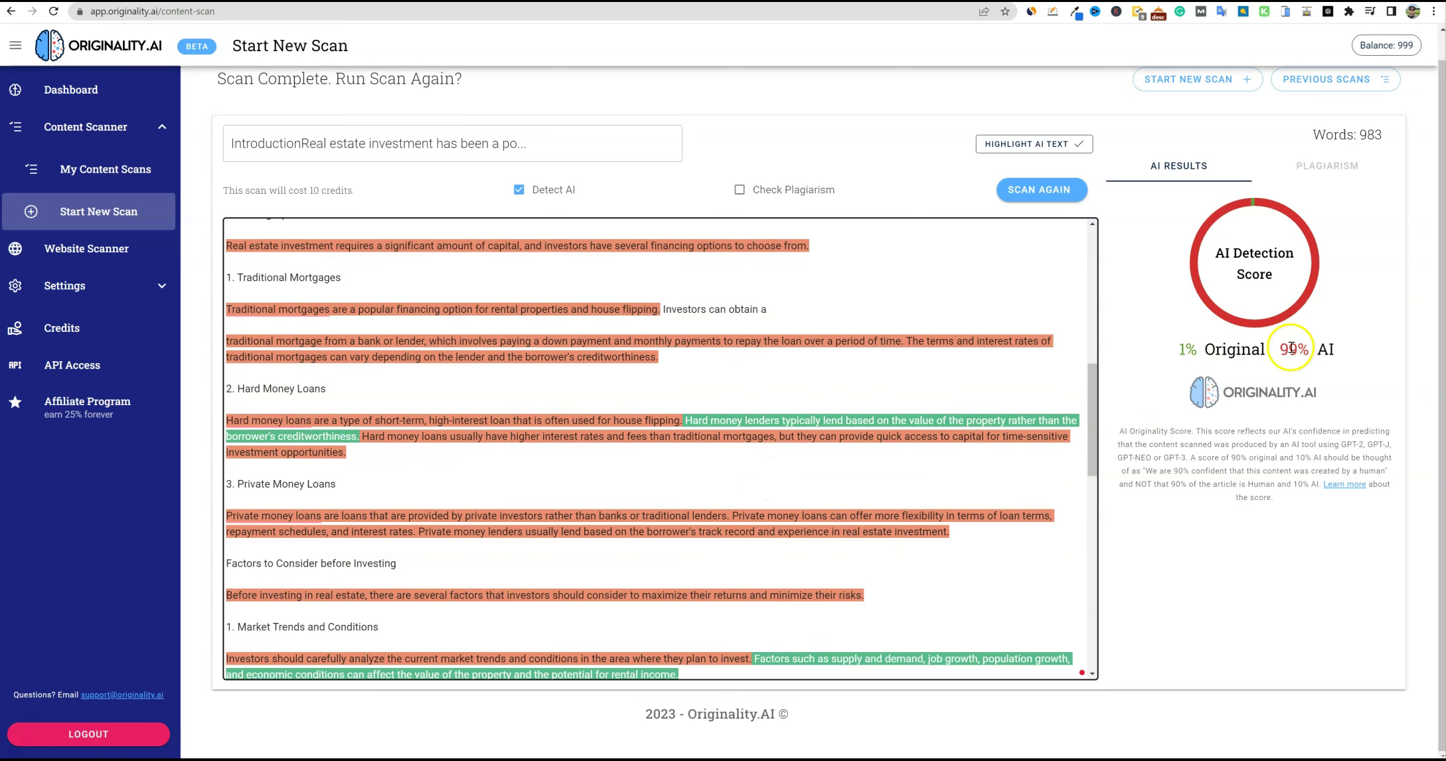
{"action": "left_click_drag", "start_coordinate": [1282, 353], "coordinate": [1331, 351]}
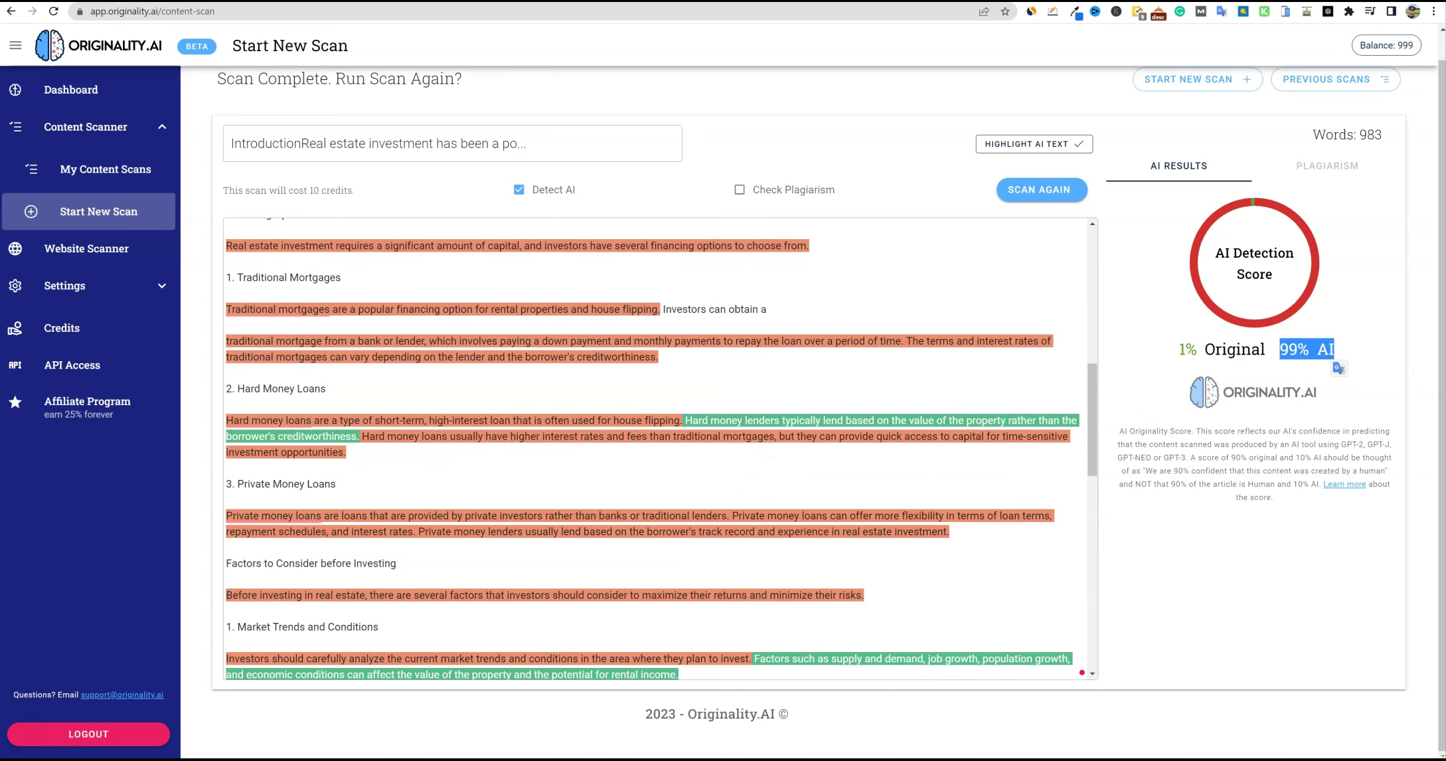
{"action": "scroll", "coordinate": [581, 284], "scroll_direction": "up", "scroll_amount": 3}
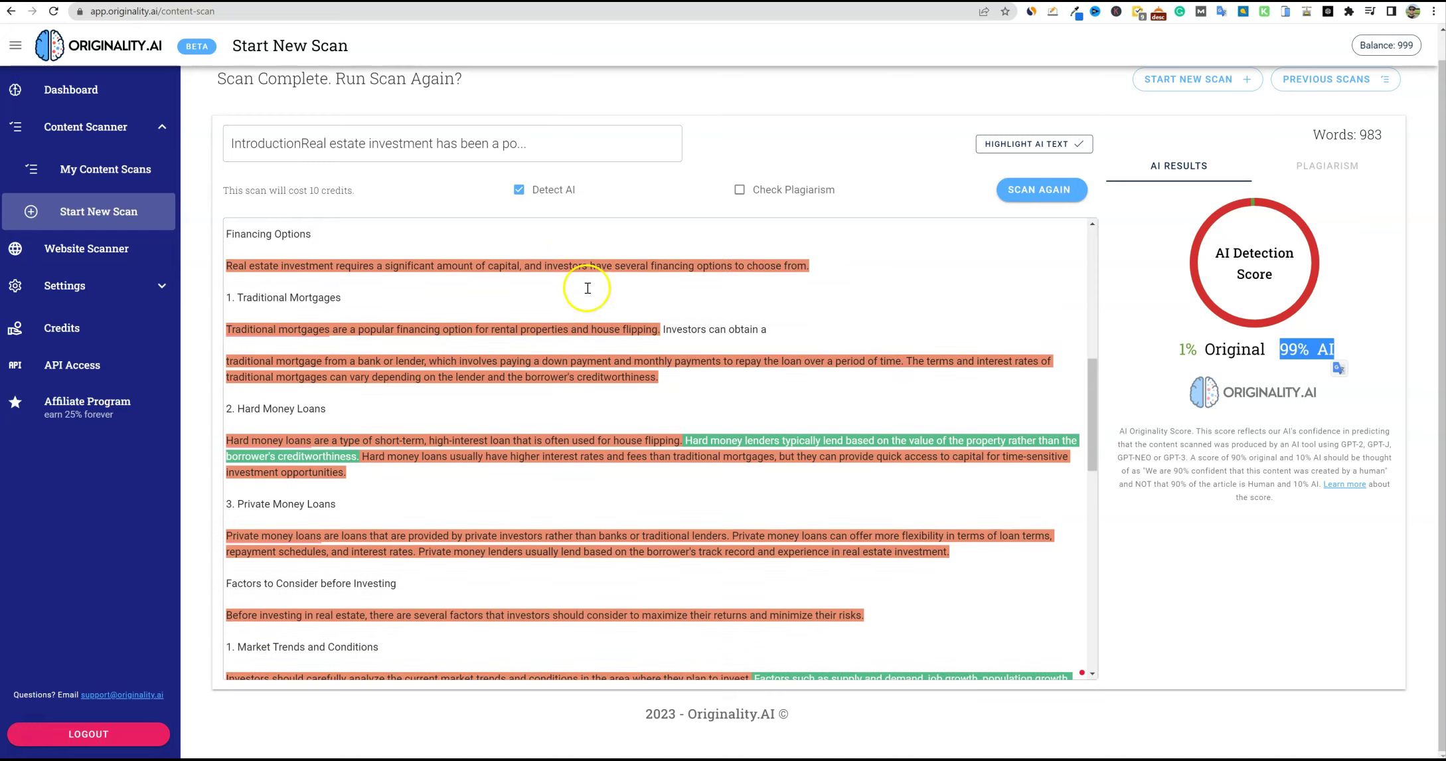
{"action": "key", "text": "ctrl+Tab"}
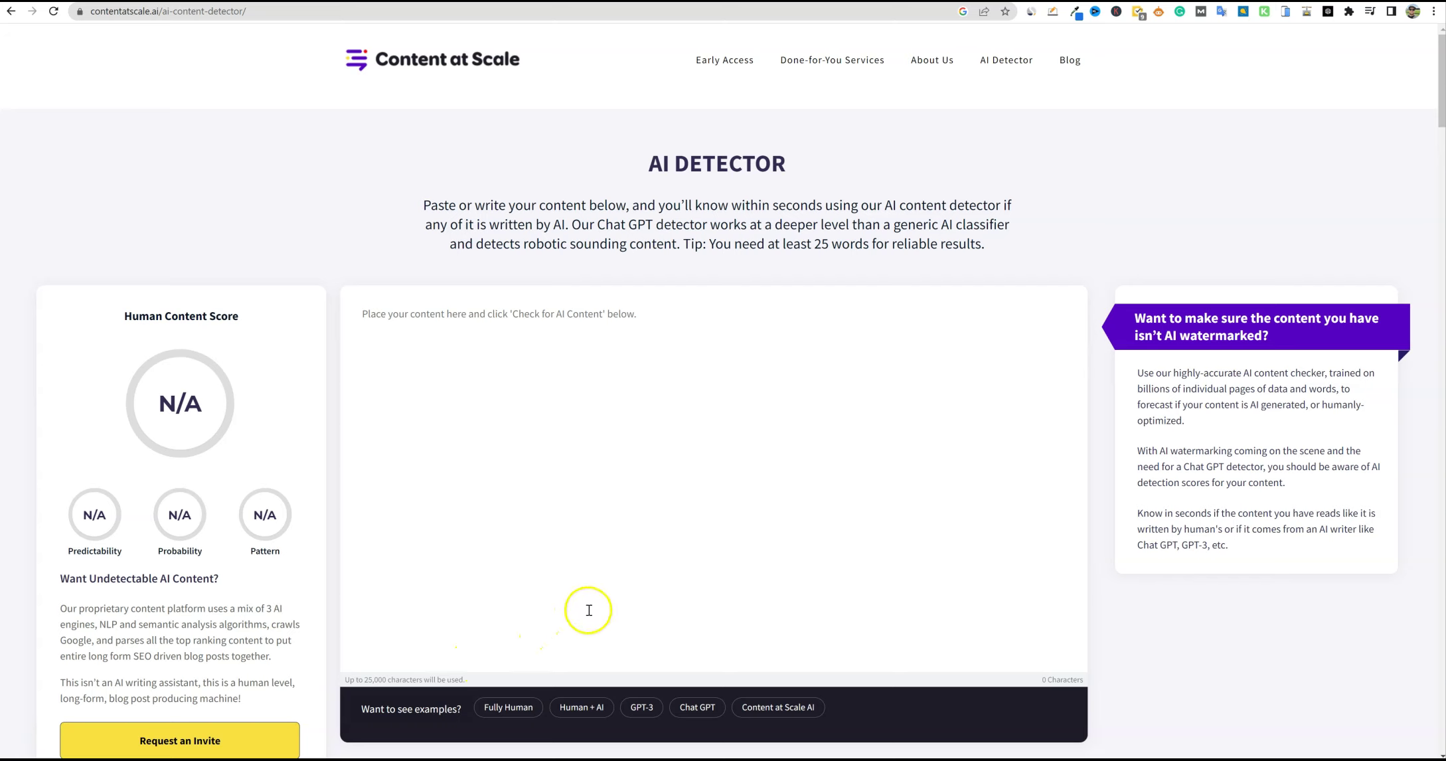
- Copy the whole real-estate article and place the caret in Content at Scale's text box
{"action": "left_click", "coordinate": [453, 326]}
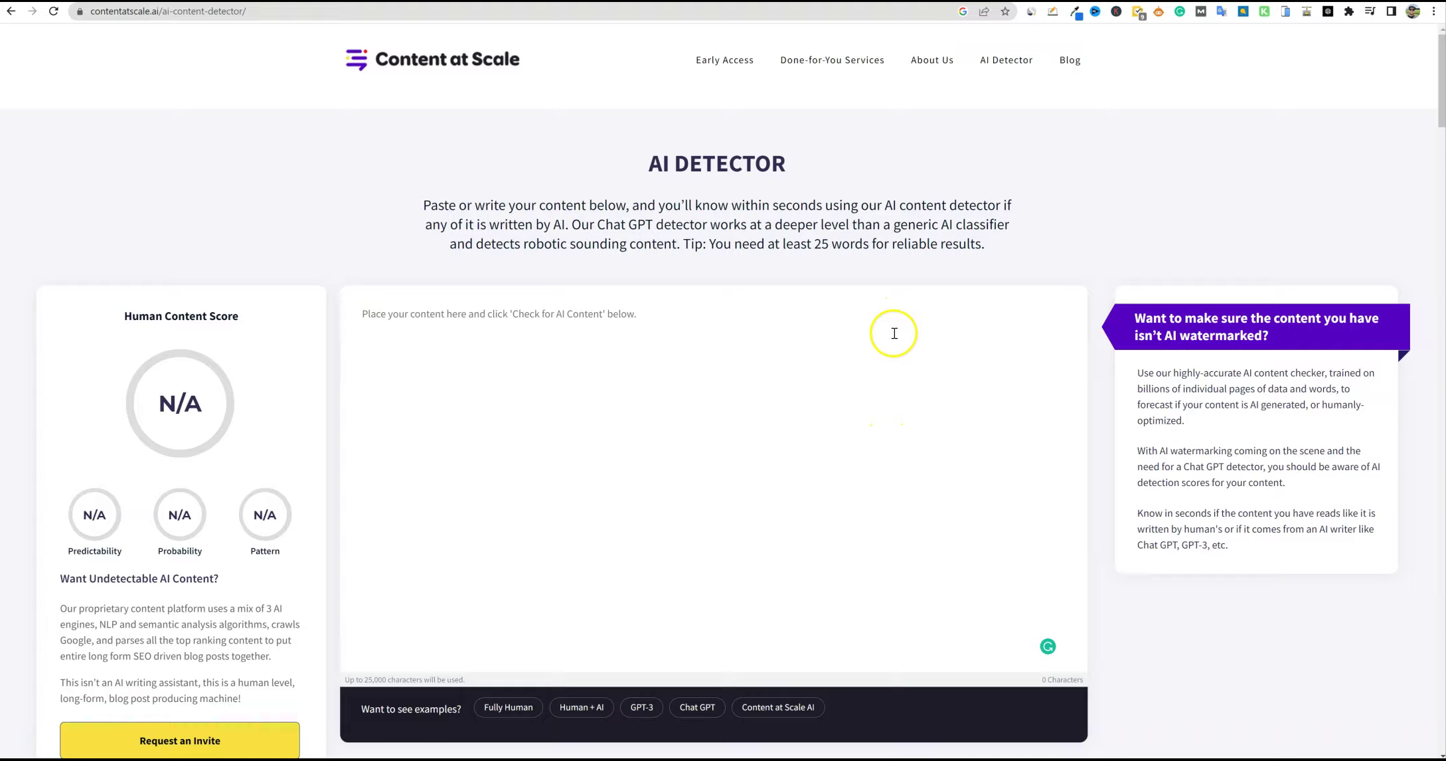
{"action": "key", "text": "alt+Tab"}
{"action": "right_click", "coordinate": [786, 335]}
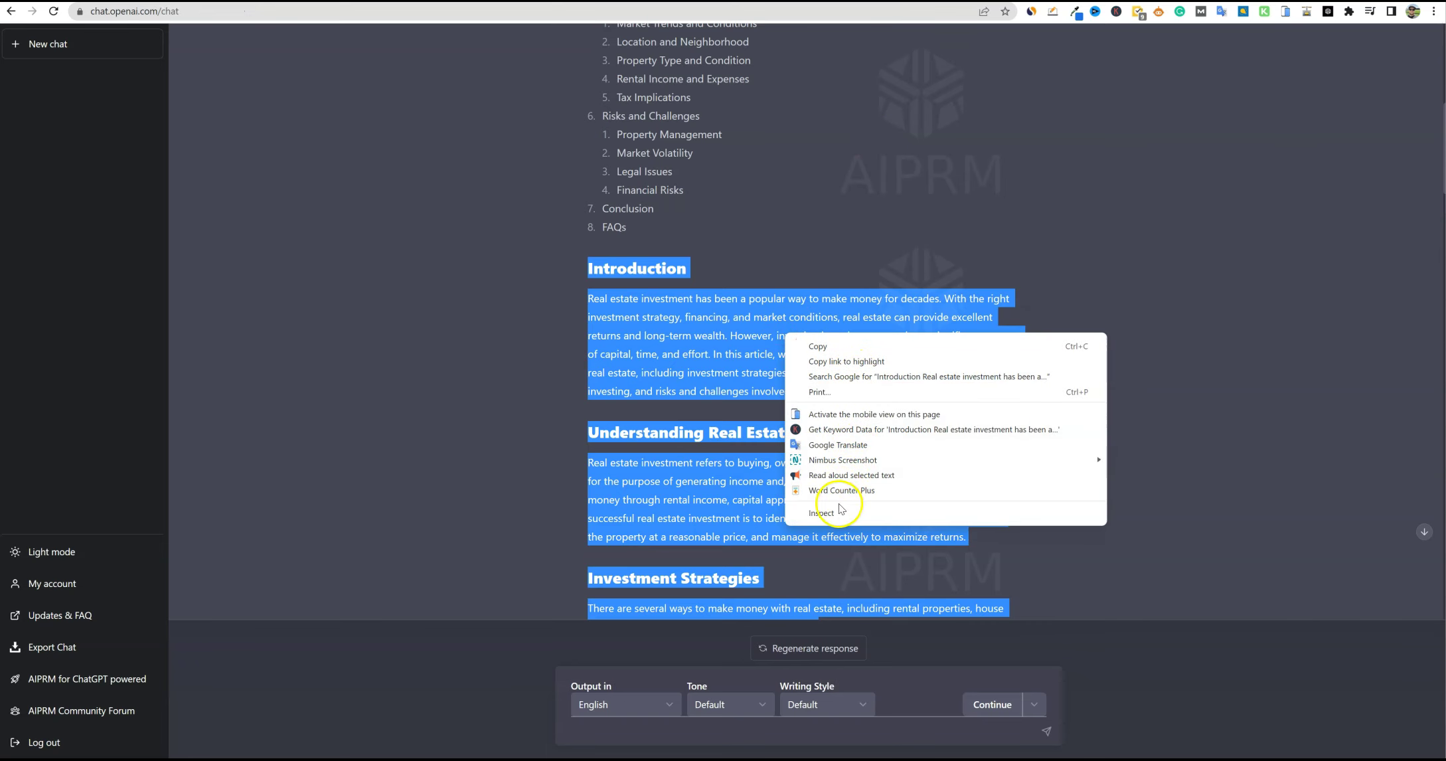
{"action": "left_click", "coordinate": [904, 624]}
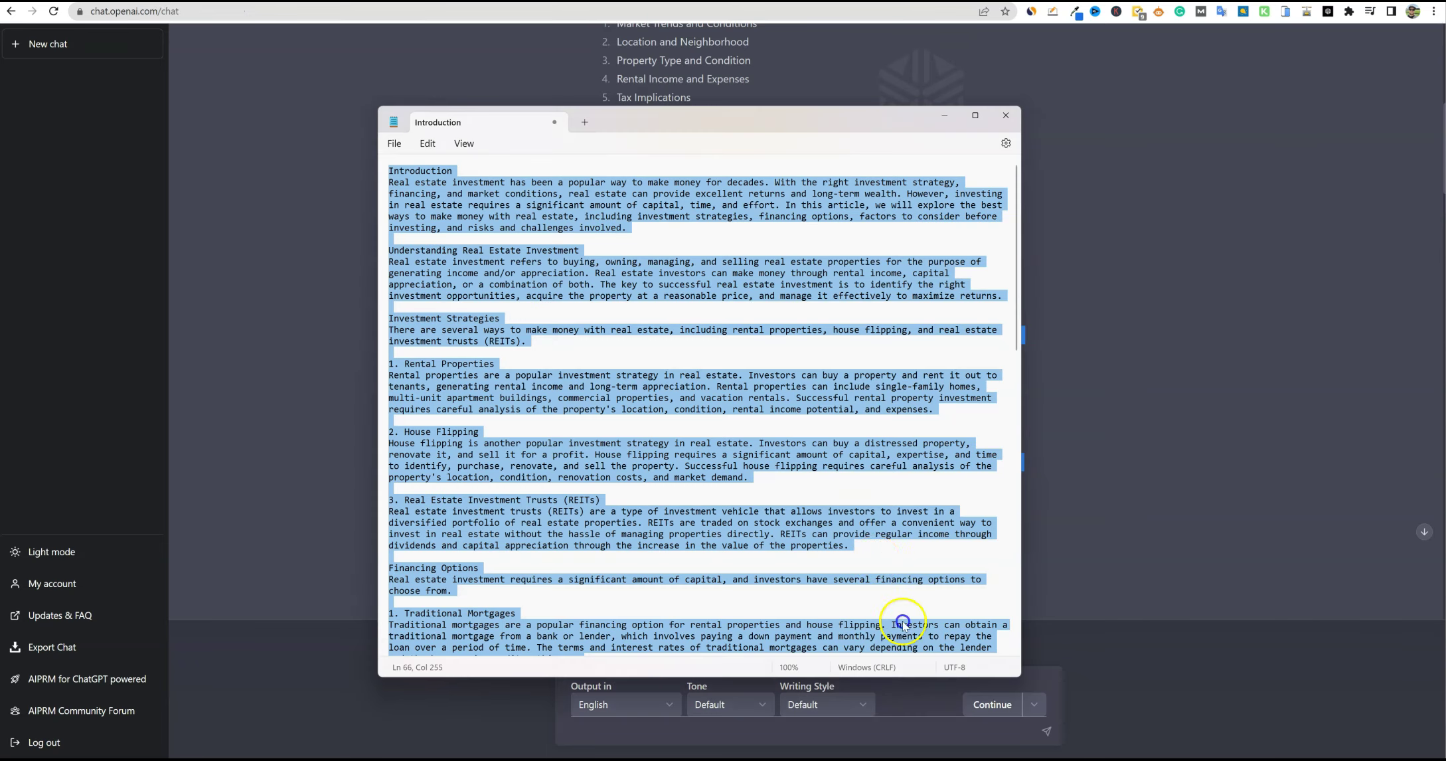
{"action": "right_click", "coordinate": [784, 392]}
{"action": "left_click", "coordinate": [830, 438]}
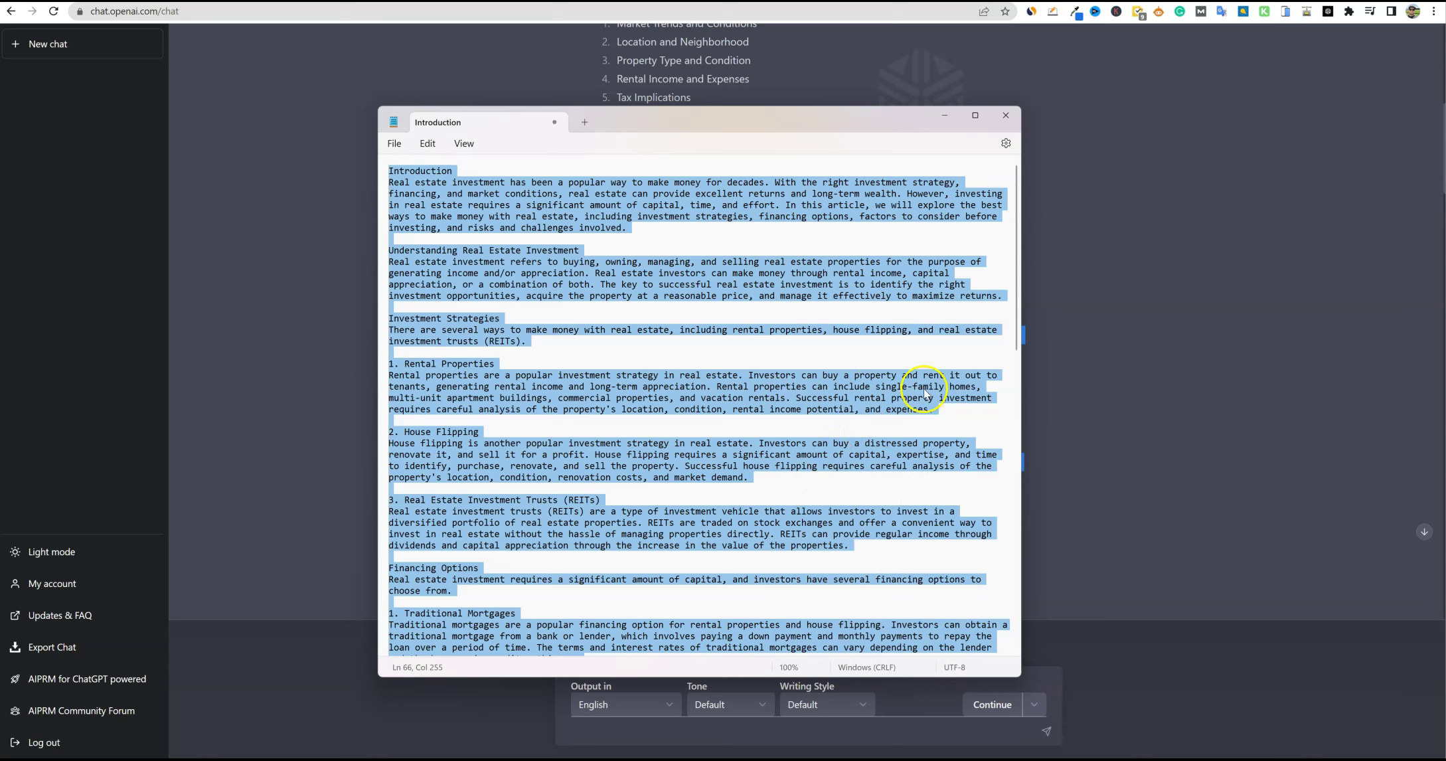
{"action": "left_click", "coordinate": [956, 47]}
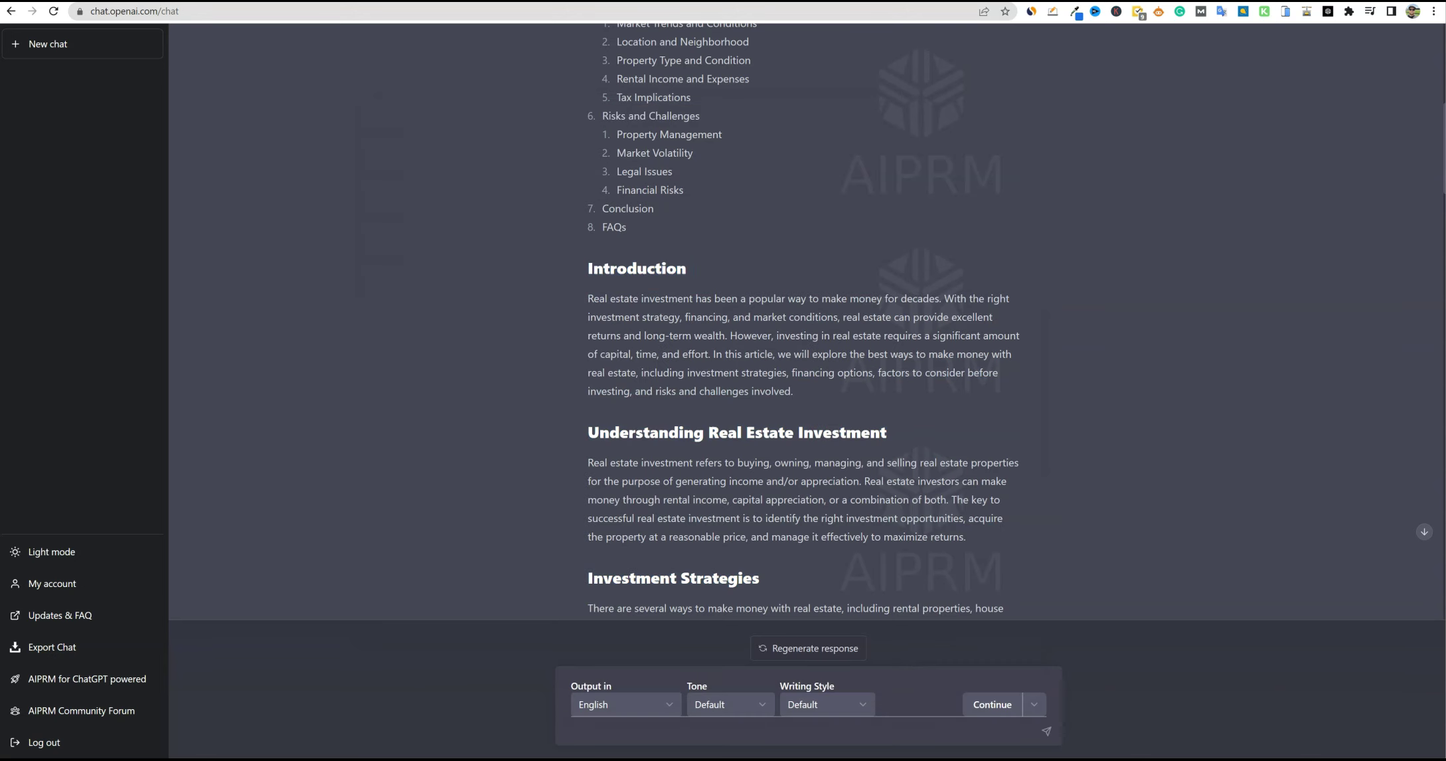
{"action": "key", "text": "ctrl+Tab"}
{"action": "left_click", "coordinate": [643, 336]}
- Paste the article into Content at Scale and check it, getting a 64% Human Content Score
{"action": "key", "text": "ctrl+v"}
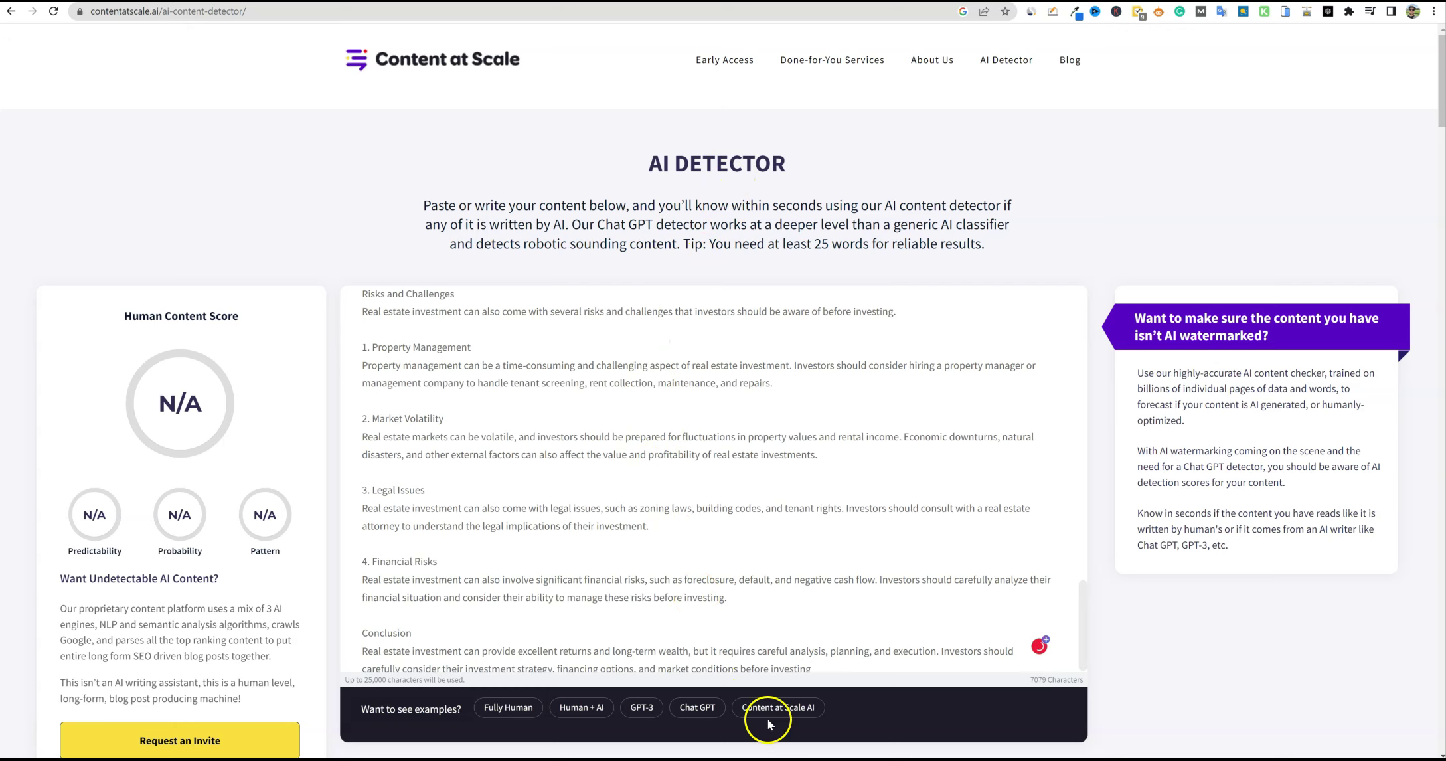
{"action": "scroll", "coordinate": [704, 654], "scroll_direction": "down", "scroll_amount": 1}
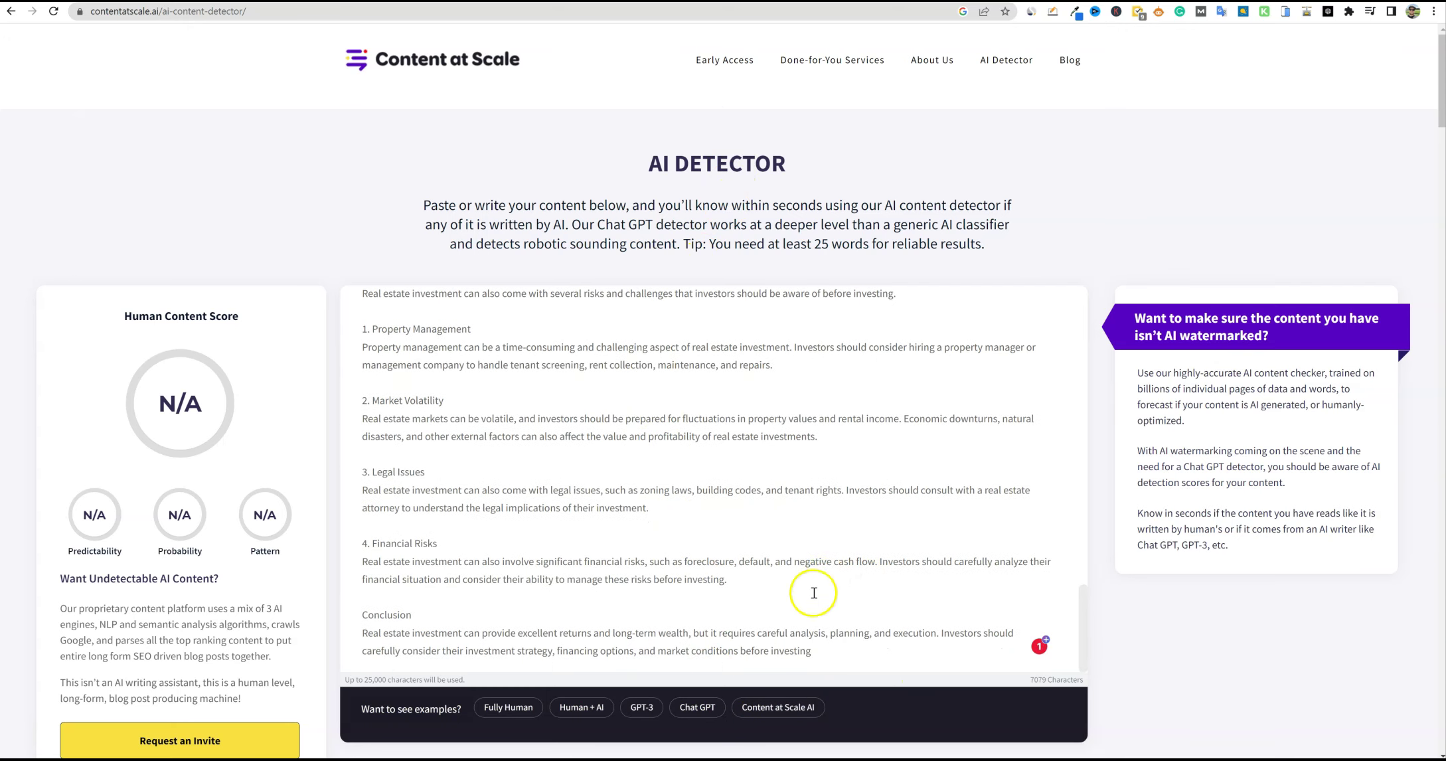
{"action": "scroll", "coordinate": [814, 593], "scroll_direction": "down", "scroll_amount": 4}
{"action": "left_click", "coordinate": [814, 571]}
{"action": "key", "text": "ctrl+minus"}
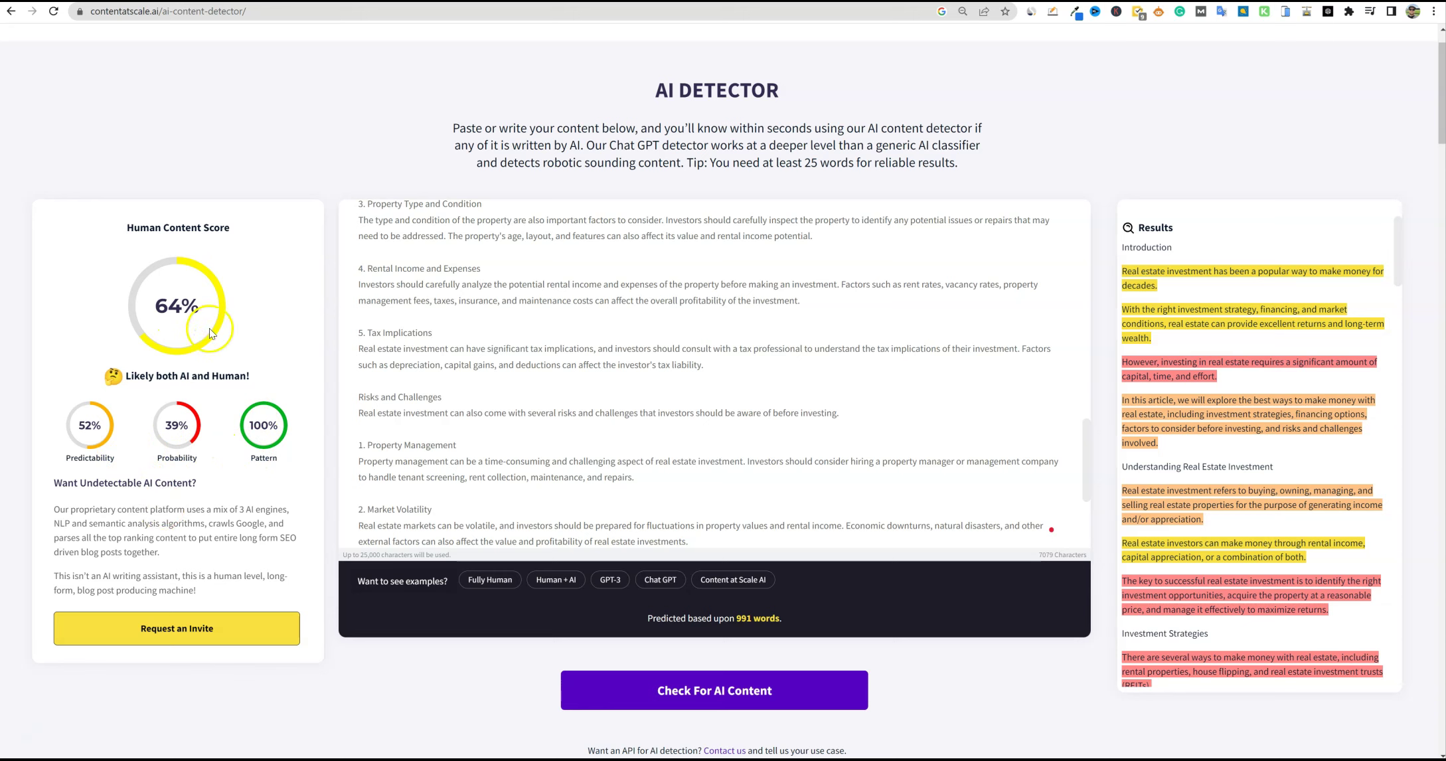
{"action": "left_click_drag", "start_coordinate": [233, 227], "coordinate": [126, 226]}
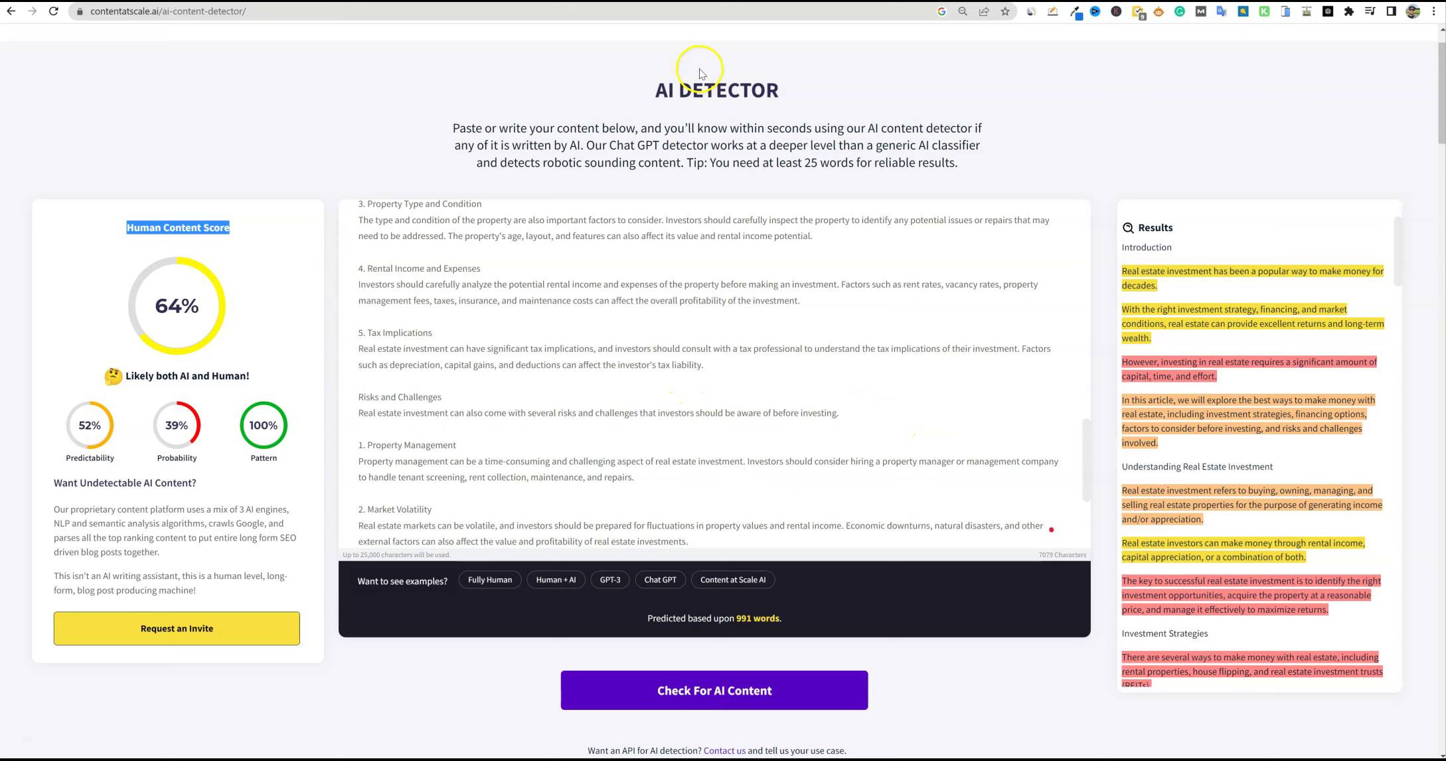
{"action": "left_click", "coordinate": [764, 1]}
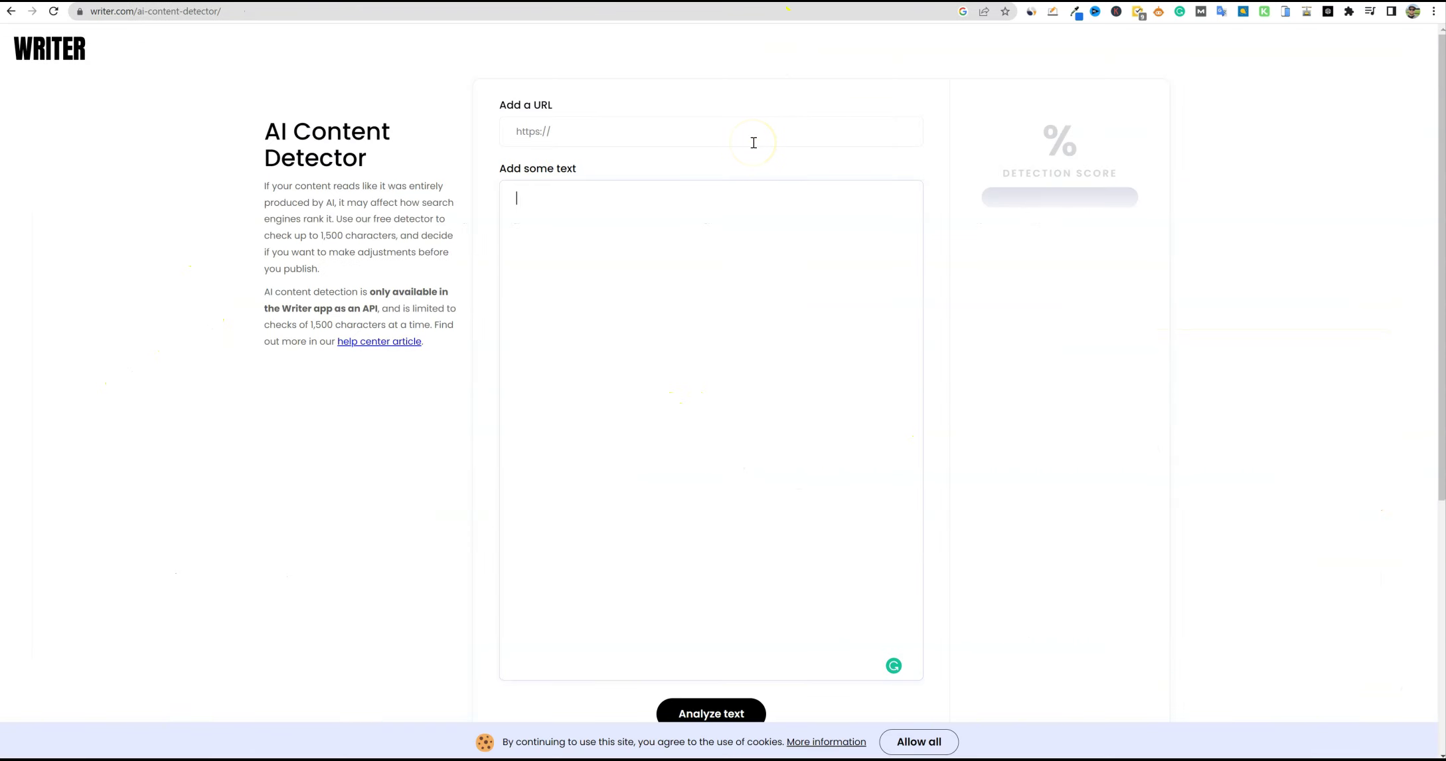
- Paste the article into Writer's detector and cut sections until under 1500 characters
{"action": "key", "text": "ctrl+v"}
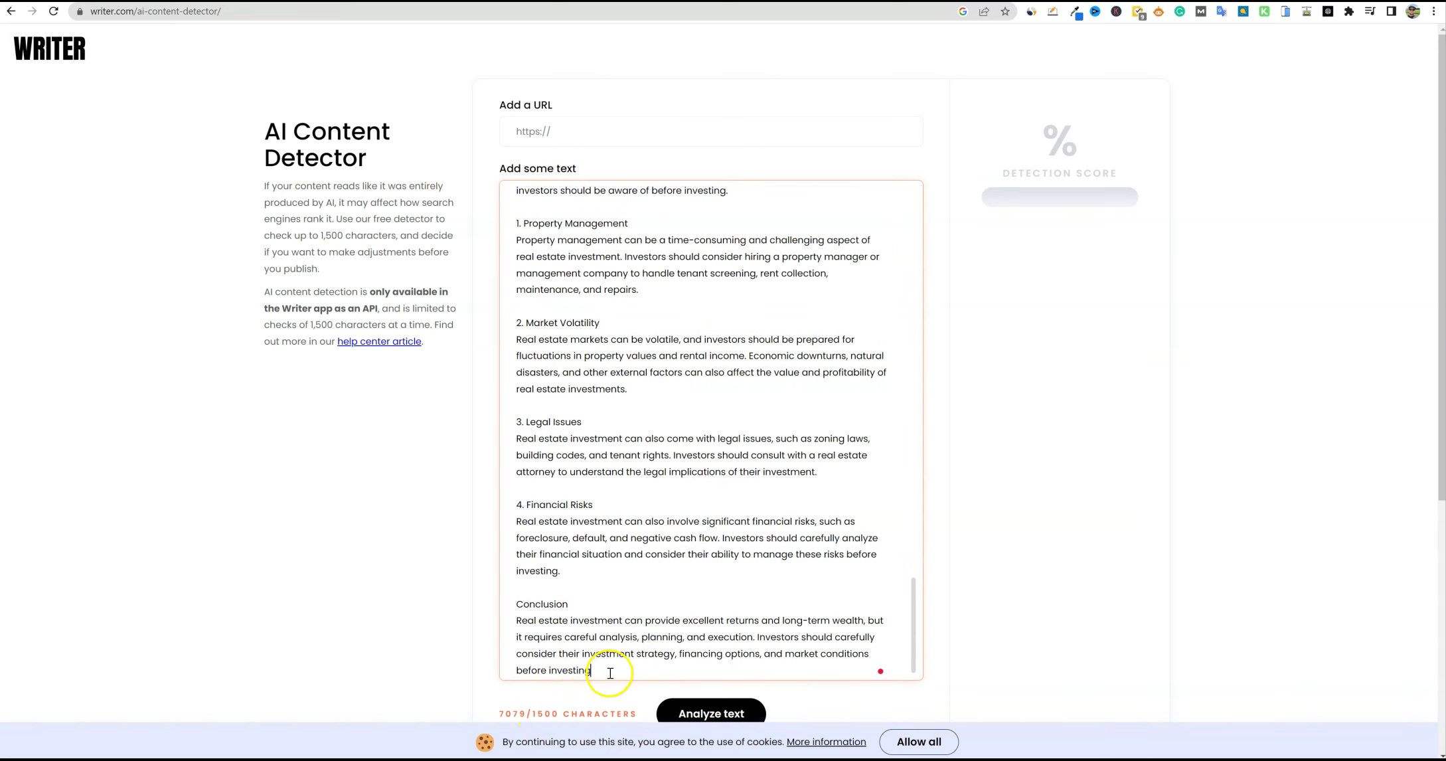
{"action": "left_click_drag", "start_coordinate": [593, 670], "coordinate": [511, 422]}
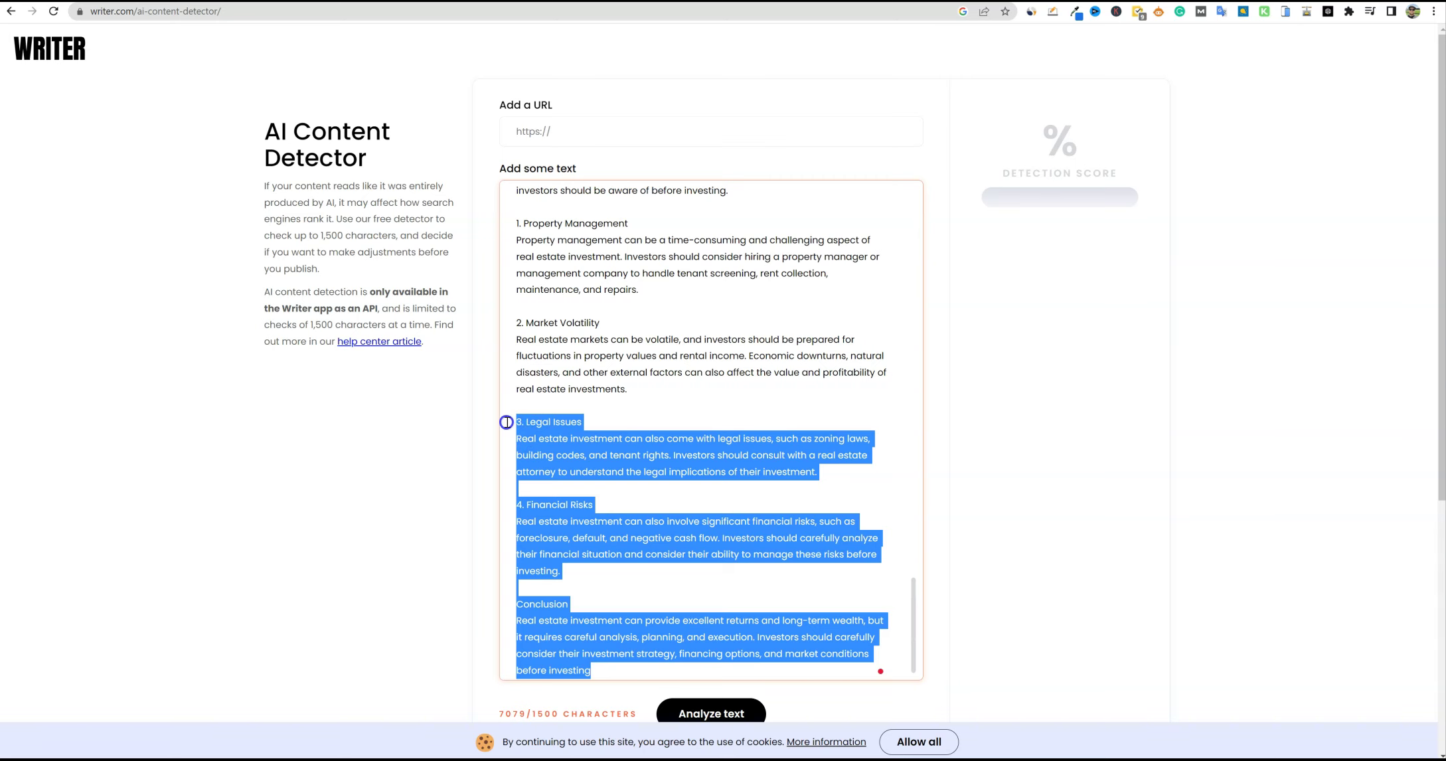
{"action": "key", "text": "BackSpace"}
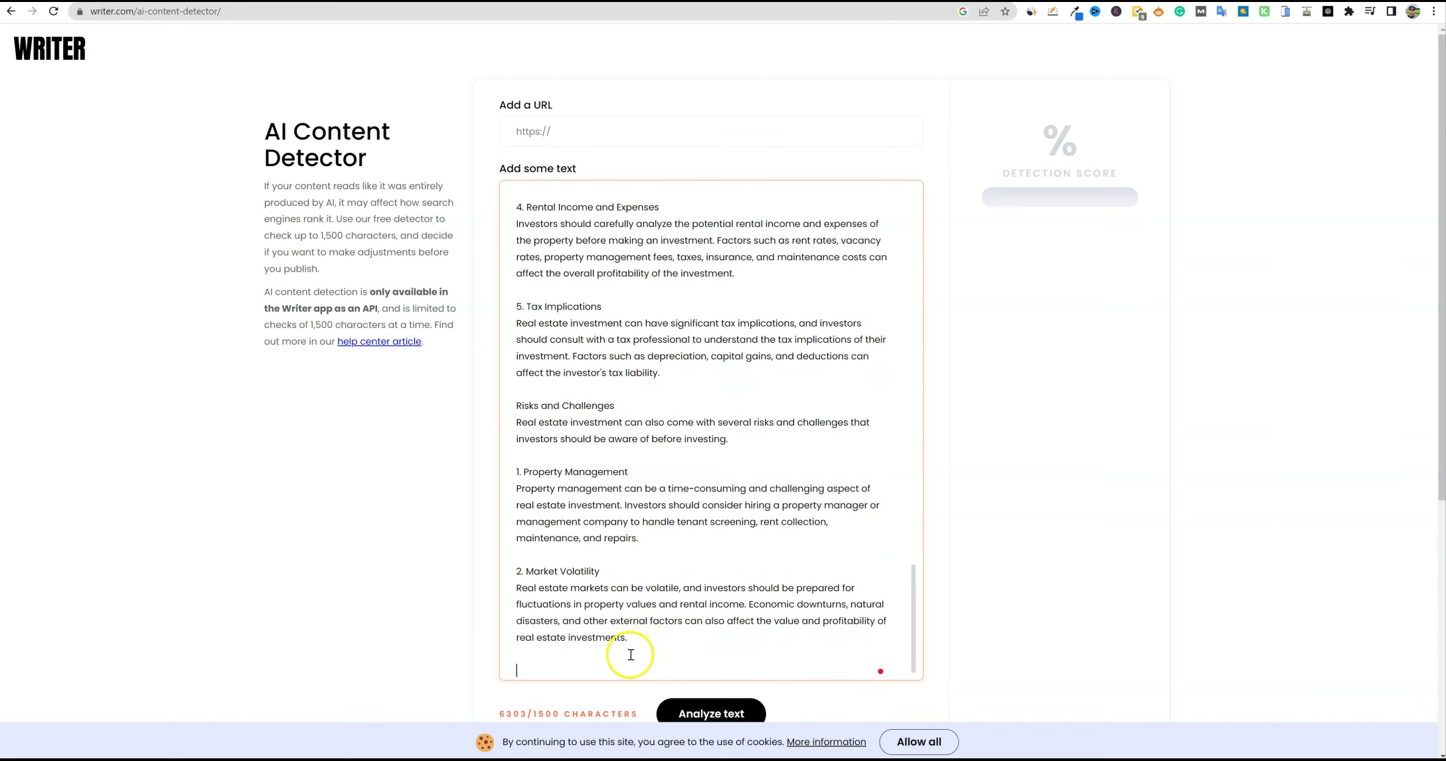
{"action": "left_click_drag", "start_coordinate": [634, 637], "coordinate": [503, 495]}
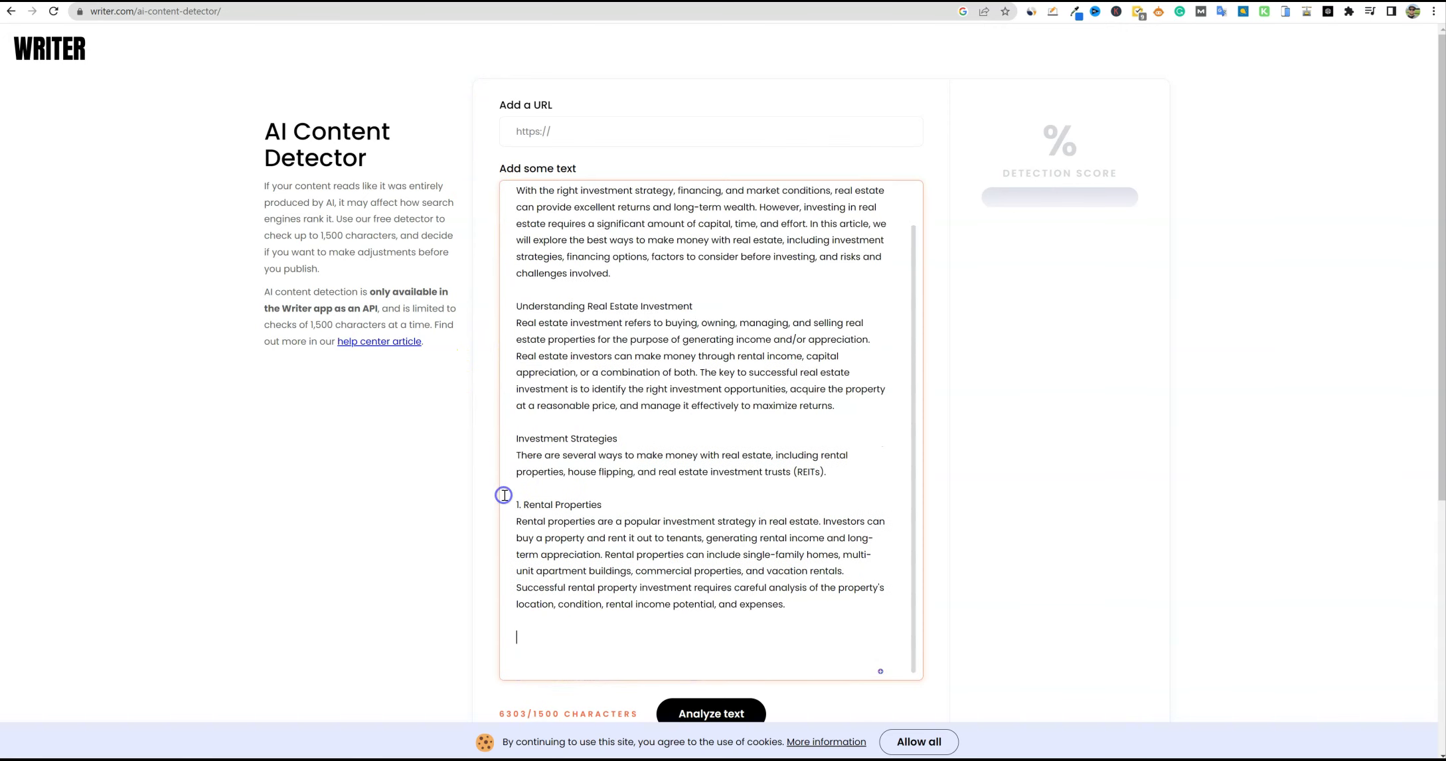
{"action": "key", "text": "BackSpace"}
{"action": "left_click_drag", "start_coordinate": [788, 605], "coordinate": [513, 503]}
{"action": "key", "text": "BackSpace"}
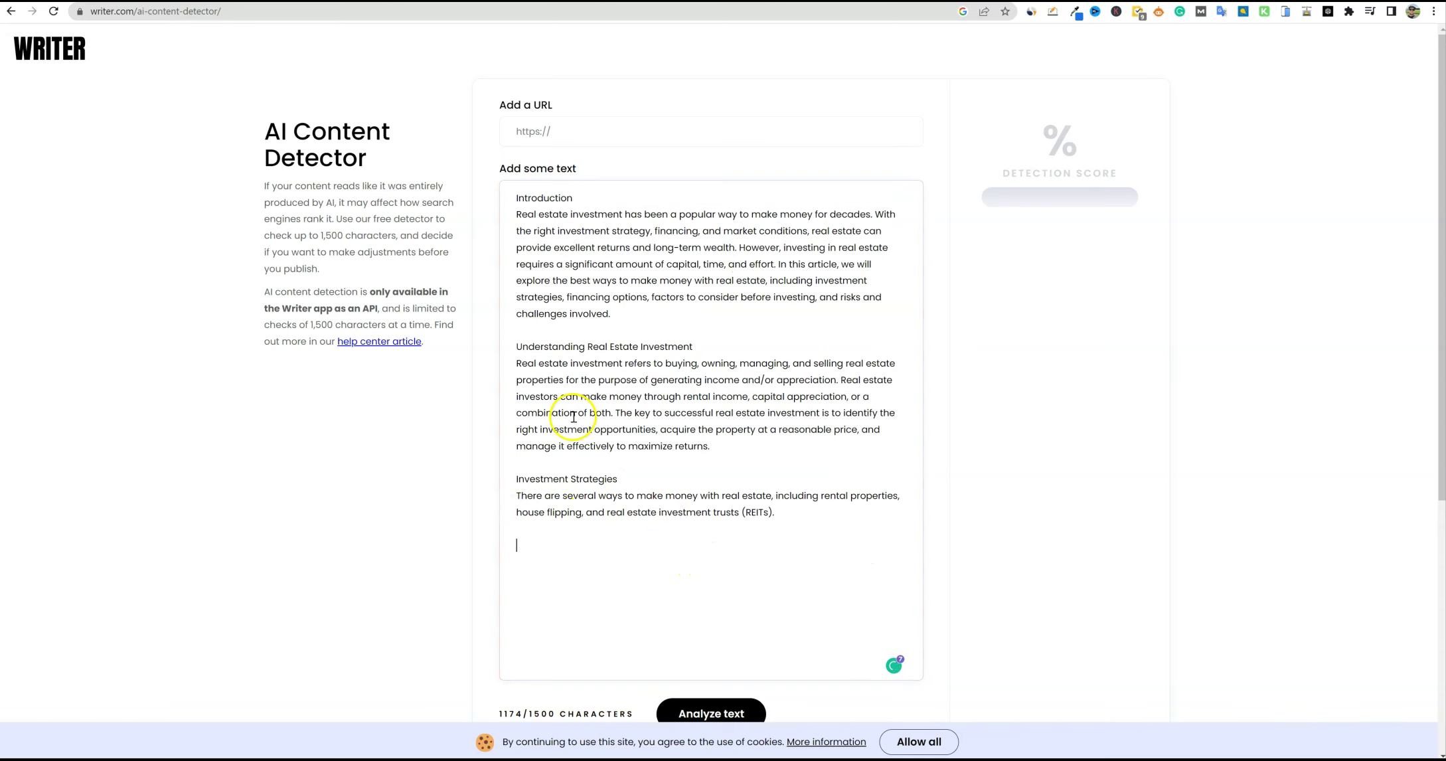
- Analyze the 1174-character text for a 65% human-generated score and dismiss the cookie bar
{"action": "left_click", "coordinate": [736, 713]}
{"action": "left_click", "coordinate": [930, 740]}
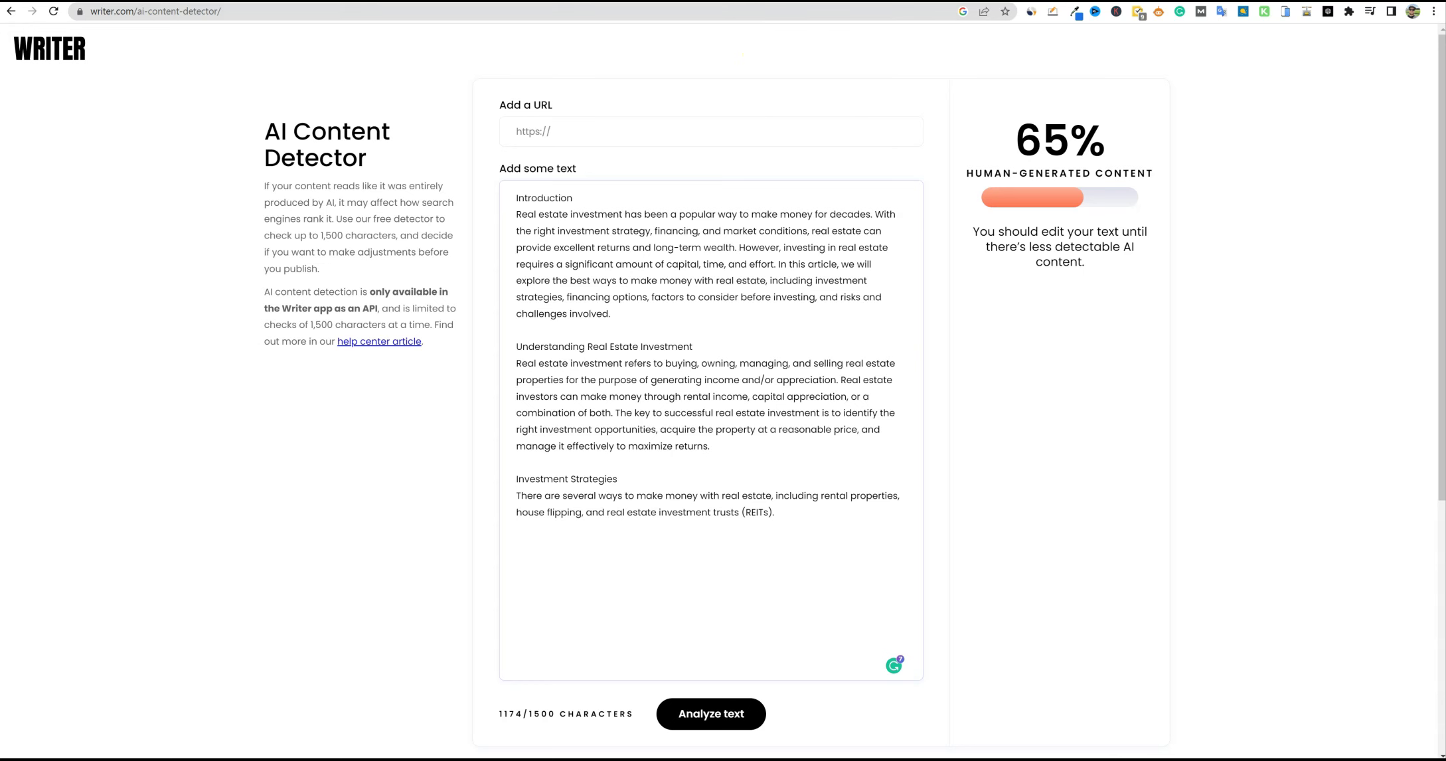
{"action": "left_click", "coordinate": [664, 2]}
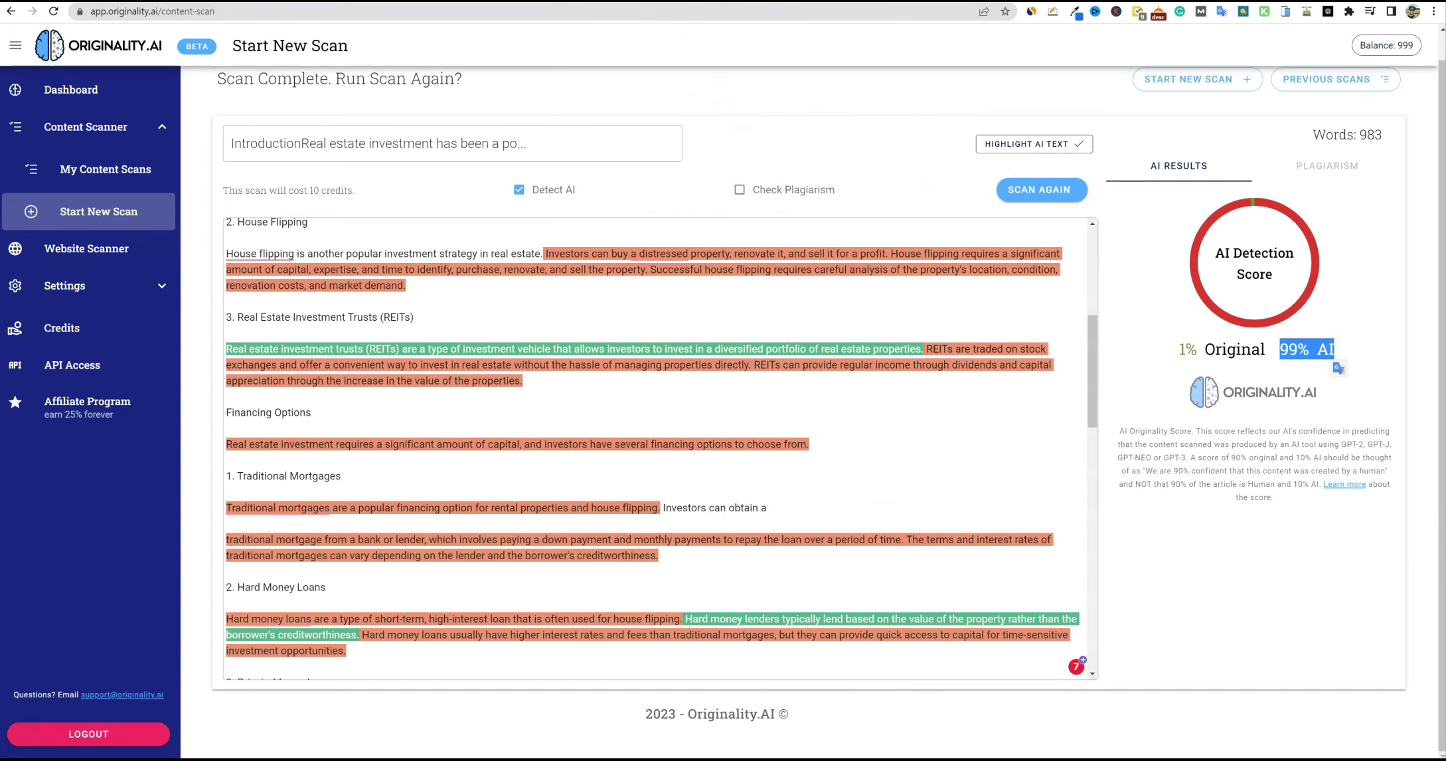
- Re-examine Originality.AI's 1% Original, 99% AI scores, closing the Similarweb popup
{"action": "left_click", "coordinate": [613, 256]}
{"action": "left_click", "coordinate": [427, 291]}
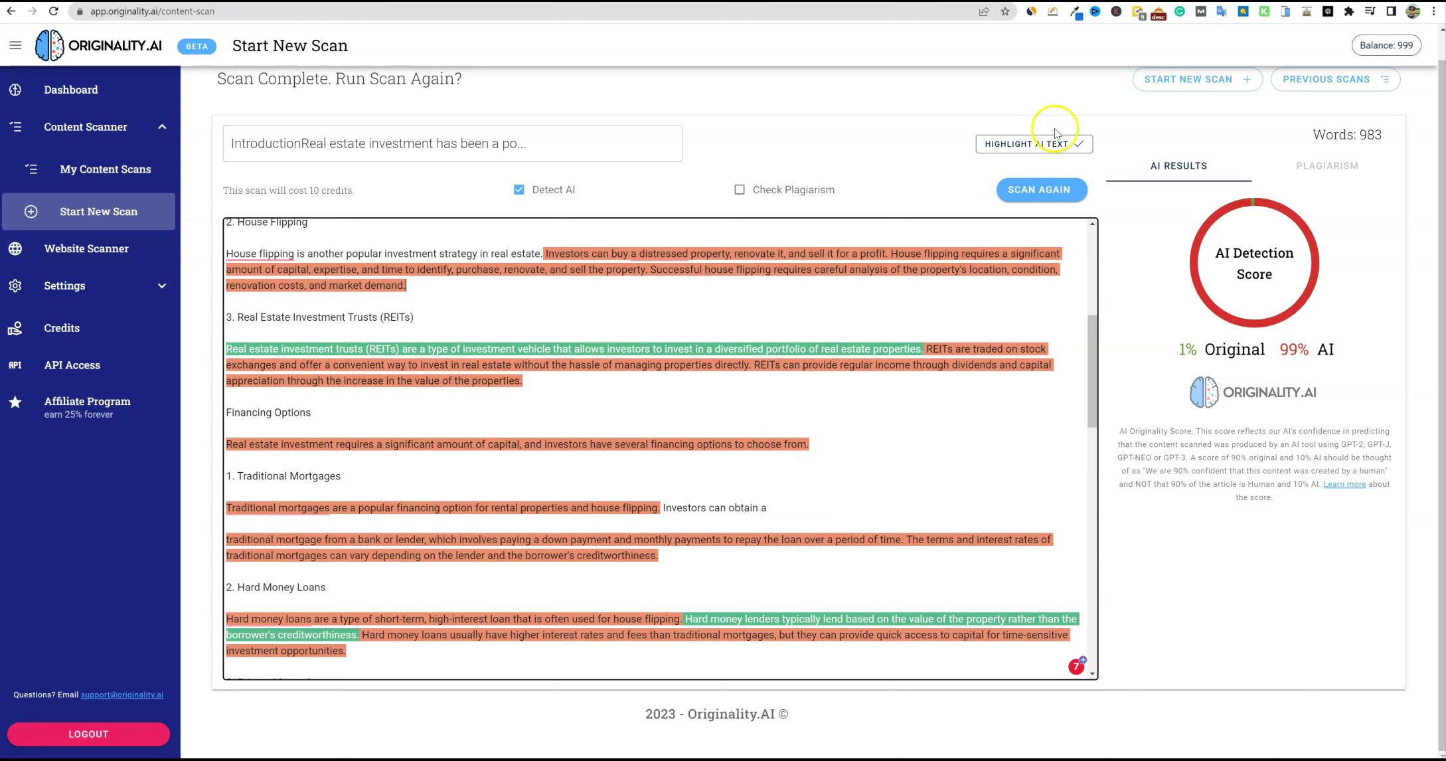
{"action": "left_click", "coordinate": [1030, 12]}
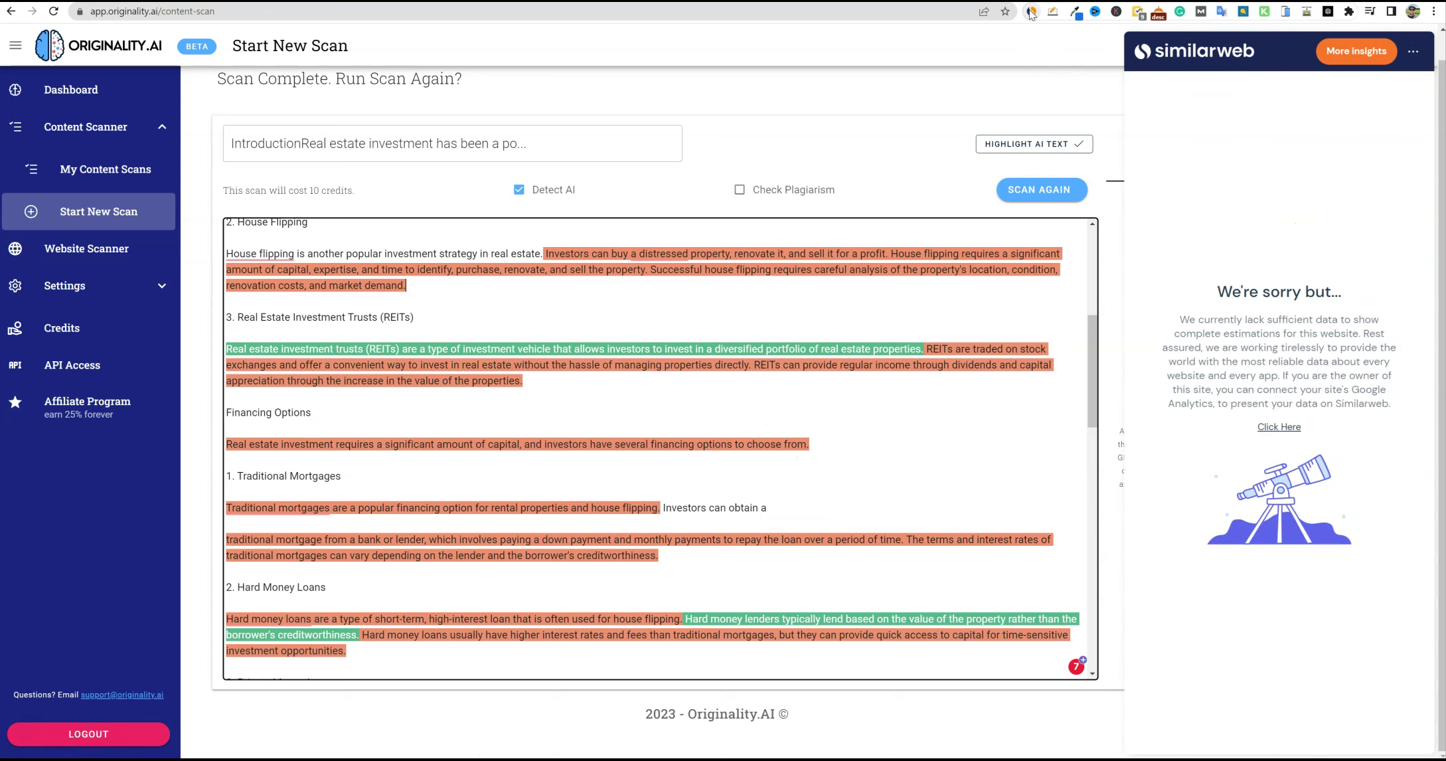
{"action": "left_click", "coordinate": [1030, 12]}
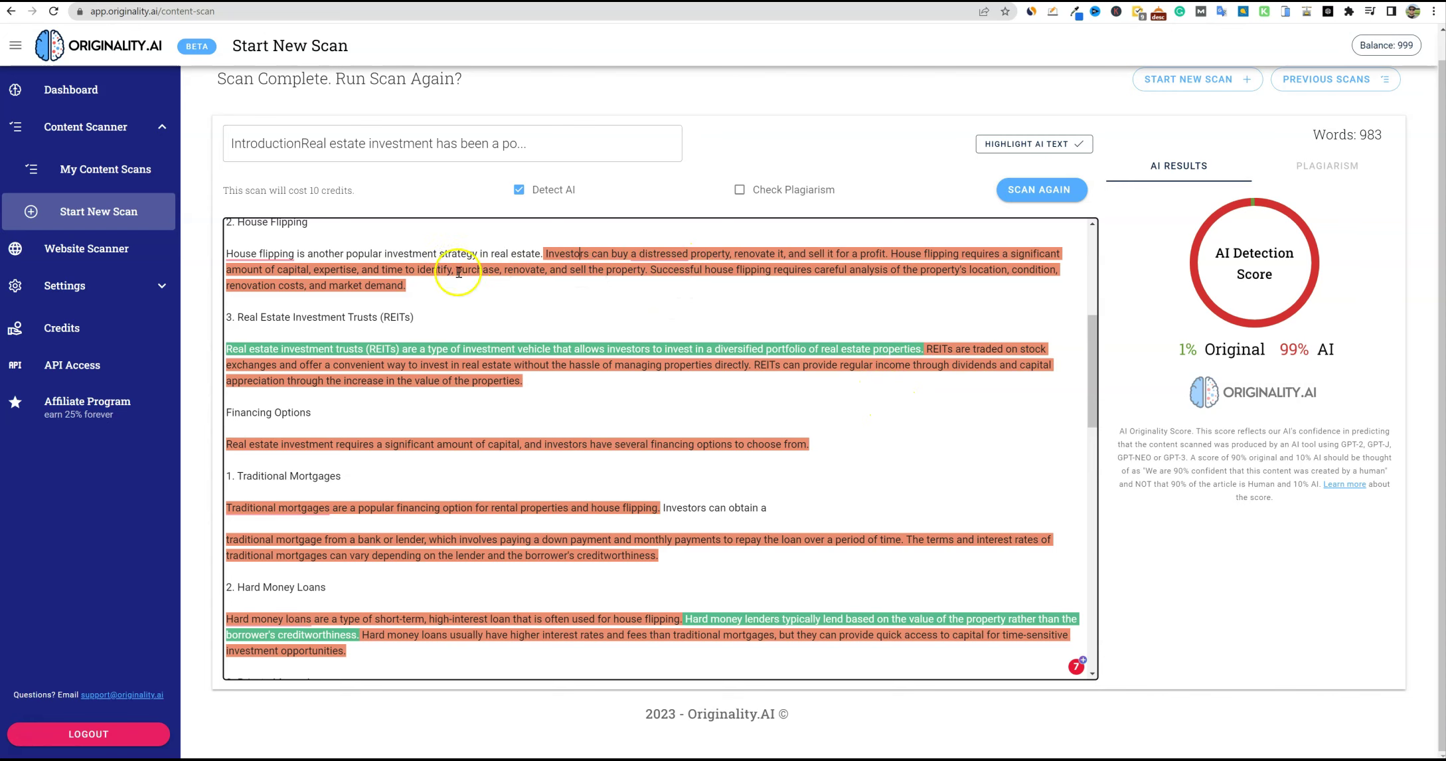
{"action": "scroll", "coordinate": [569, 469], "scroll_direction": "up", "scroll_amount": 1}
{"action": "scroll", "coordinate": [569, 469], "scroll_direction": "up", "scroll_amount": 4}
{"action": "scroll", "coordinate": [568, 469], "scroll_direction": "down", "scroll_amount": 3}
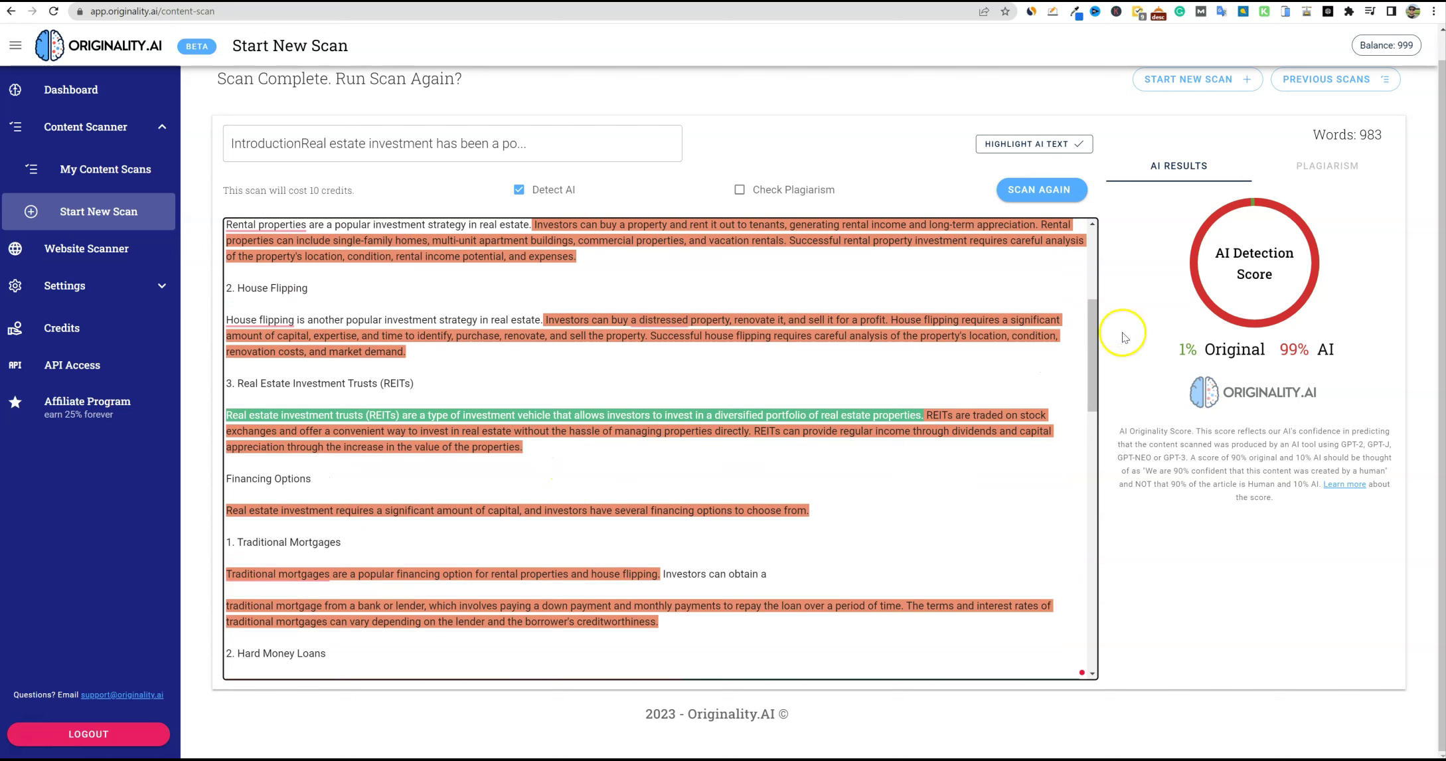
{"action": "left_click", "coordinate": [1237, 350]}
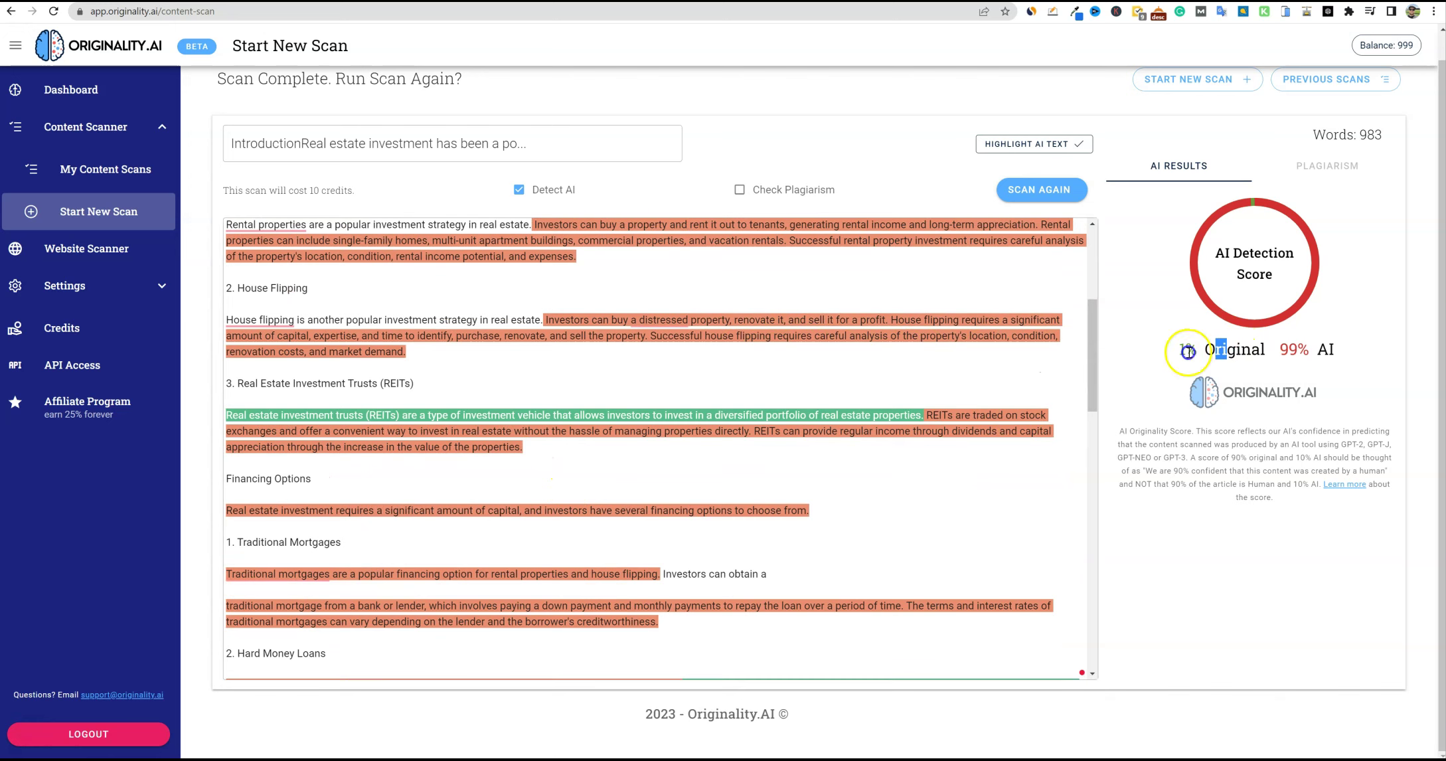
{"action": "double_click", "coordinate": [1324, 350]}
{"action": "left_click", "coordinate": [619, 303]}
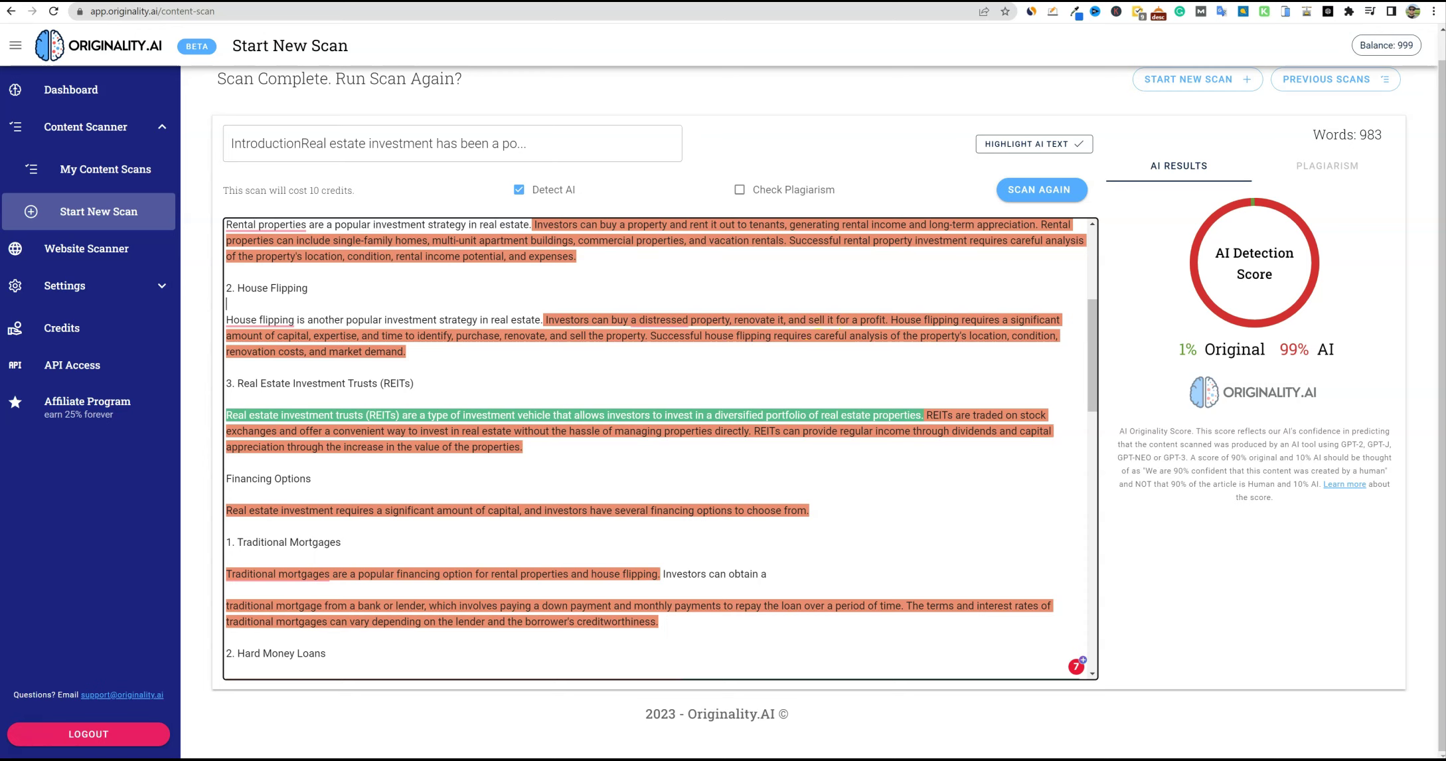
{"action": "left_click", "coordinate": [896, 2]}
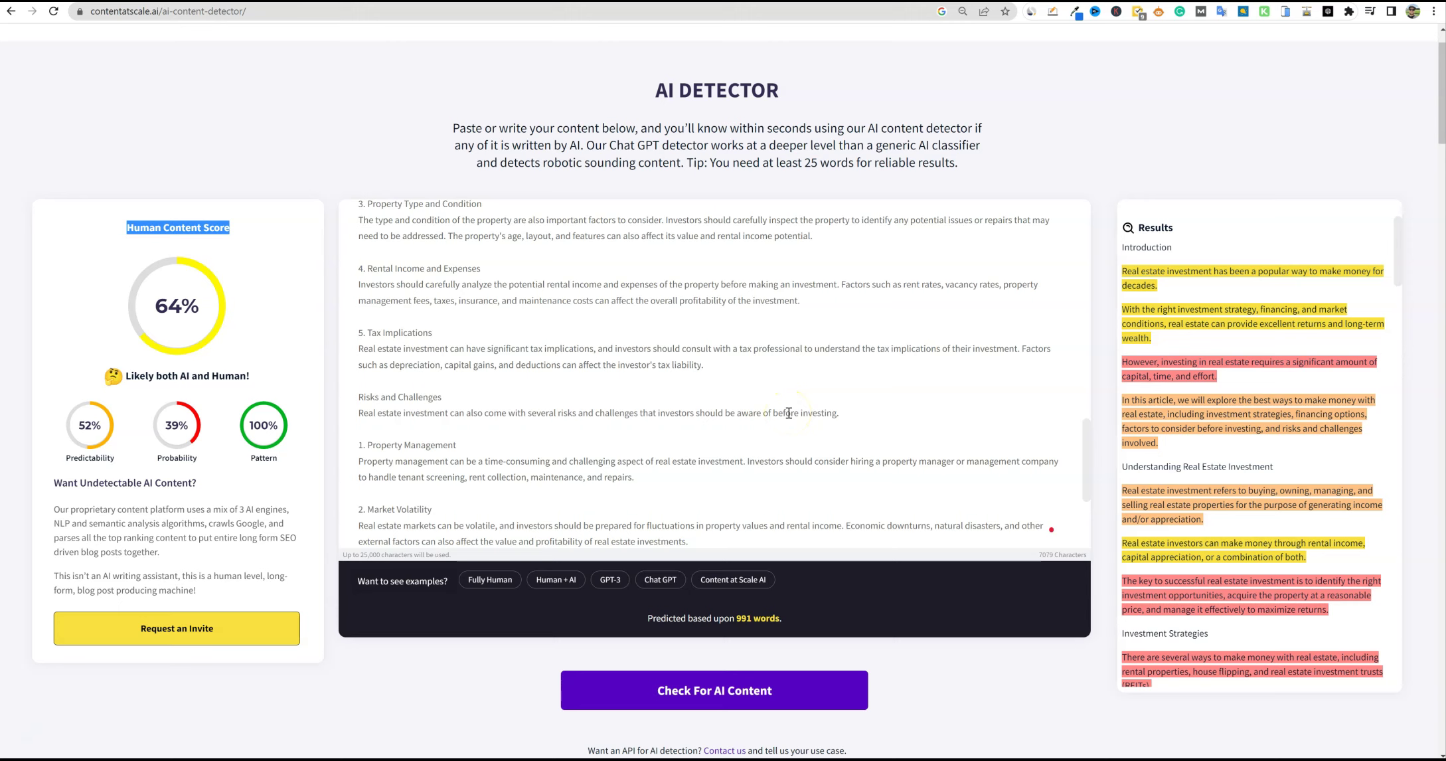
{"action": "left_click", "coordinate": [815, 402]}
{"action": "left_click", "coordinate": [807, 386]}
{"action": "left_click", "coordinate": [775, 367]}
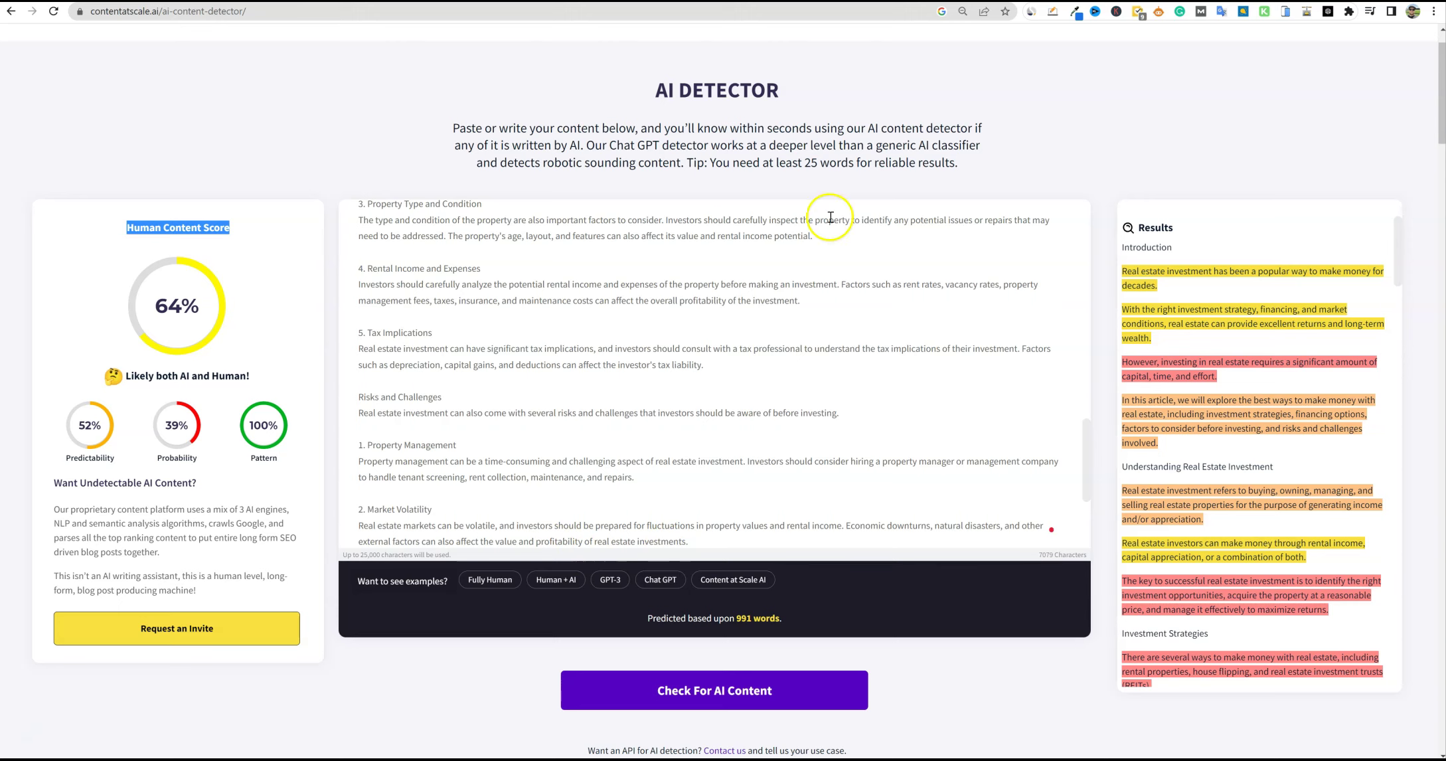
- Scroll through ChatGPT's 'What is the Best Way to Make Money with Real Estate?' article
{"action": "key", "text": "ctrl+Tab"}
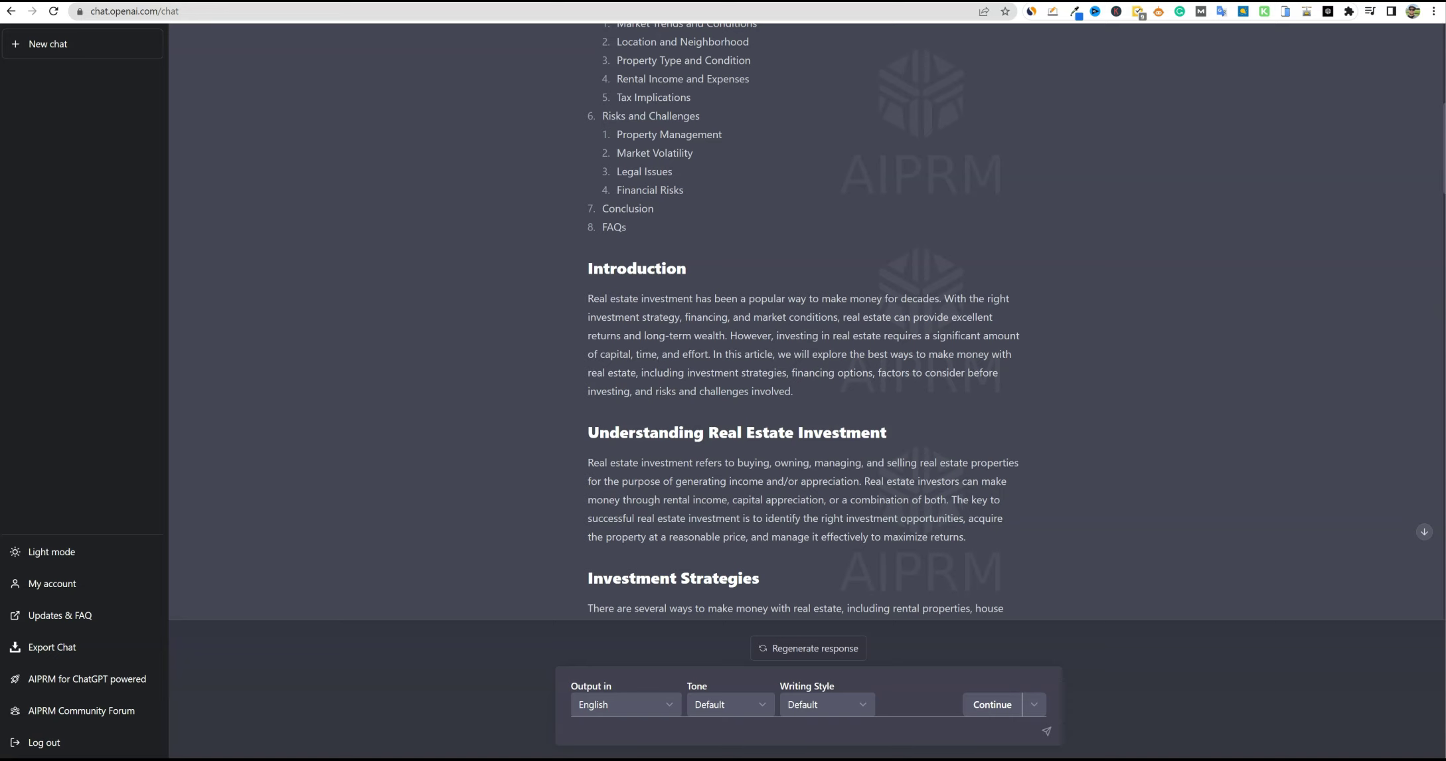
{"action": "scroll", "coordinate": [792, 432], "scroll_direction": "down", "scroll_amount": 5}
{"action": "scroll", "coordinate": [791, 432], "scroll_direction": "down", "scroll_amount": 20}
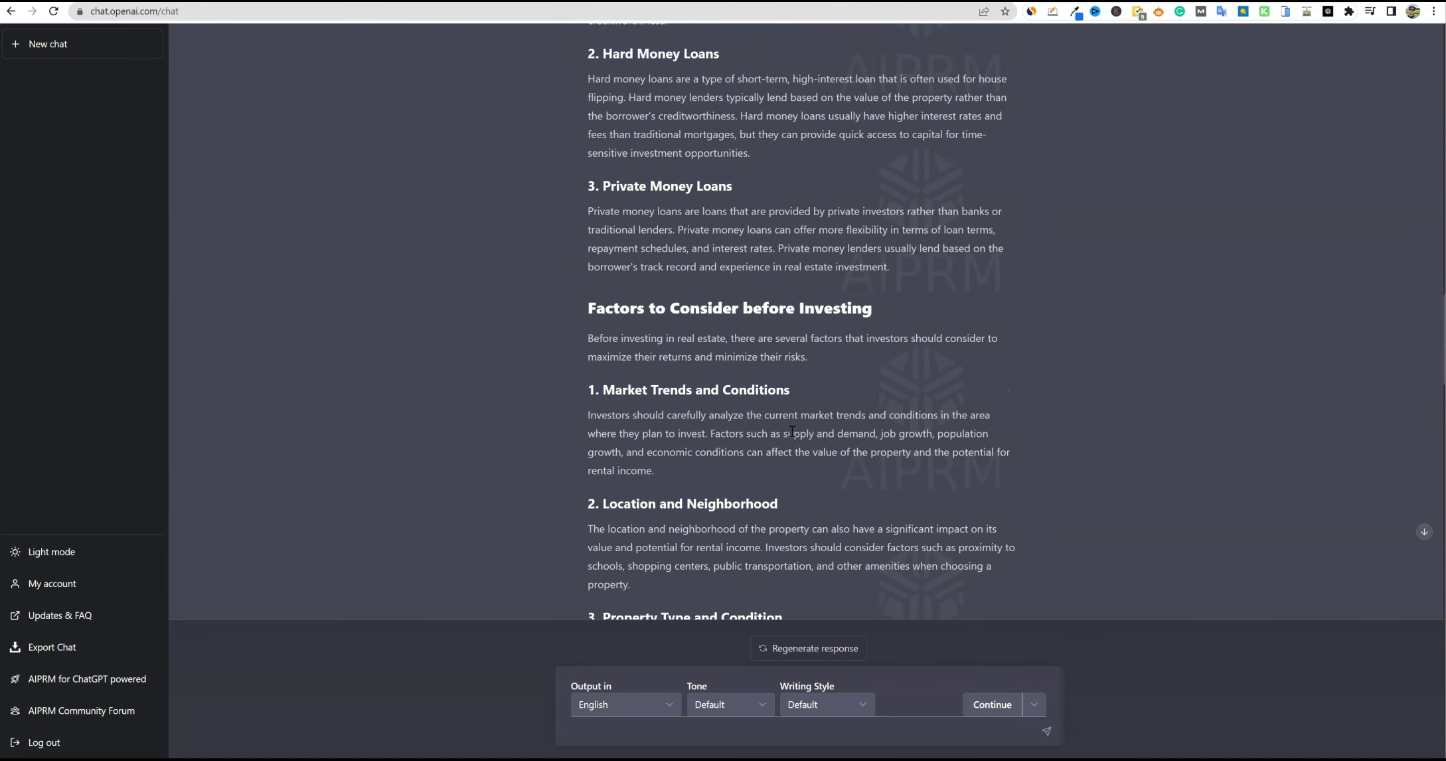
{"action": "scroll", "coordinate": [791, 431], "scroll_direction": "down", "scroll_amount": 5}
{"action": "scroll", "coordinate": [792, 431], "scroll_direction": "up", "scroll_amount": 20}
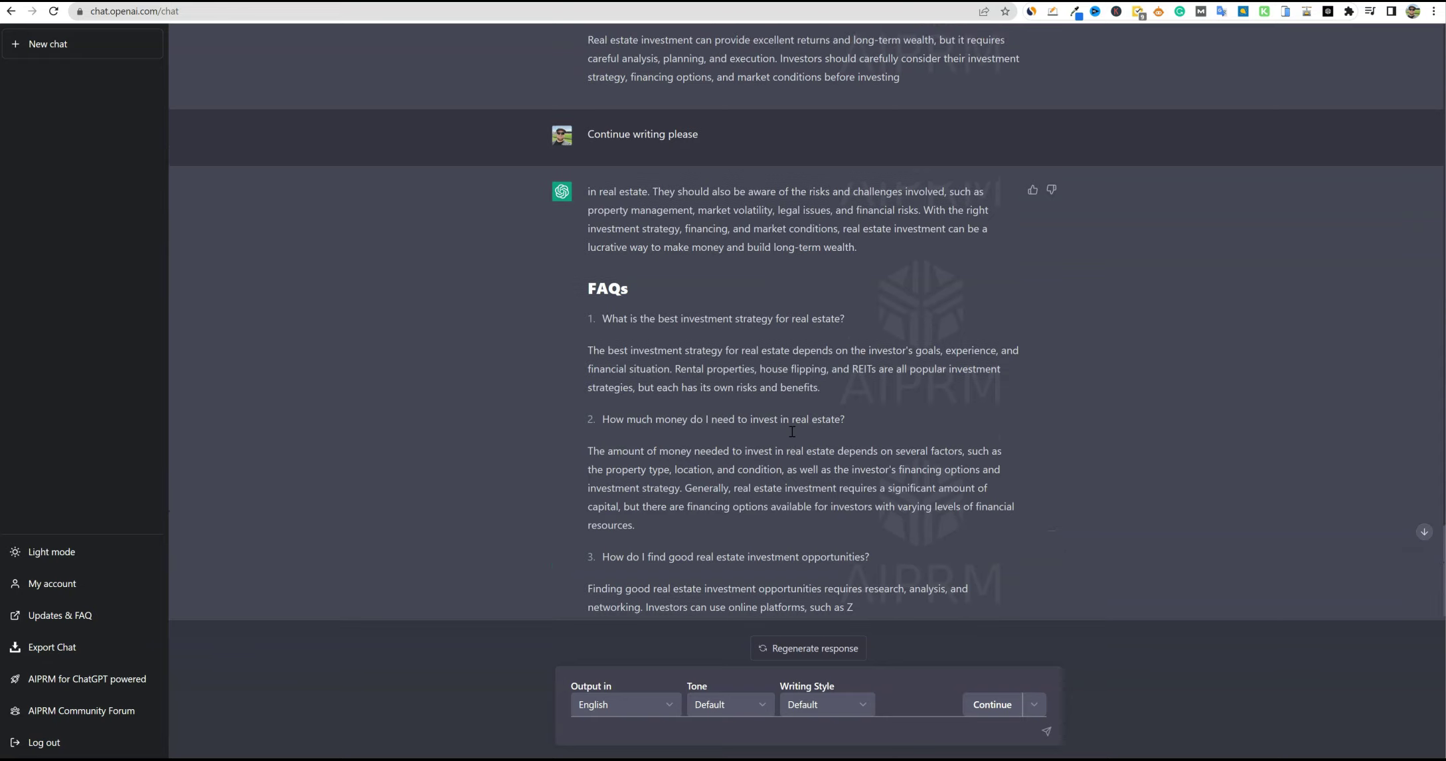
{"action": "scroll", "coordinate": [792, 431], "scroll_direction": "up", "scroll_amount": 20}
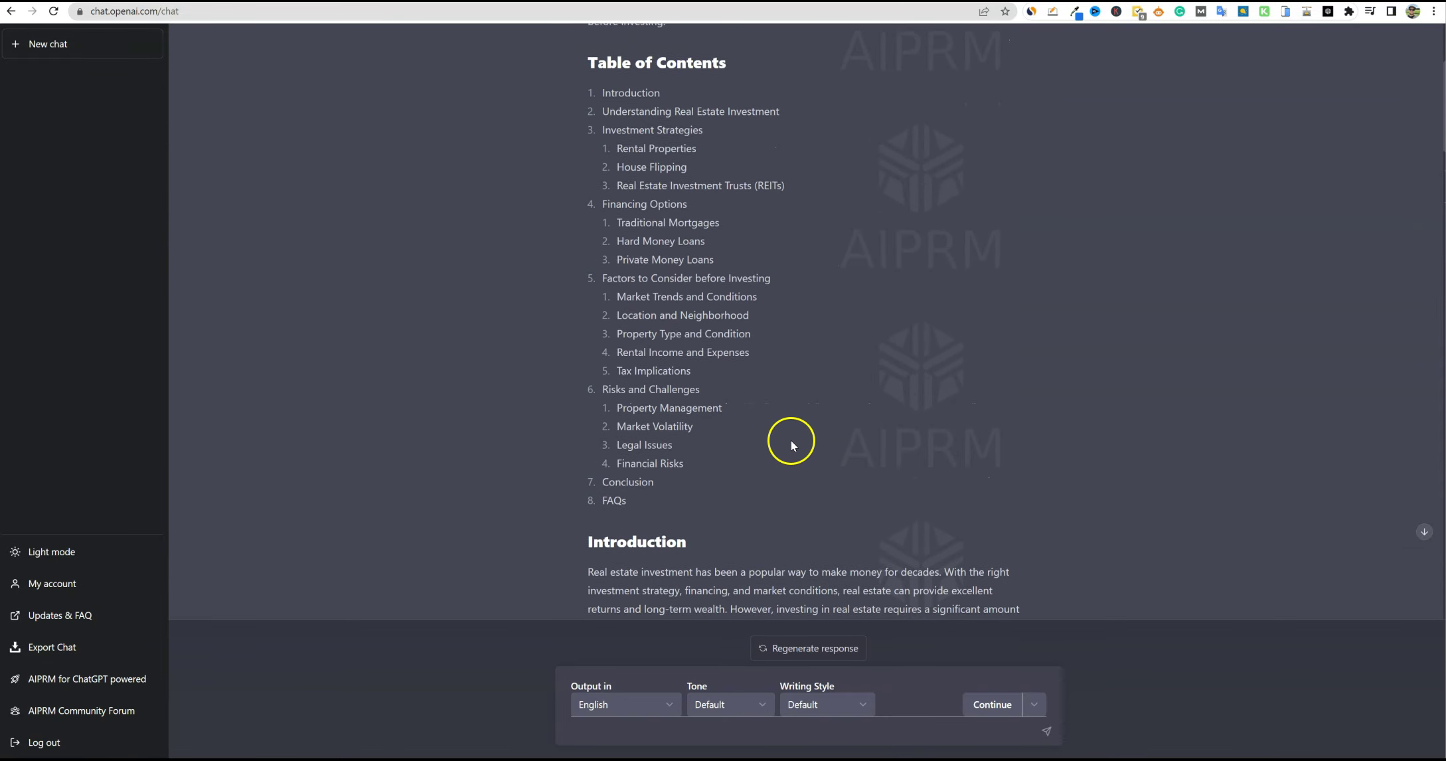
{"action": "scroll", "coordinate": [795, 433], "scroll_direction": "down", "scroll_amount": 2}
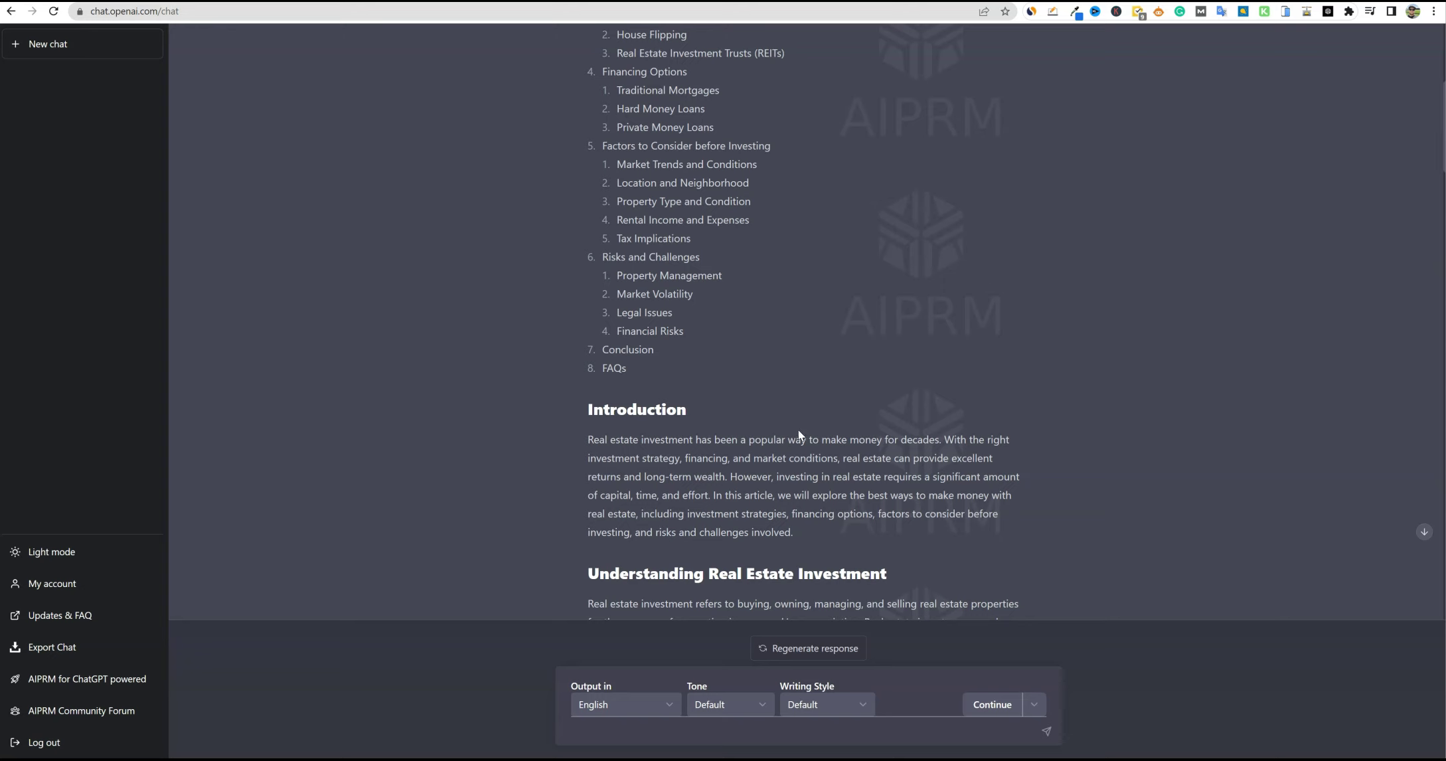
{"action": "scroll", "coordinate": [812, 472], "scroll_direction": "up", "scroll_amount": 4}
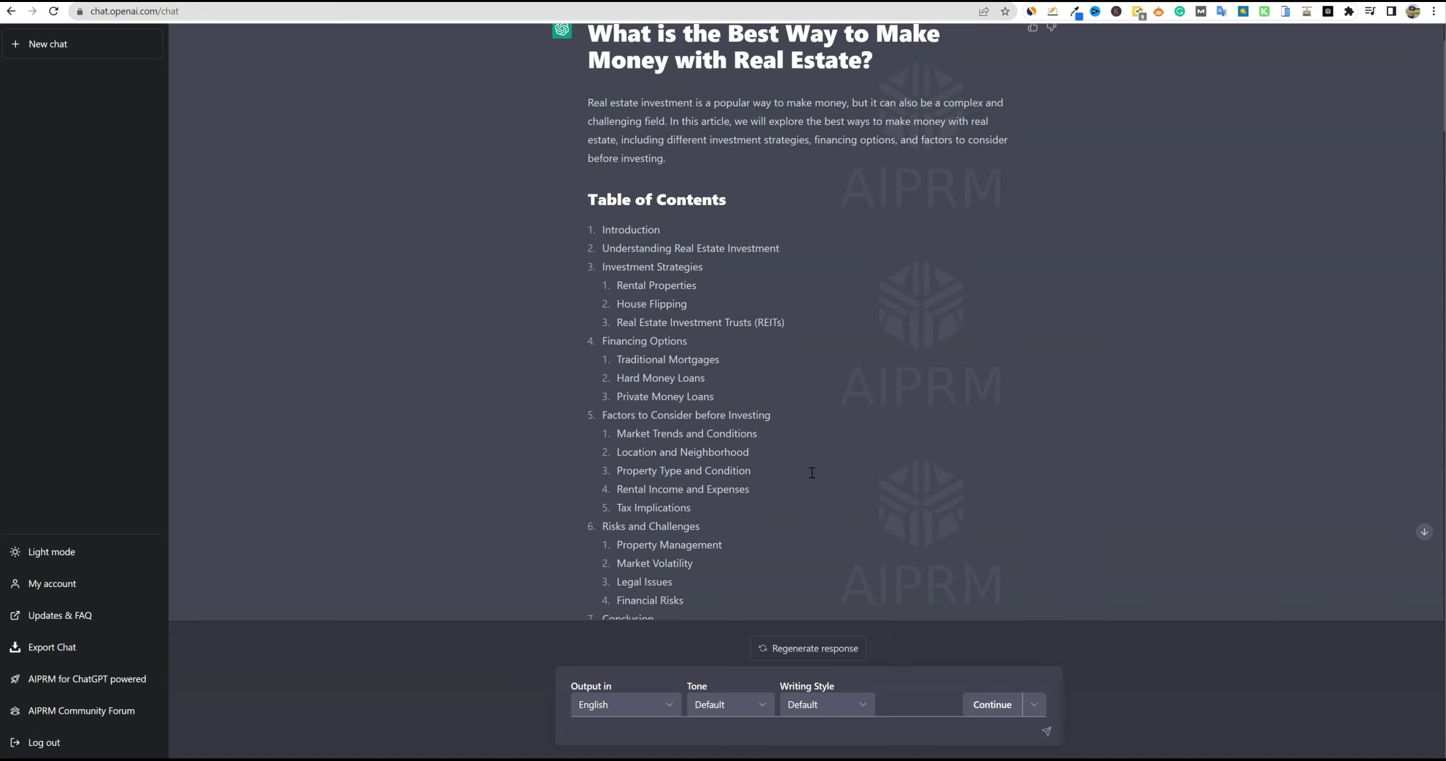
{"action": "scroll", "coordinate": [811, 472], "scroll_direction": "up", "scroll_amount": 2}
{"action": "scroll", "coordinate": [813, 378], "scroll_direction": "down", "scroll_amount": 5}
{"action": "scroll", "coordinate": [813, 377], "scroll_direction": "up", "scroll_amount": 5}
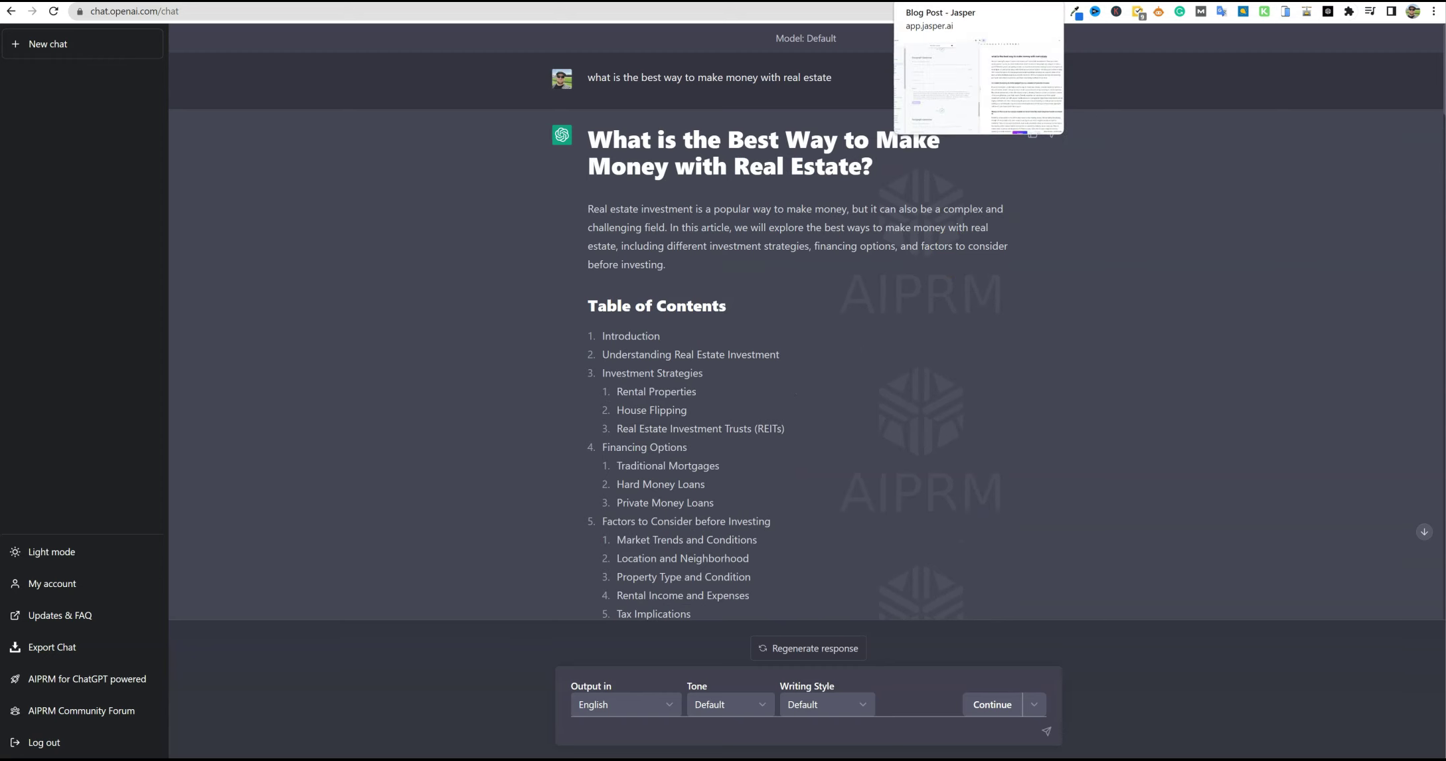
- Select all the text of the Jasper real-estate blog post
{"action": "left_click", "coordinate": [970, 2]}
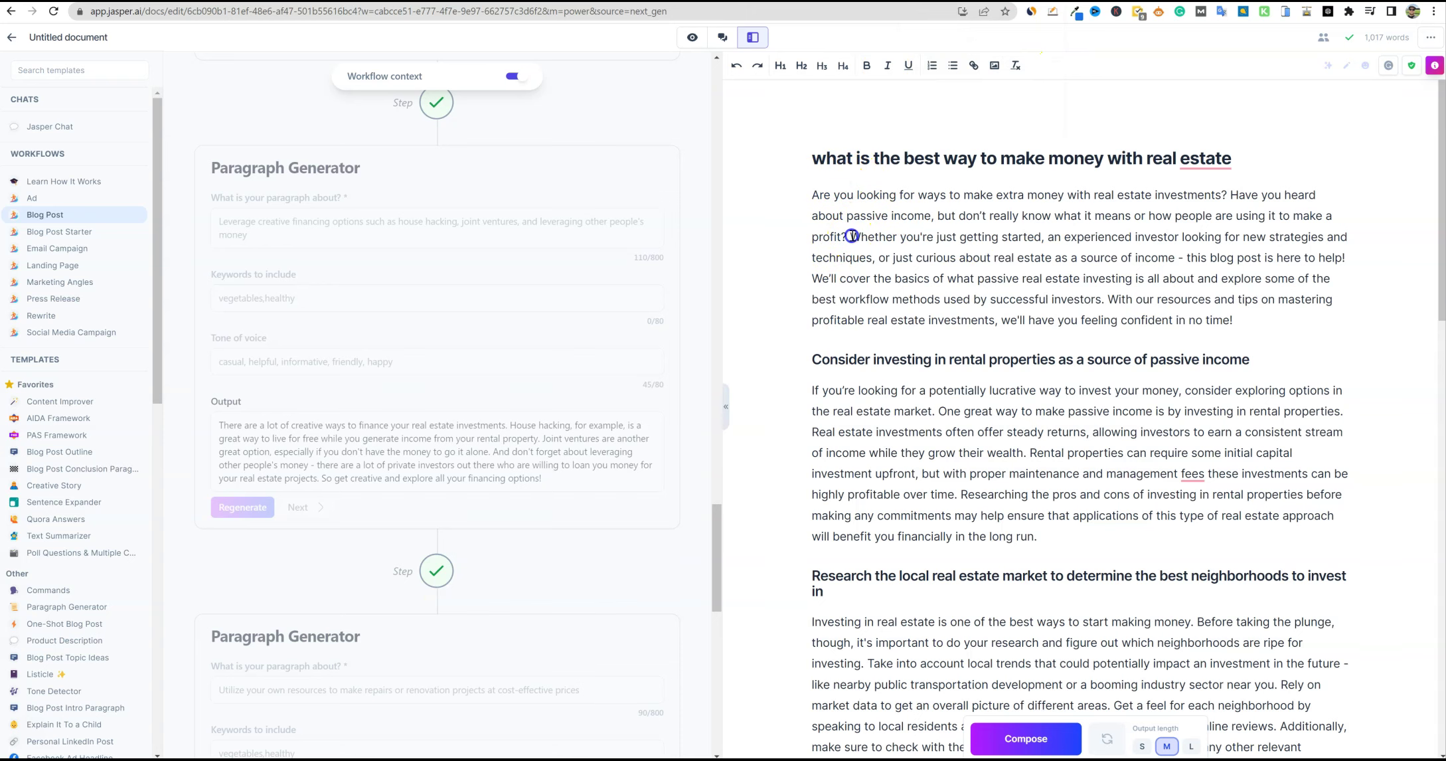
{"action": "key", "text": "ctrl+a"}
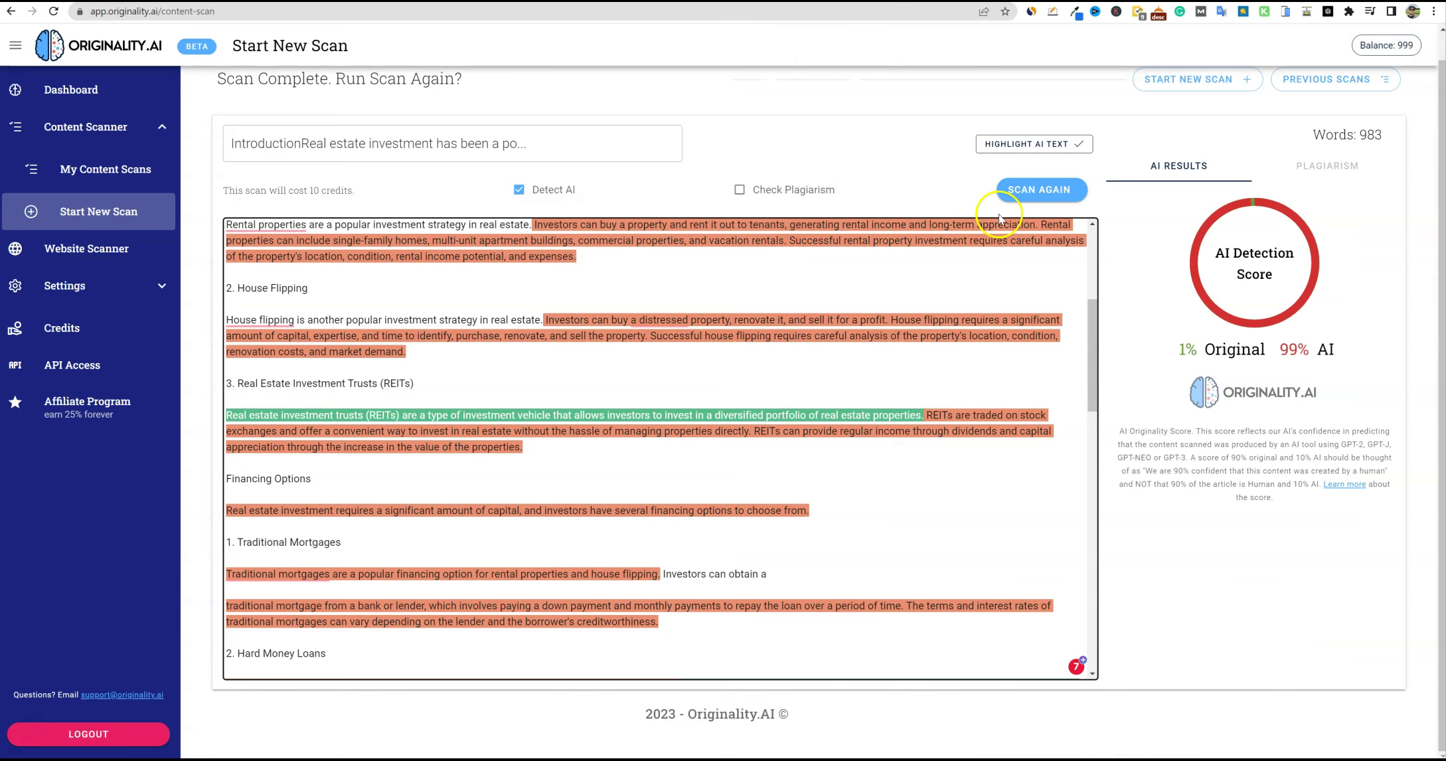
- Start a new Originality.AI scan and paste in the 1002-word Jasper real estate article
{"action": "left_click", "coordinate": [1189, 82]}
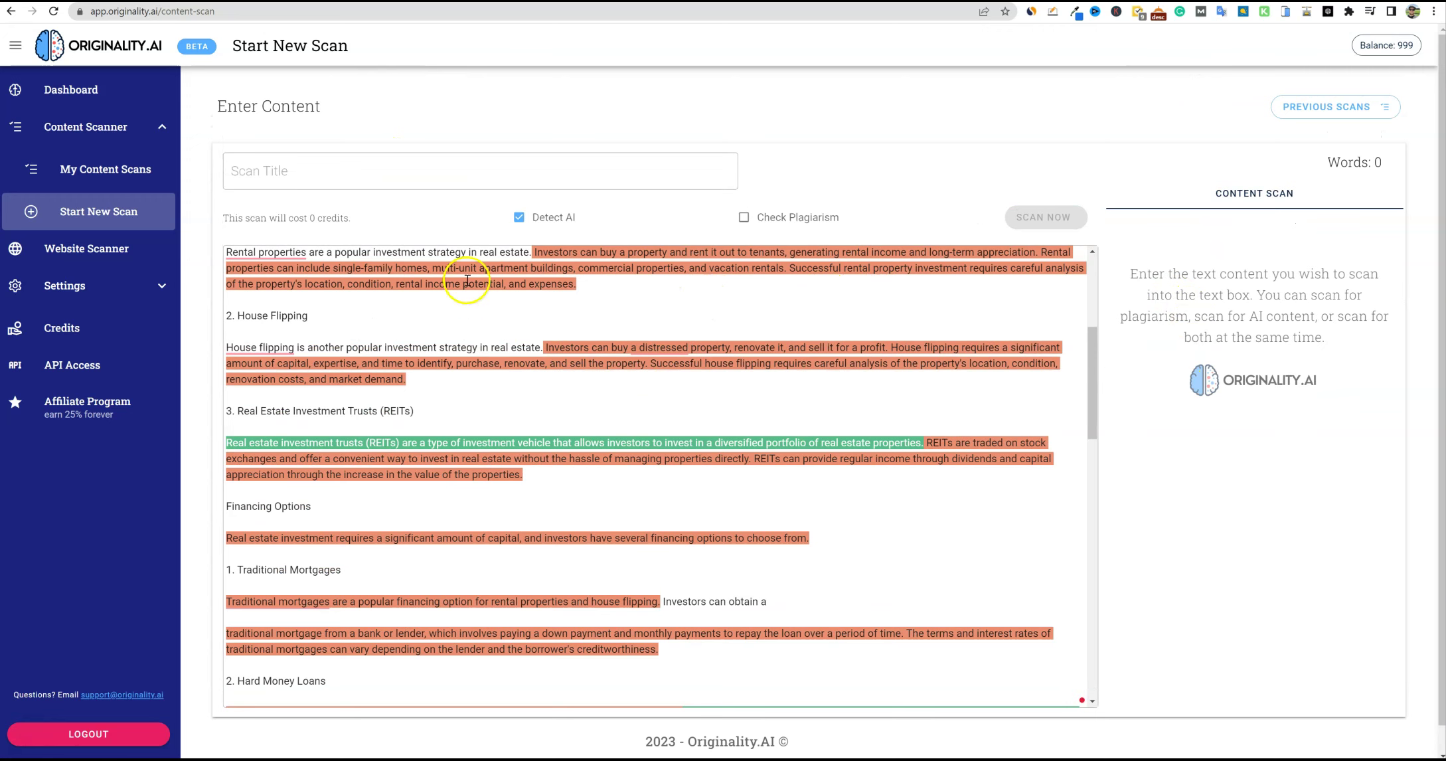
{"action": "scroll", "coordinate": [961, 494], "scroll_direction": "down", "scroll_amount": 3}
{"action": "scroll", "coordinate": [962, 495], "scroll_direction": "up", "scroll_amount": 7}
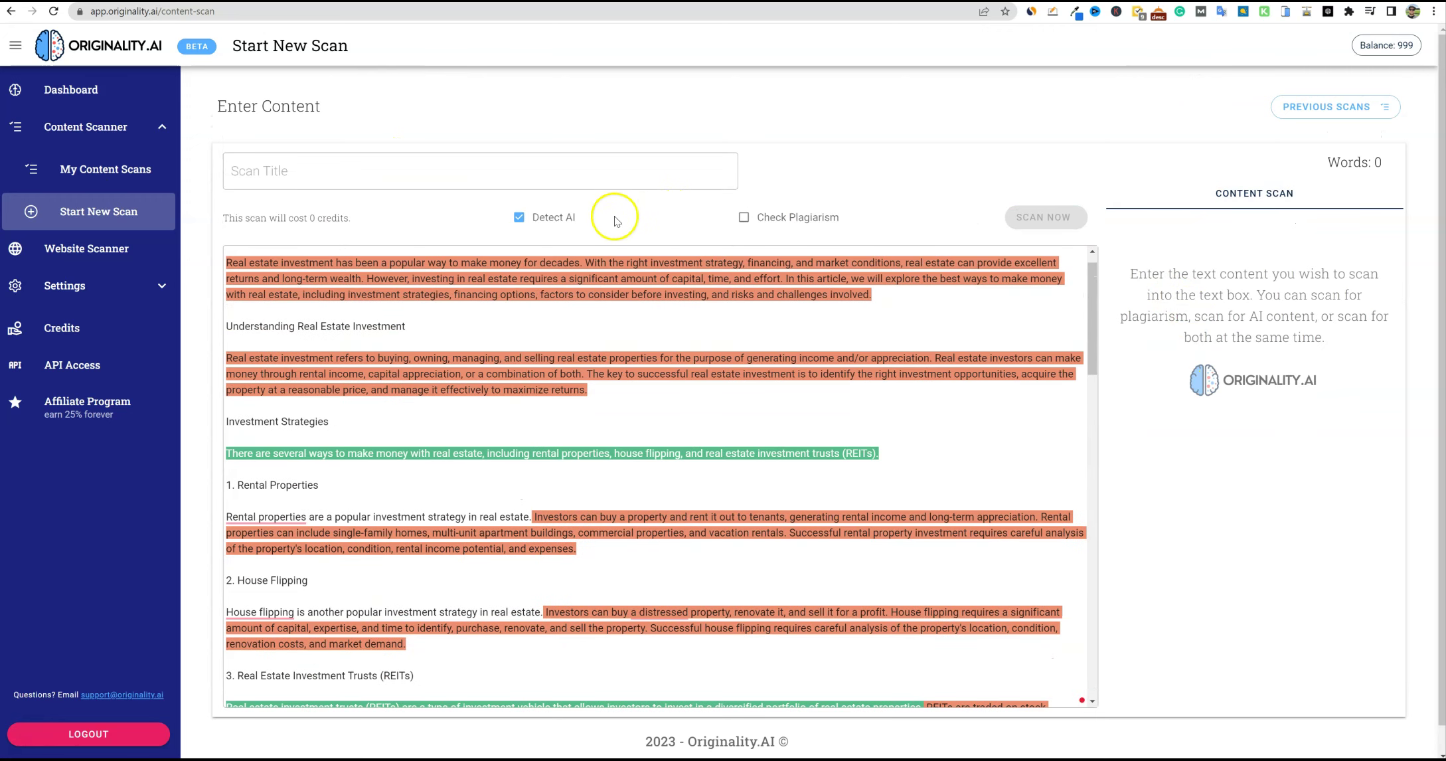
{"action": "left_click", "coordinate": [101, 171]}
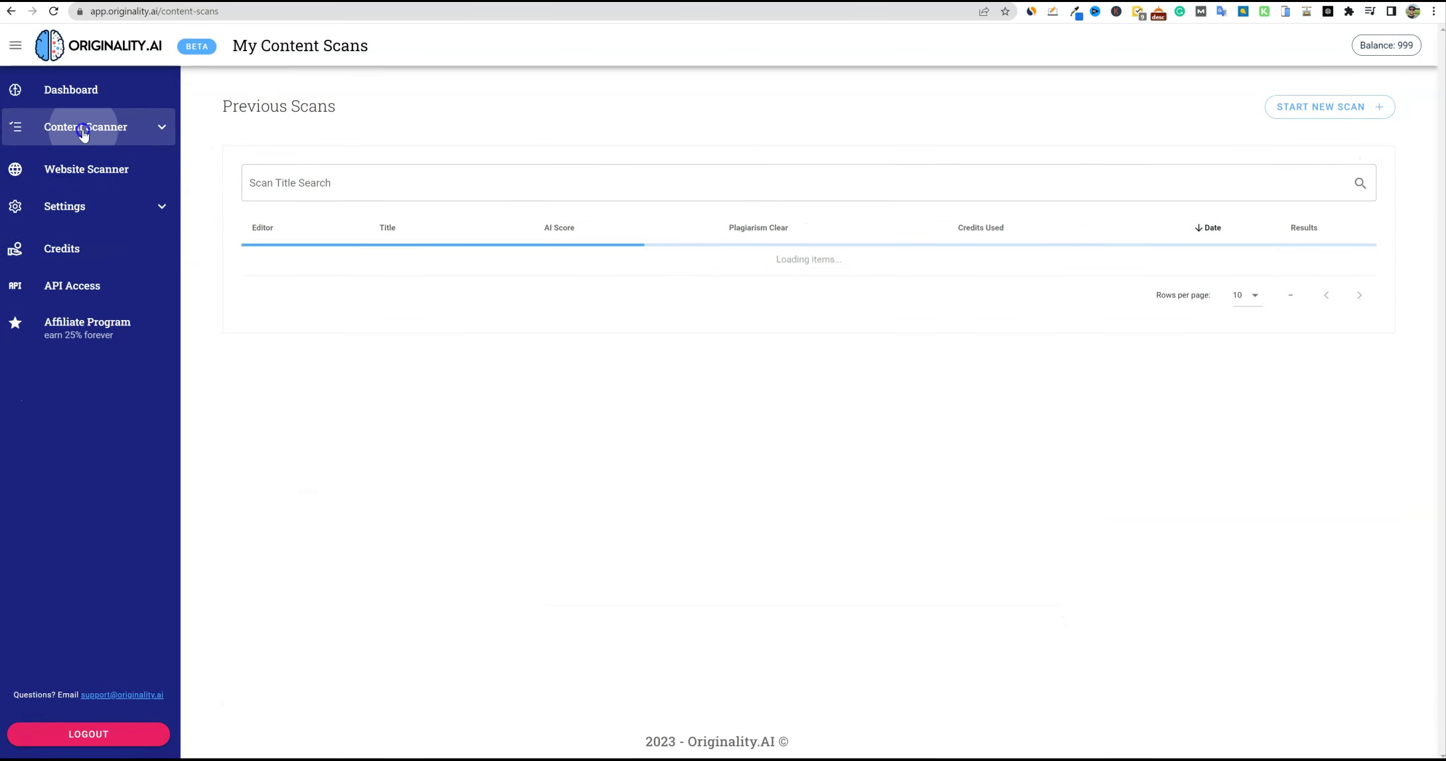
{"action": "left_click", "coordinate": [108, 216]}
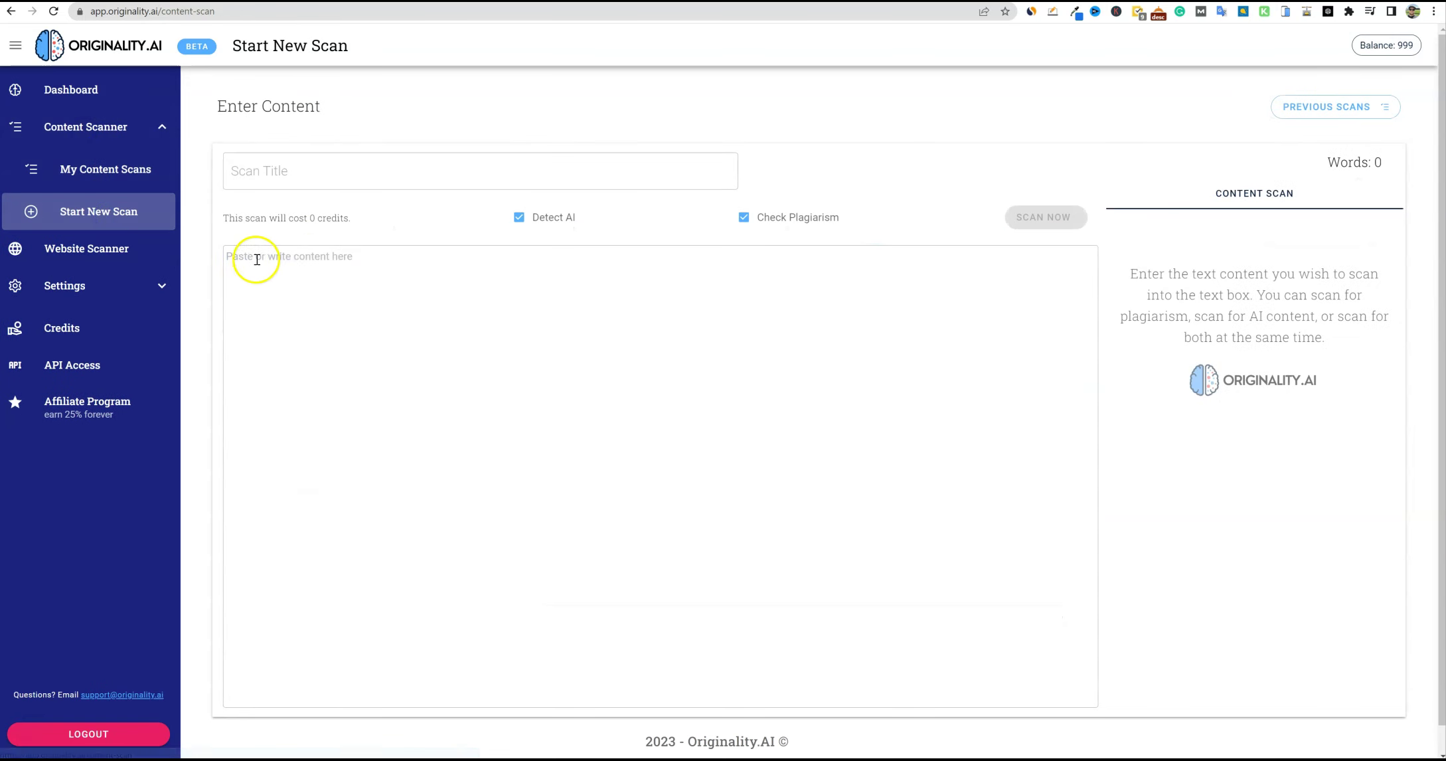
{"action": "left_click", "coordinate": [328, 271]}
{"action": "key", "text": "ctrl+v"}
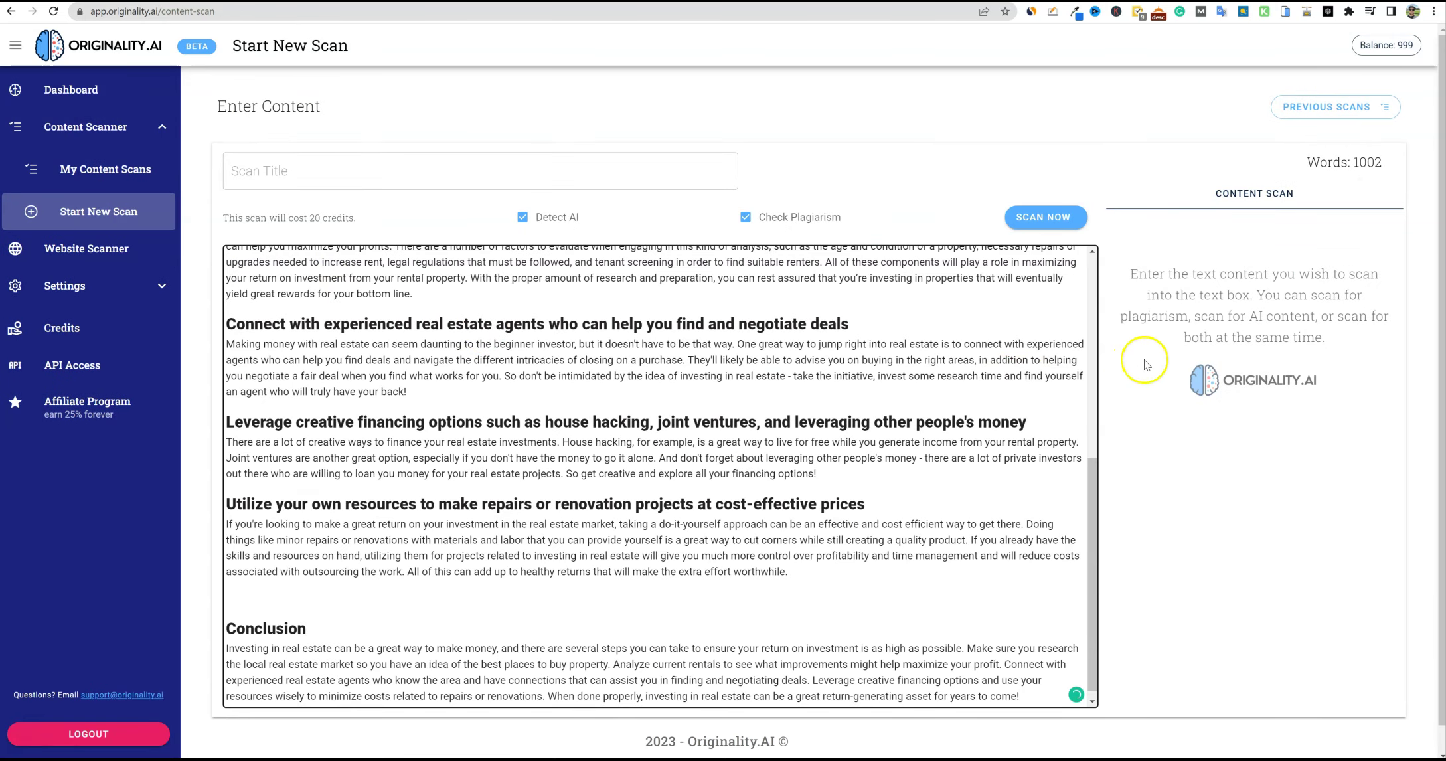
- Scan the article with plagiarism checking turned off, then go to the Content at Scale detector
{"action": "left_click", "coordinate": [1056, 214]}
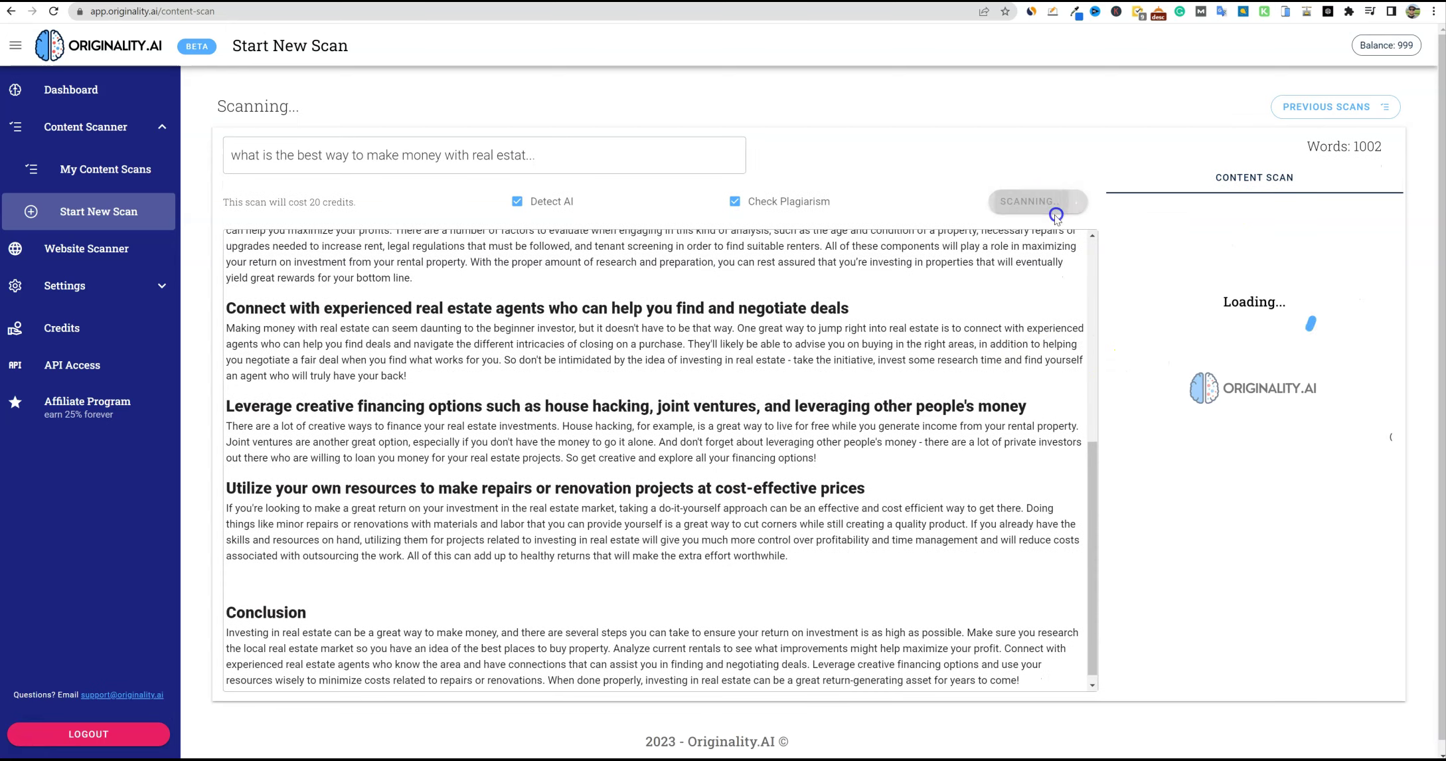
{"action": "left_click", "coordinate": [735, 201]}
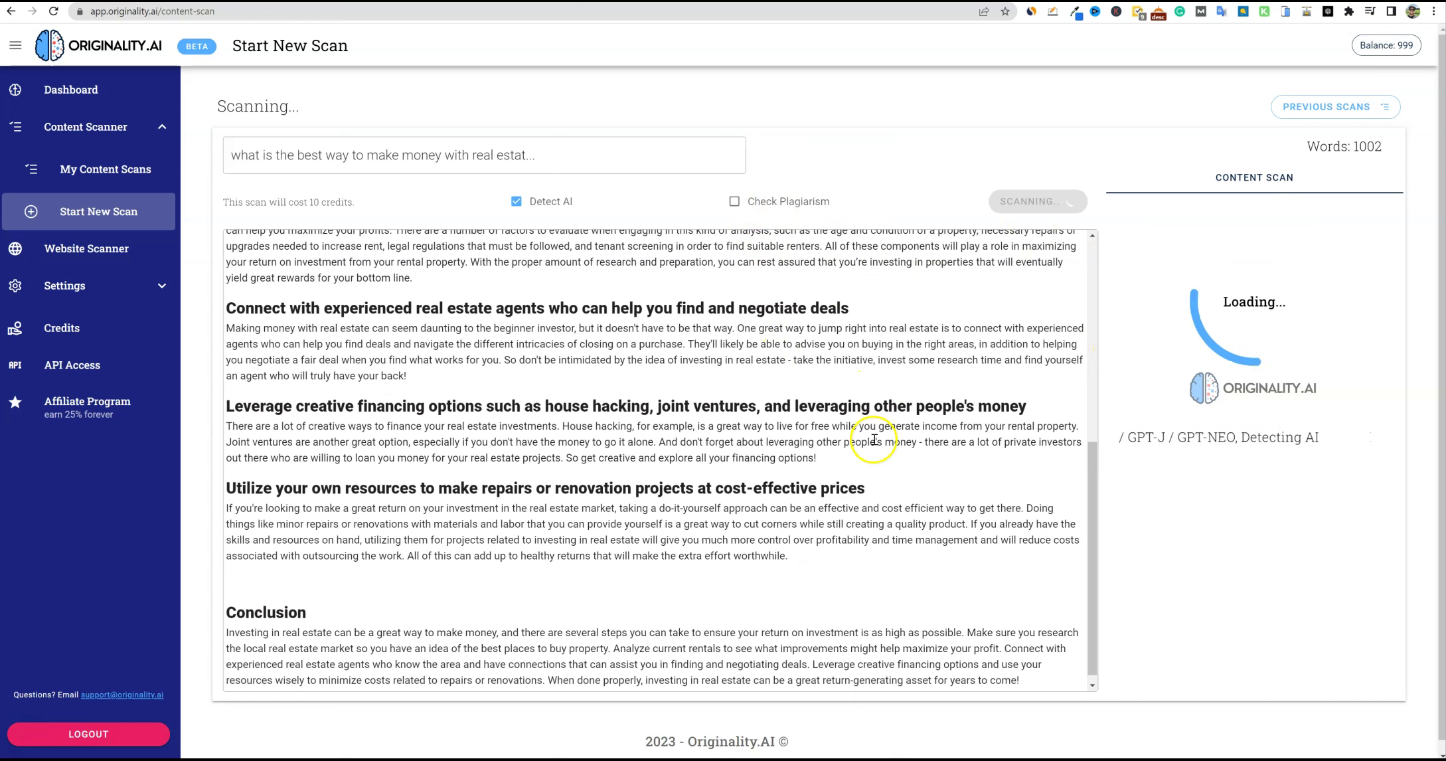
{"action": "scroll", "coordinate": [795, 590], "scroll_direction": "up", "scroll_amount": 10}
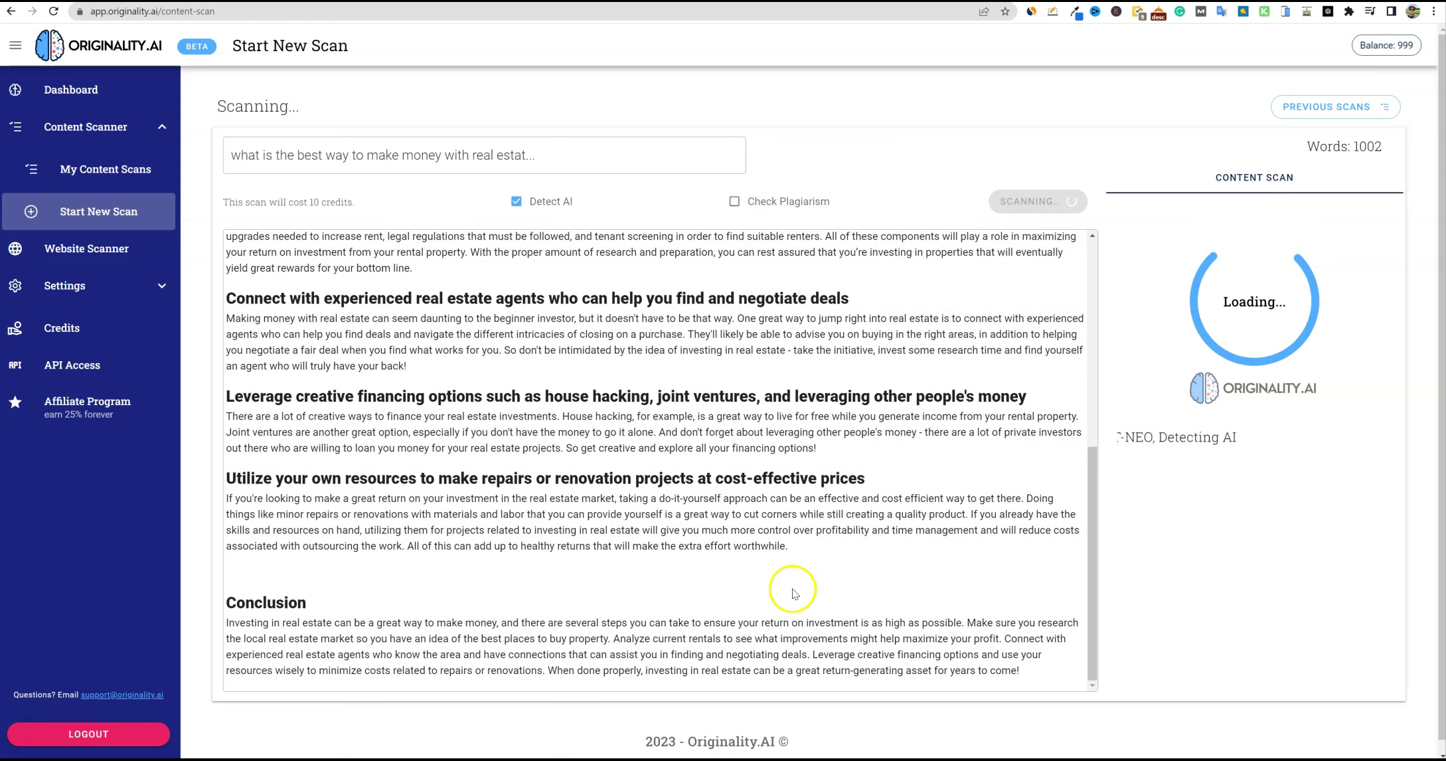
{"action": "scroll", "coordinate": [747, 576], "scroll_direction": "down", "scroll_amount": 10}
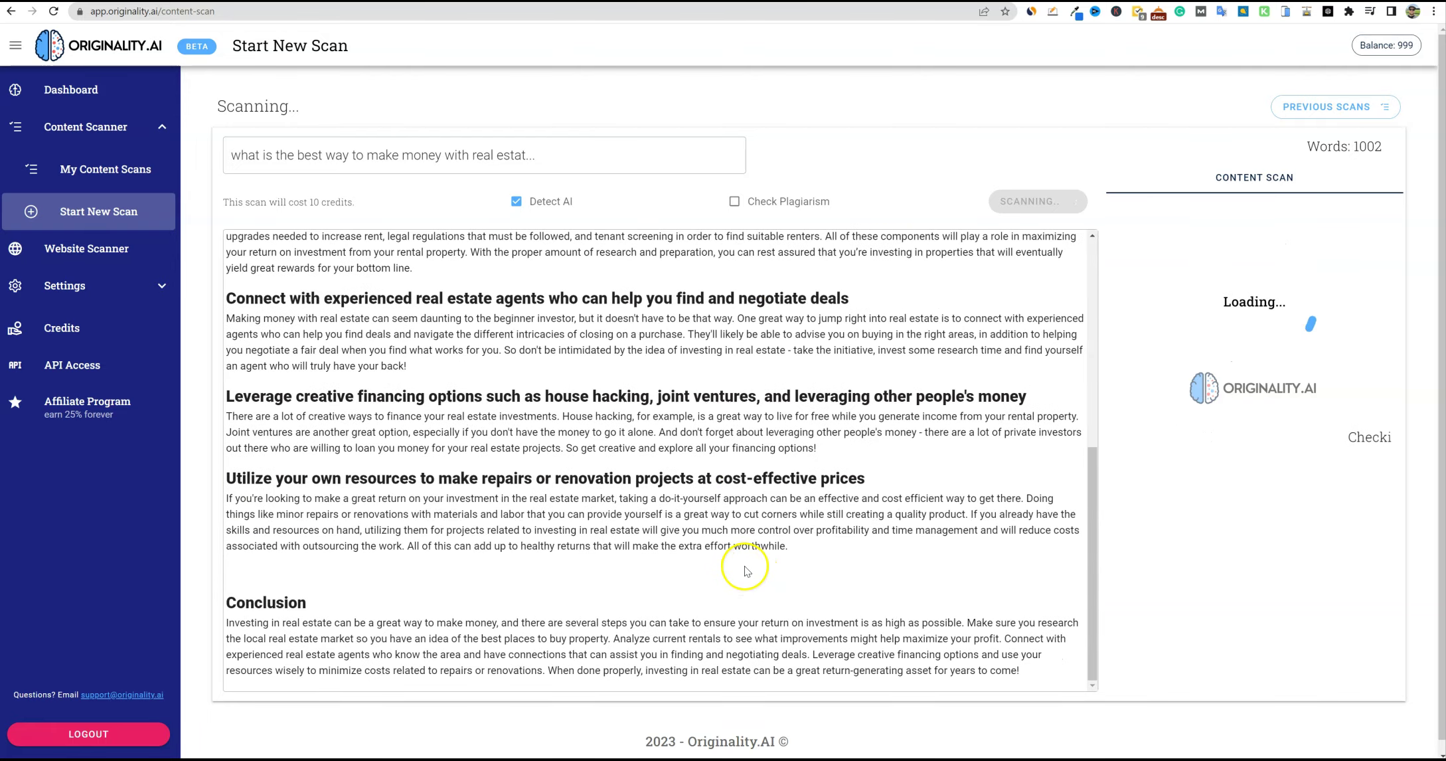
{"action": "scroll", "coordinate": [747, 571], "scroll_direction": "down", "scroll_amount": 1}
{"action": "scroll", "coordinate": [775, 530], "scroll_direction": "up", "scroll_amount": 10}
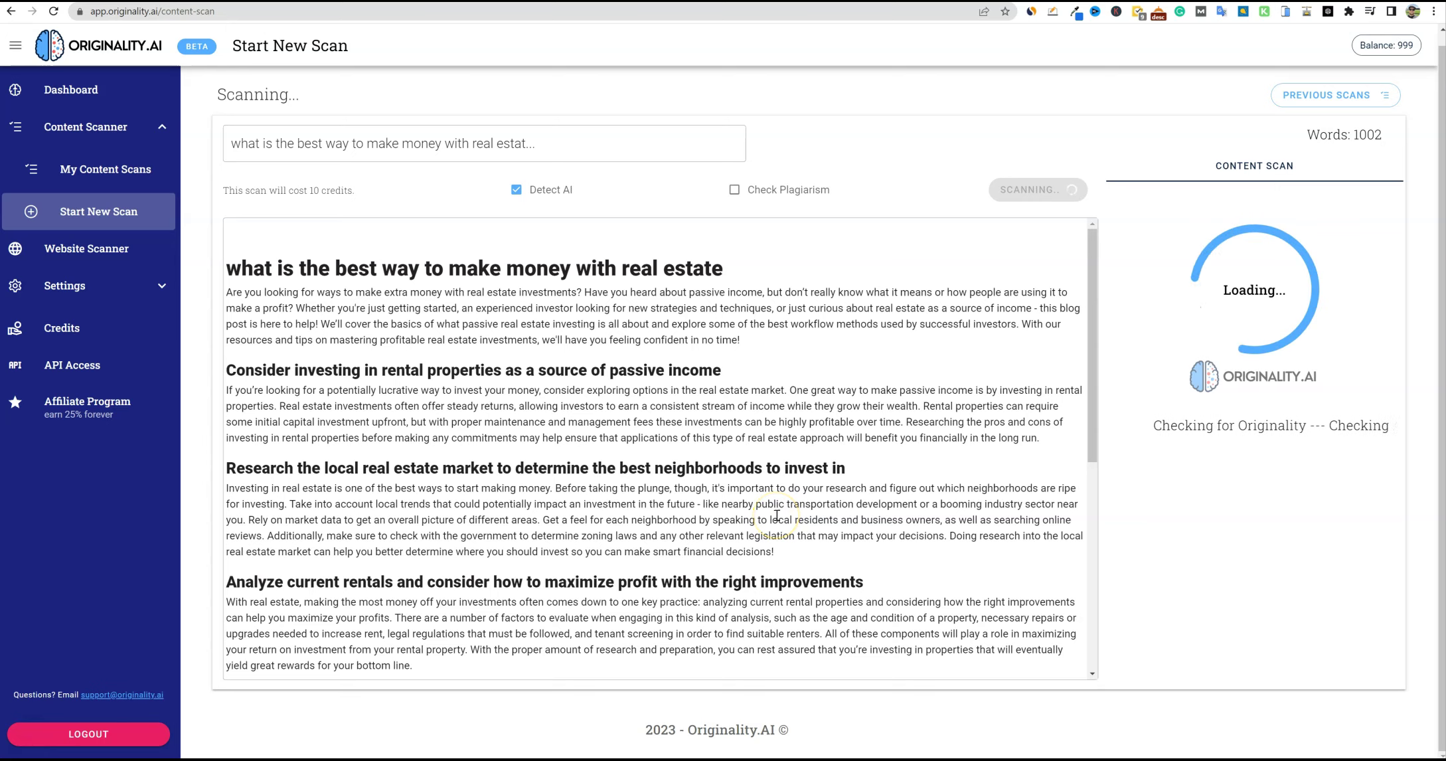
{"action": "left_click", "coordinate": [754, 2]}
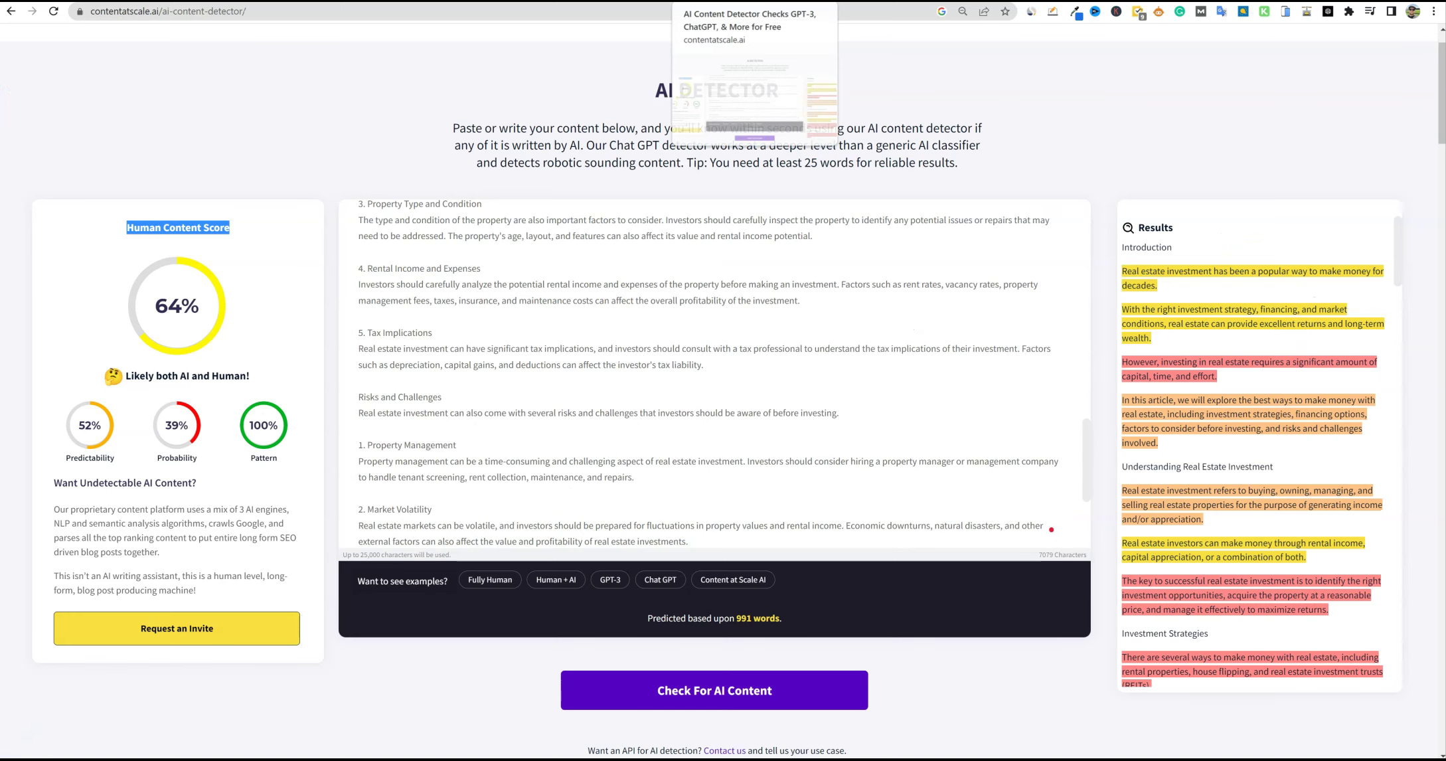
- Replace Content at Scale's text with the Jasper article and check it, scoring 72% human
{"action": "left_click", "coordinate": [472, 323]}
{"action": "key", "text": "ctrl+a"}
{"action": "key", "text": "BackSpace"}
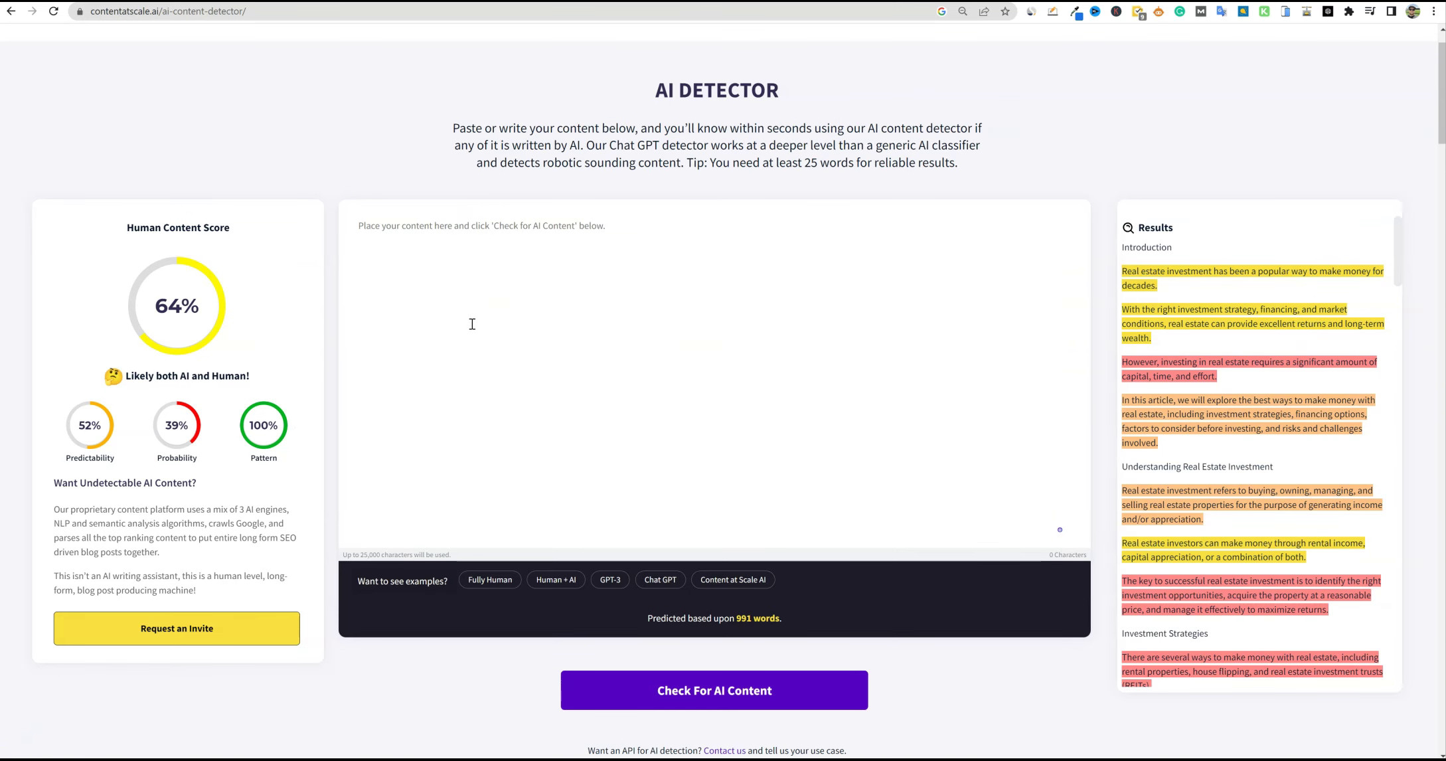
{"action": "key", "text": "ctrl+v"}
{"action": "left_click", "coordinate": [515, 334]}
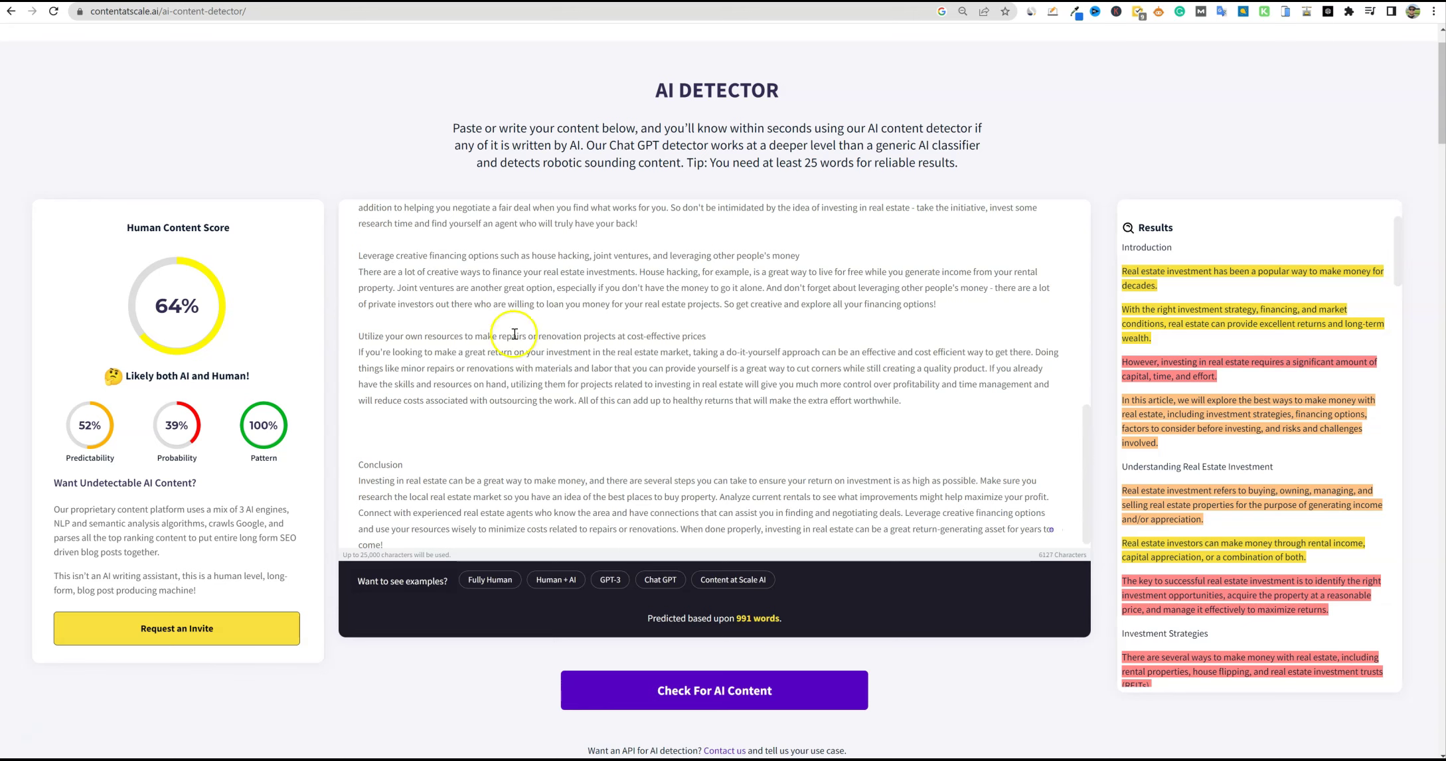
{"action": "left_click", "coordinate": [704, 688]}
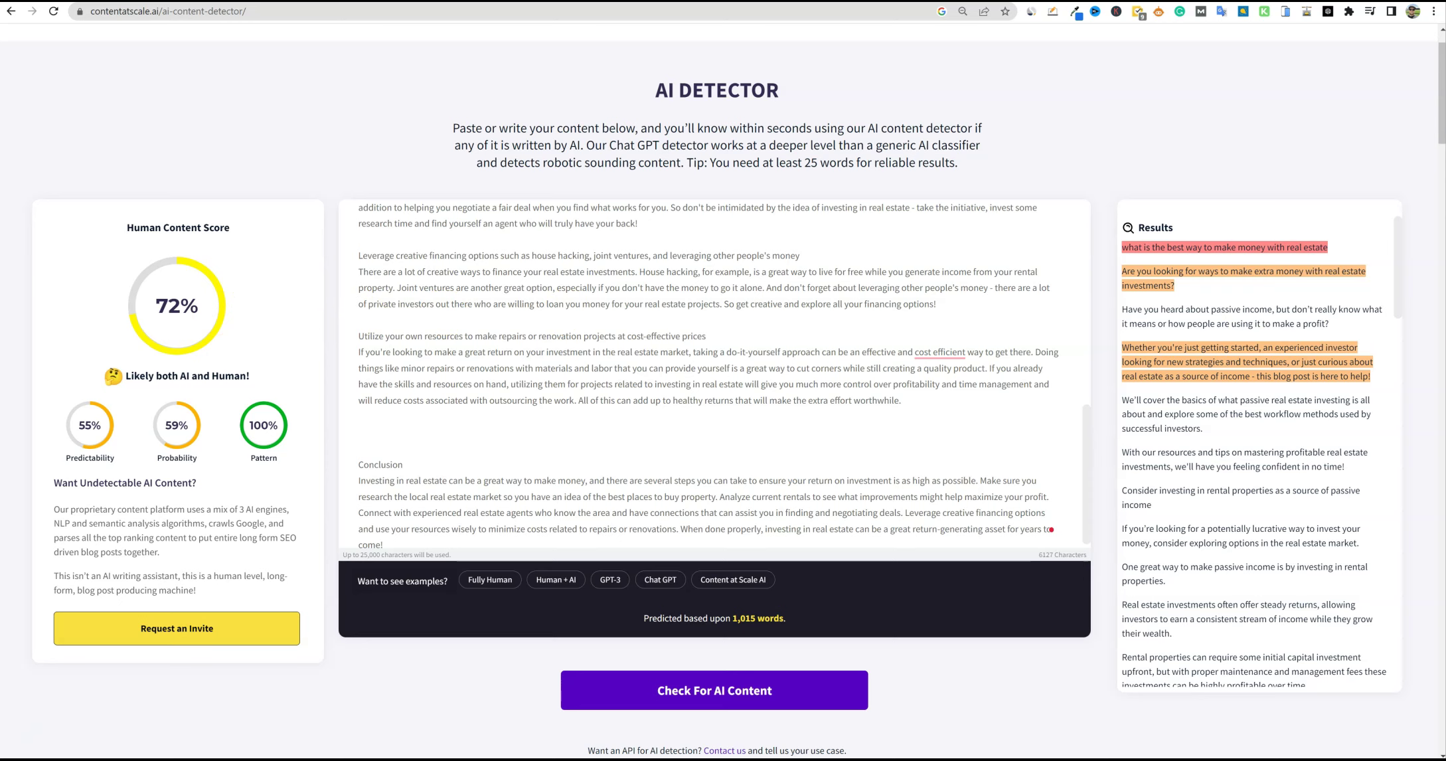
{"action": "key", "text": "ctrl+Tab"}
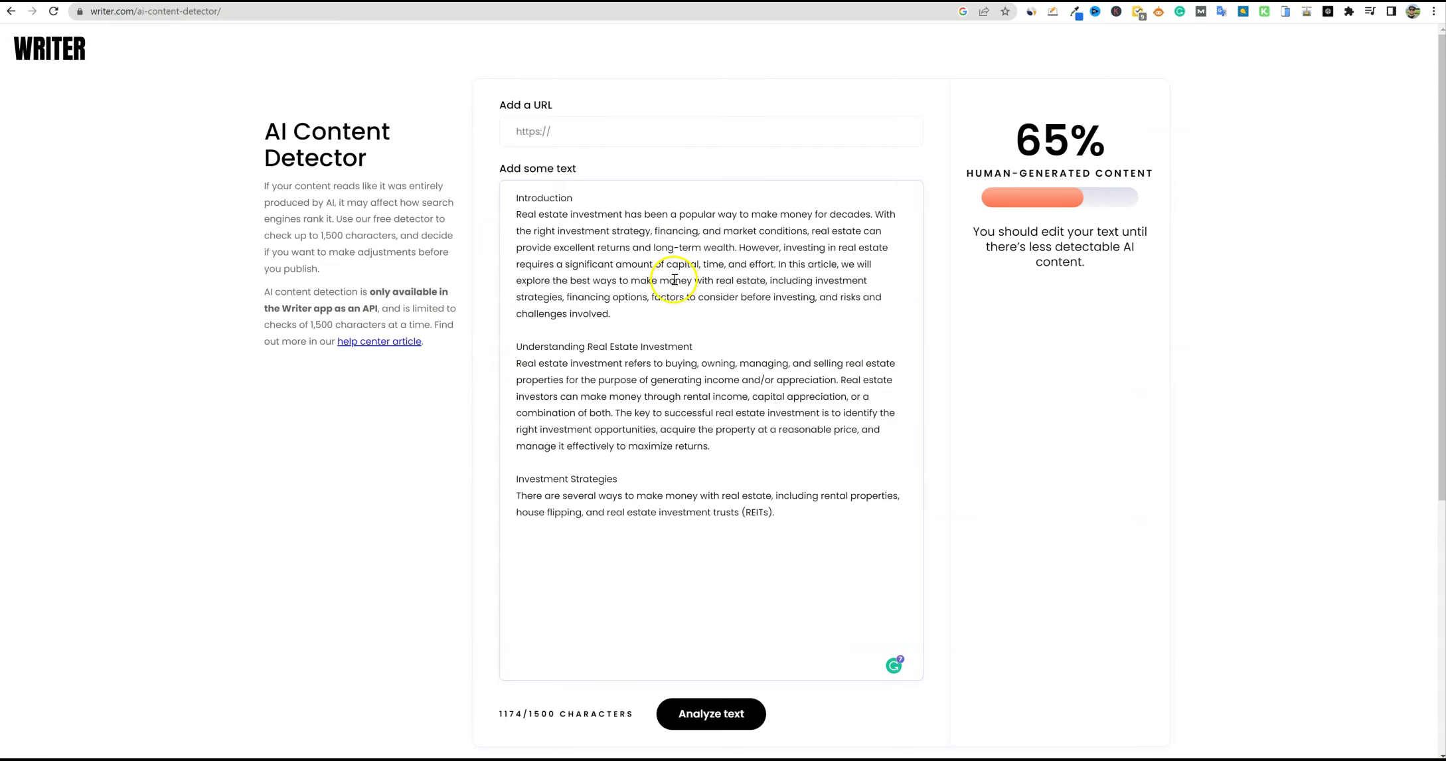
- Paste the Jasper article into Writer, trim it to 1298 characters, and analyze it (100% human)
{"action": "key", "text": "ctrl+a"}
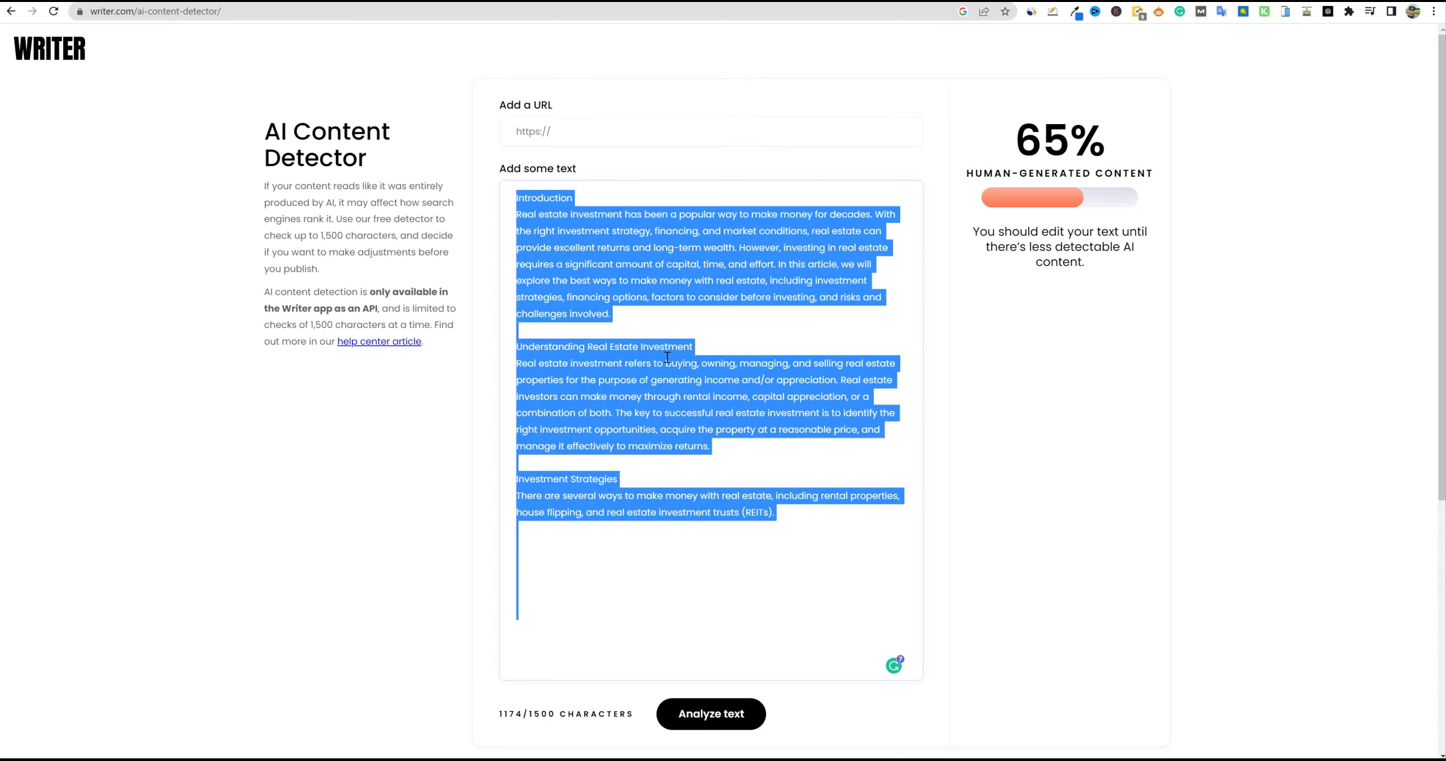
{"action": "key", "text": "BackSpace"}
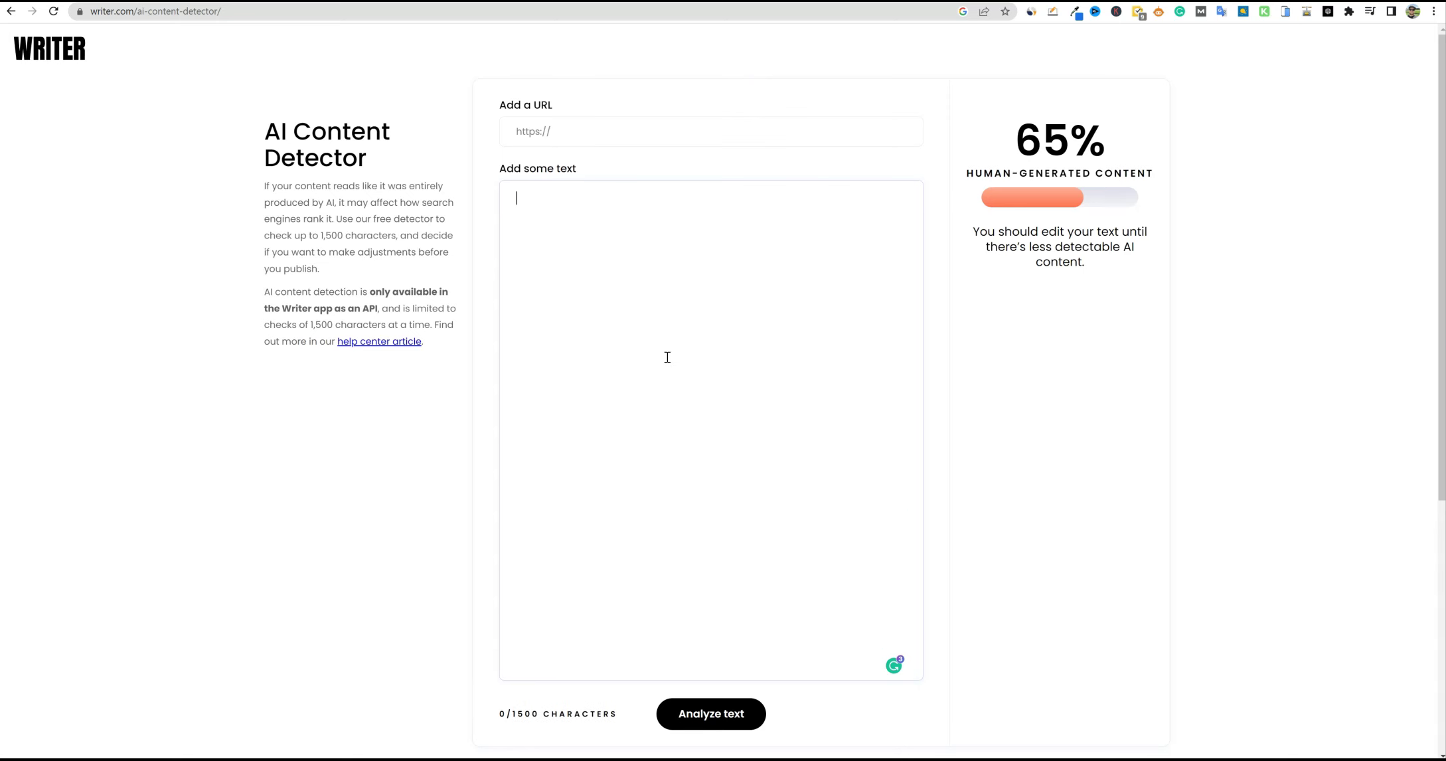
{"action": "key", "text": "ctrl+v"}
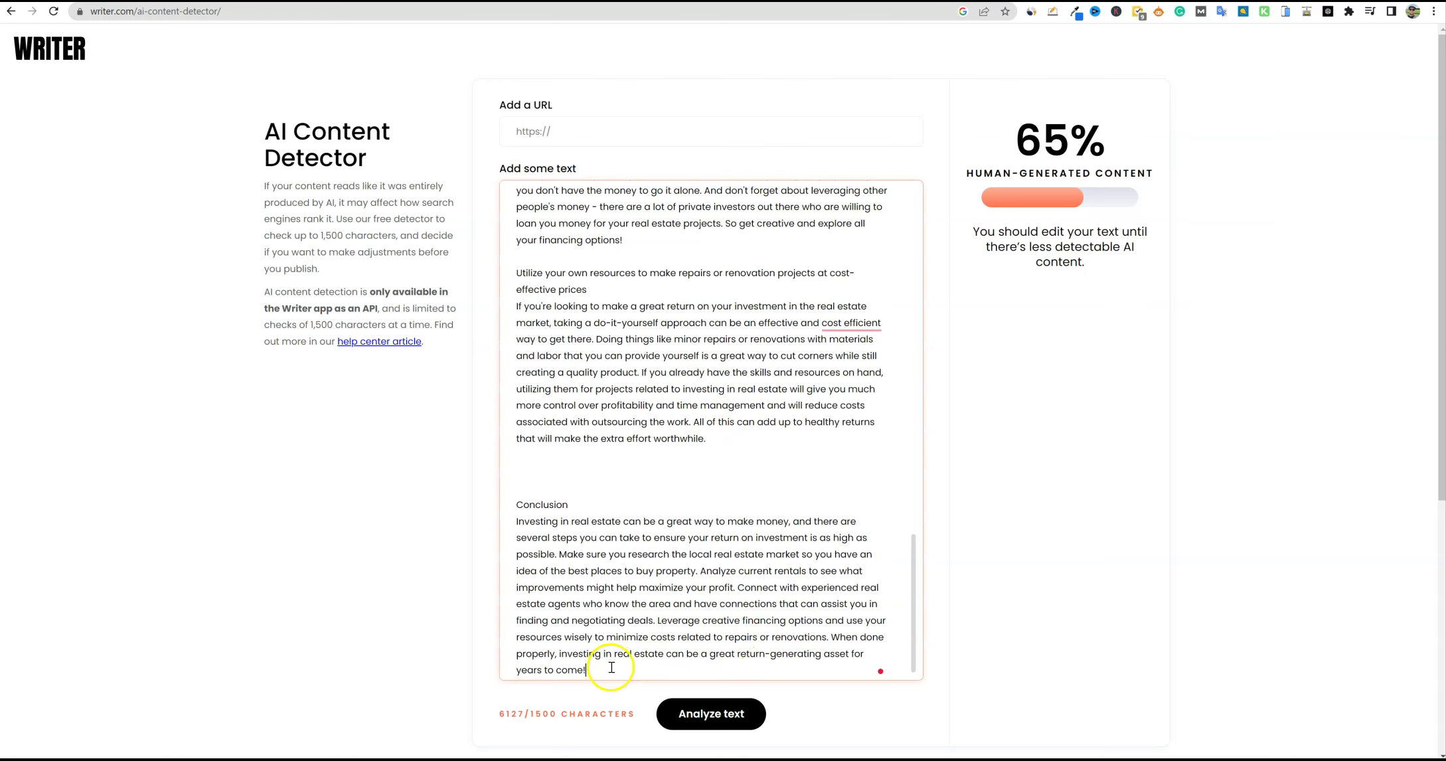
{"action": "left_click", "coordinate": [581, 669]}
{"action": "left_click_drag", "start_coordinate": [581, 669], "coordinate": [518, 664]}
{"action": "key", "text": "BackSpace"}
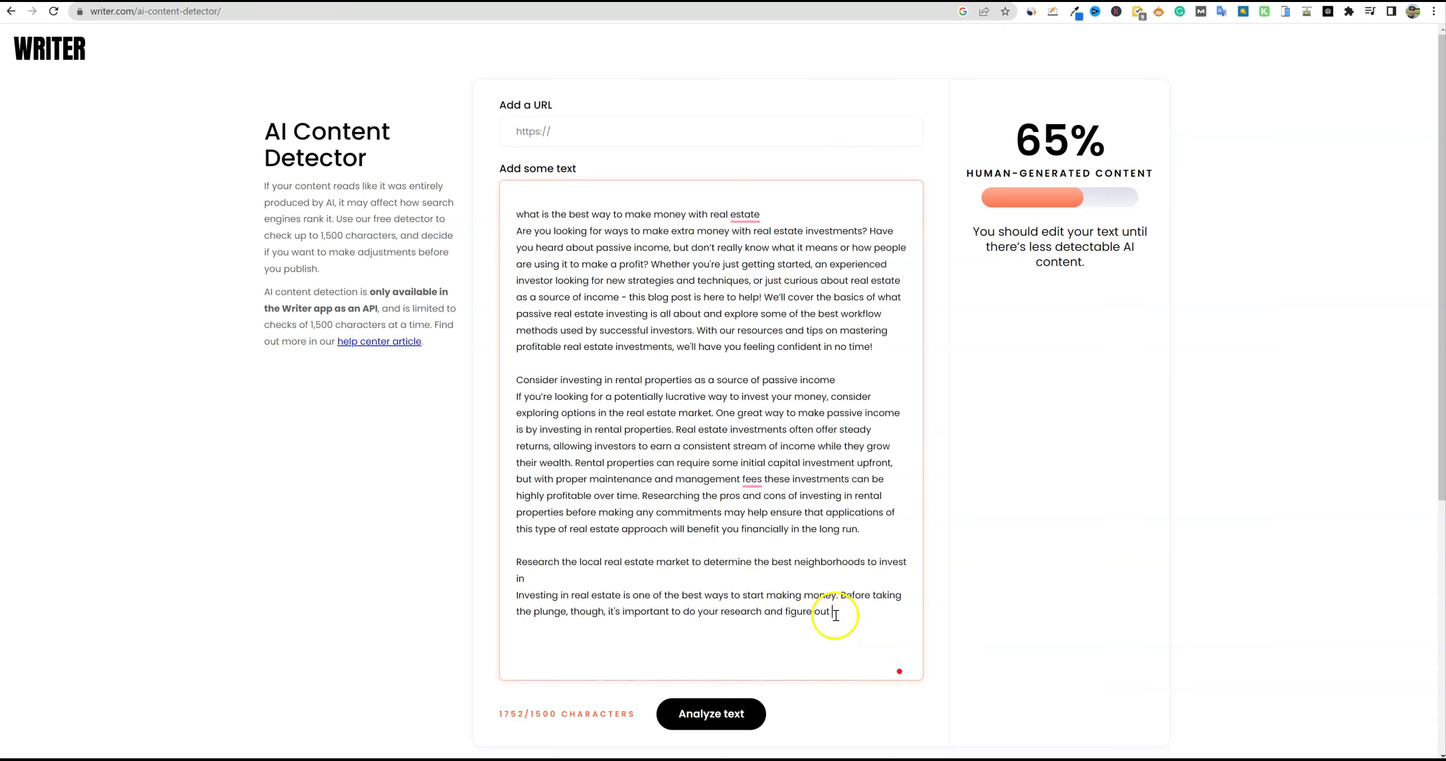
{"action": "left_click_drag", "start_coordinate": [833, 612], "coordinate": [508, 594]}
{"action": "key", "text": "BackSpace"}
{"action": "left_click_drag", "start_coordinate": [863, 530], "coordinate": [644, 500]}
{"action": "key", "text": "BackSpace"}
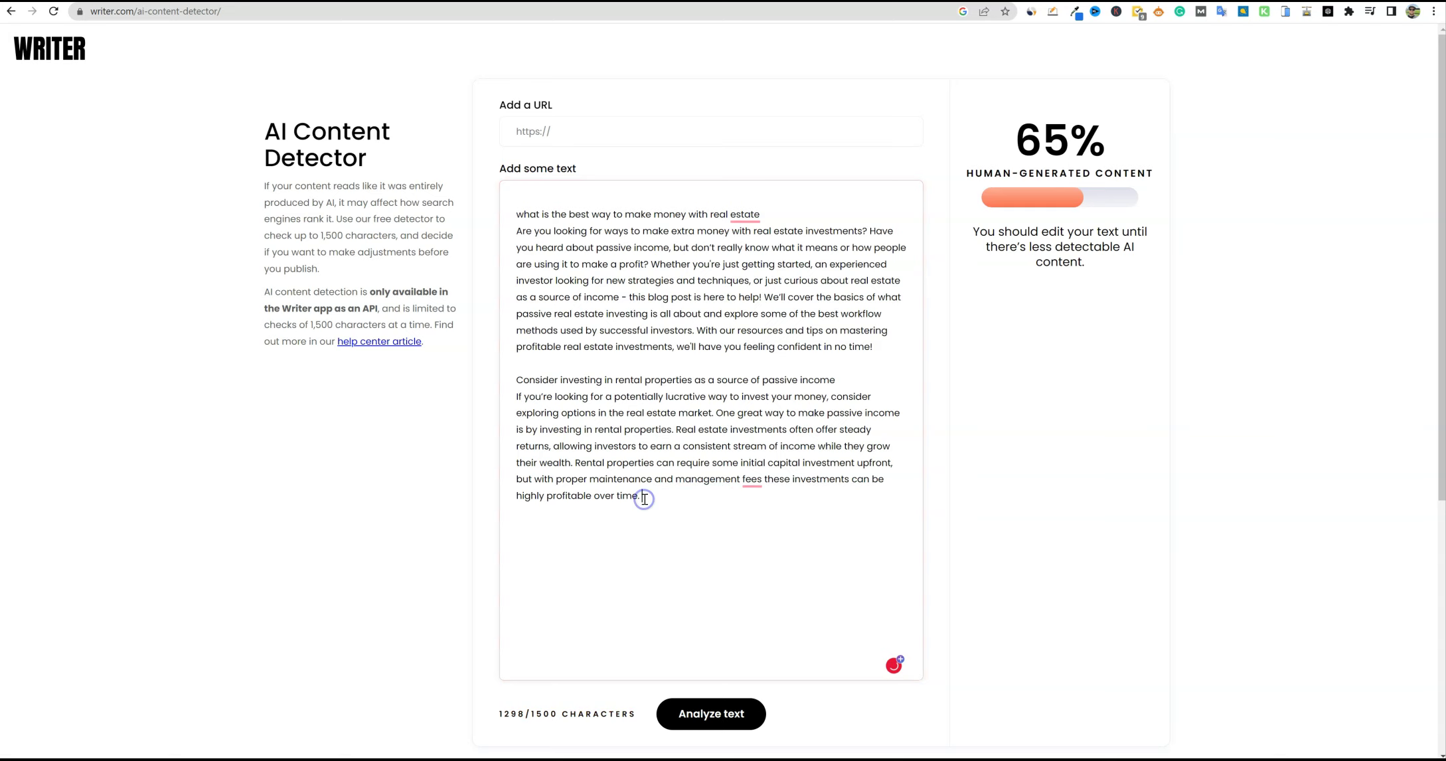
{"action": "left_click", "coordinate": [718, 715]}
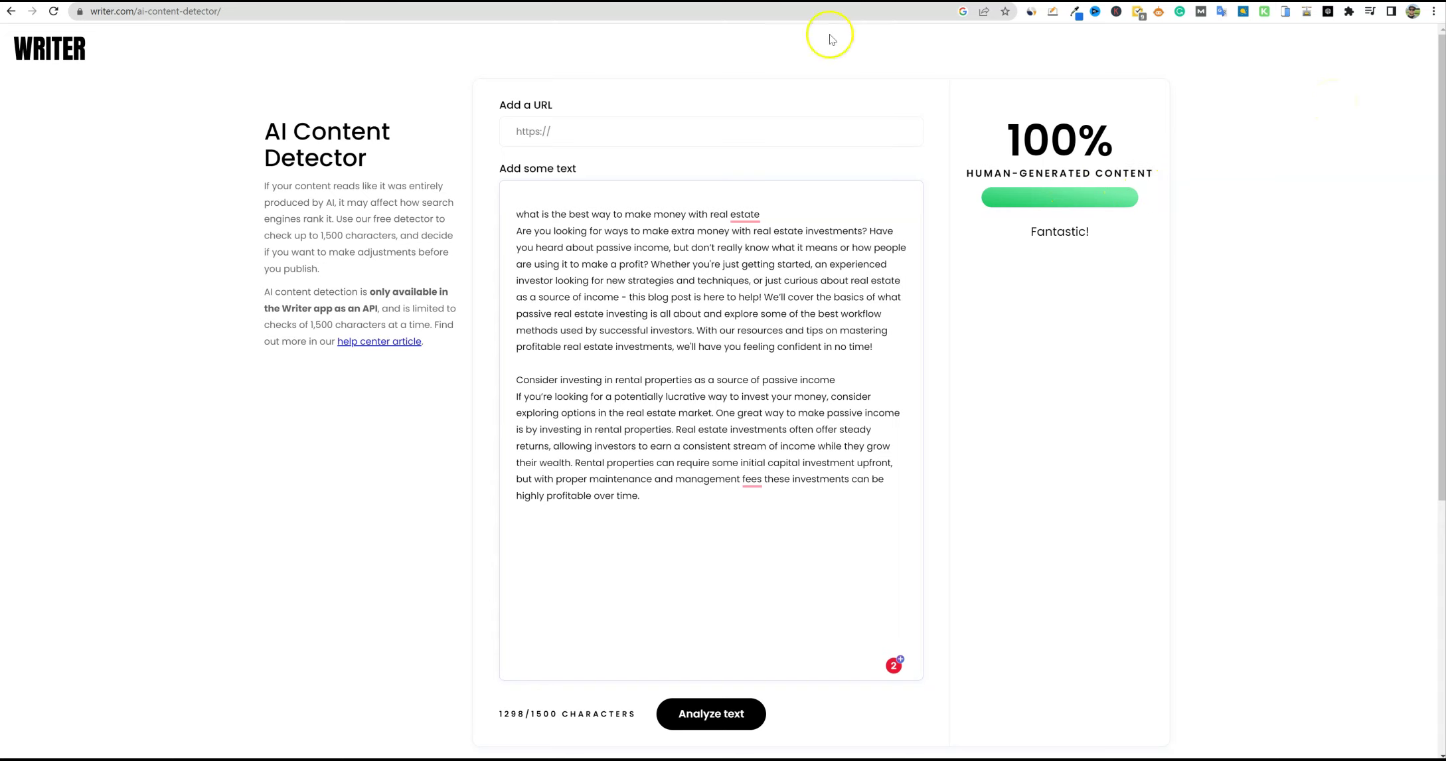
- Read Originality.AI's 65% Original / 35% AI result, then select the whole Copy.ai article
{"action": "key", "text": "ctrl+Tab"}
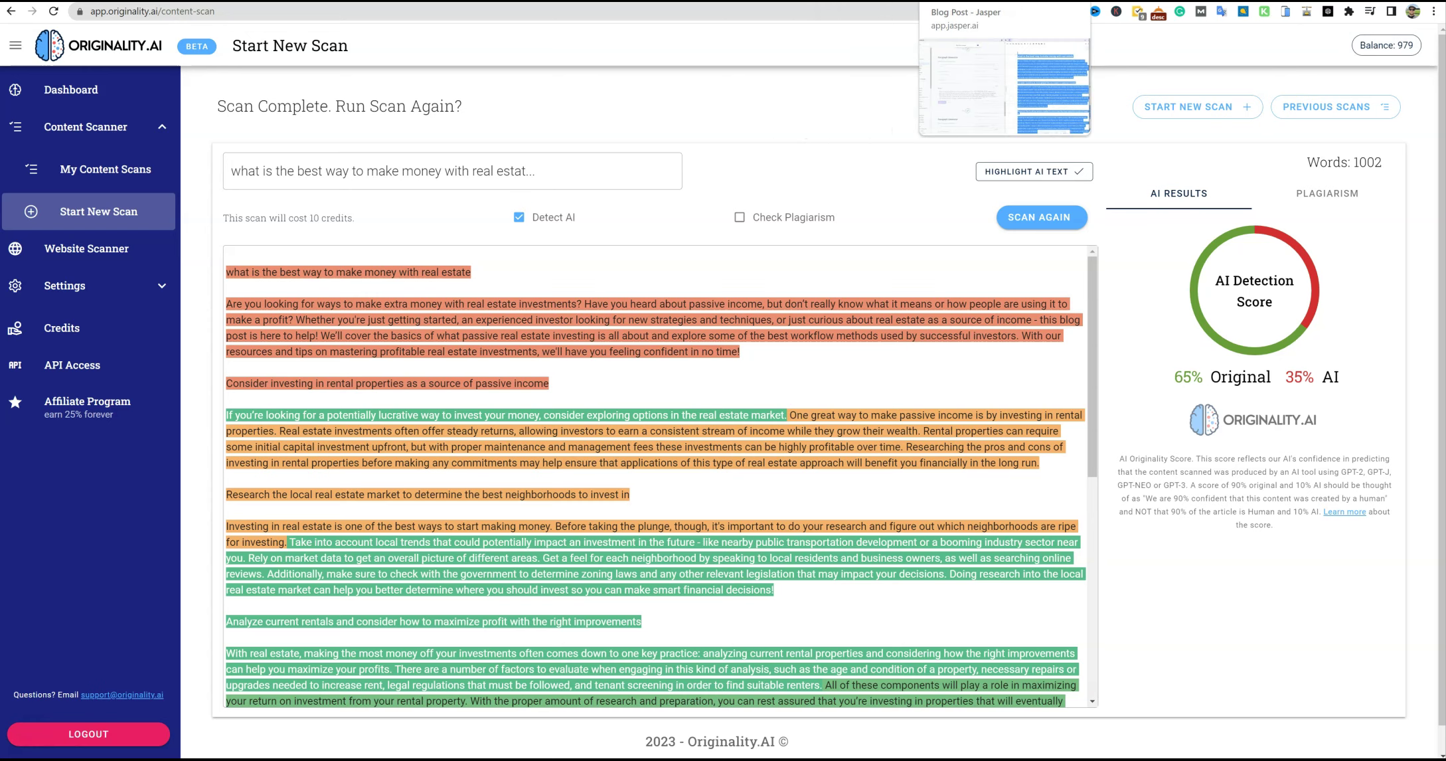
{"action": "left_click", "coordinate": [996, 2]}
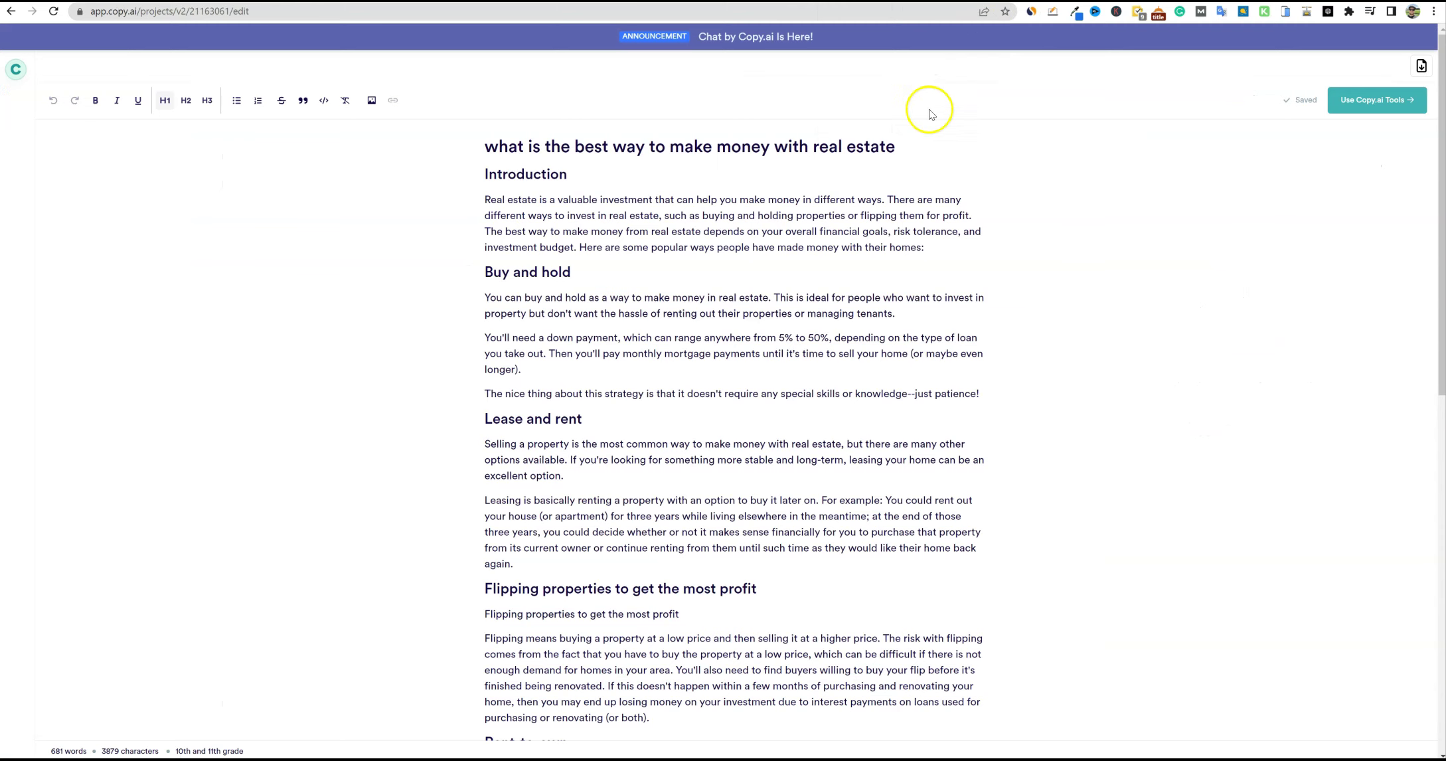
{"action": "left_click", "coordinate": [538, 195]}
{"action": "key", "text": "ctrl+a"}
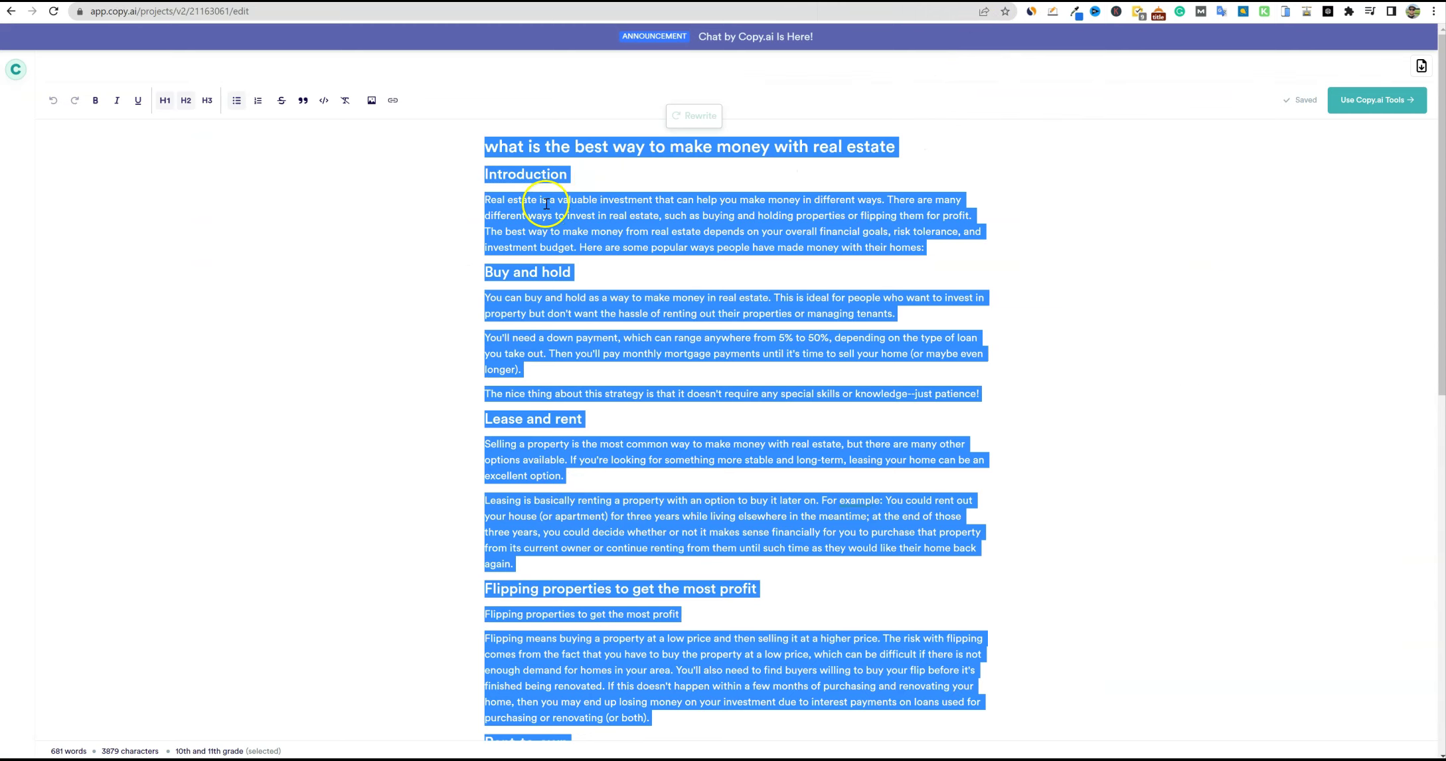
- Replace Originality.AI's text with the 662-word Copy.ai article and rescan it (53% Original, 47% AI)
{"action": "key", "text": "ctrl+shift+Tab"}
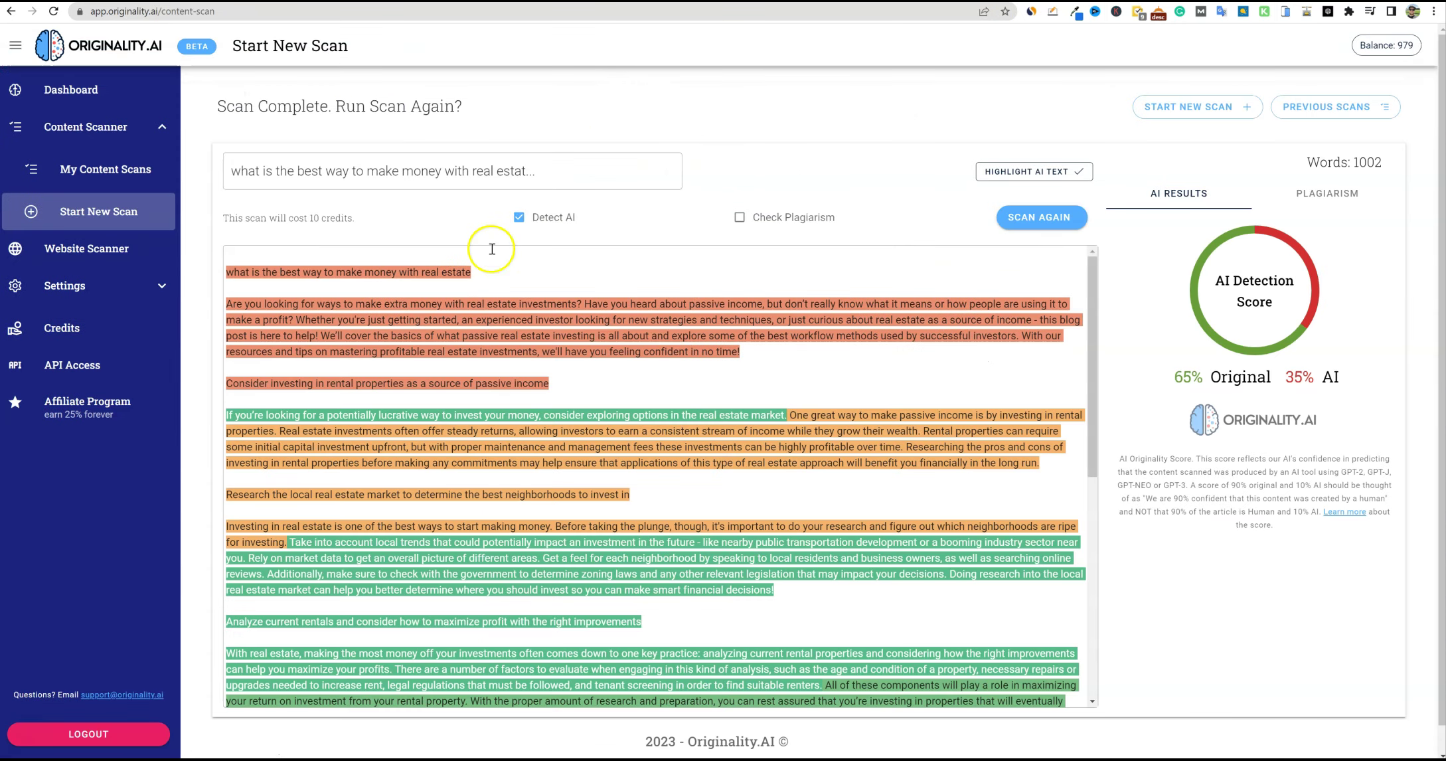
{"action": "left_click", "coordinate": [402, 328]}
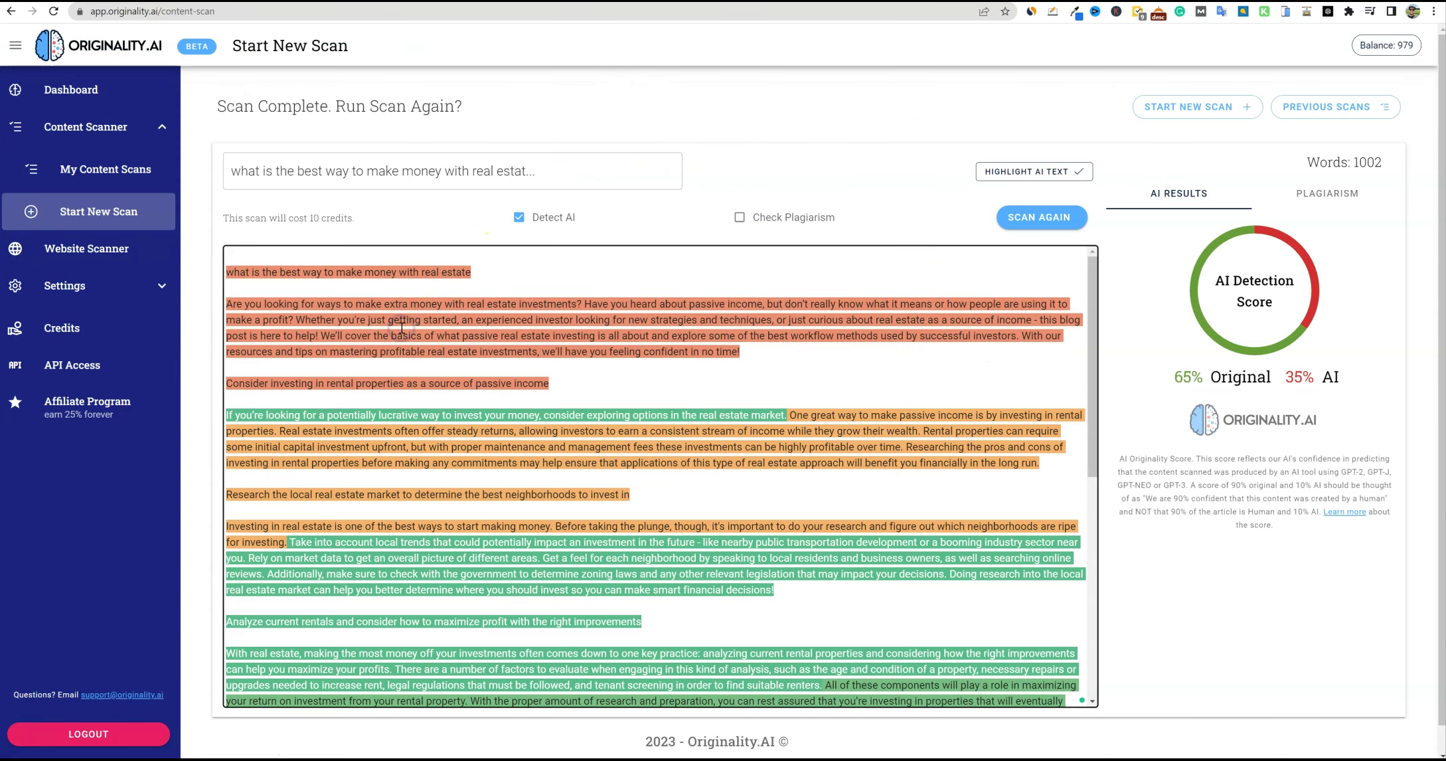
{"action": "key", "text": "ctrl+a"}
{"action": "key", "text": "BackSpace"}
{"action": "key", "text": "ctrl+v"}
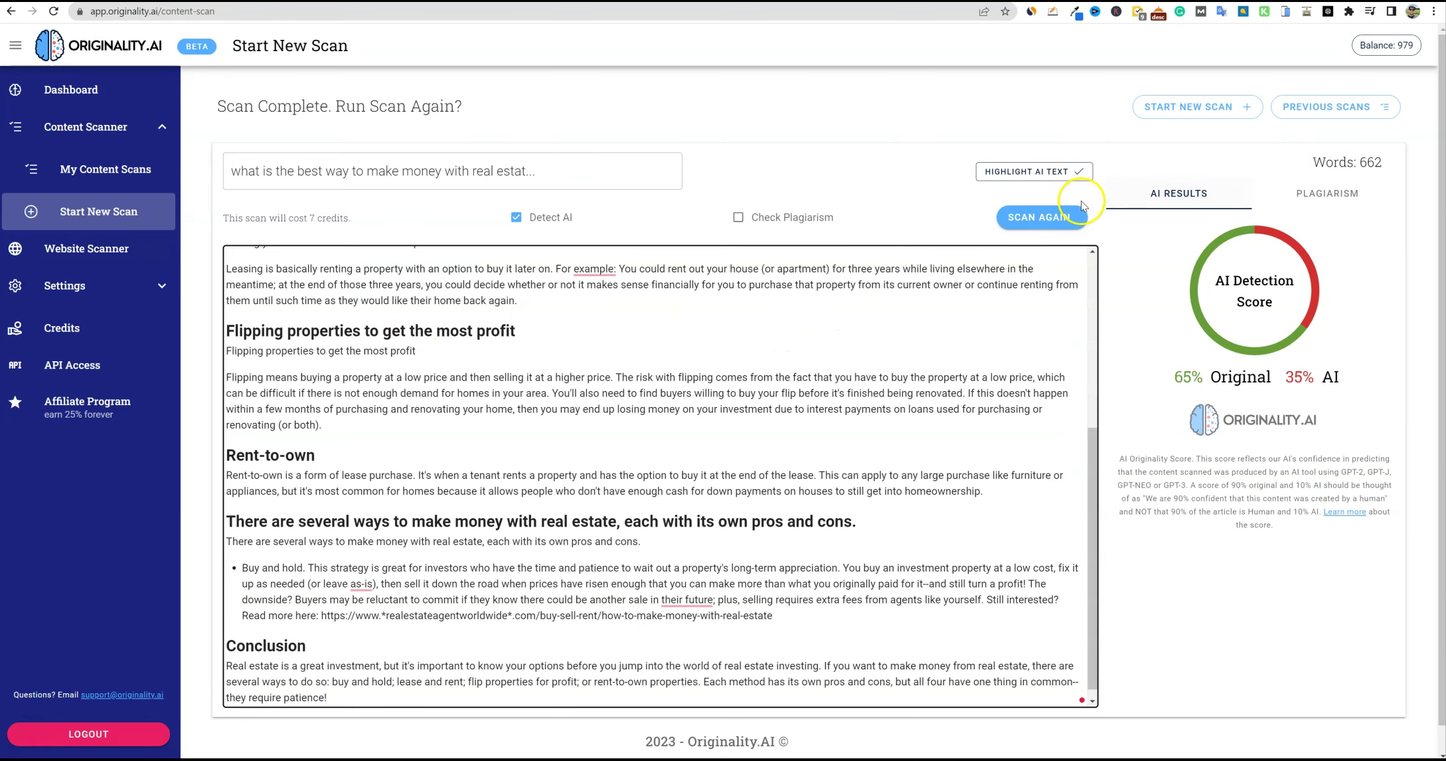
{"action": "left_click", "coordinate": [1043, 218]}
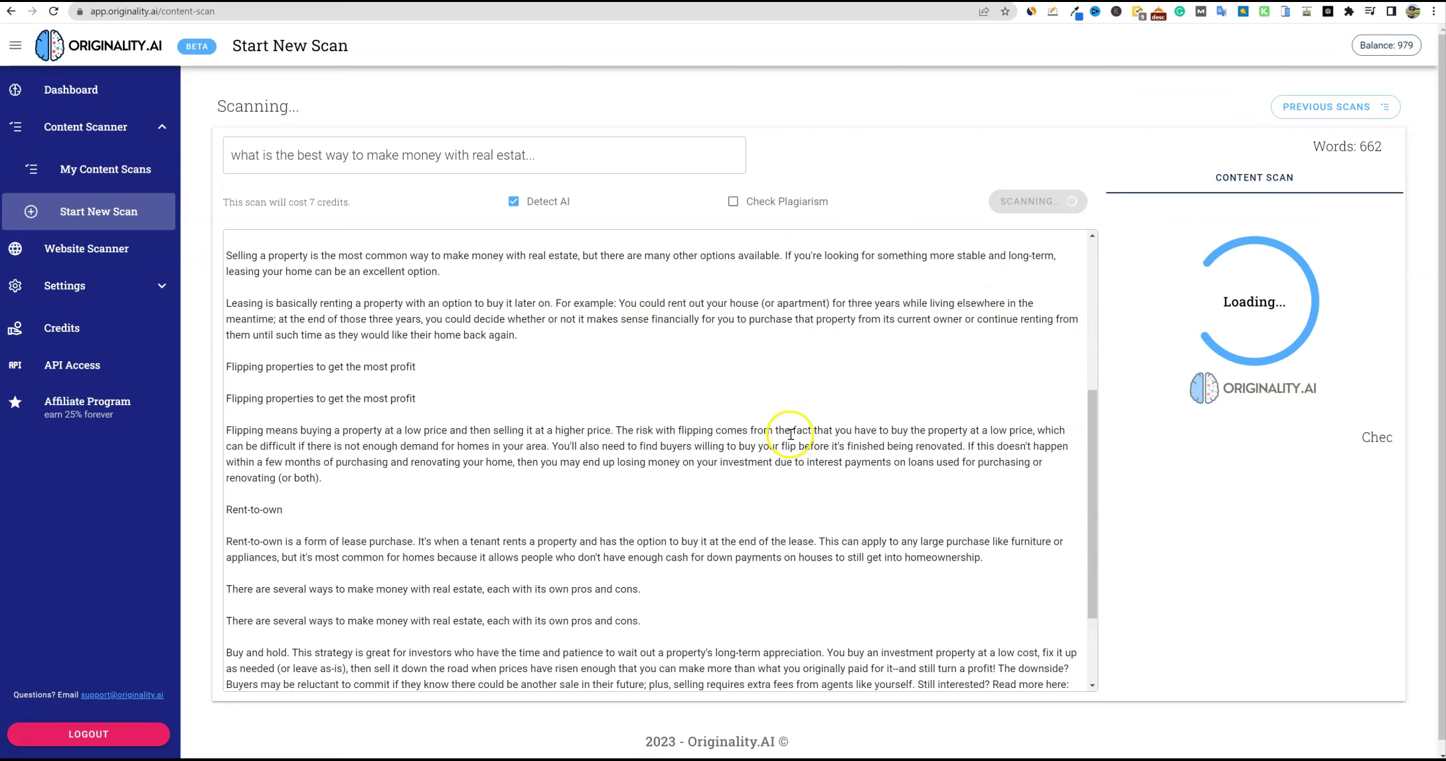
{"action": "scroll", "coordinate": [795, 465], "scroll_direction": "down", "scroll_amount": 2}
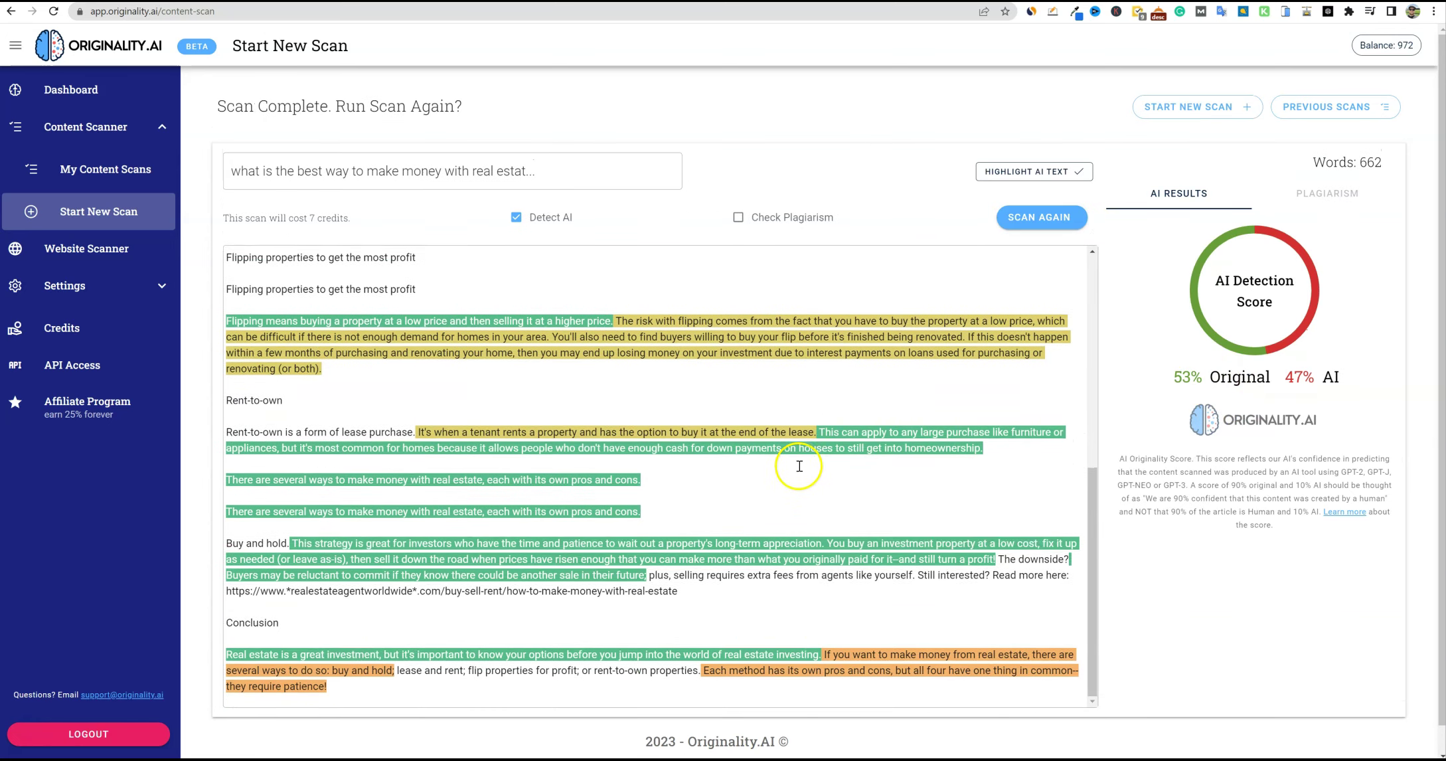
{"action": "scroll", "coordinate": [795, 468], "scroll_direction": "up", "scroll_amount": 7}
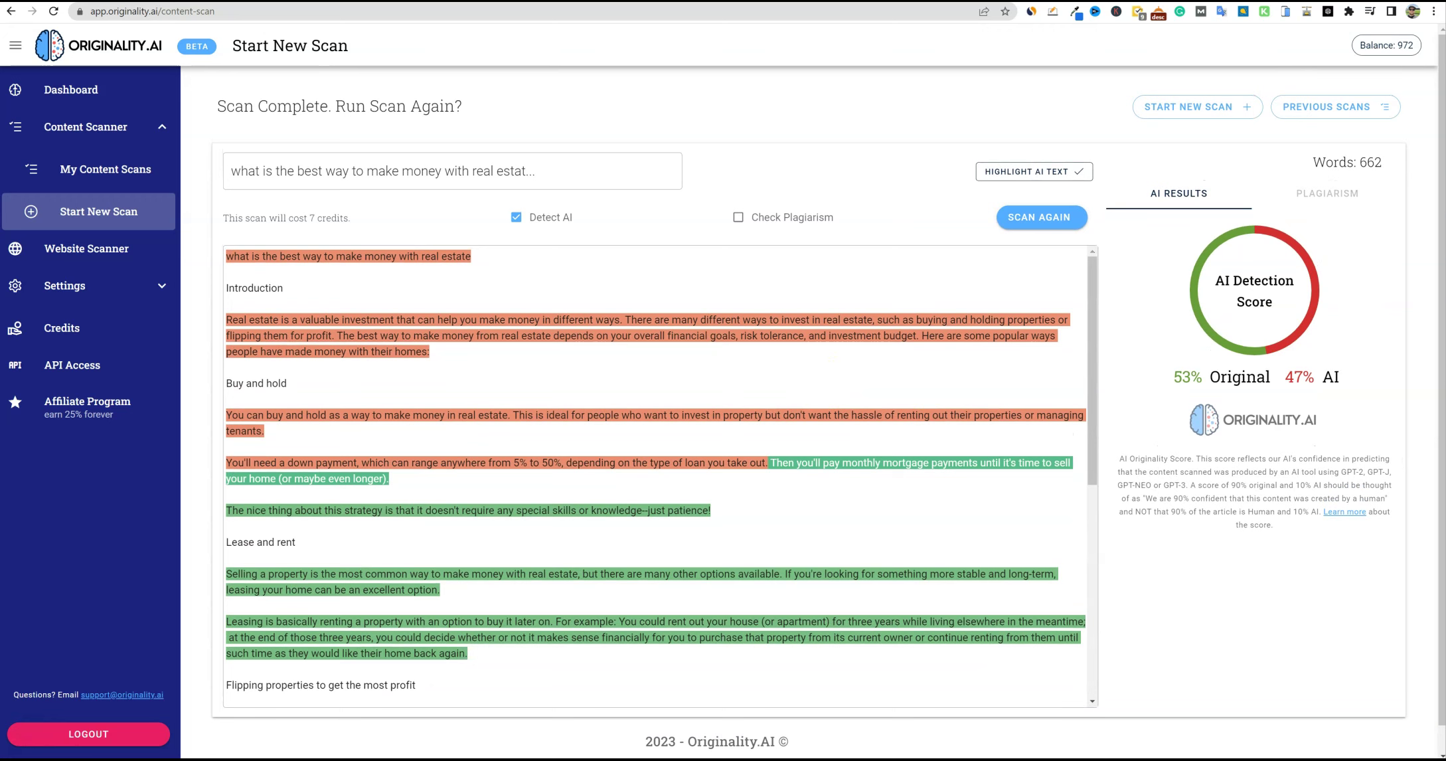
- Paste the Copy.ai article into Content at Scale and check it, scoring 61% human from 675 words
{"action": "left_click", "coordinate": [679, 13]}
{"action": "left_click", "coordinate": [502, 345]}
{"action": "key", "text": "ctrl+a"}
{"action": "key", "text": "BackSpace"}
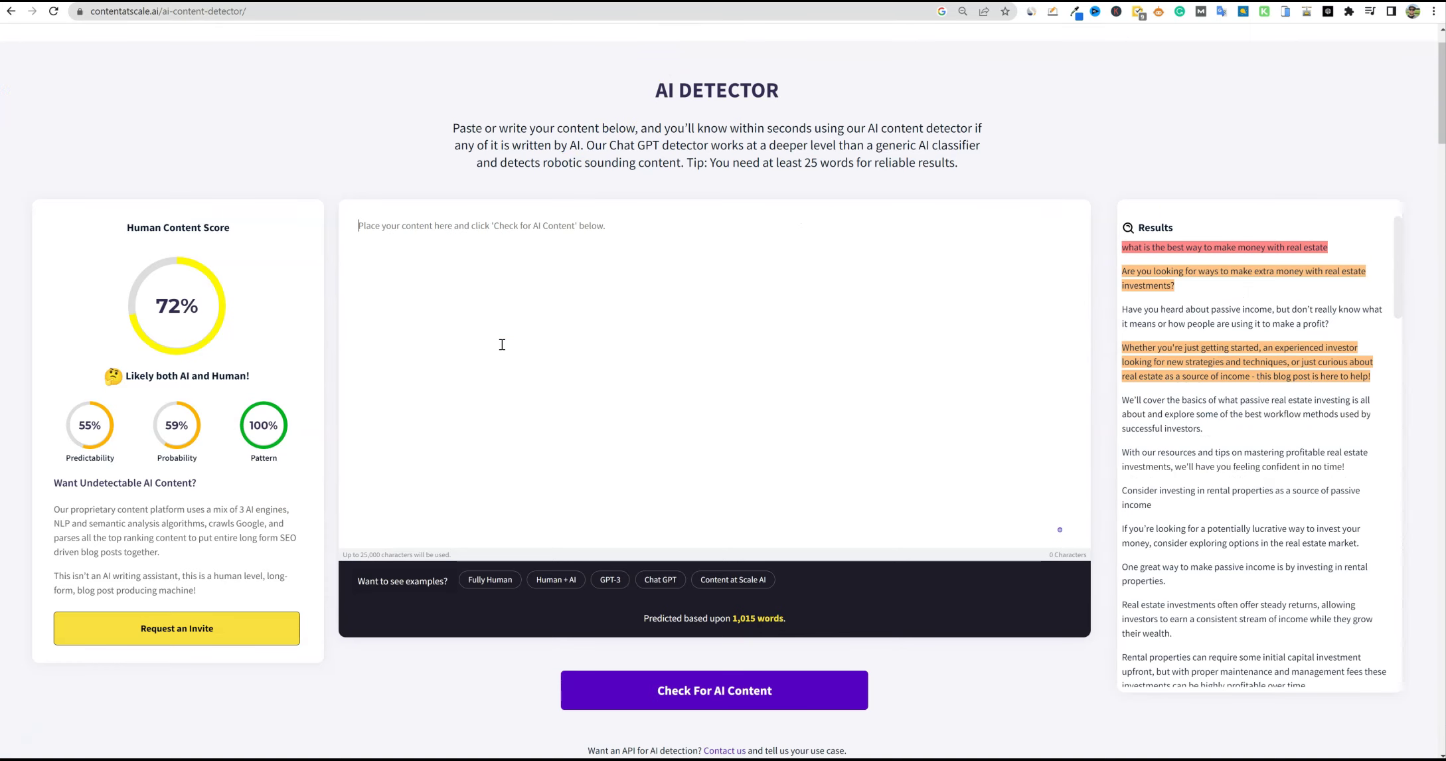
{"action": "key", "text": "ctrl+v"}
{"action": "left_click", "coordinate": [703, 691]}
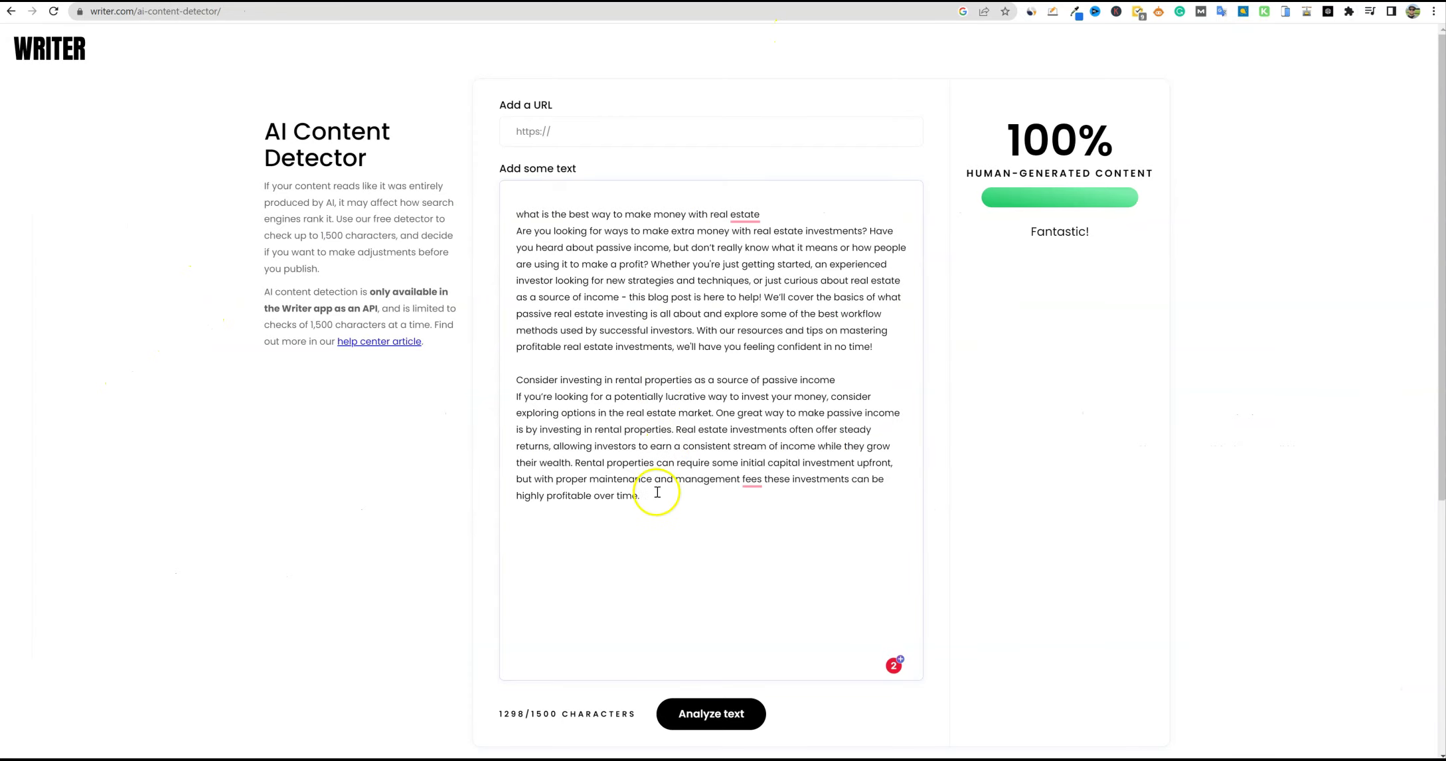
- Paste the Copy.ai article into Writer, trim it under the character limit, then select the Scalenut article
{"action": "left_click_drag", "start_coordinate": [655, 492], "coordinate": [478, 203]}
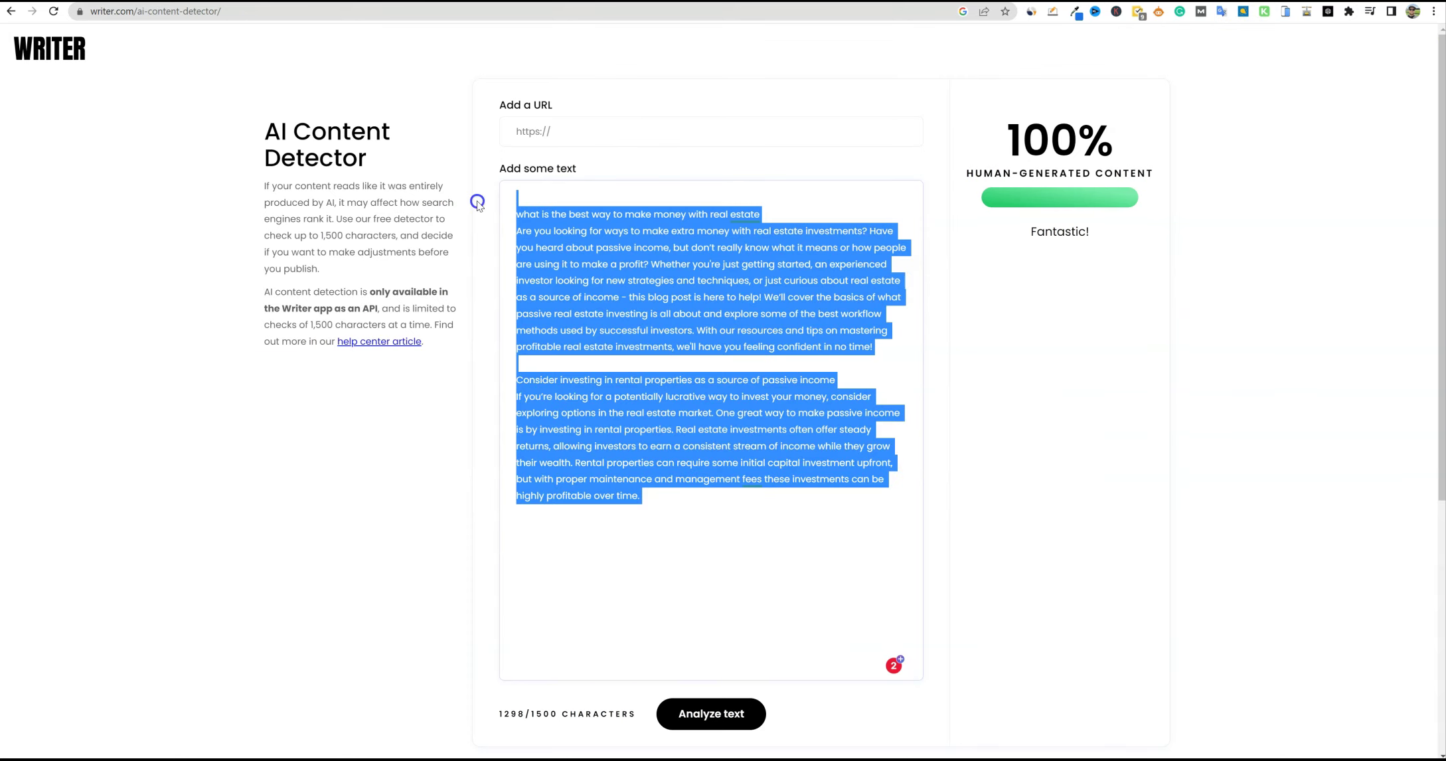
{"action": "key", "text": "ctrl+v"}
{"action": "scroll", "coordinate": [857, 623], "scroll_direction": "down", "scroll_amount": 5}
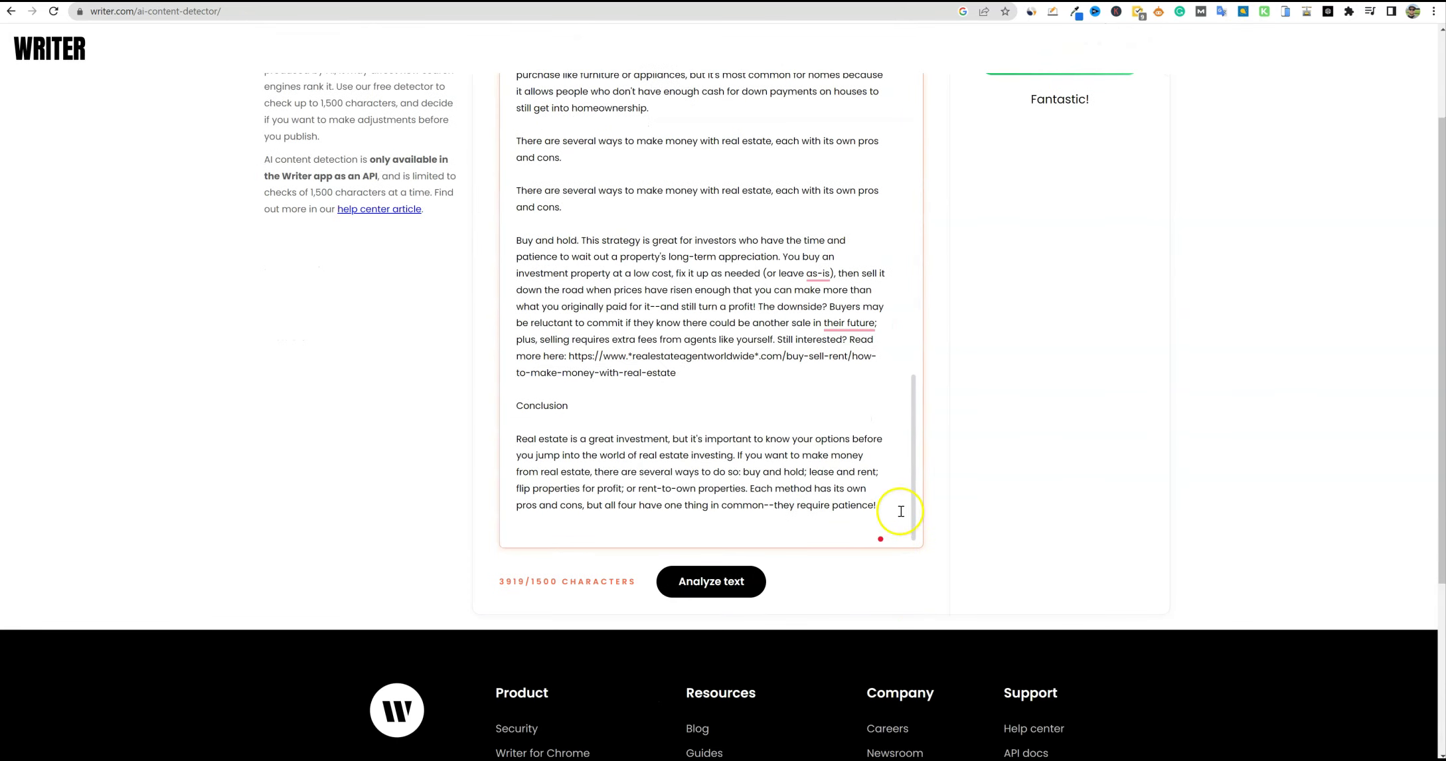
{"action": "left_click_drag", "start_coordinate": [901, 511], "coordinate": [827, 642]}
{"action": "key", "text": "BackSpace"}
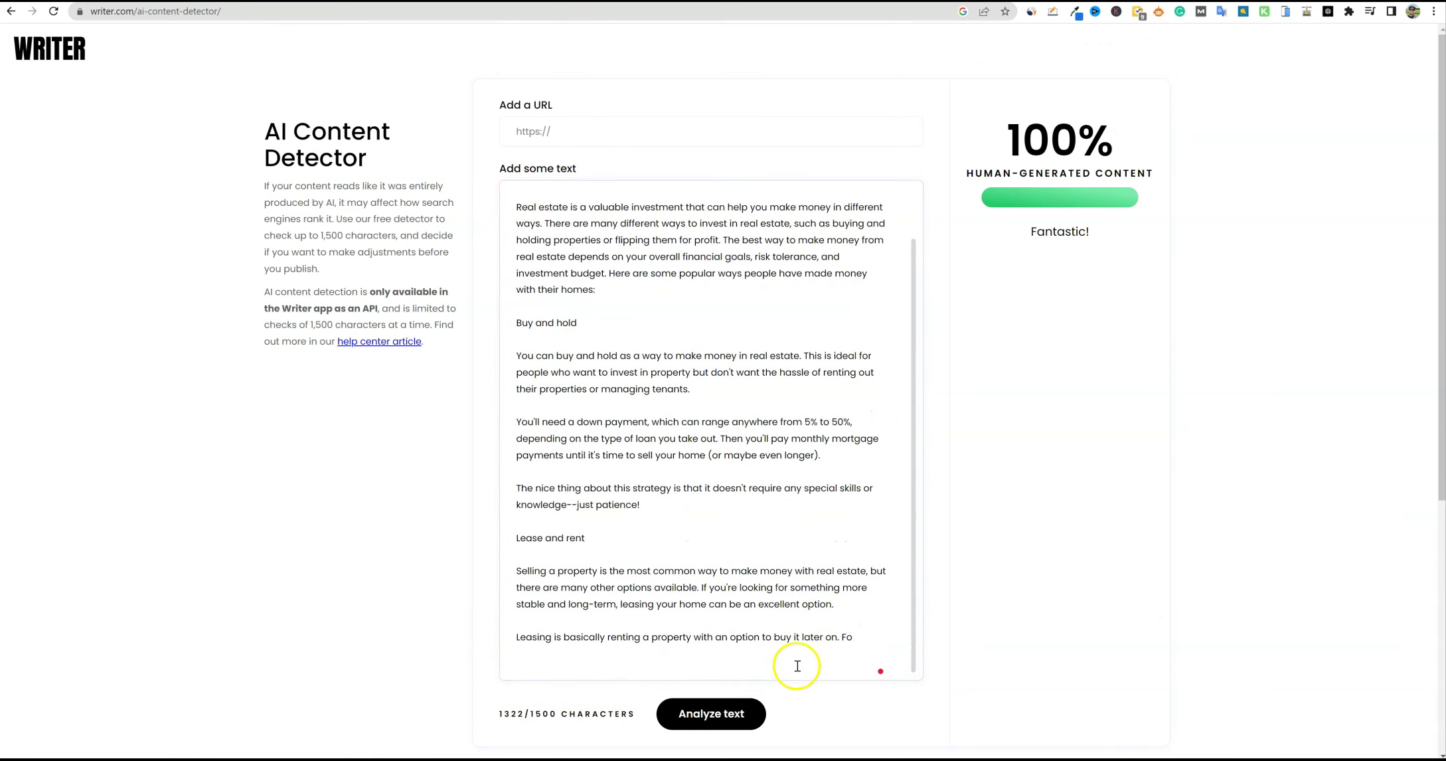
{"action": "double_click", "coordinate": [847, 637]}
{"action": "key", "text": "BackSpace"}
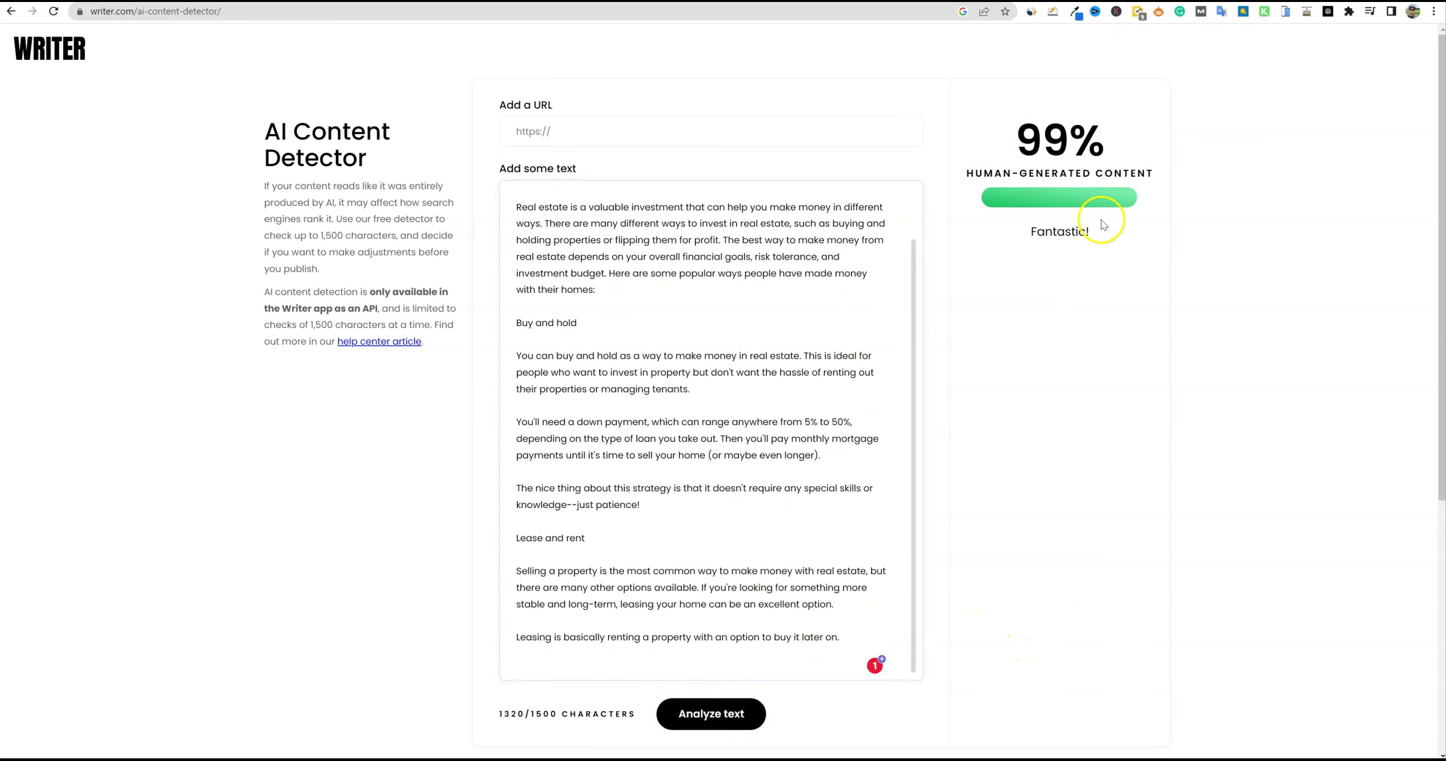
{"action": "scroll", "coordinate": [820, 626], "scroll_direction": "down", "scroll_amount": 3}
{"action": "scroll", "coordinate": [817, 458], "scroll_direction": "up", "scroll_amount": 3}
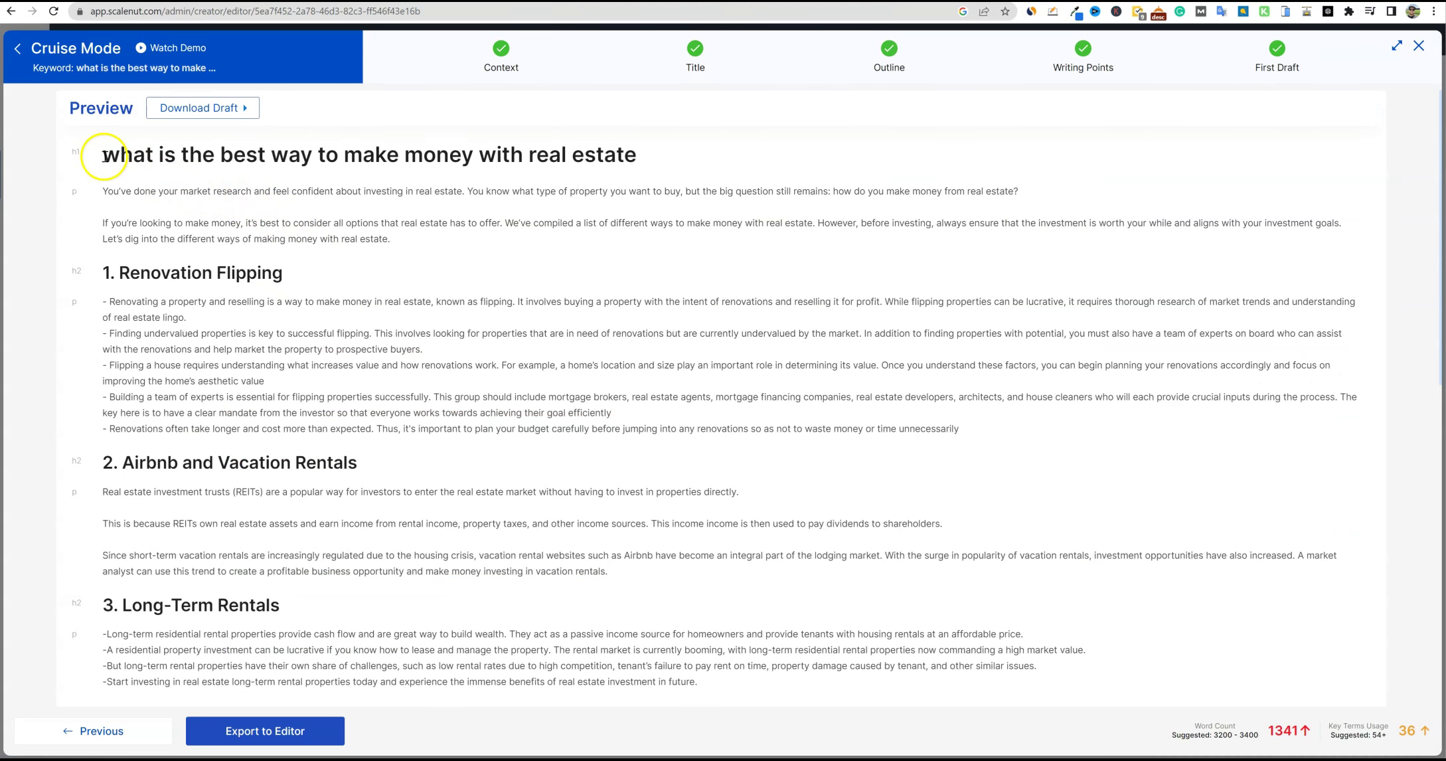
{"action": "left_click_drag", "start_coordinate": [97, 157], "coordinate": [475, 662]}
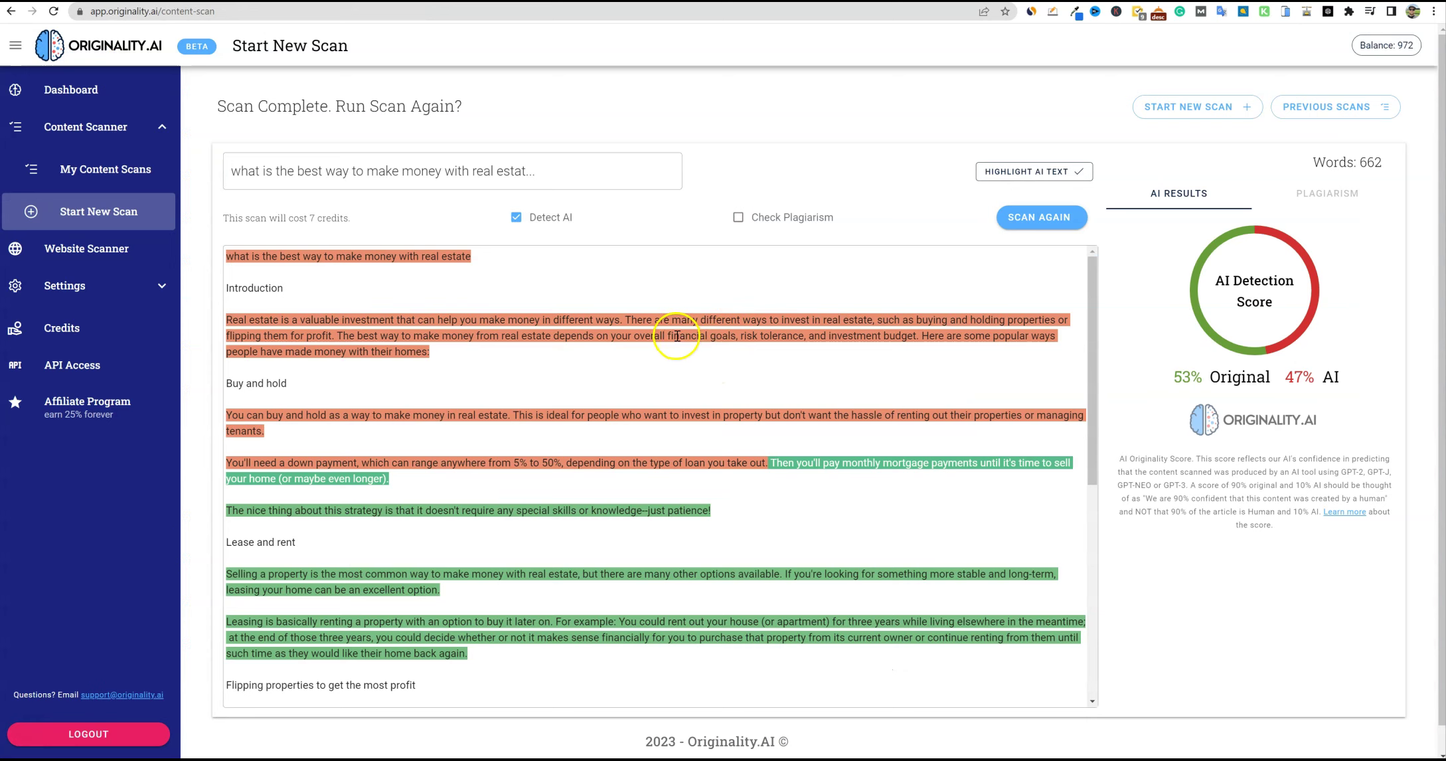
- Replace the scanned text with the 1301-word Scalenut article and rescan it (15% Original, 85% AI)
{"action": "left_click", "coordinate": [676, 336]}
{"action": "key", "text": "ctrl+a"}
{"action": "key", "text": "BackSpace"}
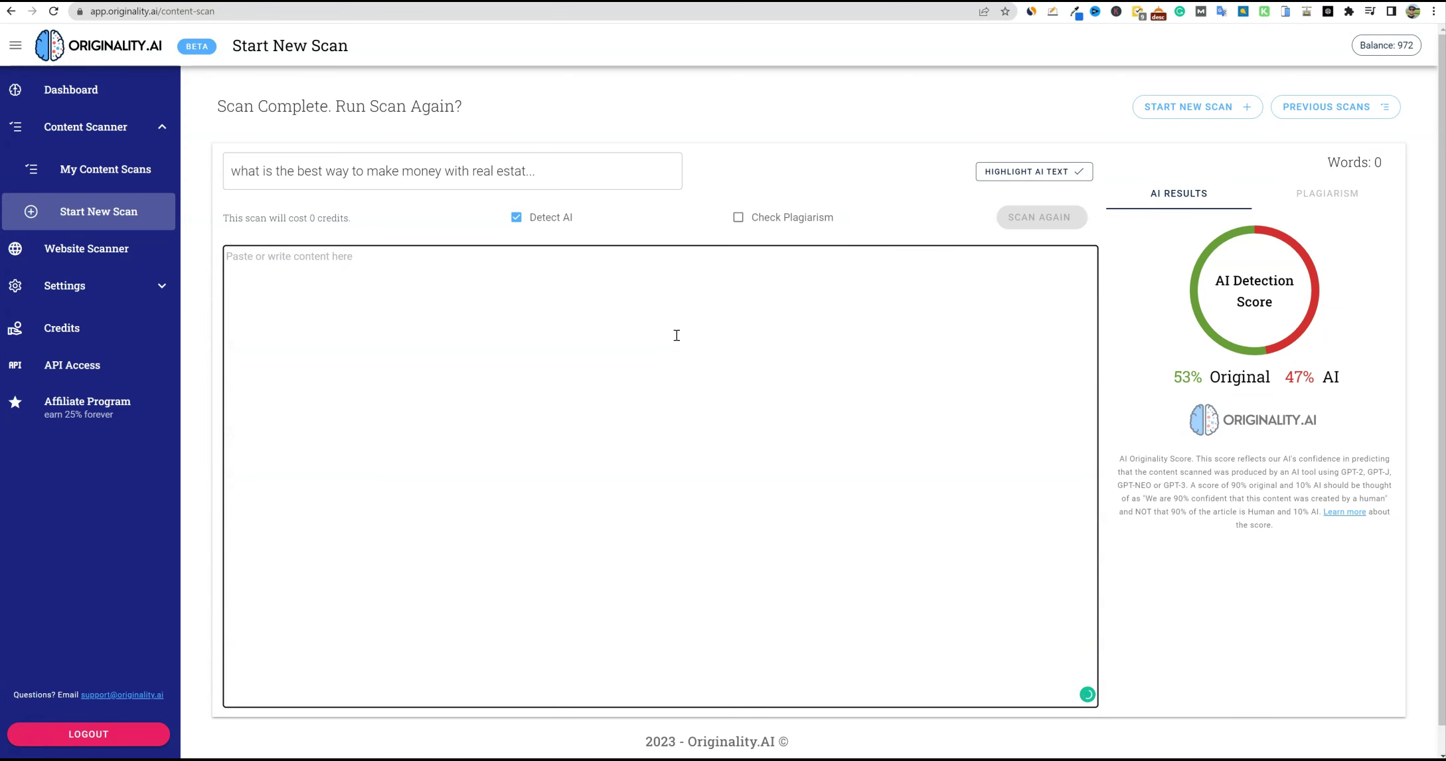
{"action": "key", "text": "ctrl+v"}
{"action": "left_click", "coordinate": [1029, 216]}
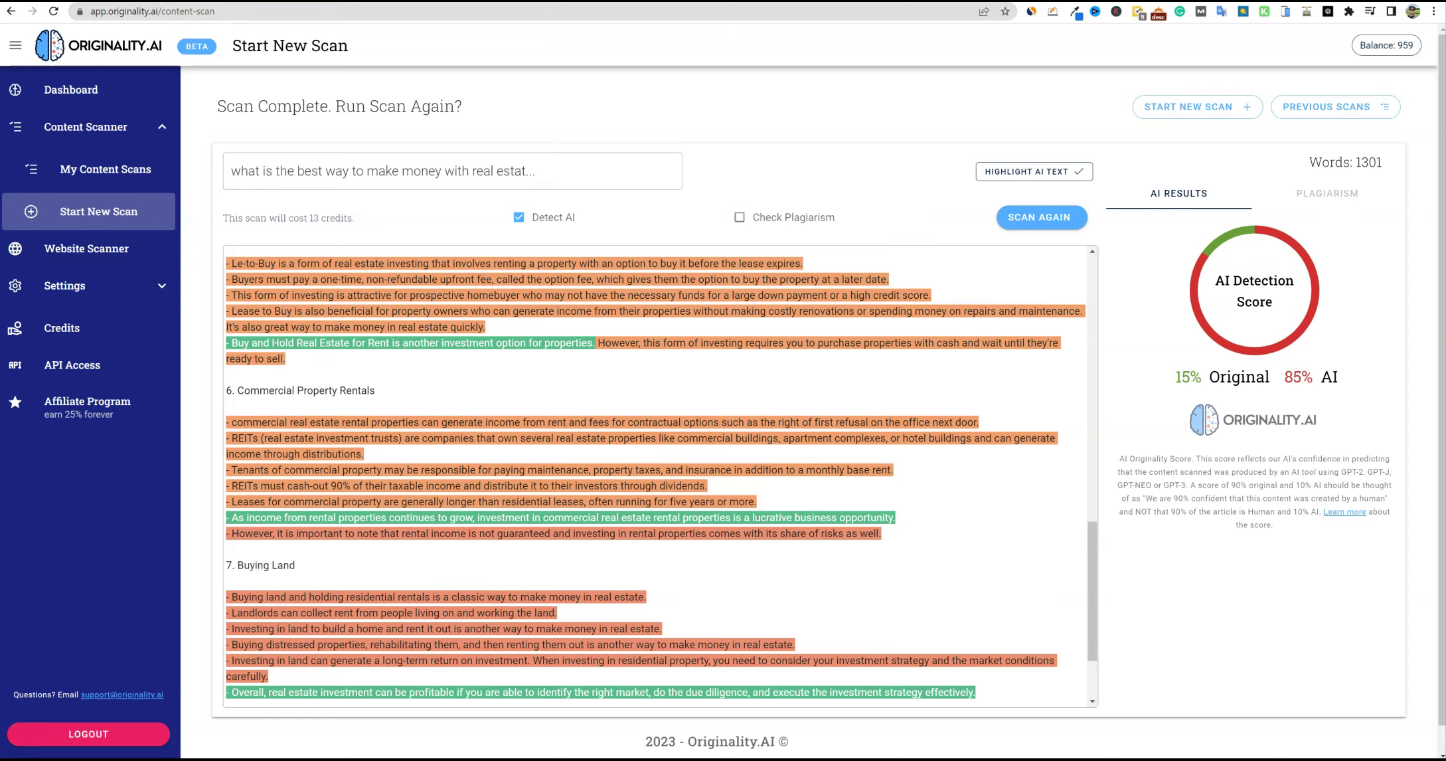
- Paste the Scalenut article into Content at Scale and check it, scoring 86% human from 1,333 words
{"action": "key", "text": "ctrl+Tab"}
{"action": "key", "text": "ctrl+a"}
{"action": "key", "text": "Delete"}
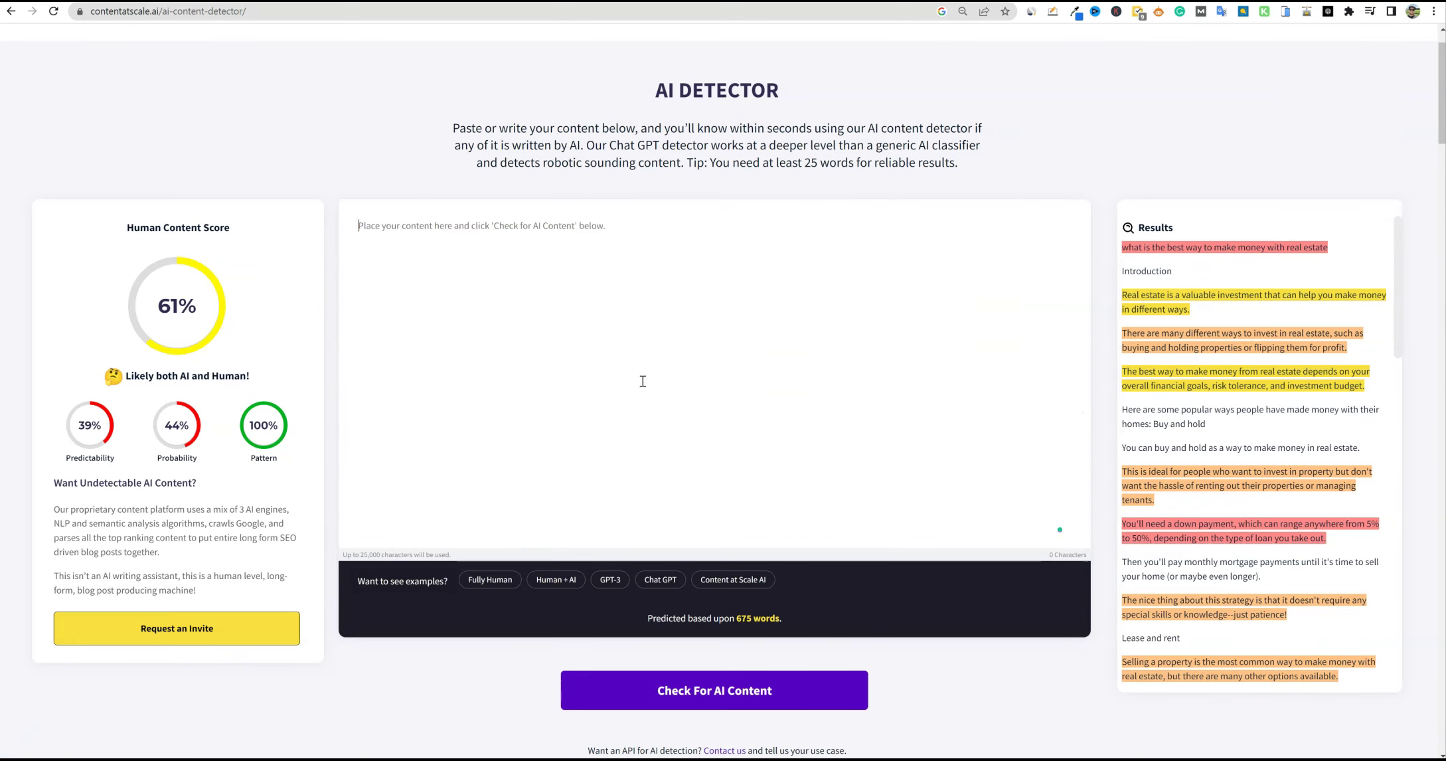
{"action": "key", "text": "ctrl+v"}
{"action": "left_click", "coordinate": [719, 701]}
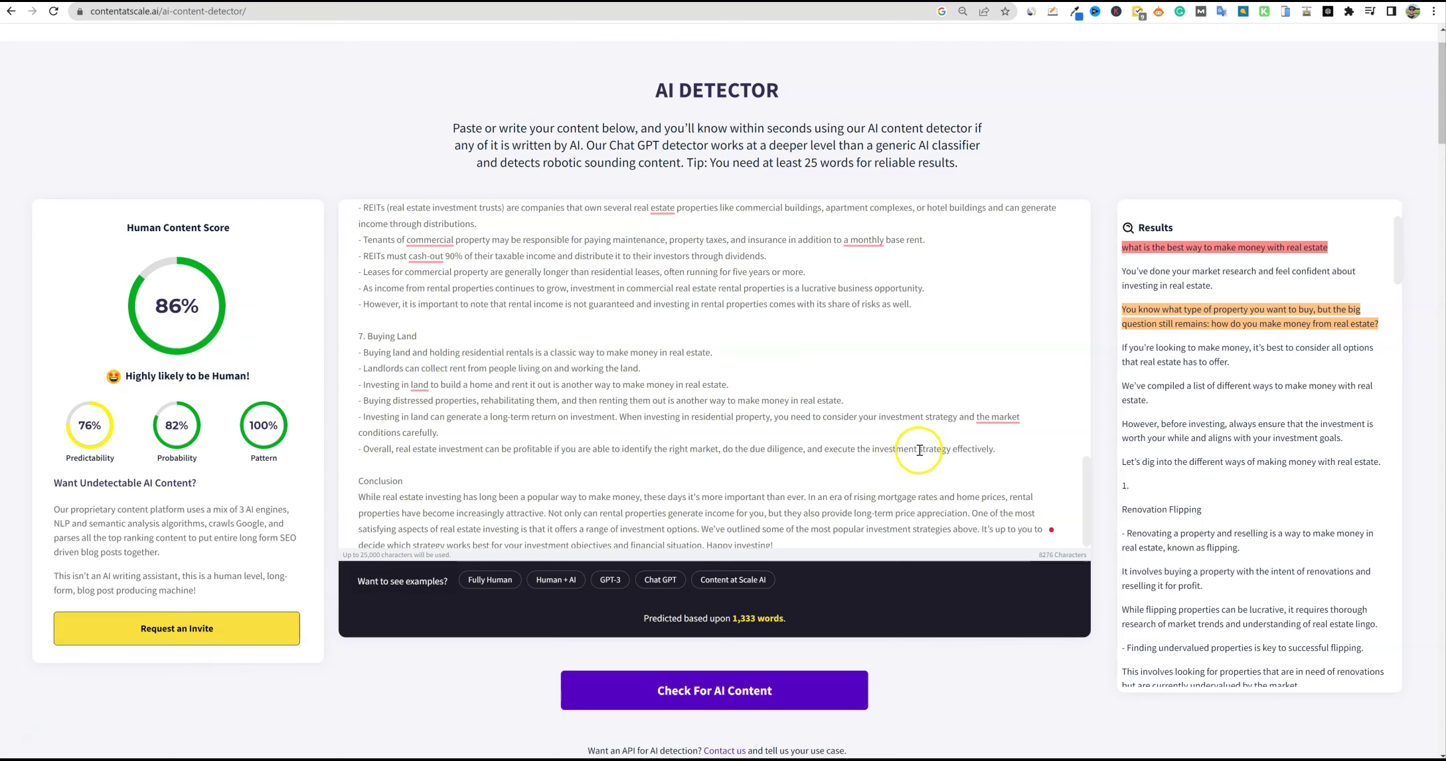
{"action": "scroll", "coordinate": [777, 425], "scroll_direction": "up", "scroll_amount": 10}
- Paste the Scalenut article into Writer and delete everything from the Long-Term Rentals section on
{"action": "scroll", "coordinate": [785, 410], "scroll_direction": "up", "scroll_amount": 5}
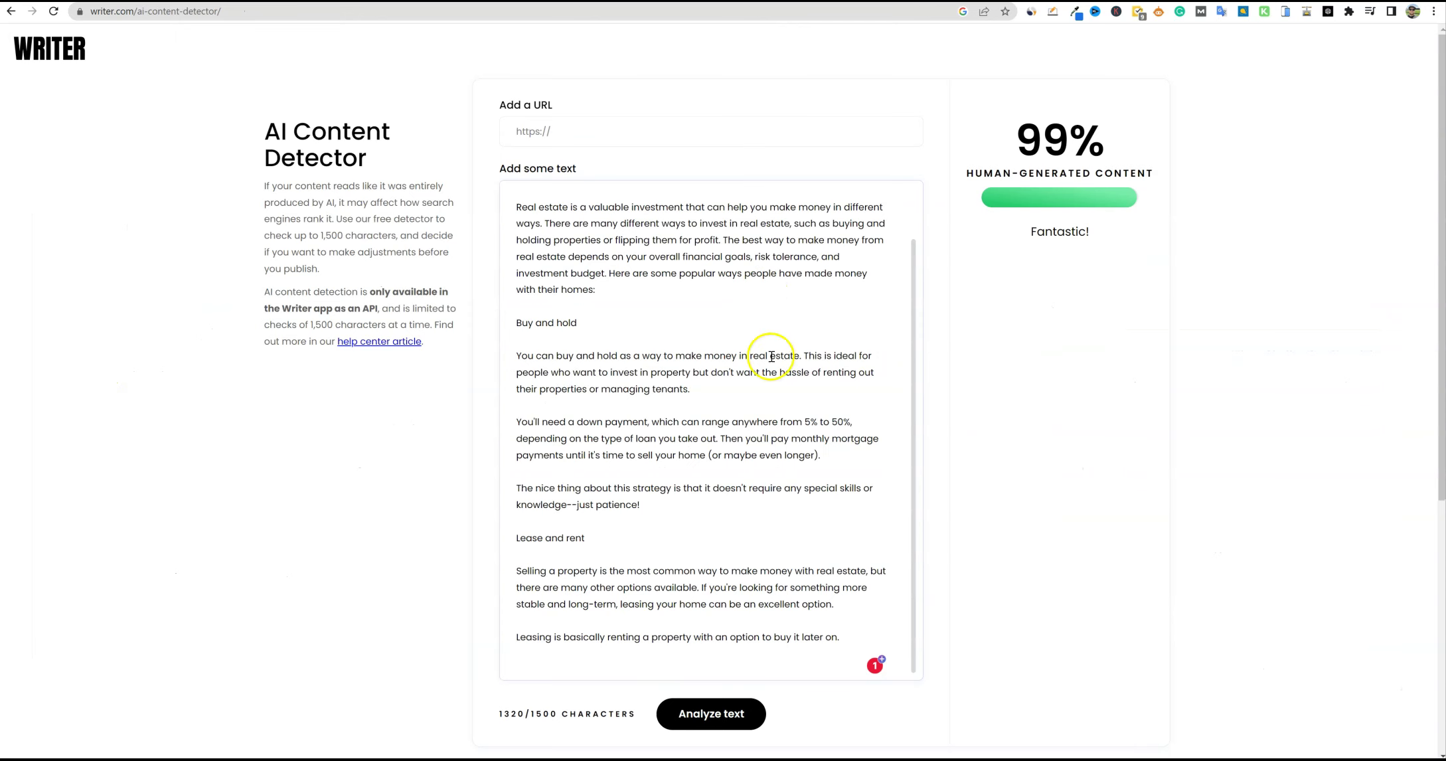
{"action": "key", "text": "ctrl+a"}
{"action": "key", "text": "BackSpace"}
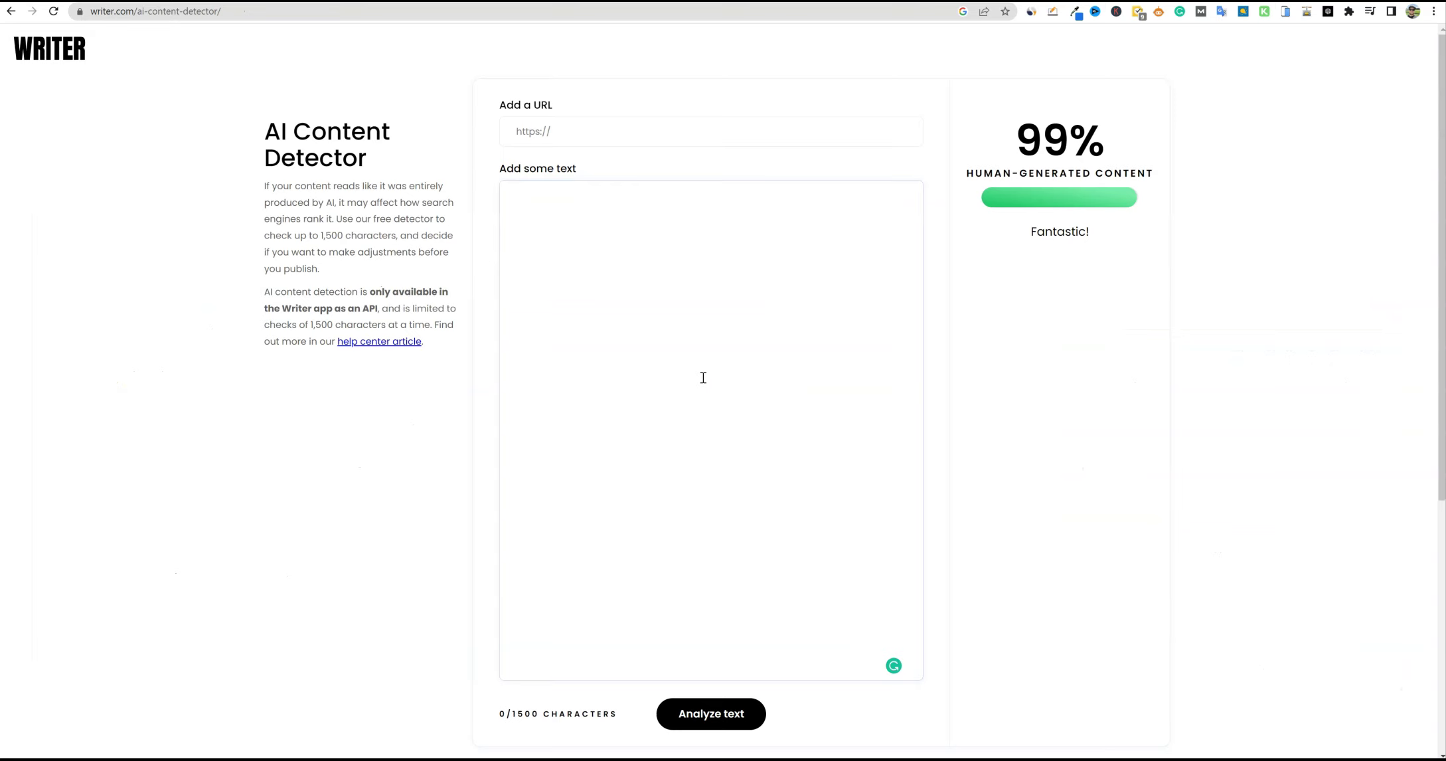
{"action": "key", "text": "ctrl+v"}
{"action": "left_click_drag", "start_coordinate": [581, 664], "coordinate": [510, 398]}
{"action": "key", "text": "BackSpace"}
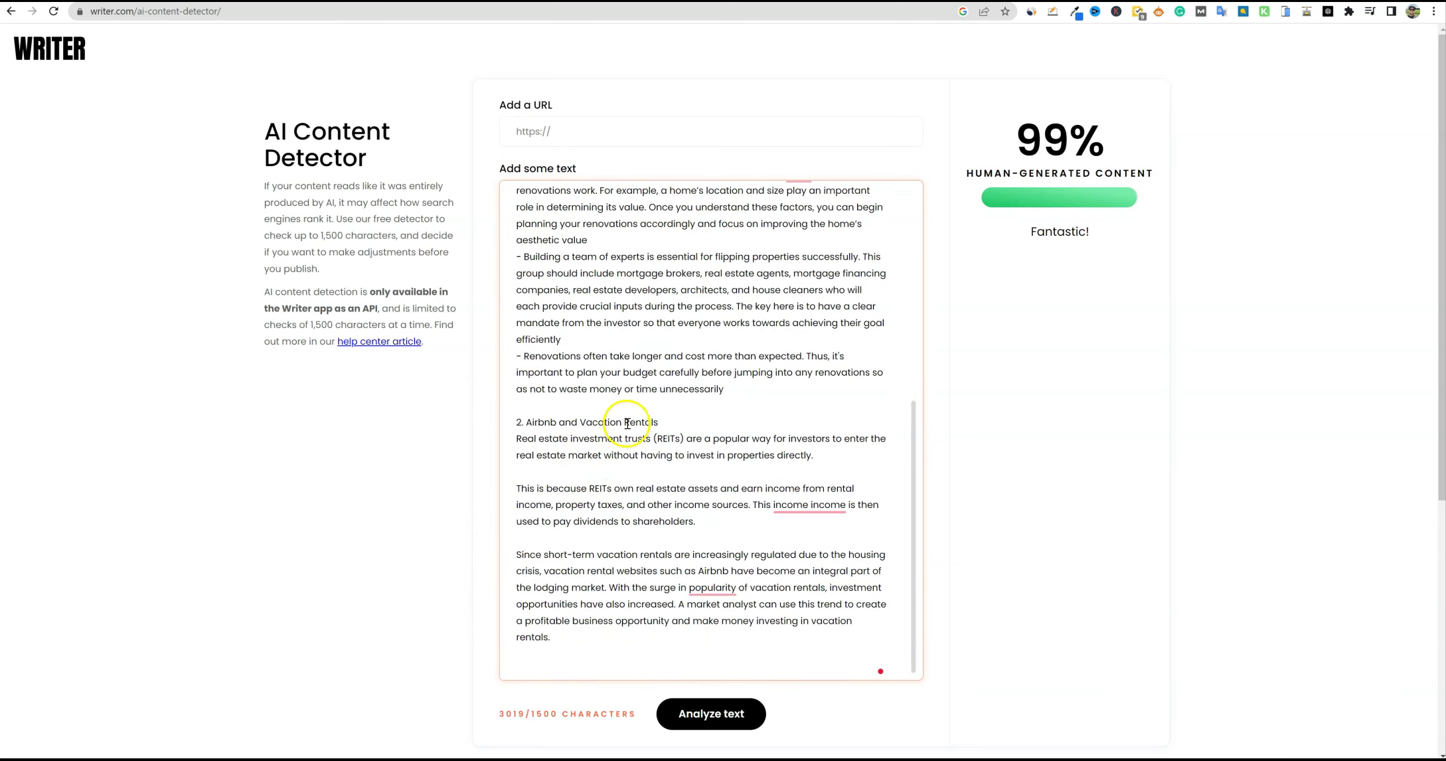
- Trim the text further to 1329 characters and analyze it, scoring 98% human-generated
{"action": "scroll", "coordinate": [688, 536], "scroll_direction": "down", "scroll_amount": 2}
{"action": "left_click_drag", "start_coordinate": [553, 504], "coordinate": [517, 356]}
{"action": "key", "text": "BackSpace"}
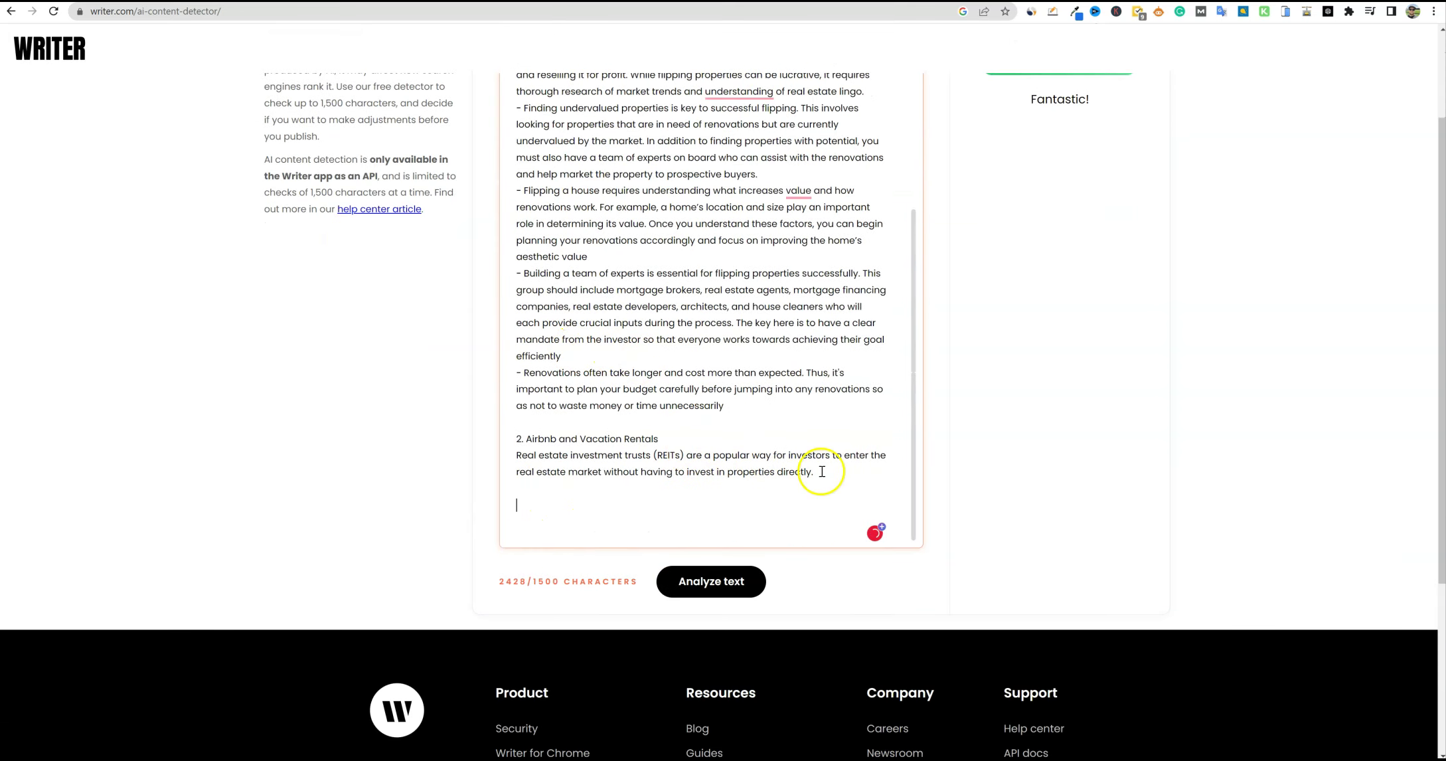
{"action": "left_click_drag", "start_coordinate": [822, 471], "coordinate": [516, 191]}
{"action": "key", "text": "BackSpace"}
{"action": "left_click", "coordinate": [717, 585]}
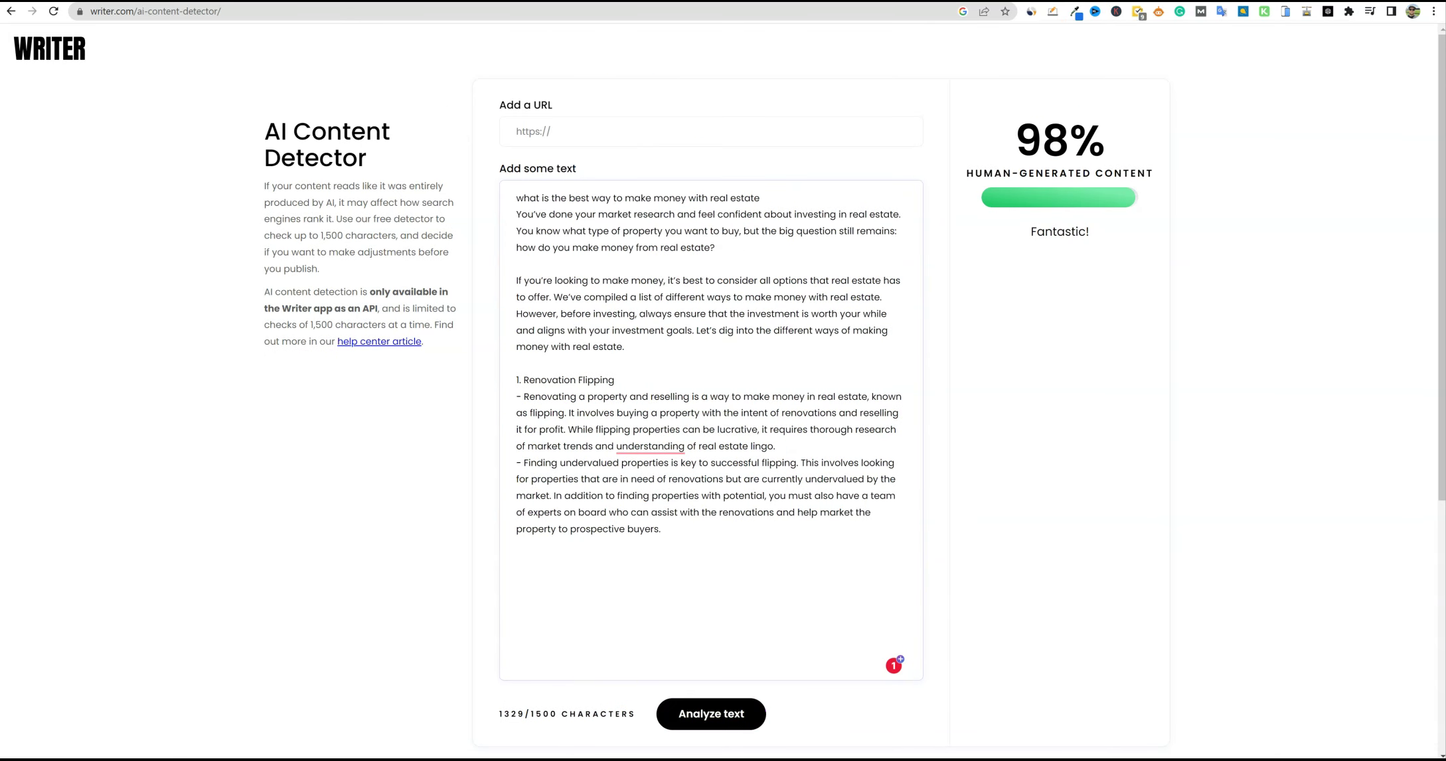
- Select and copy the whole Hypotenuse real estate article
{"action": "left_click", "coordinate": [1122, 1]}
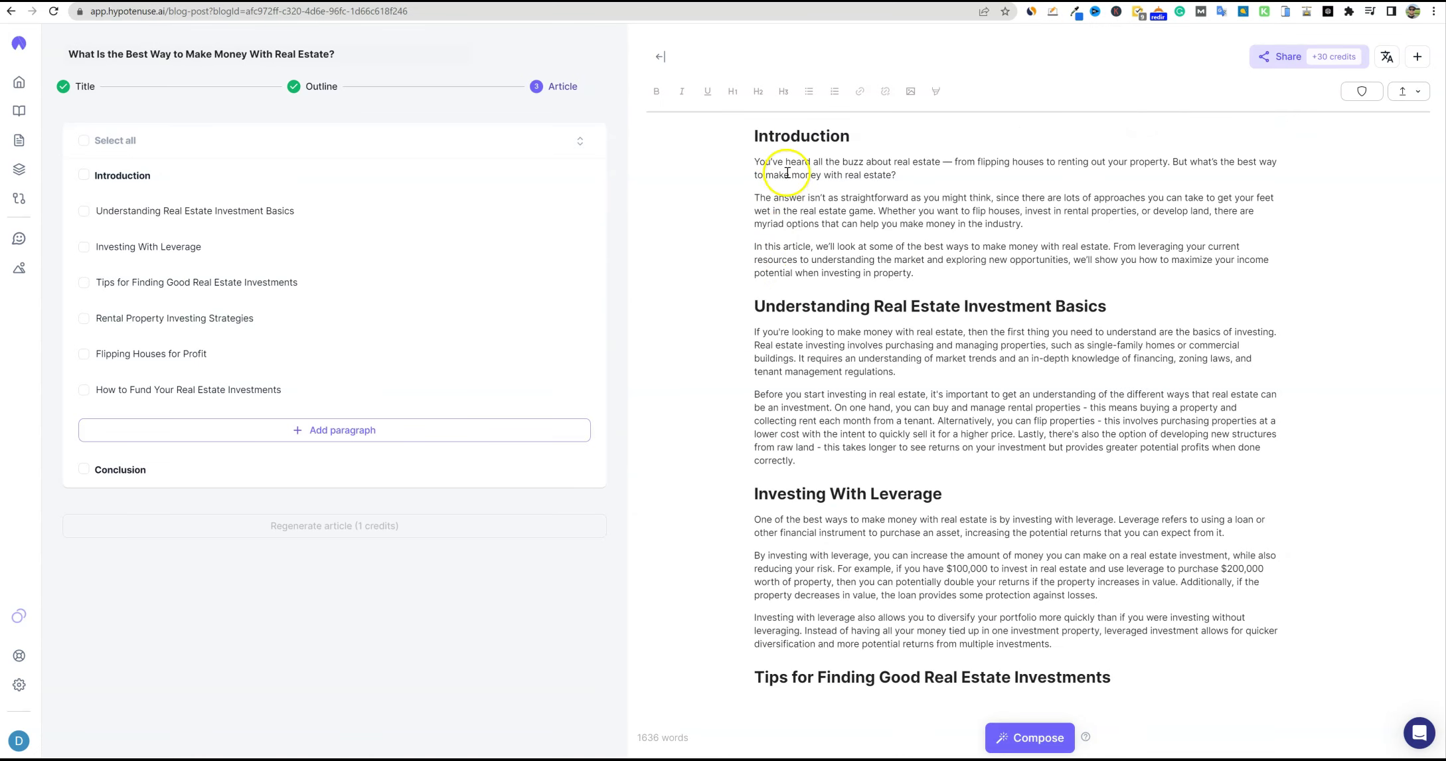
{"action": "key", "text": "ctrl+End"}
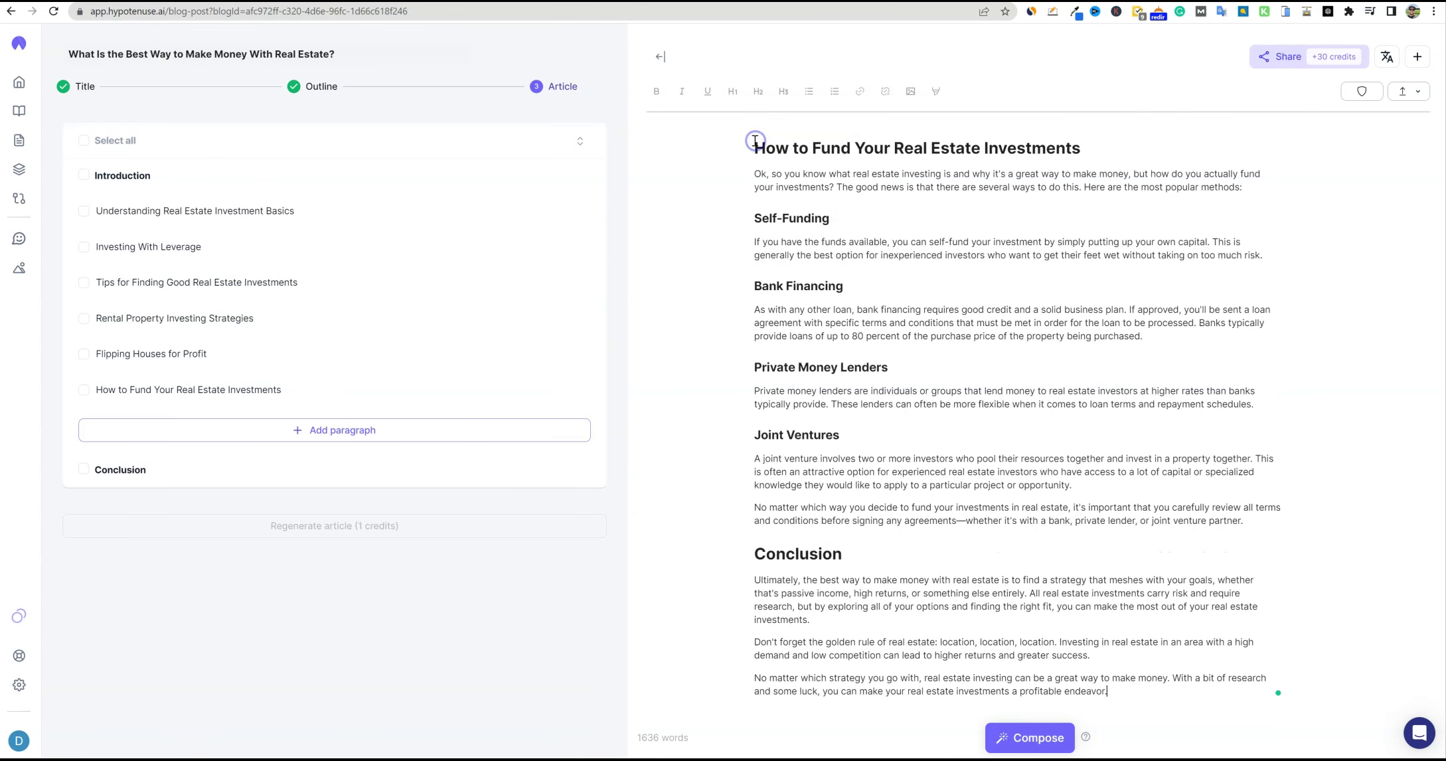
{"action": "left_click", "coordinate": [753, 146], "text": "shift"}
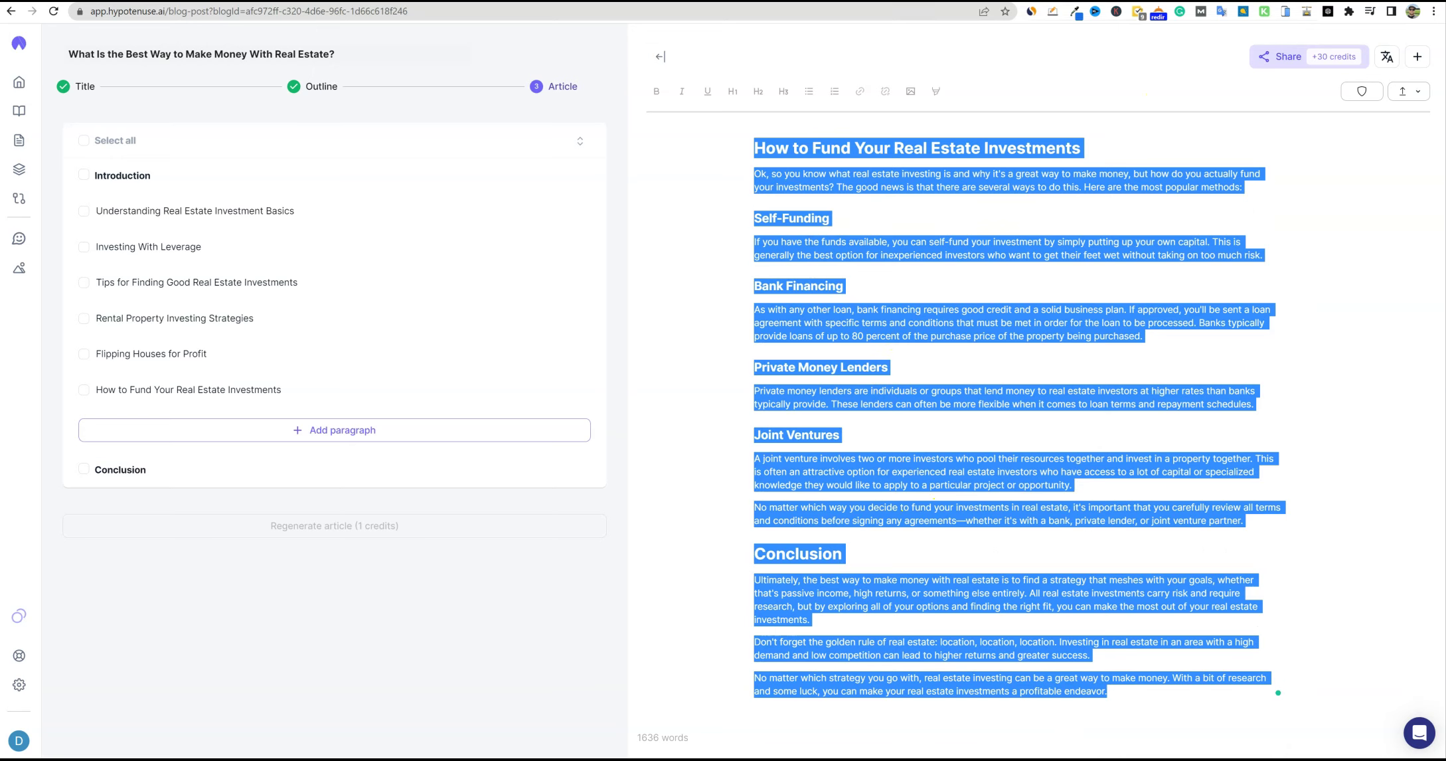
{"action": "key", "text": "ctrl+Tab"}
- Replace the Originality.AI box text with the Hypotenuse article and scan it again
{"action": "left_click", "coordinate": [446, 308]}
{"action": "key", "text": "ctrl+a"}
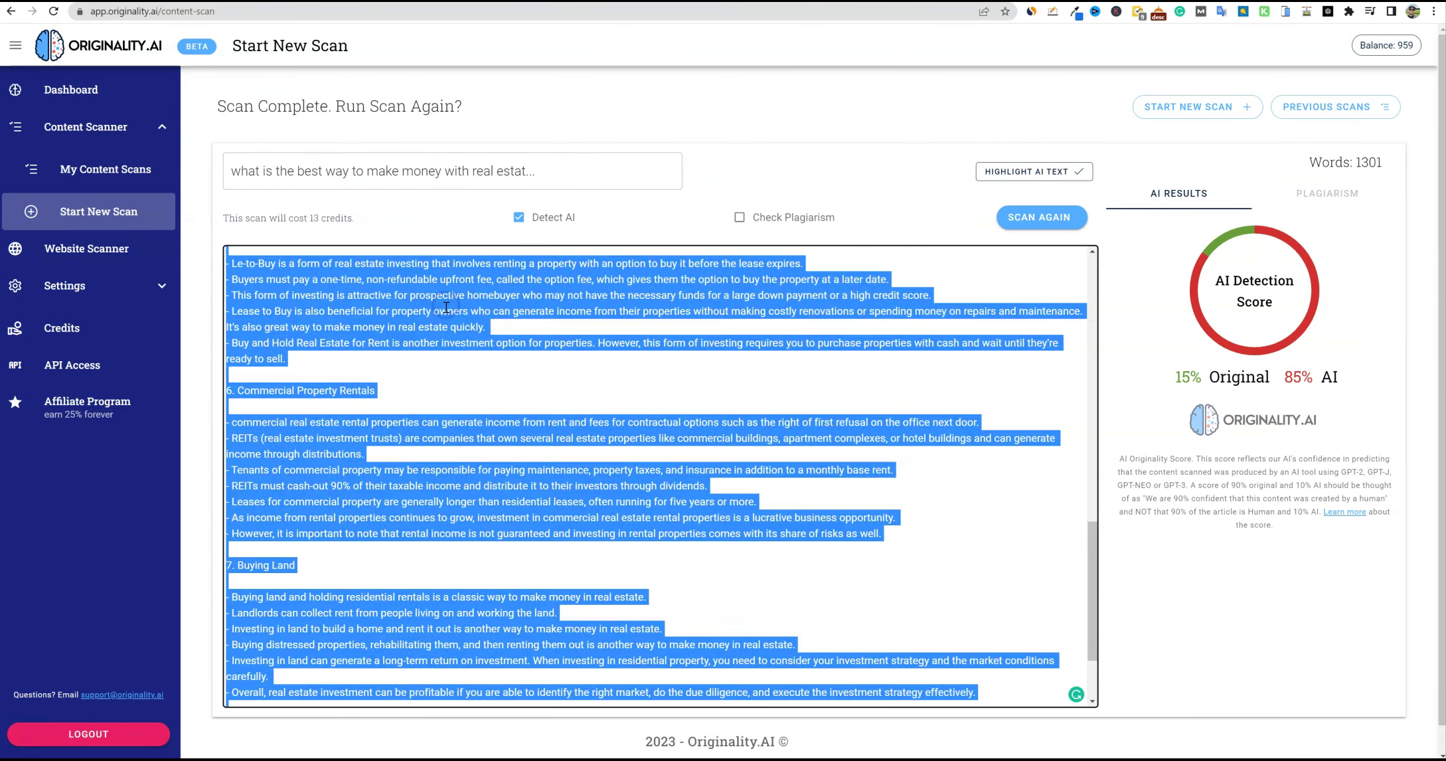
{"action": "key", "text": "Delete"}
{"action": "key", "text": "ctrl+v"}
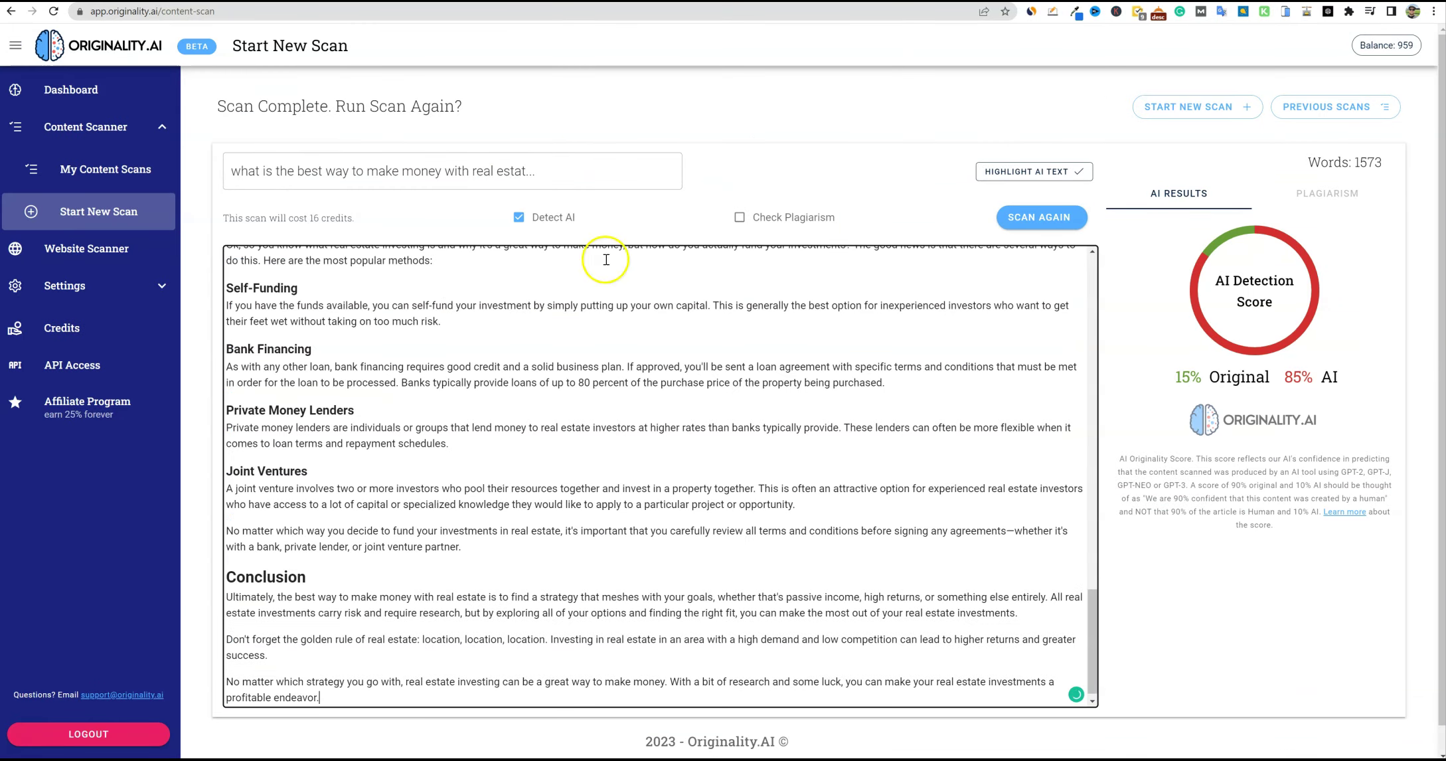
{"action": "left_click", "coordinate": [1040, 222]}
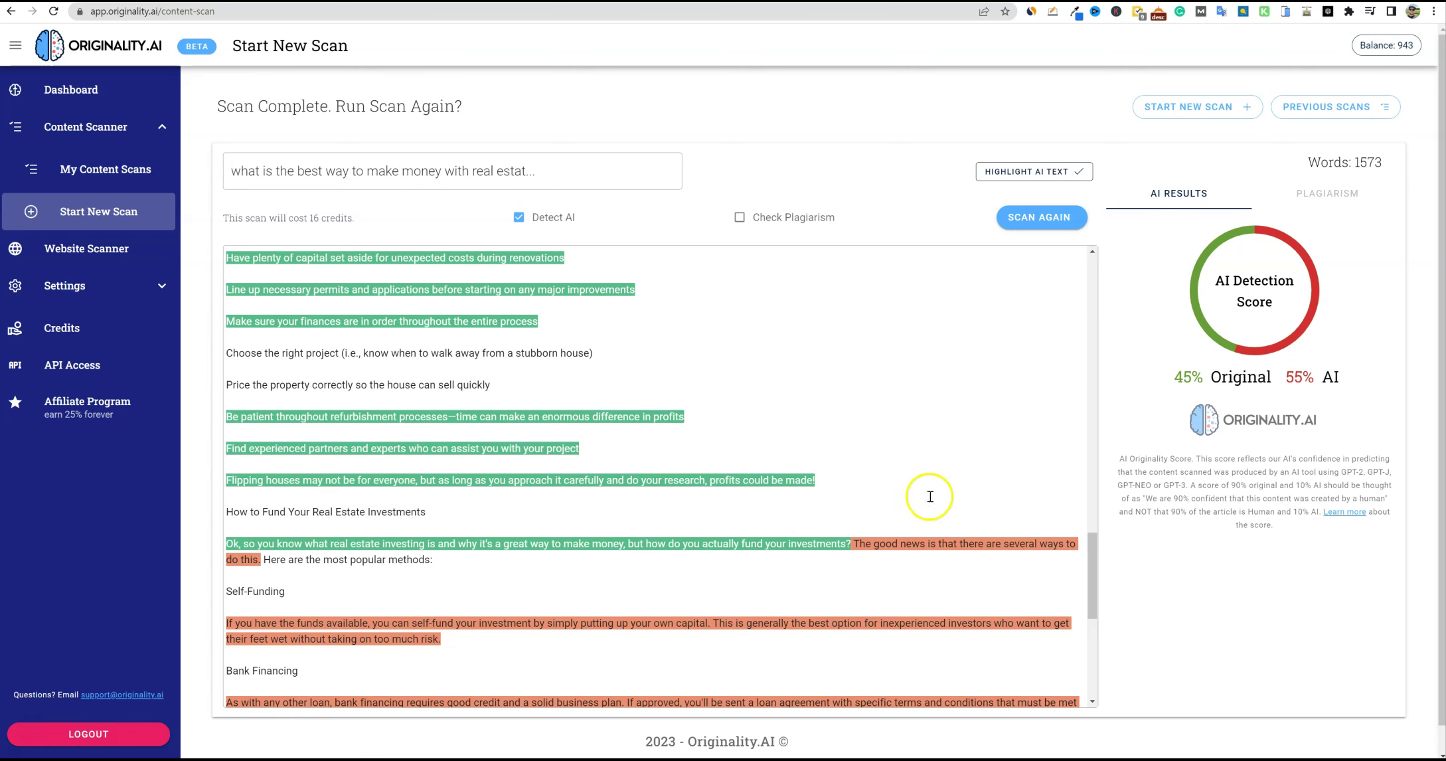
- Review the highlighted scan results showing 45% Original and 55% AI
{"action": "scroll", "coordinate": [634, 558], "scroll_direction": "down", "scroll_amount": 6}
{"action": "scroll", "coordinate": [630, 562], "scroll_direction": "up", "scroll_amount": 15}
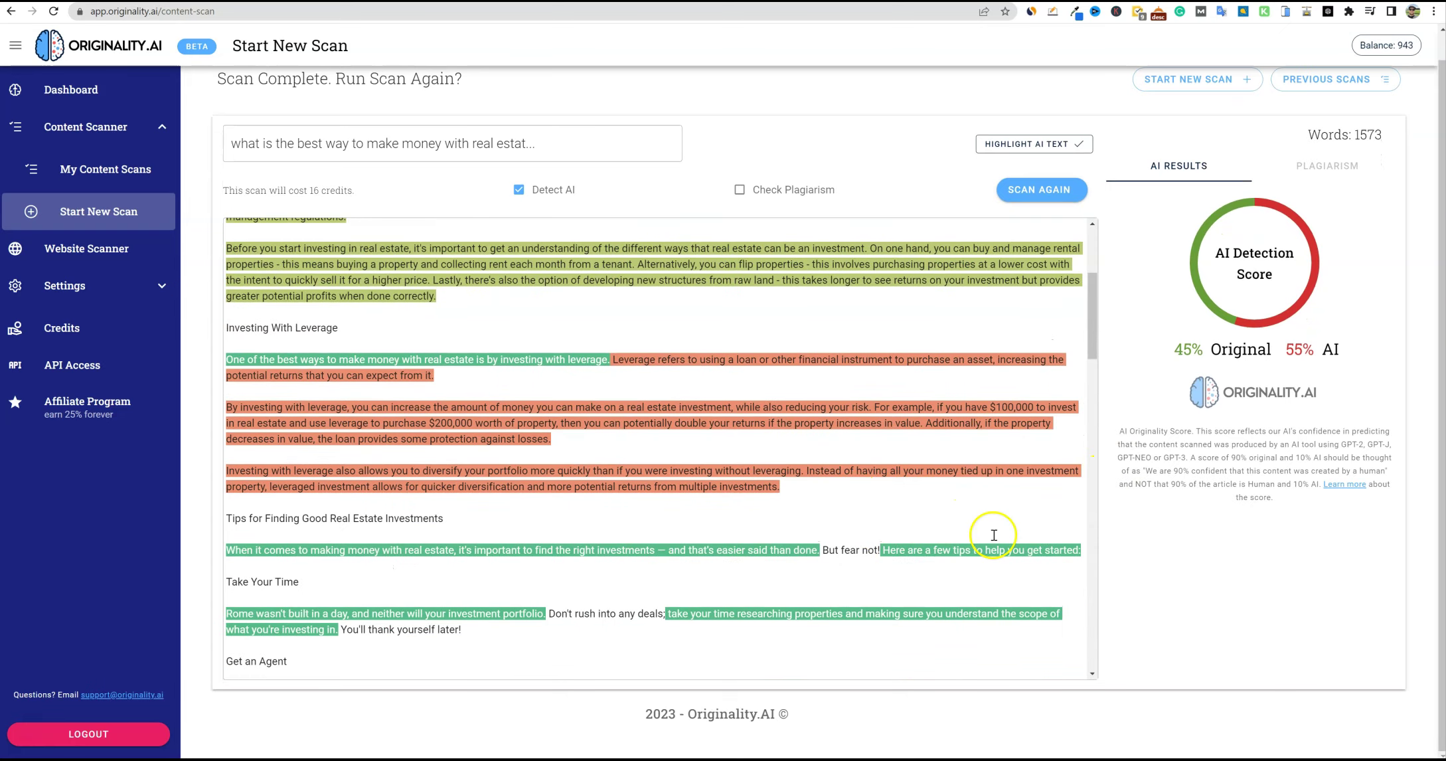
{"action": "scroll", "coordinate": [989, 532], "scroll_direction": "up", "scroll_amount": 4}
{"action": "scroll", "coordinate": [686, 446], "scroll_direction": "up", "scroll_amount": 1}
{"action": "scroll", "coordinate": [686, 447], "scroll_direction": "down", "scroll_amount": 15}
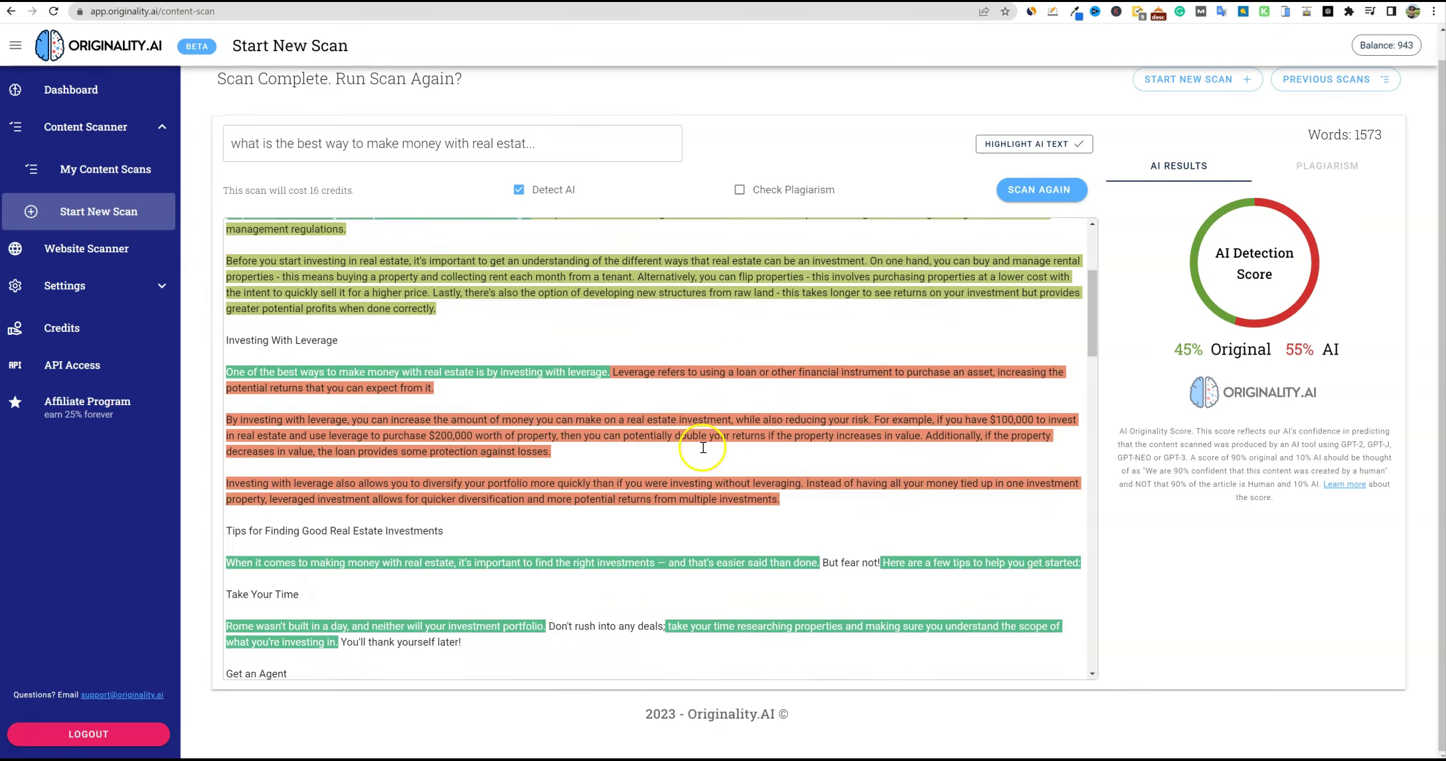
{"action": "scroll", "coordinate": [708, 447], "scroll_direction": "down", "scroll_amount": 3}
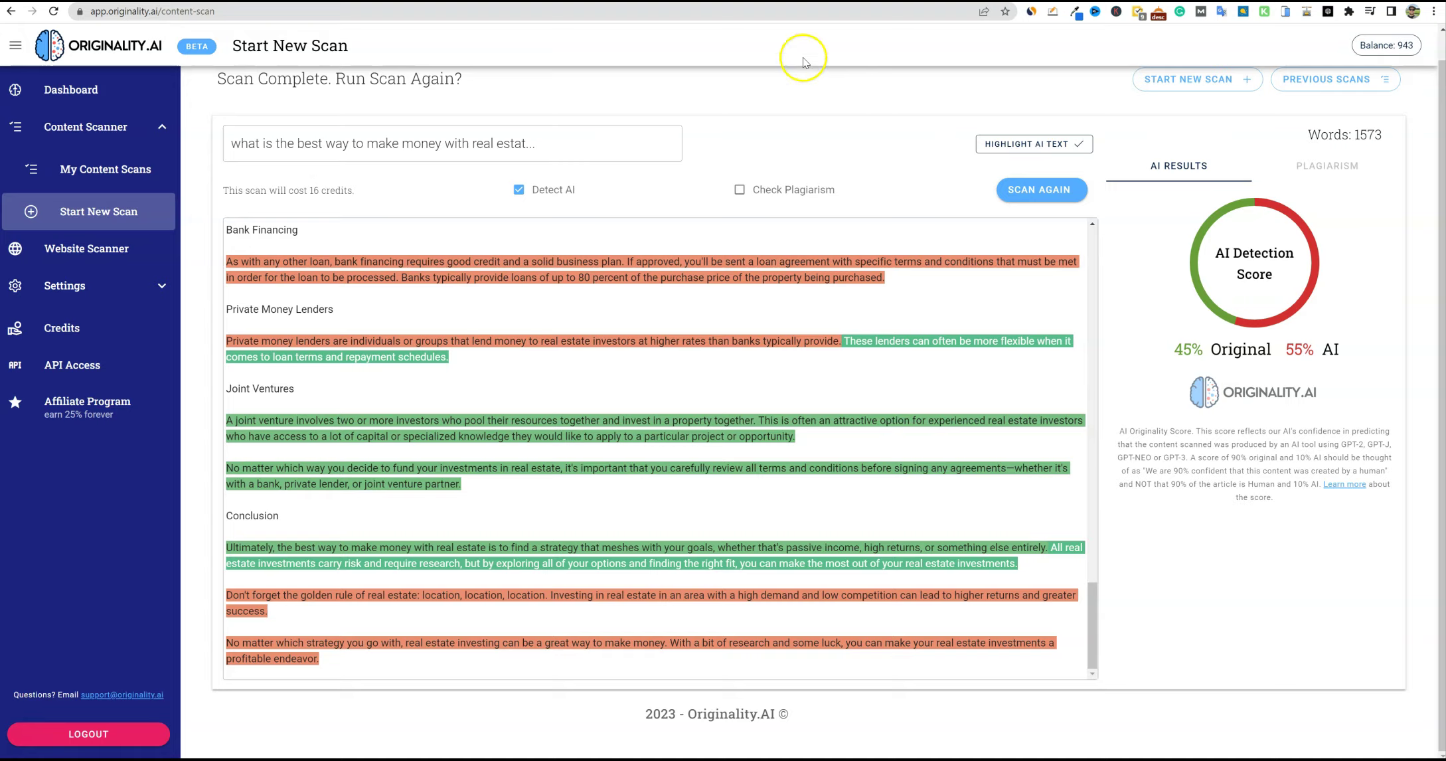
{"action": "key", "text": "ctrl+Tab"}
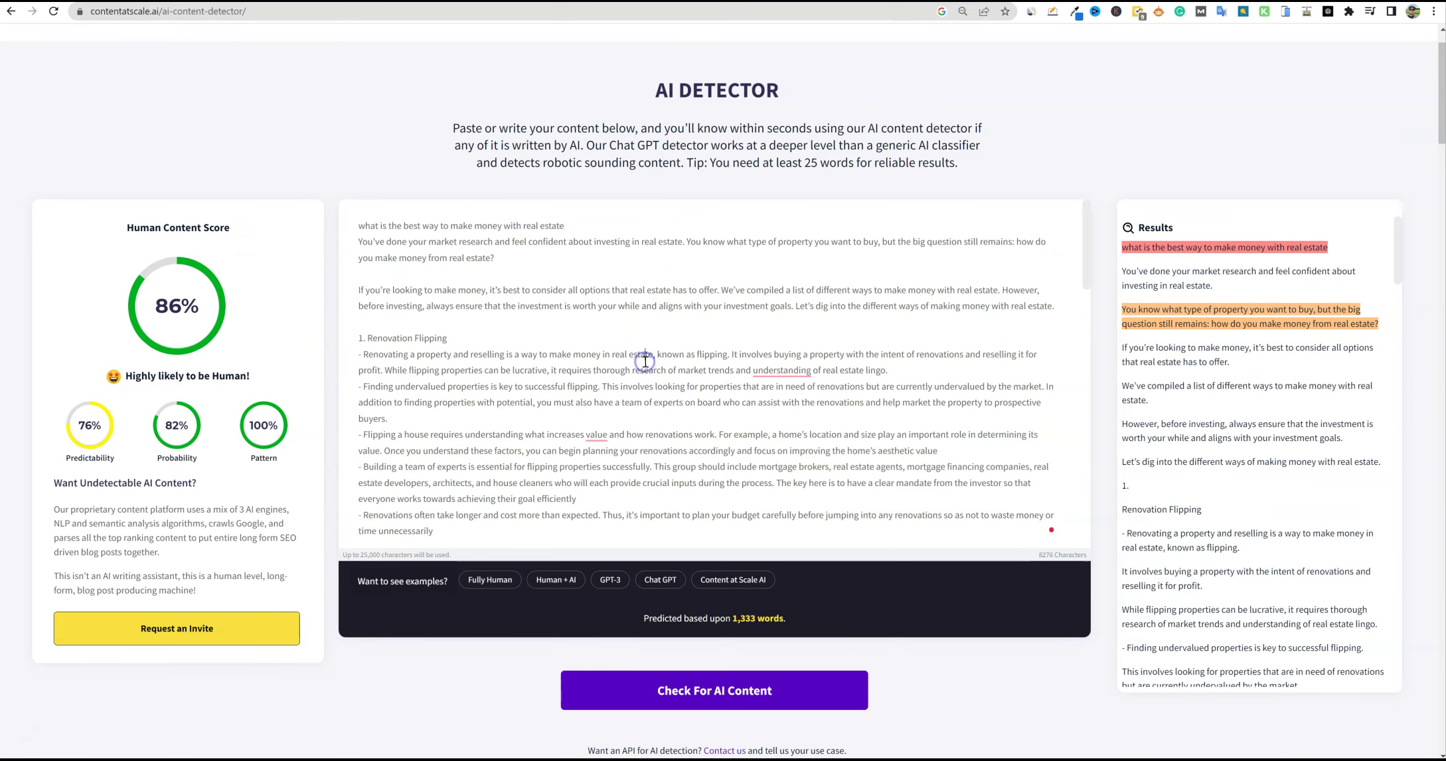
- Paste the Hypotenuse article over the old text in Content at Scale and check it for AI
{"action": "key", "text": "ctrl+a"}
{"action": "key", "text": "ctrl+v"}
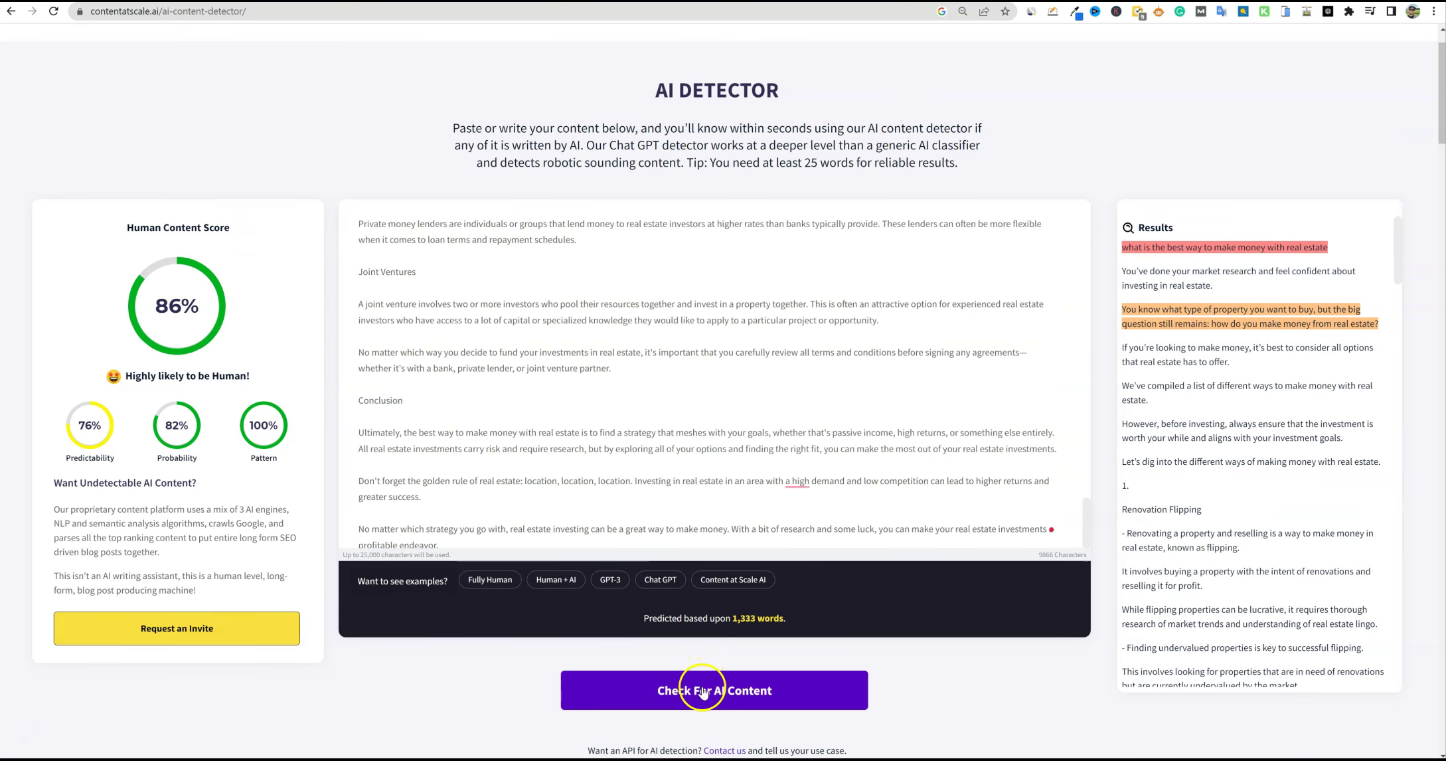
{"action": "left_click", "coordinate": [704, 691]}
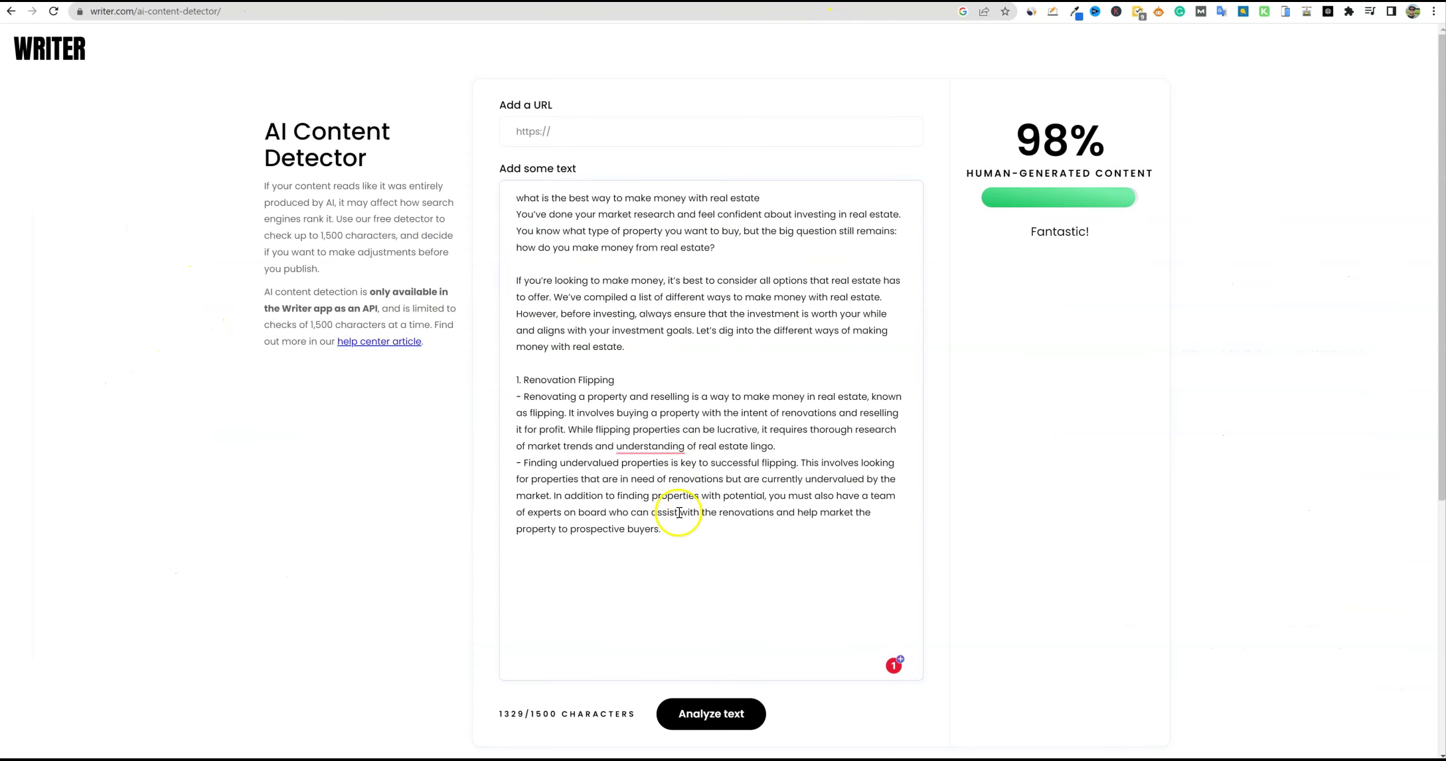
- Paste the Hypotenuse article into Writer's detector and trim the text beyond 1500 characters
{"action": "left_click_drag", "start_coordinate": [668, 531], "coordinate": [479, 184]}
{"action": "key", "text": "ctrl+v"}
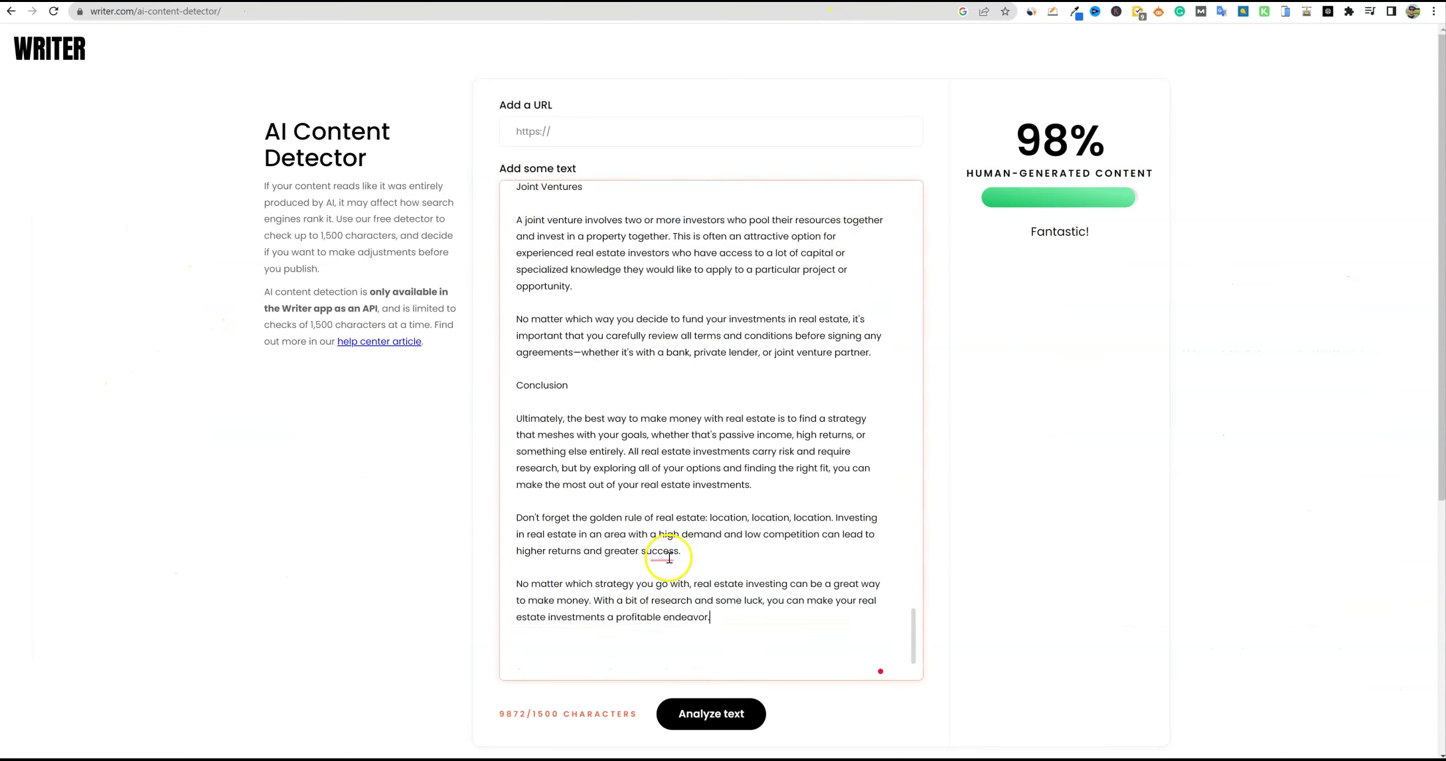
{"action": "left_click_drag", "start_coordinate": [717, 576], "coordinate": [511, 609]}
{"action": "key", "text": "Delete"}
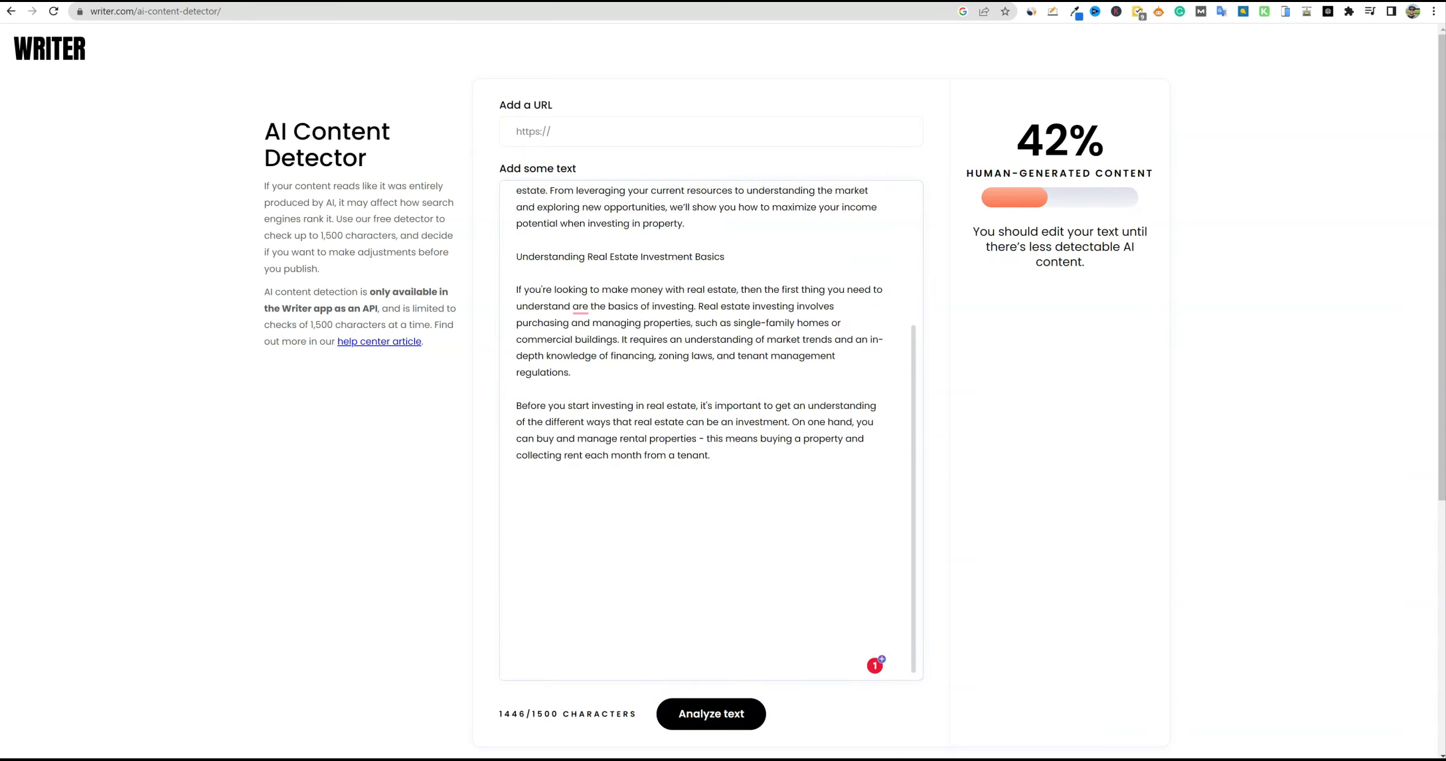
{"action": "scroll", "coordinate": [704, 312], "scroll_direction": "up", "scroll_amount": 3}
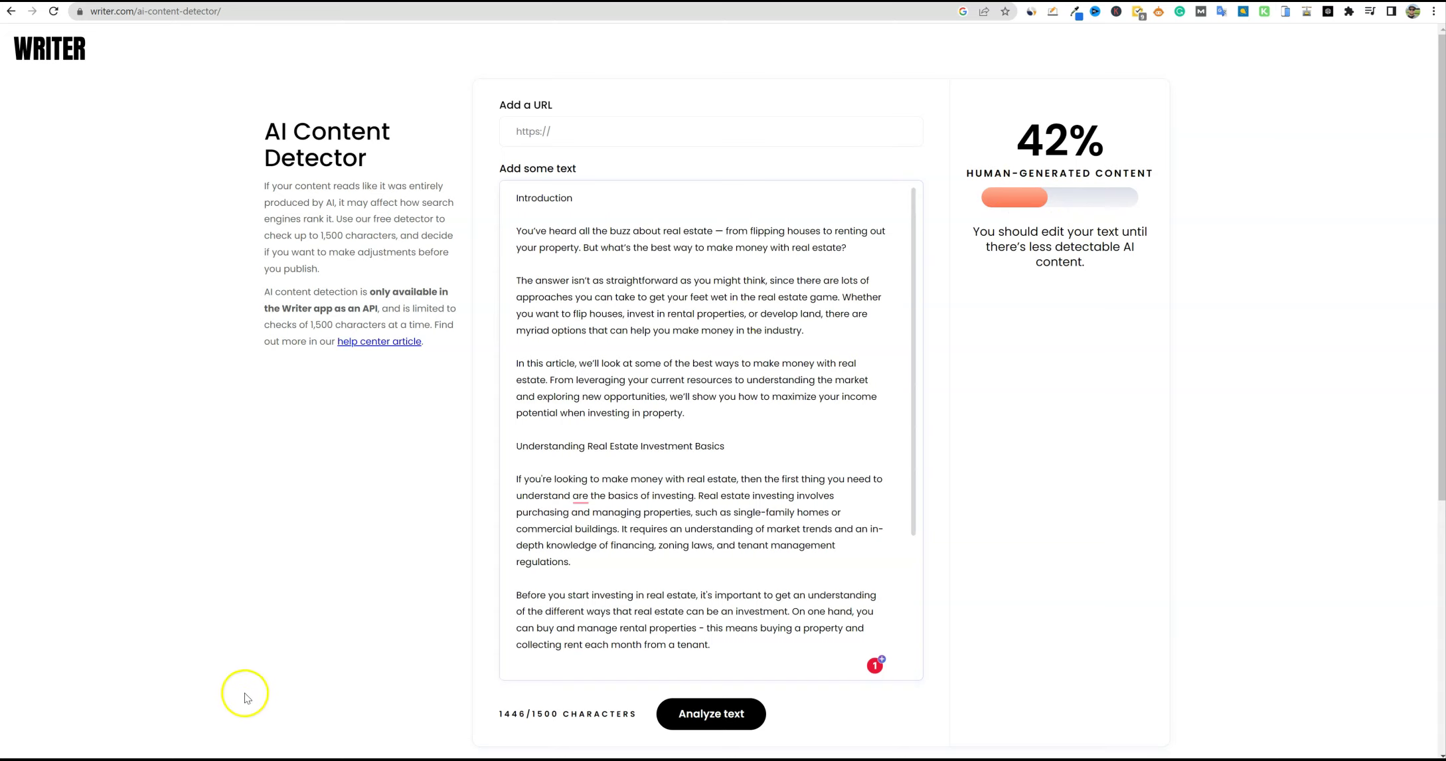
{"action": "key", "text": "alt+Tab"}
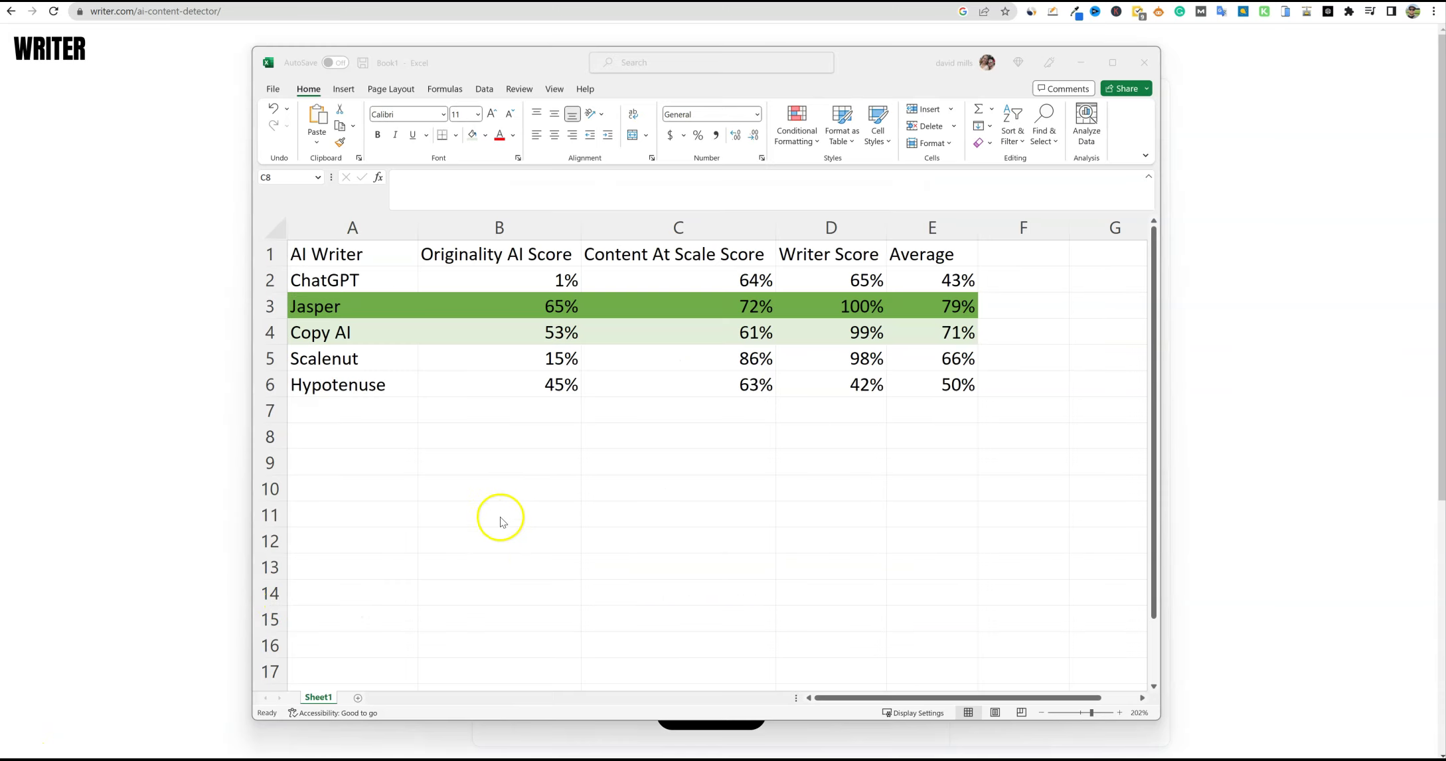
- Zoom into the sheet and review the writer names and Scalenut's 15% Originality score
{"action": "left_click", "coordinate": [1119, 713]}
{"action": "left_click", "coordinate": [1119, 712]}
{"action": "left_click", "coordinate": [369, 291]}
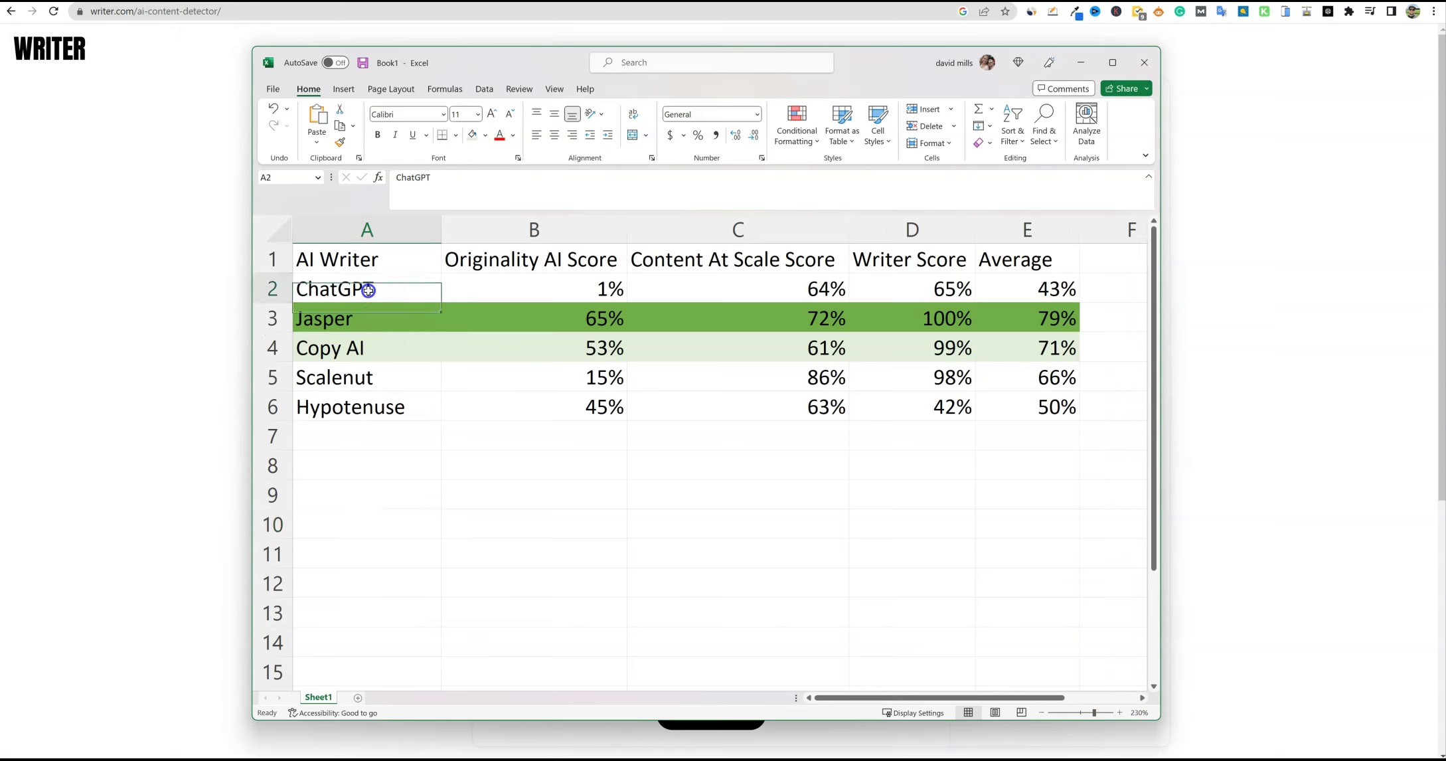
{"action": "mouse_move", "coordinate": [368, 290]}
{"action": "left_mouse_down"}
{"action": "mouse_move", "coordinate": [346, 408]}
{"action": "mouse_move", "coordinate": [364, 288]}
{"action": "left_mouse_up"}
{"action": "left_click", "coordinate": [371, 378]}
{"action": "left_click", "coordinate": [454, 386]}
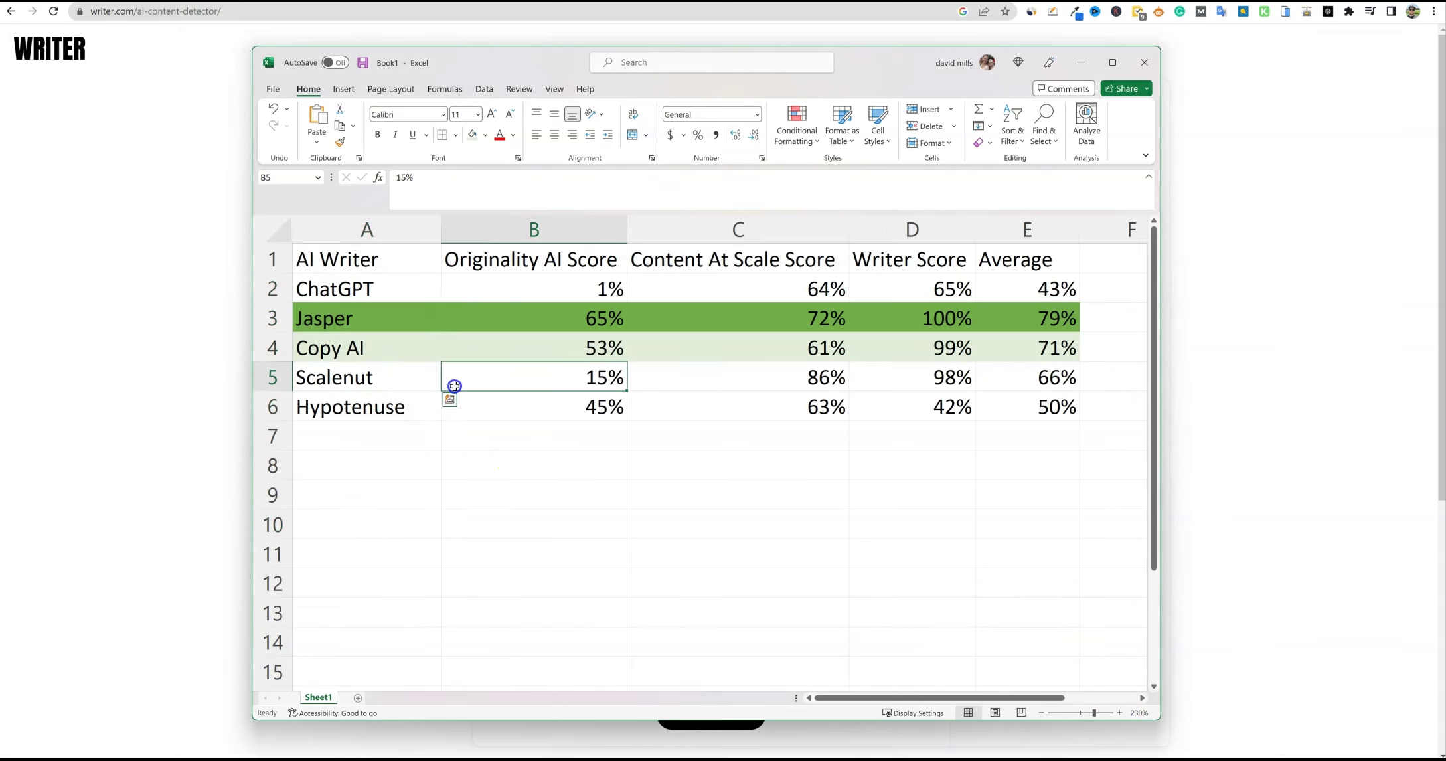
{"action": "left_click", "coordinate": [365, 415]}
{"action": "left_click_drag", "start_coordinate": [397, 415], "coordinate": [468, 400]}
{"action": "left_click", "coordinate": [403, 462]}
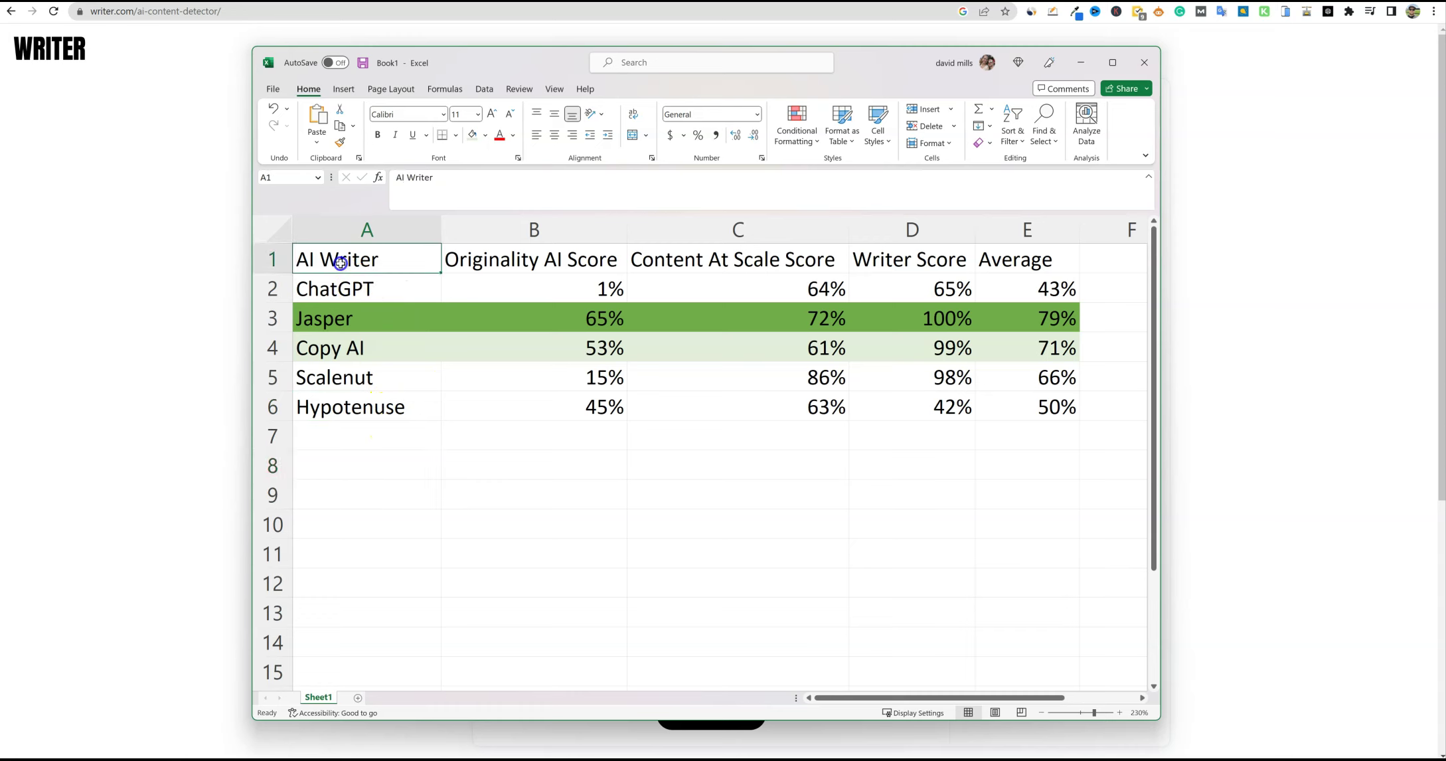
- Review the Originality scores and the Hypotenuse row's detector scores
{"action": "left_click_drag", "start_coordinate": [333, 261], "coordinate": [510, 404]}
{"action": "left_click", "coordinate": [387, 462]}
{"action": "left_click", "coordinate": [378, 412]}
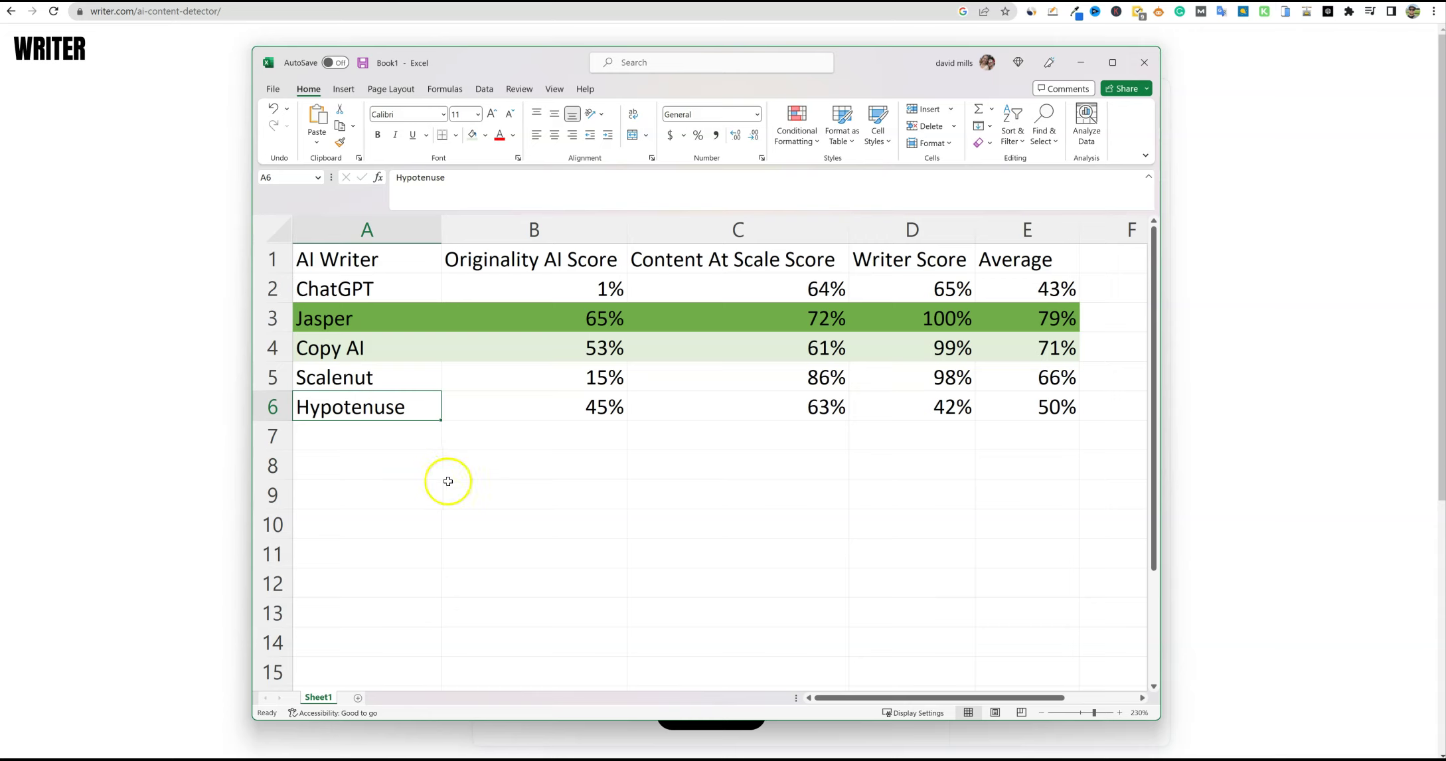
{"action": "left_click", "coordinate": [495, 409]}
{"action": "left_click", "coordinate": [344, 401]}
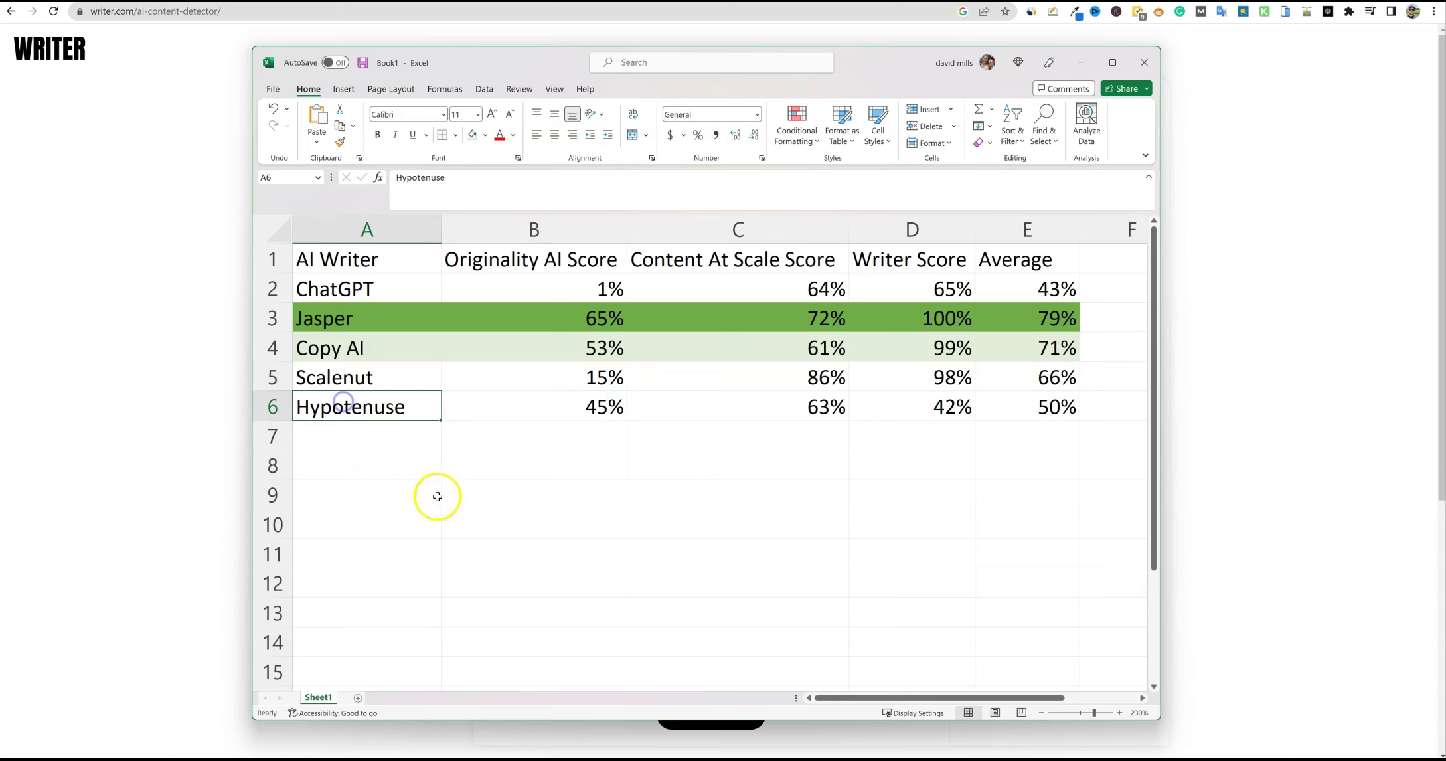
{"action": "left_click_drag", "start_coordinate": [417, 410], "coordinate": [985, 404]}
{"action": "left_click", "coordinate": [984, 469]}
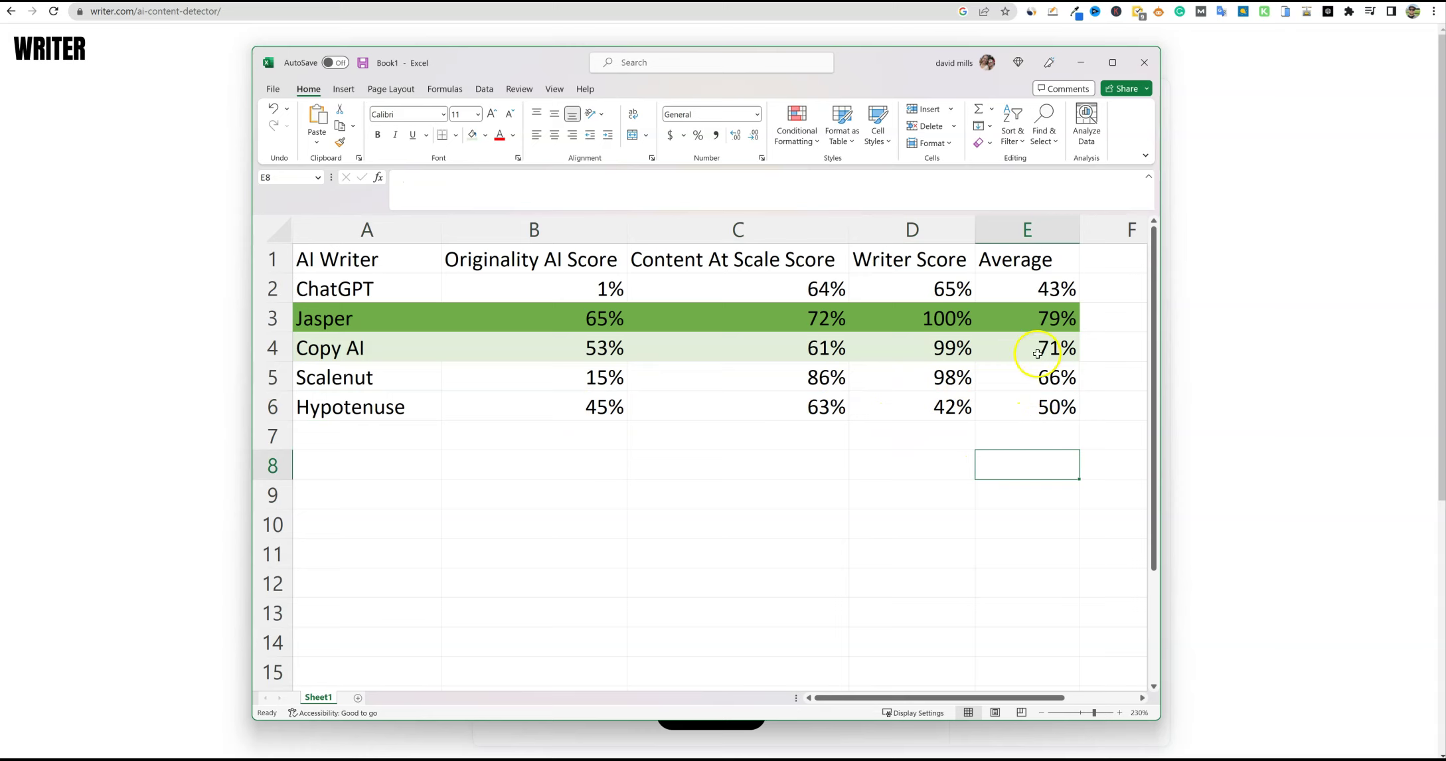
- Sort the whole sheet by the Average column, largest to smallest
{"action": "left_click", "coordinate": [286, 237]}
{"action": "left_click", "coordinate": [483, 89]}
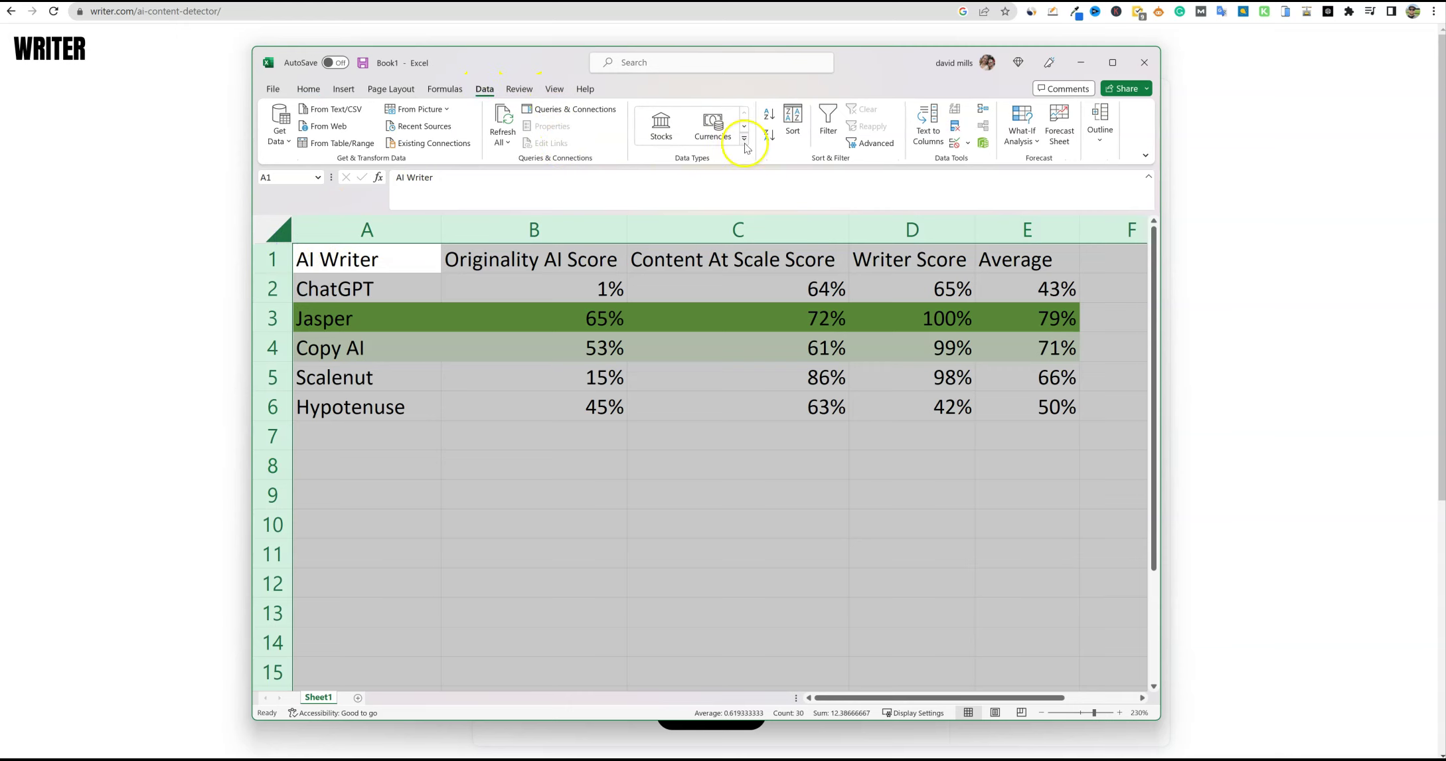
{"action": "left_click", "coordinate": [792, 121]}
{"action": "left_click", "coordinate": [1146, 312]}
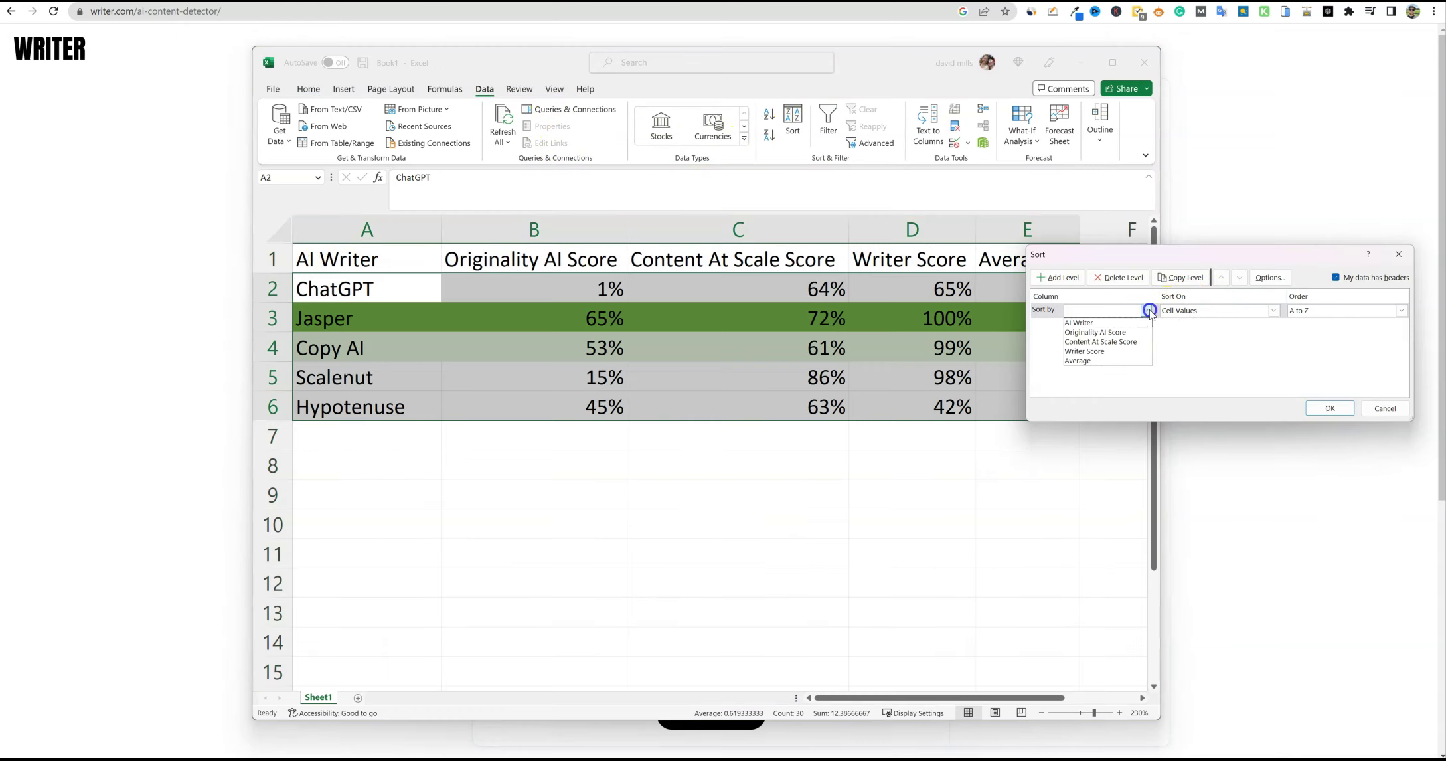
{"action": "left_click", "coordinate": [1102, 362]}
{"action": "left_click", "coordinate": [1400, 311]}
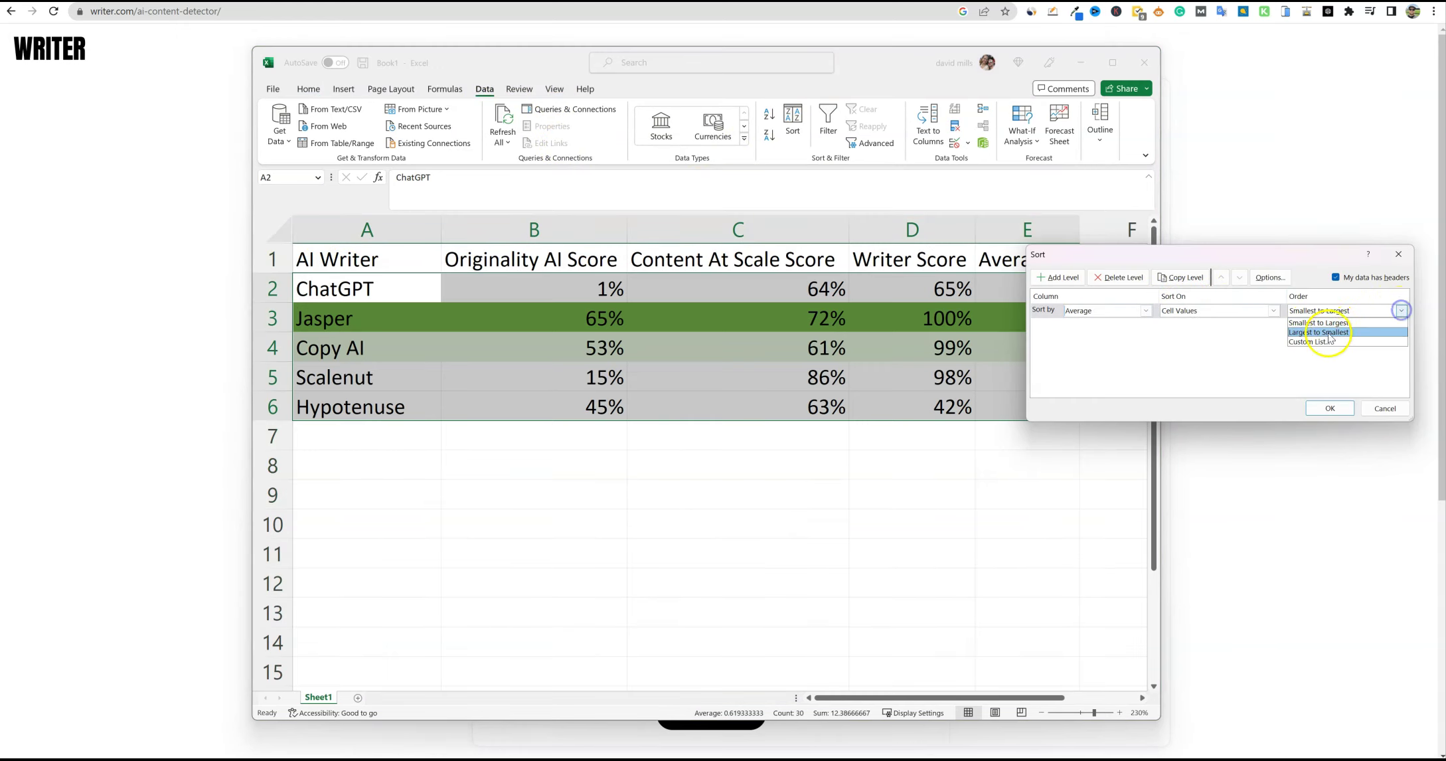
{"action": "left_click", "coordinate": [1328, 332]}
{"action": "left_click", "coordinate": [1330, 408]}
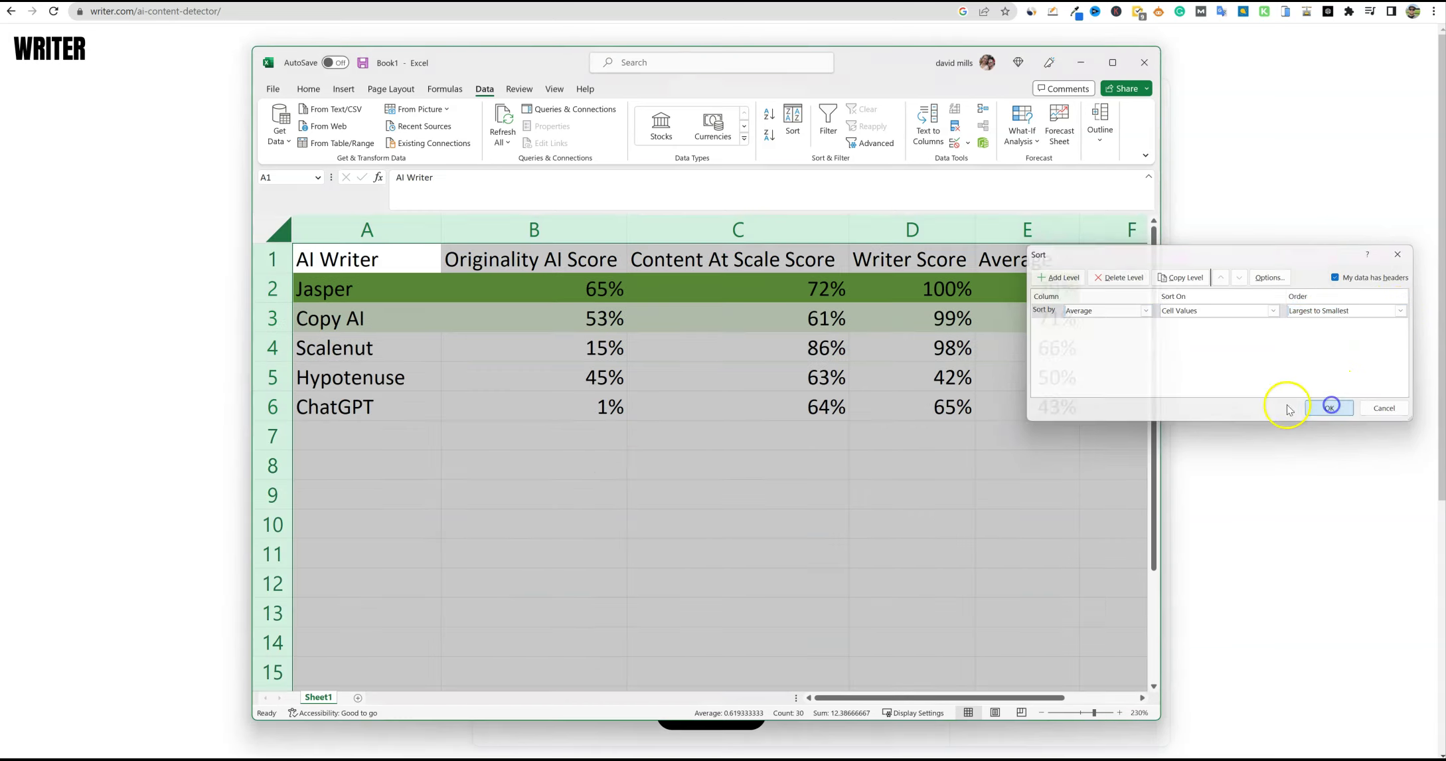
{"action": "left_click", "coordinate": [960, 440]}
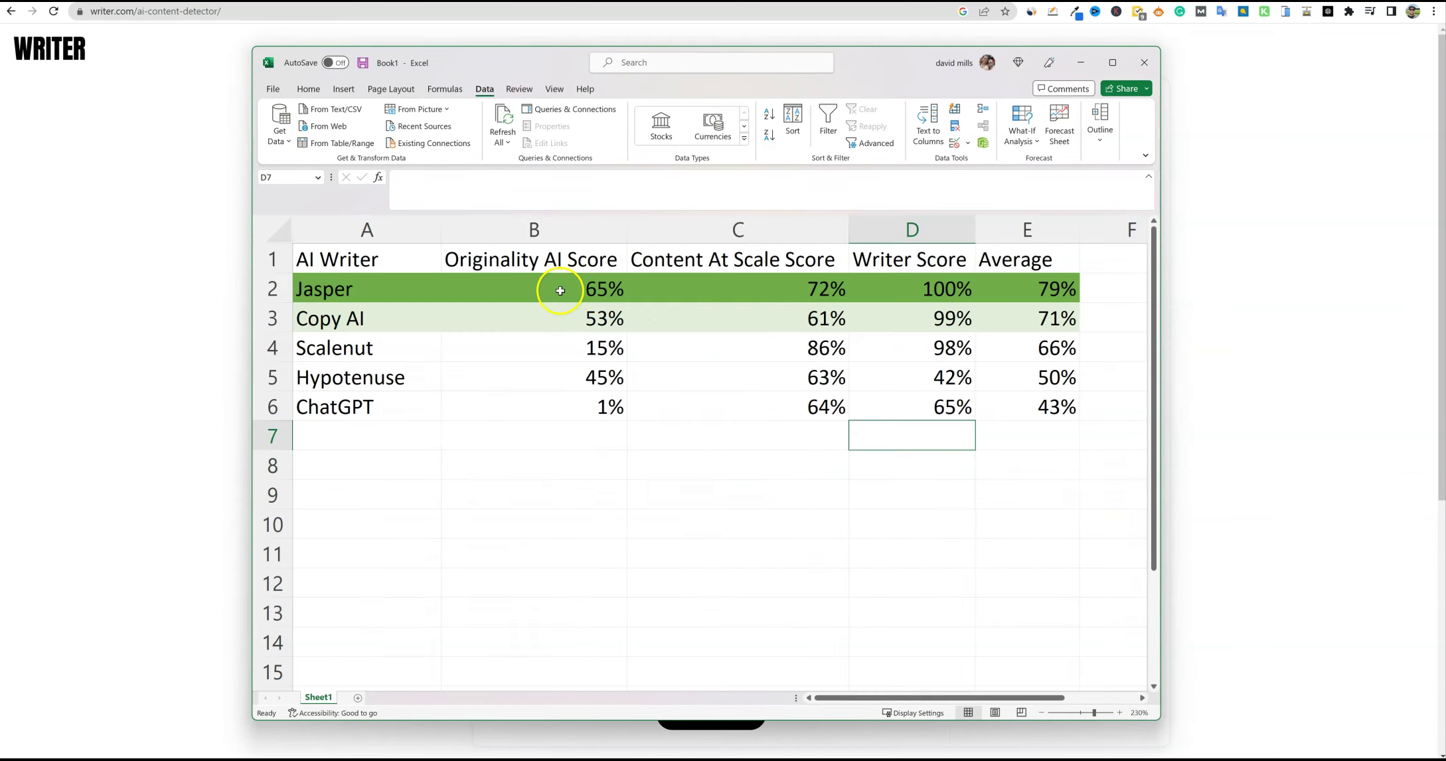
{"action": "left_click_drag", "start_coordinate": [556, 288], "coordinate": [971, 414]}
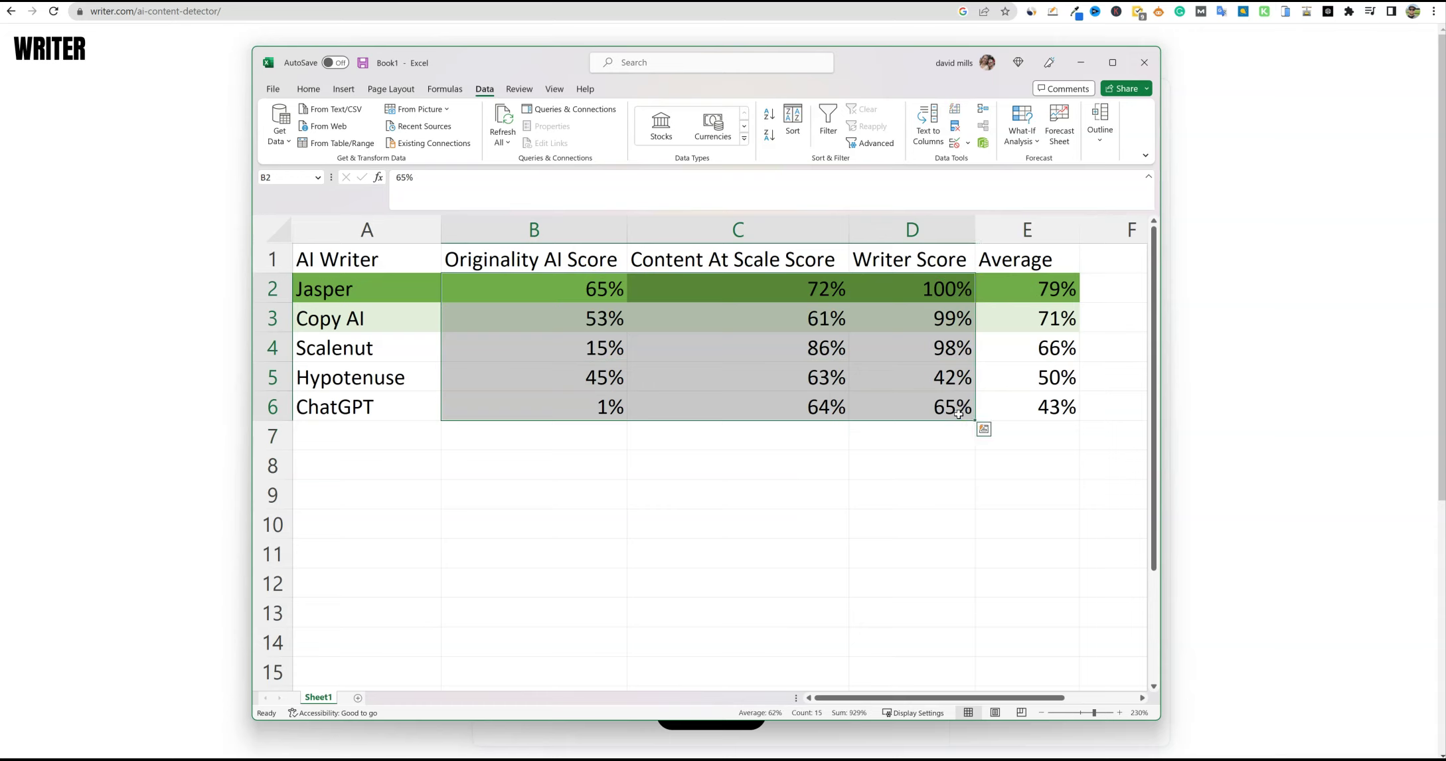
{"action": "left_click", "coordinate": [698, 497]}
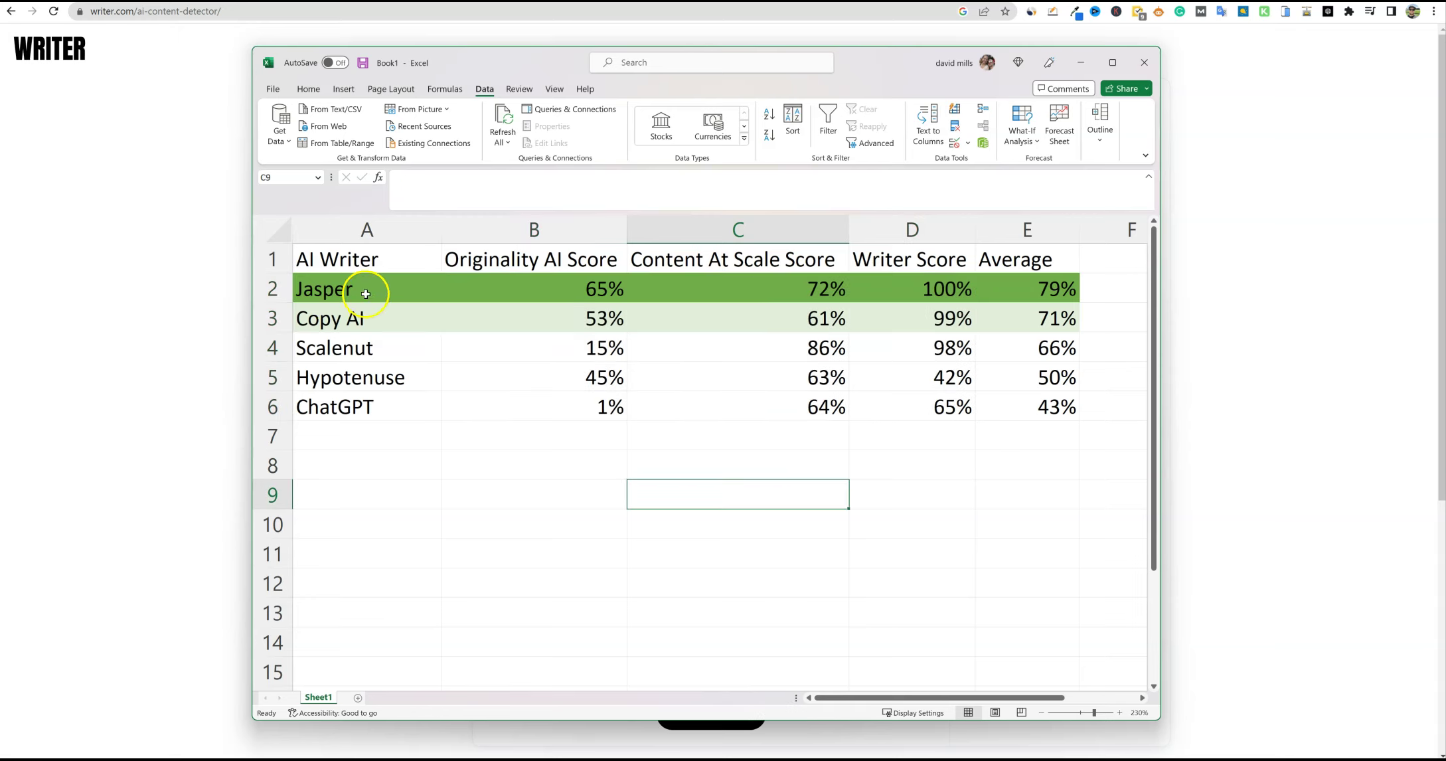
{"action": "left_click_drag", "start_coordinate": [368, 286], "coordinate": [1015, 341]}
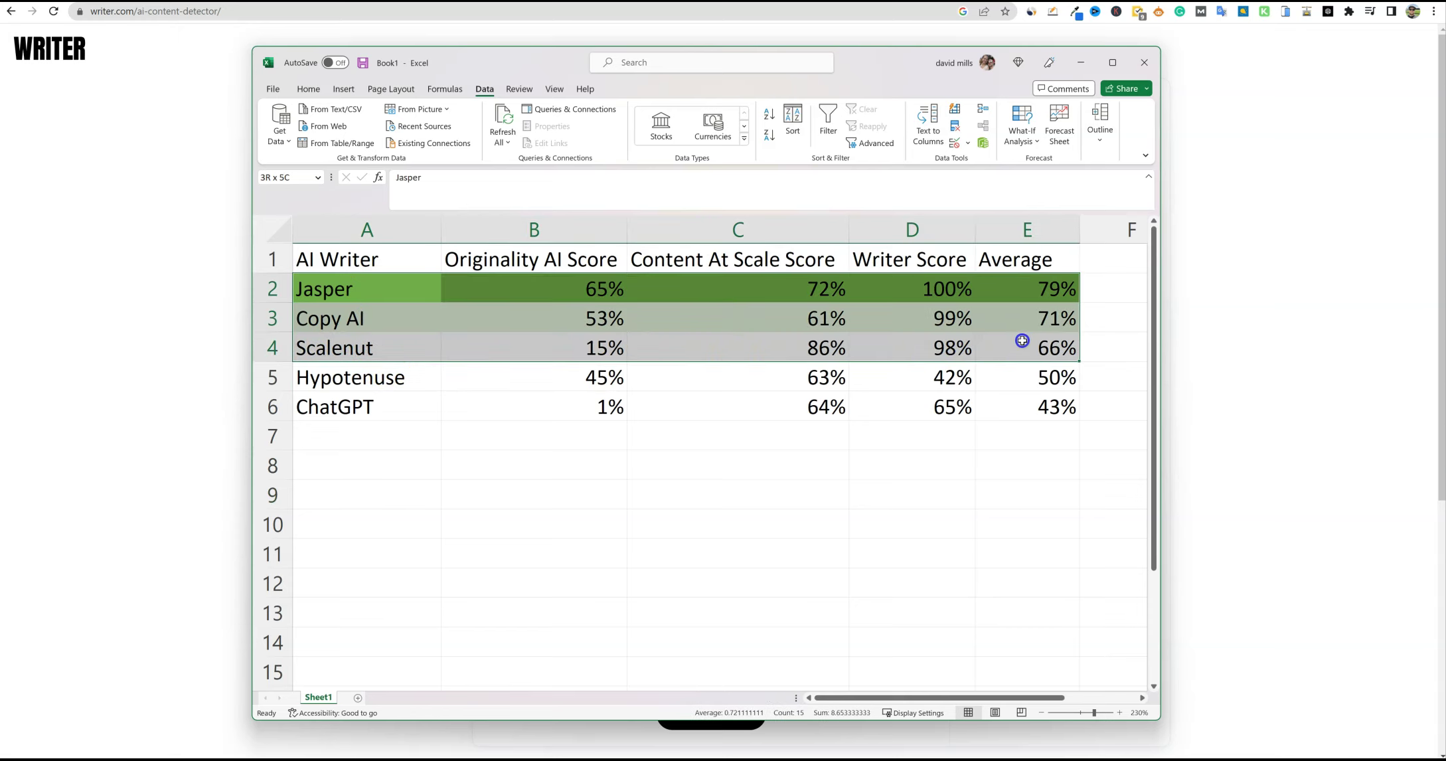
{"action": "left_click", "coordinate": [808, 512]}
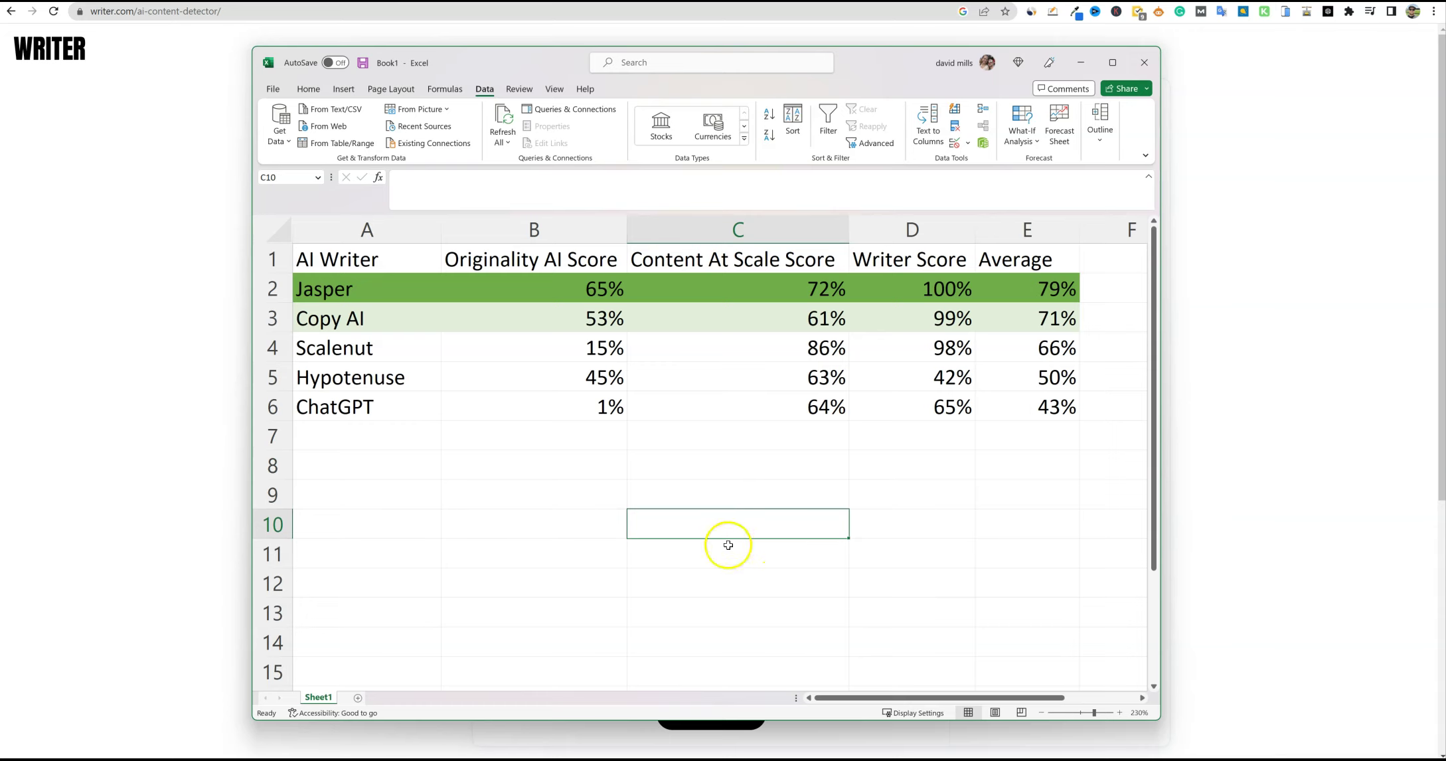
{"action": "left_click_drag", "start_coordinate": [370, 264], "coordinate": [973, 399]}
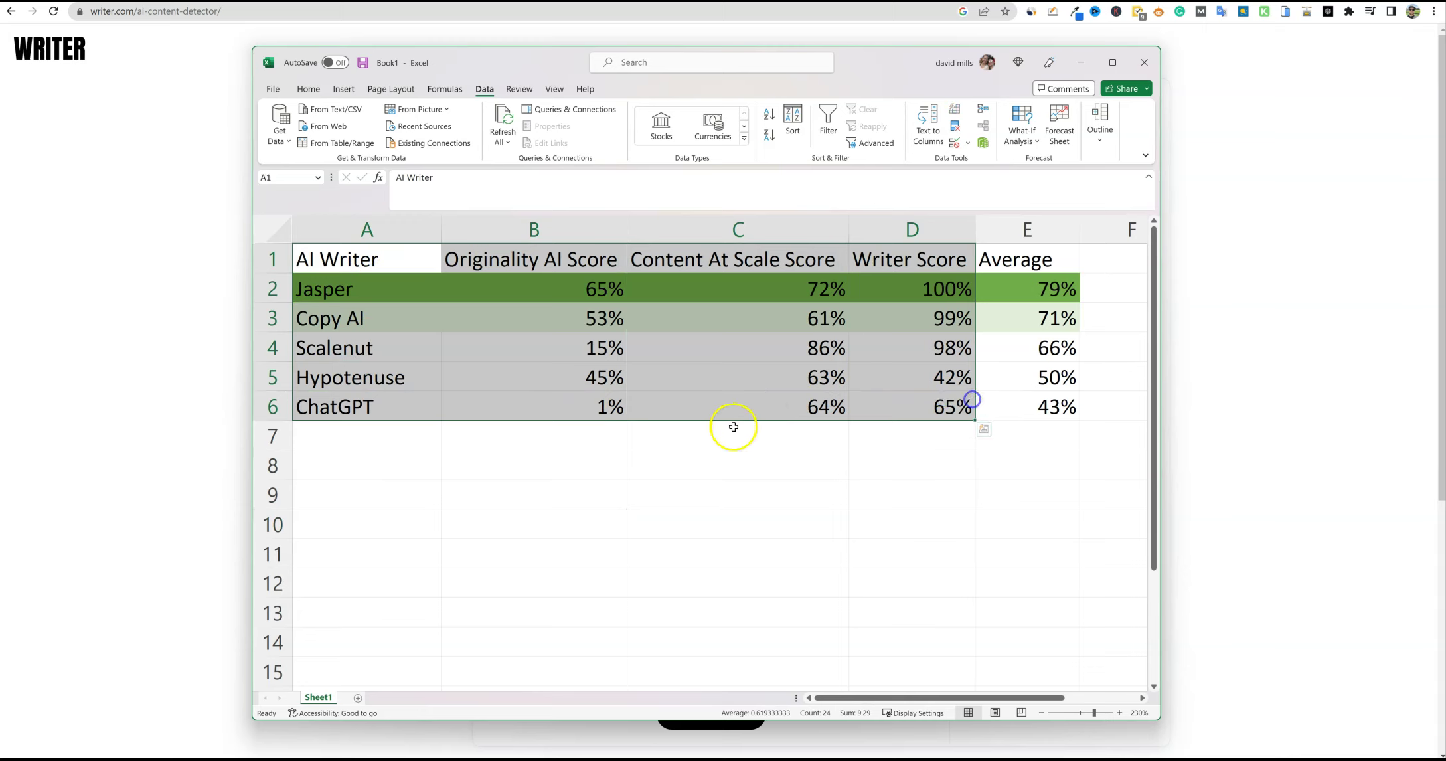
{"action": "left_click", "coordinate": [575, 455]}
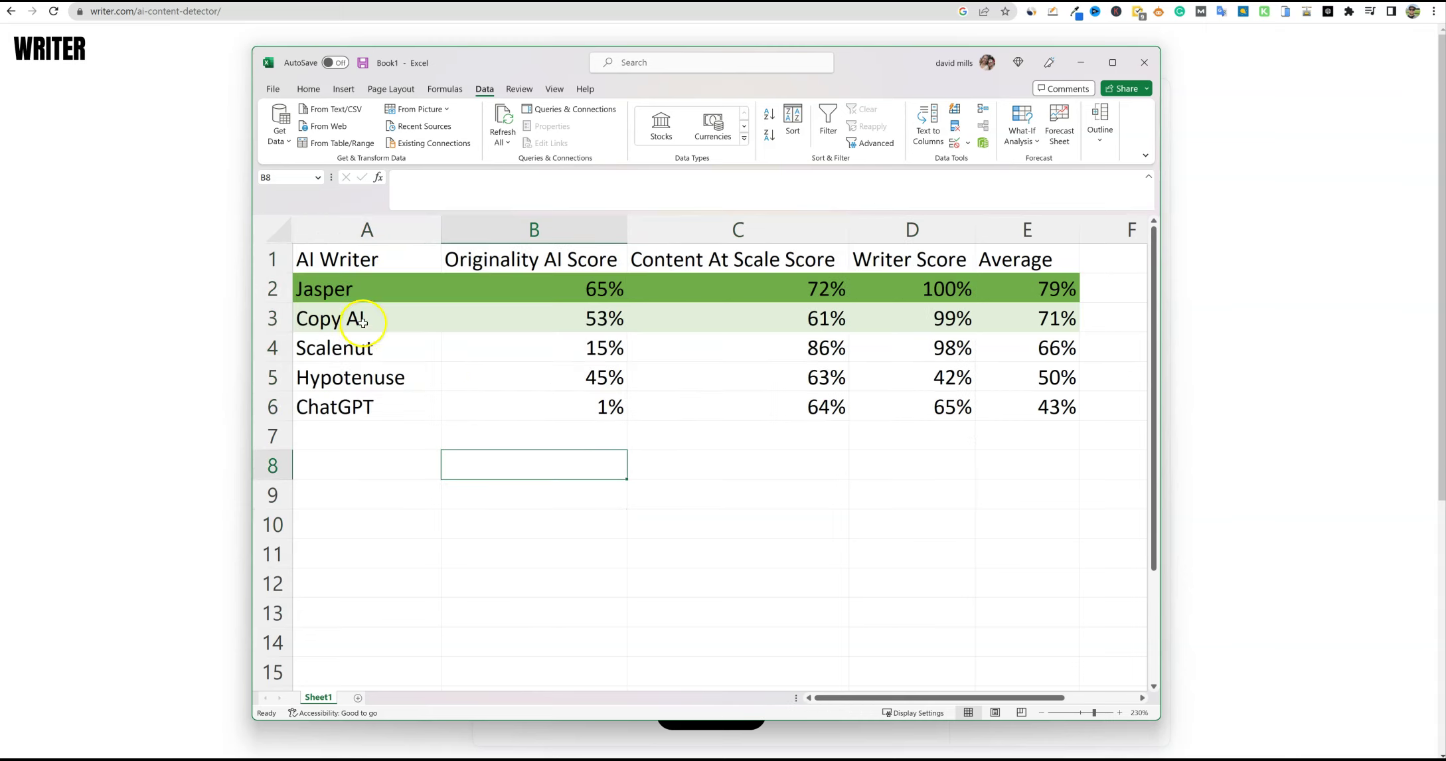
{"action": "left_click_drag", "start_coordinate": [363, 323], "coordinate": [372, 354]}
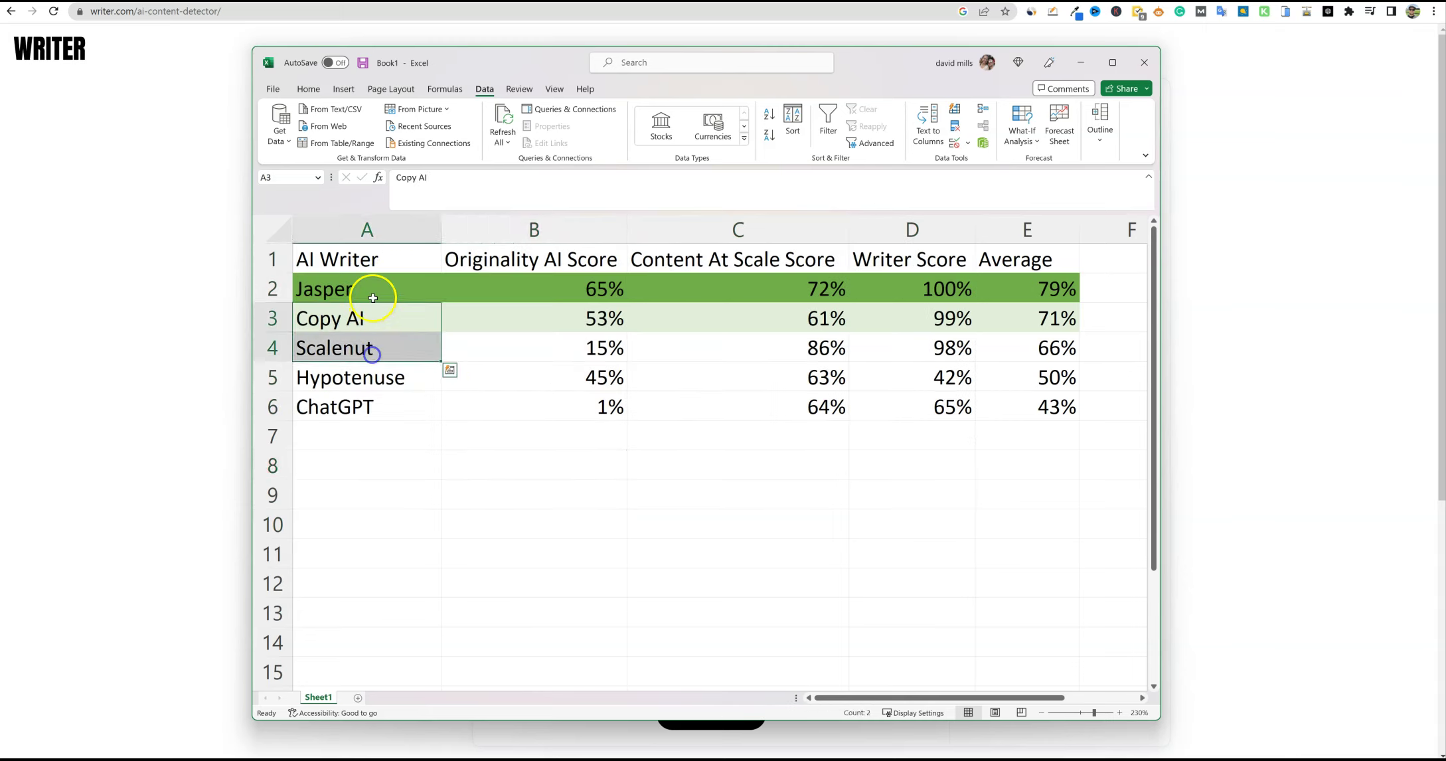
{"action": "left_click_drag", "start_coordinate": [373, 298], "coordinate": [1019, 392]}
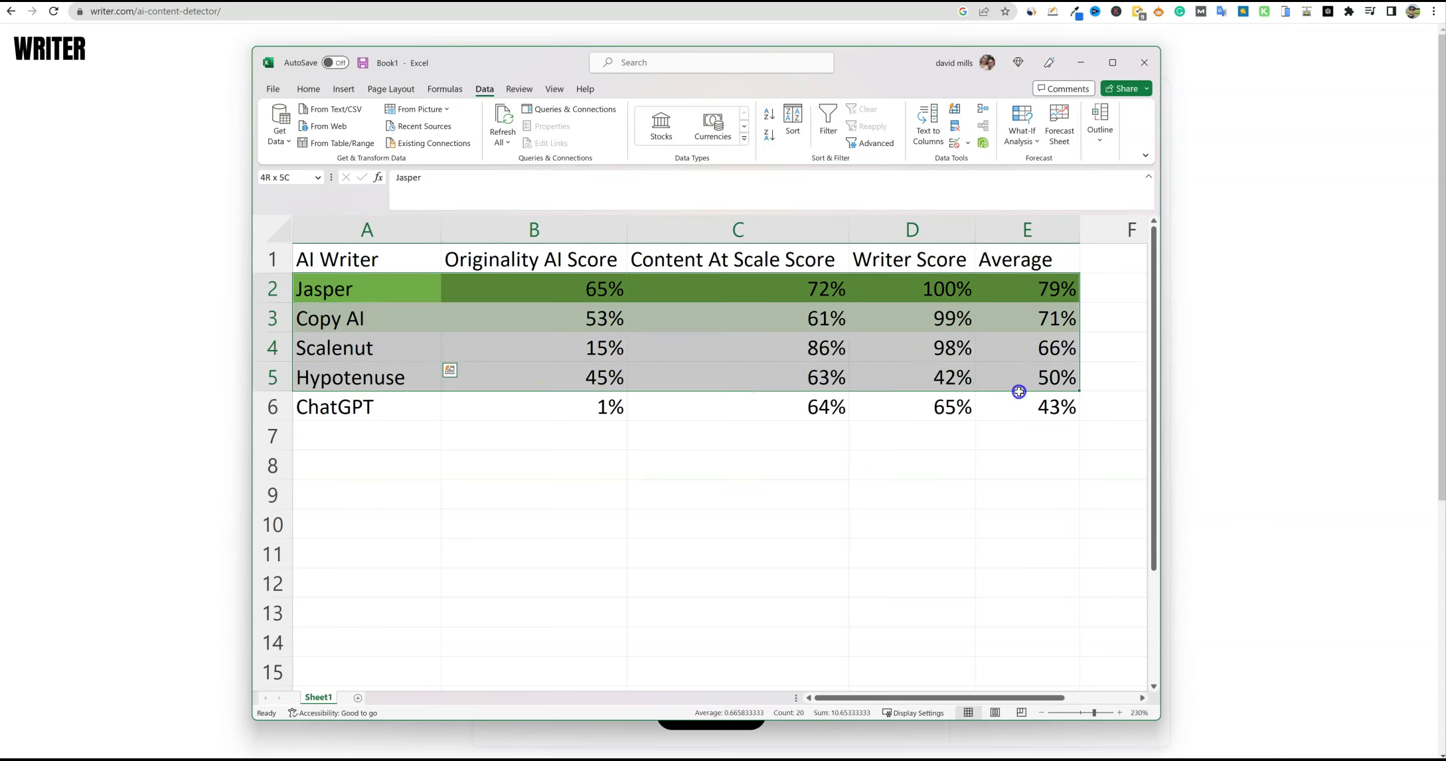
{"action": "left_click", "coordinate": [1026, 468]}
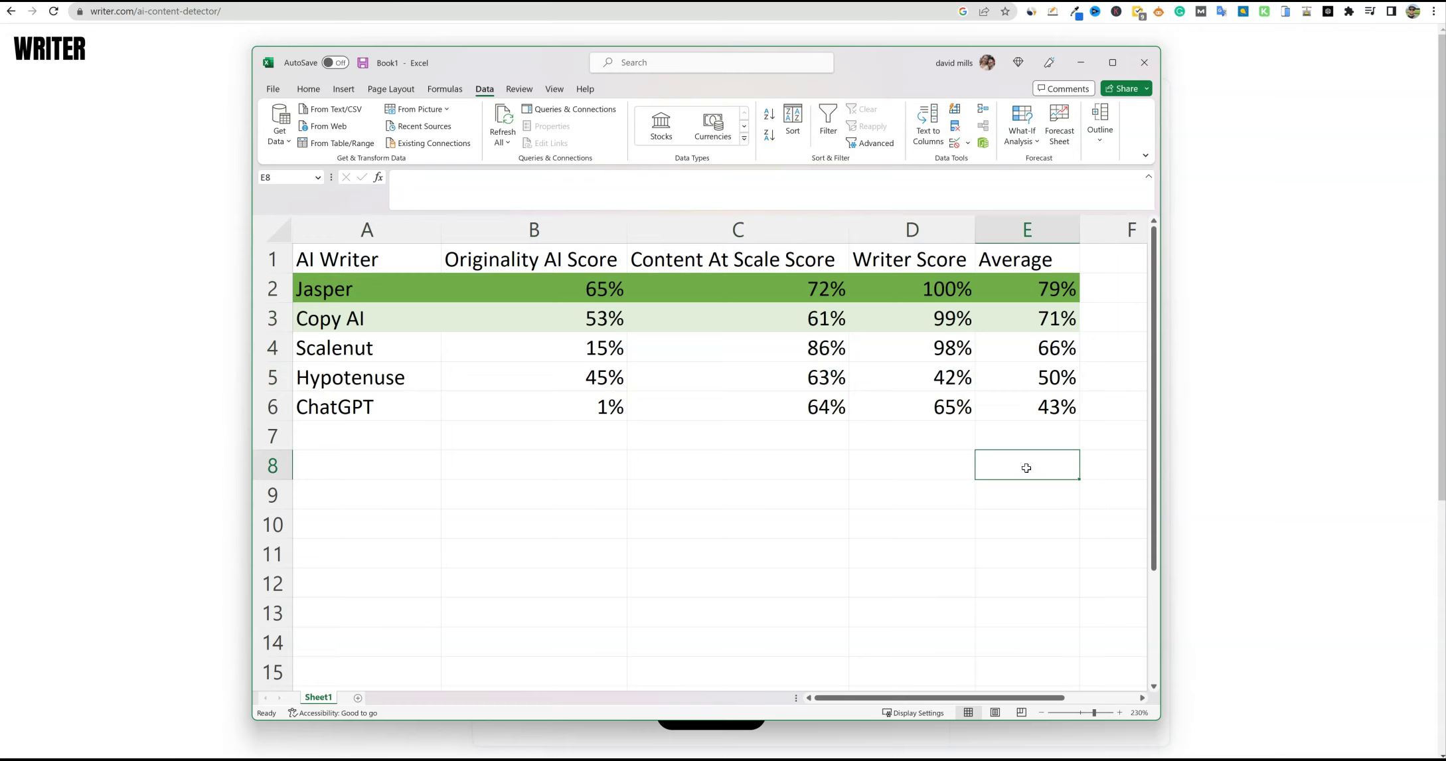
{"action": "left_click_drag", "start_coordinate": [420, 378], "coordinate": [1054, 353]}
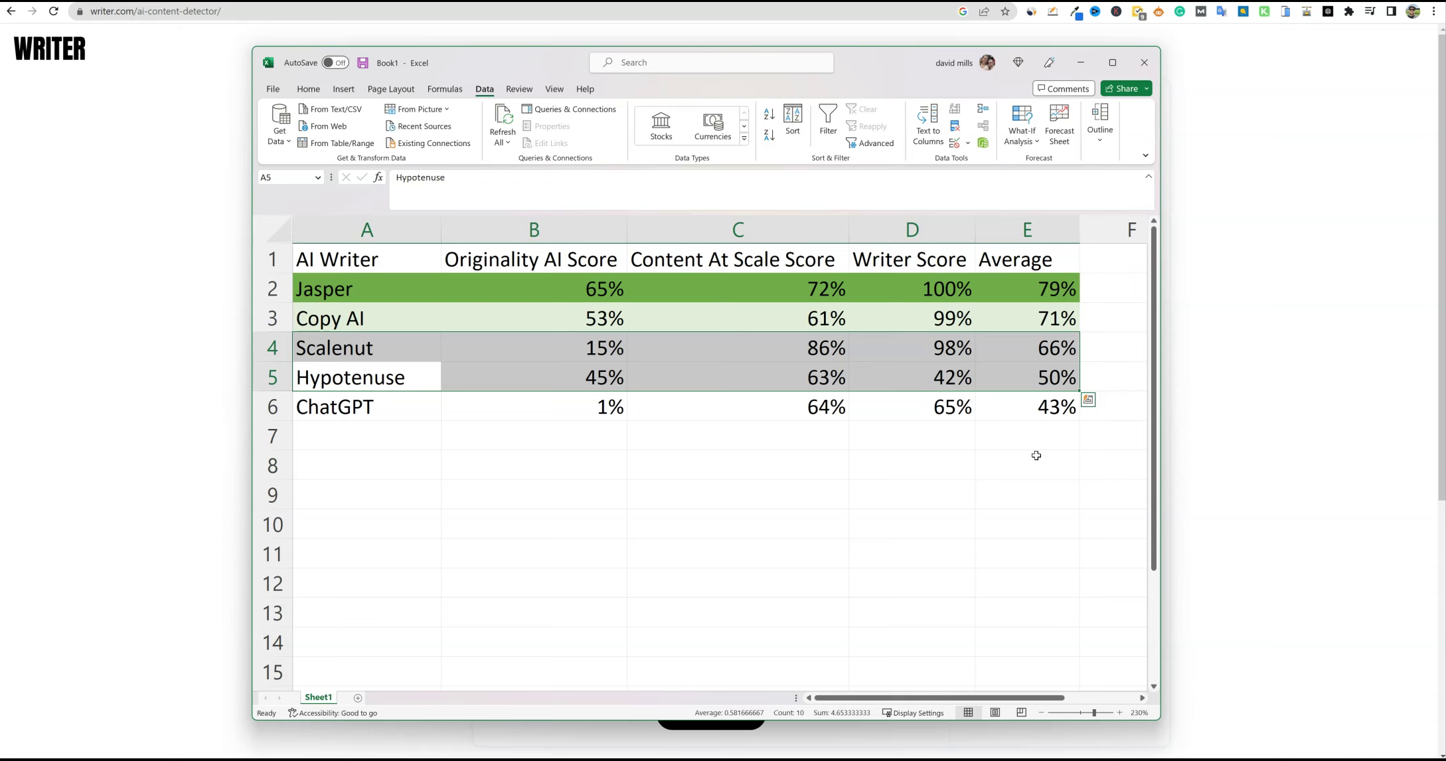
{"action": "left_click", "coordinate": [577, 407]}
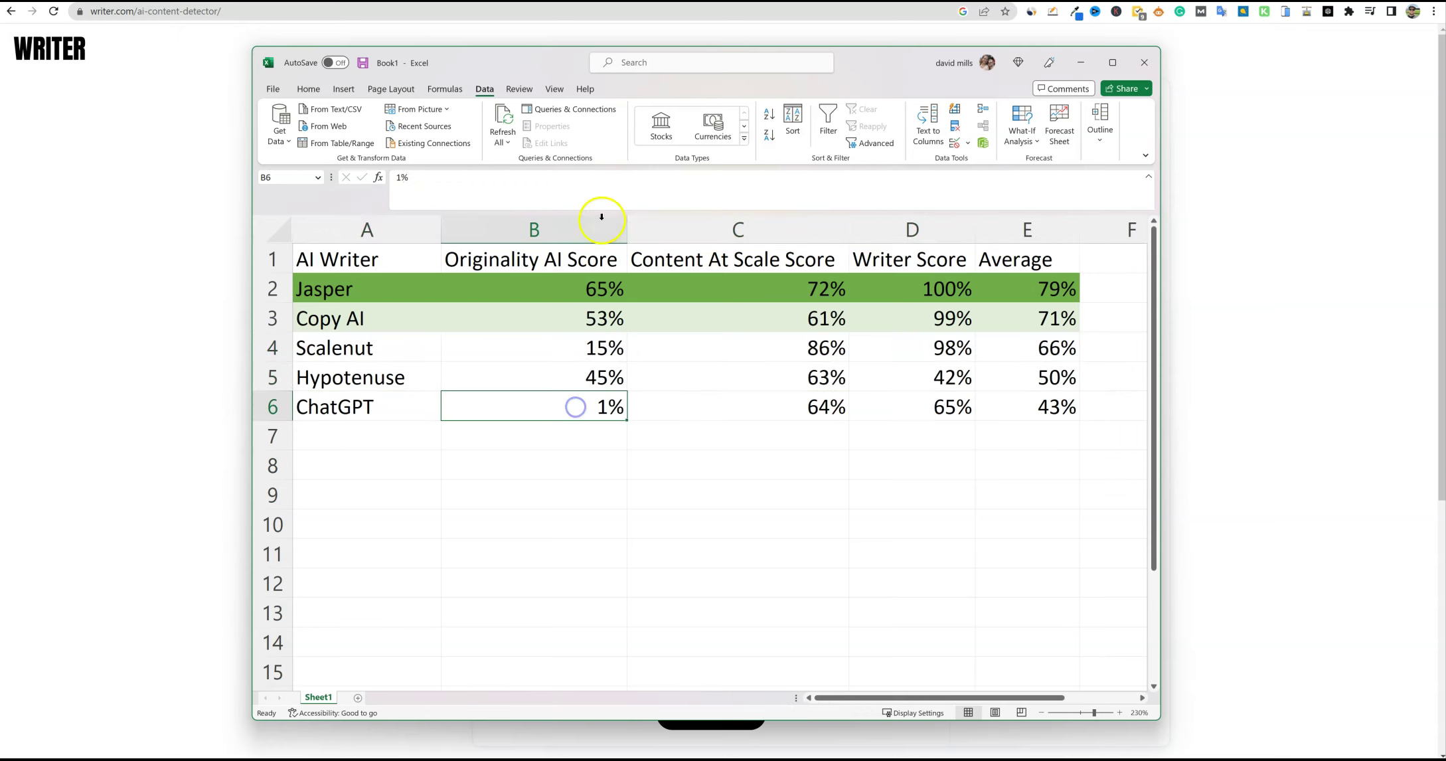
{"action": "left_click", "coordinate": [529, 264]}
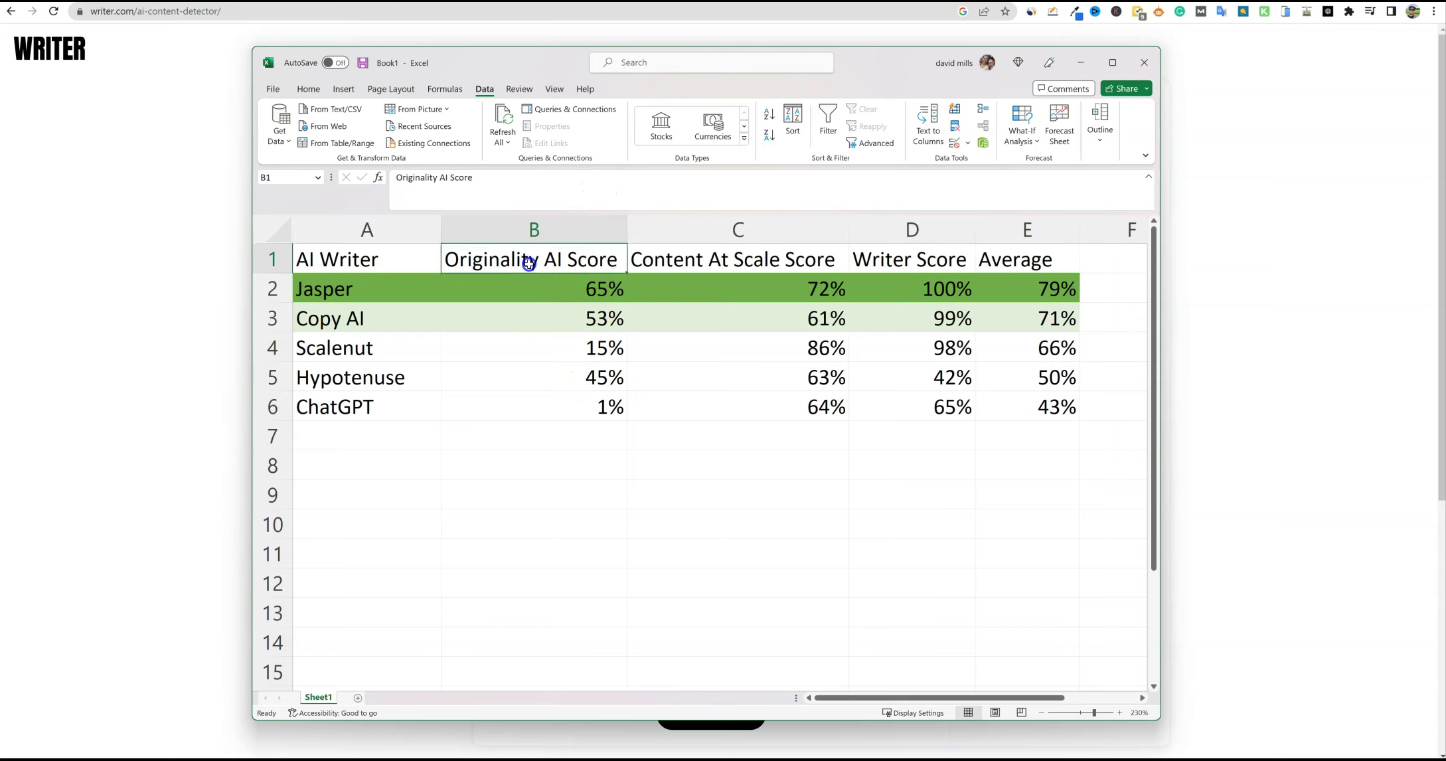
{"action": "left_click_drag", "start_coordinate": [539, 259], "coordinate": [539, 403]}
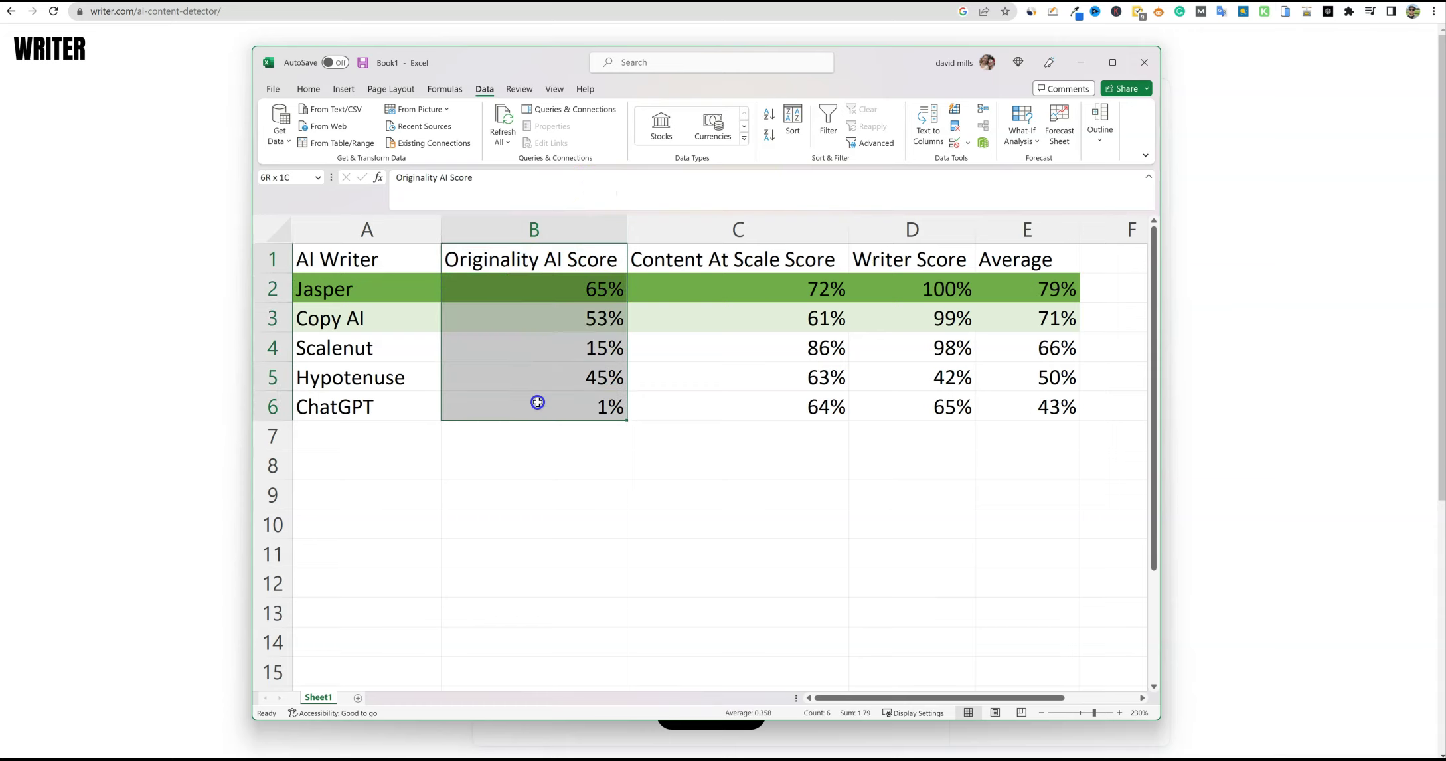
{"action": "left_click", "coordinate": [670, 392]}
{"action": "left_click_drag", "start_coordinate": [607, 292], "coordinate": [607, 403]}
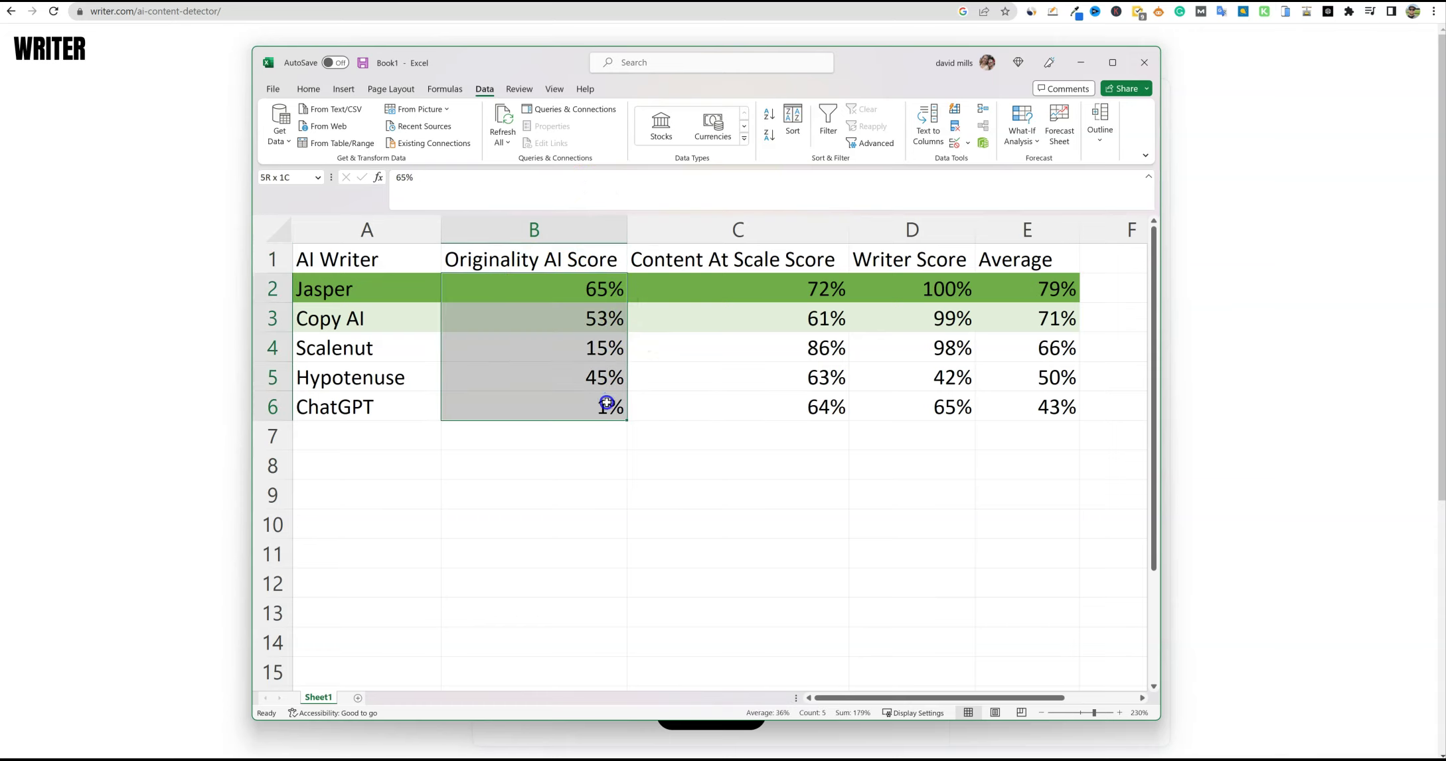
{"action": "left_click", "coordinate": [607, 405]}
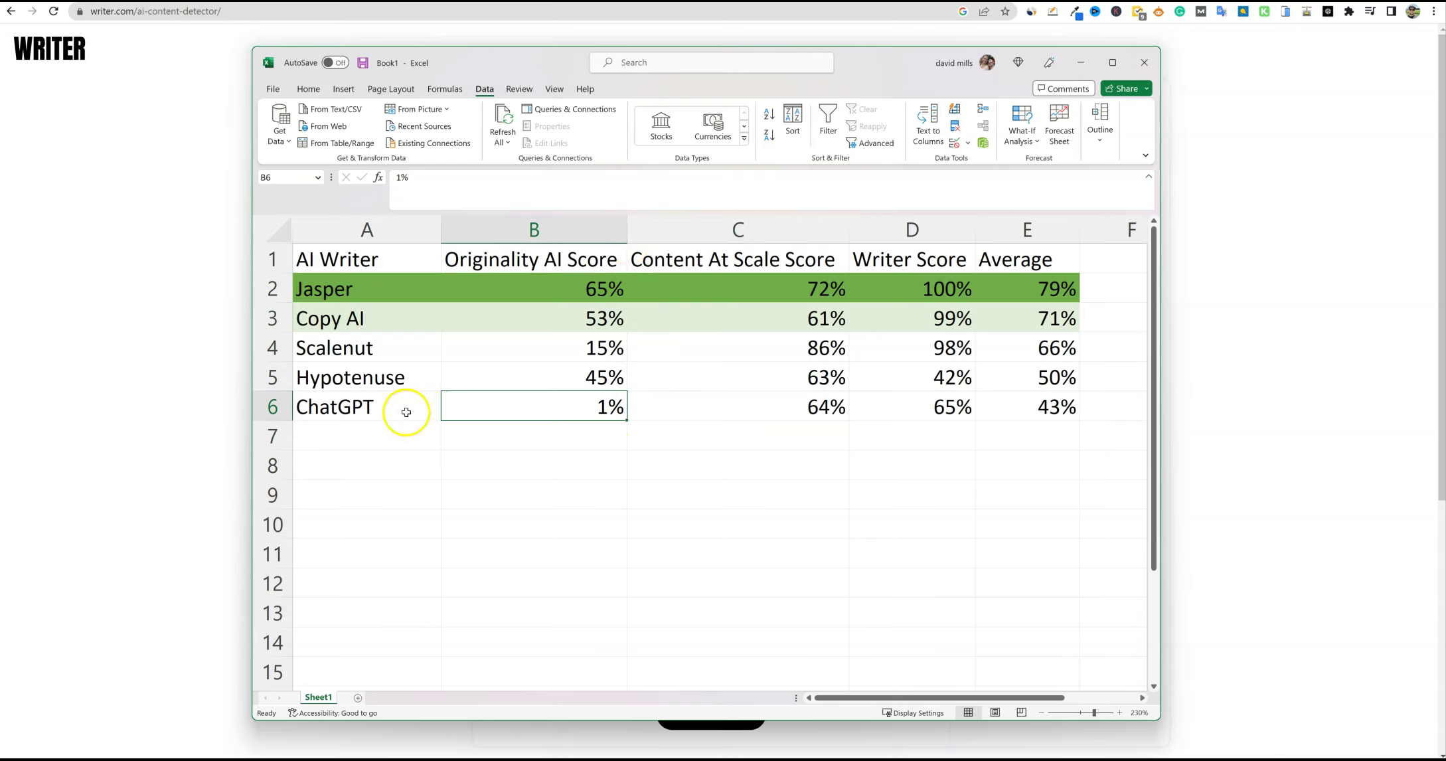
{"action": "left_click_drag", "start_coordinate": [407, 410], "coordinate": [1001, 403]}
{"action": "left_click", "coordinate": [604, 459]}
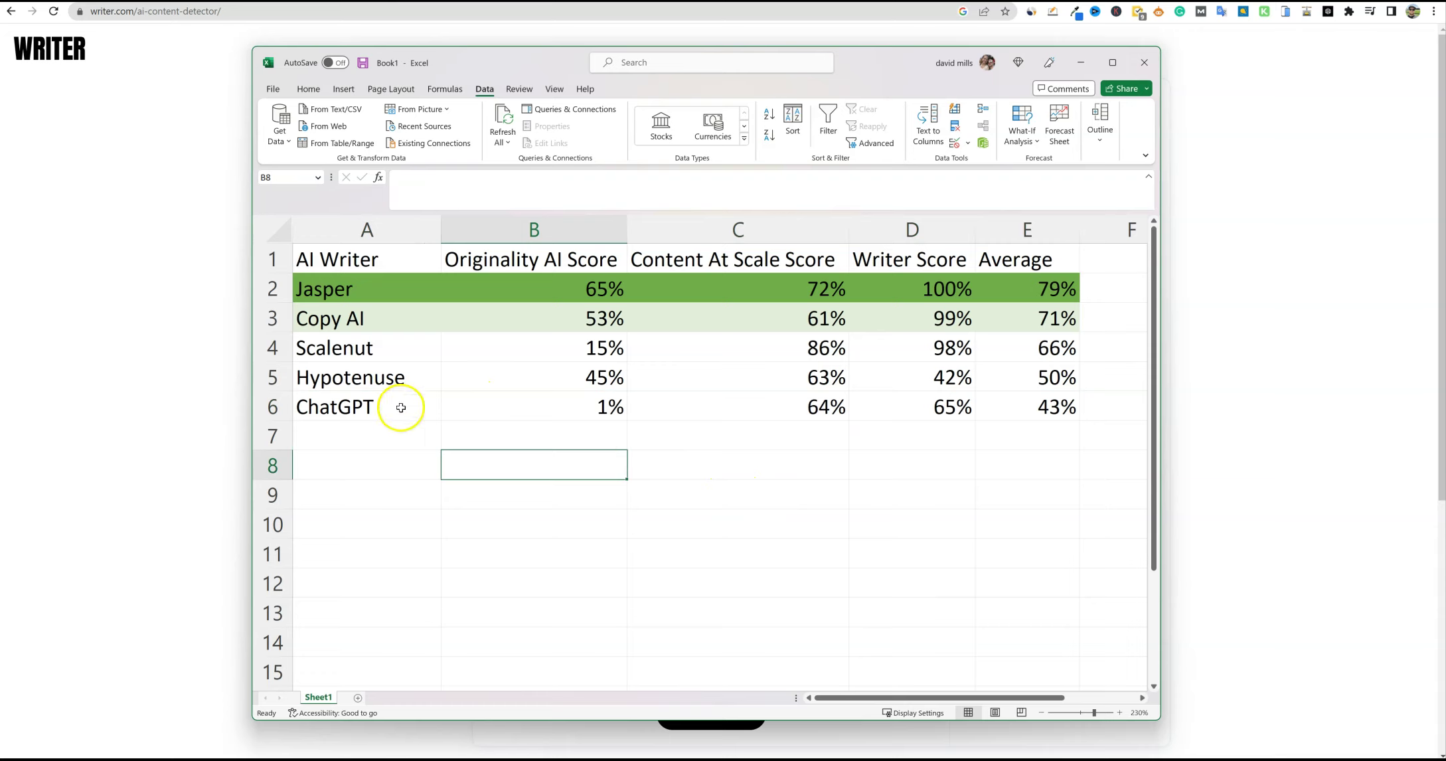
{"action": "left_click_drag", "start_coordinate": [397, 406], "coordinate": [1001, 415]}
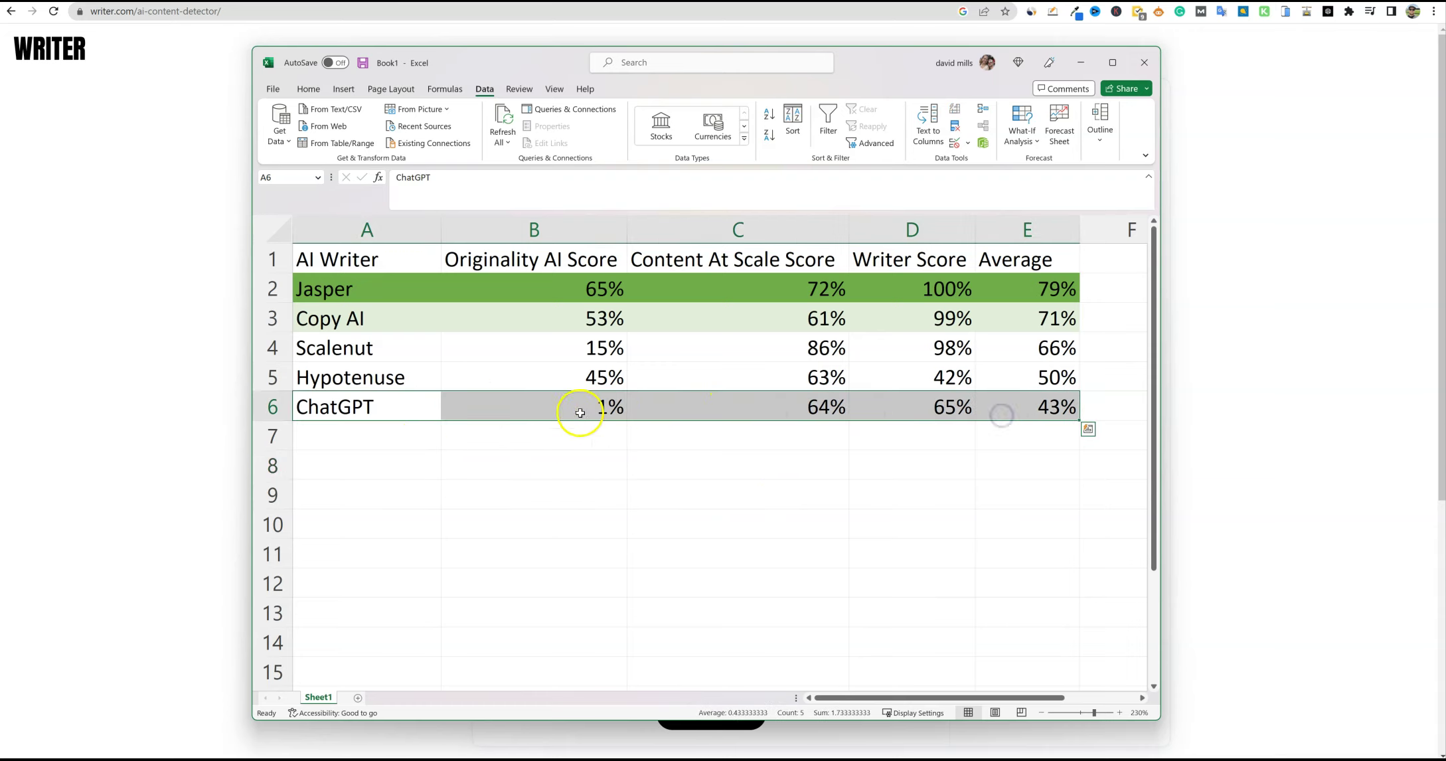
{"action": "left_click", "coordinate": [559, 436]}
{"action": "left_click", "coordinate": [578, 415]}
{"action": "left_click_drag", "start_coordinate": [431, 406], "coordinate": [1004, 402]}
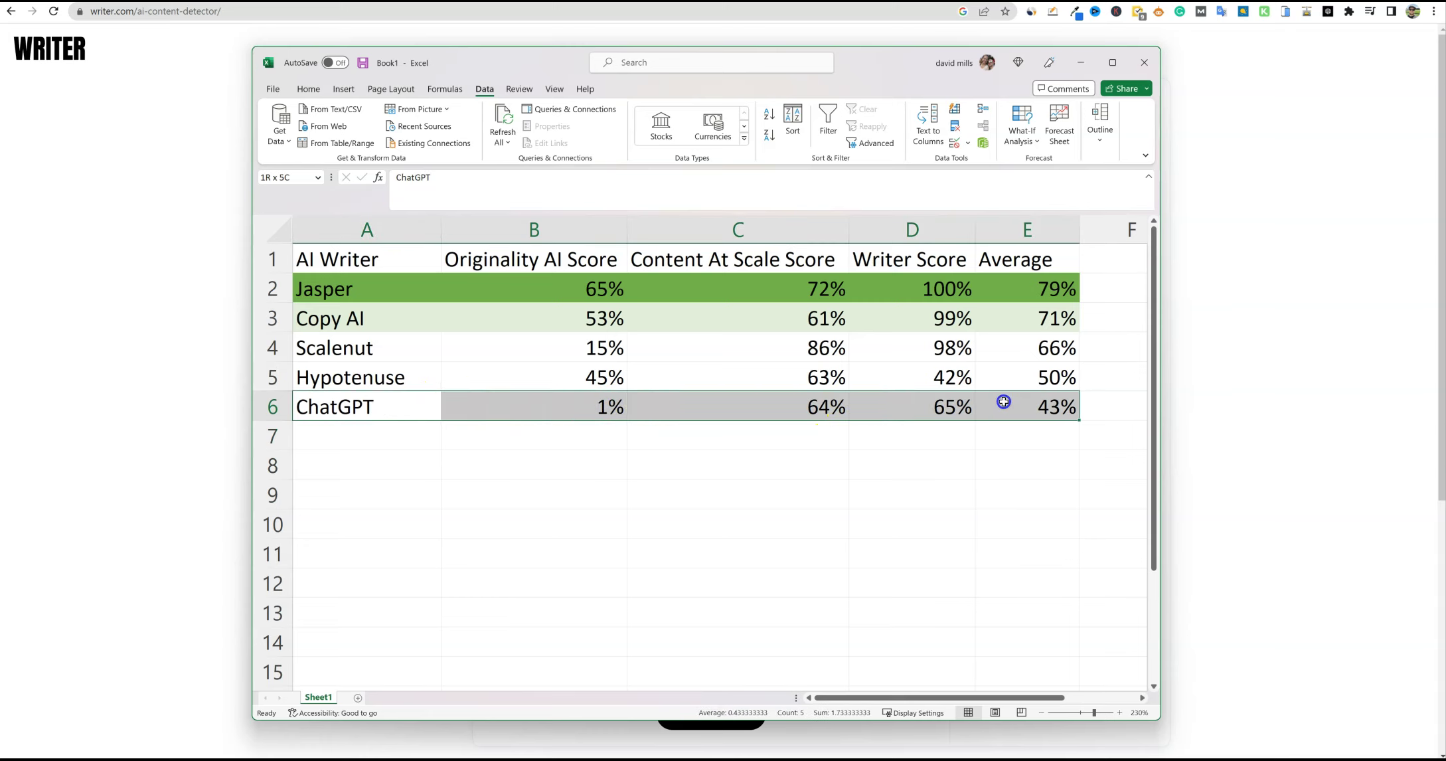
{"action": "left_click", "coordinate": [605, 440]}
{"action": "left_click", "coordinate": [414, 401]}
{"action": "left_click_drag", "start_coordinate": [414, 402], "coordinate": [1023, 404]}
{"action": "left_click", "coordinate": [597, 404]}
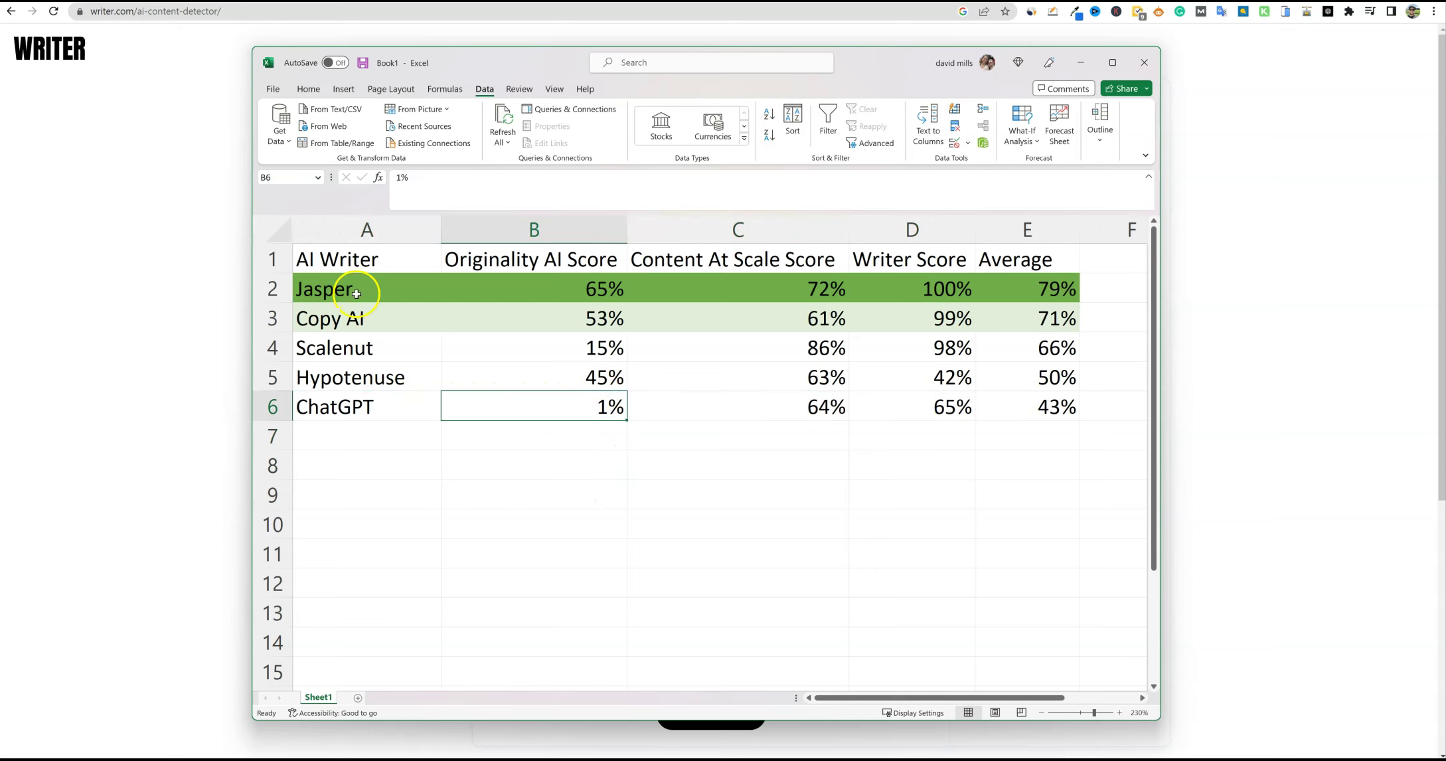
{"action": "left_click_drag", "start_coordinate": [372, 267], "coordinate": [1023, 410]}
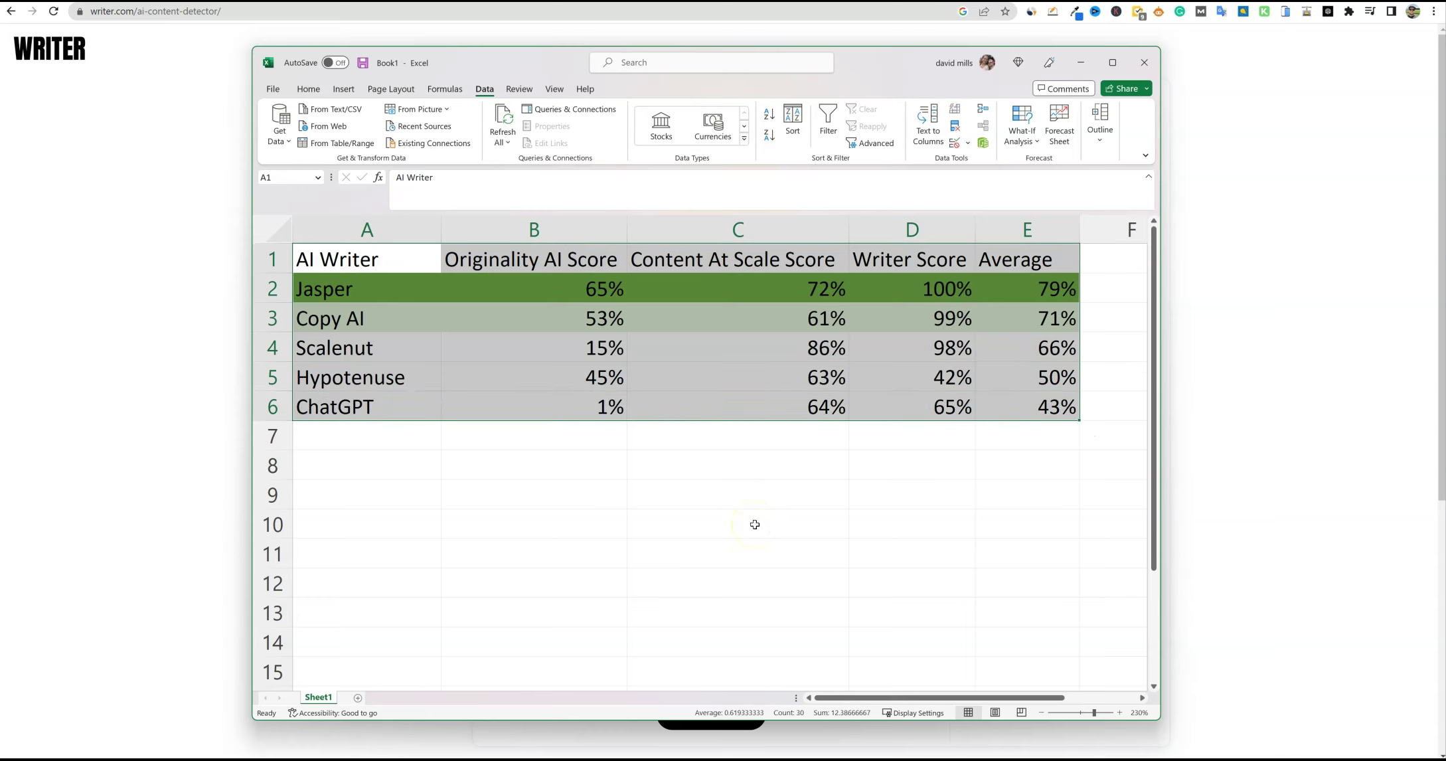